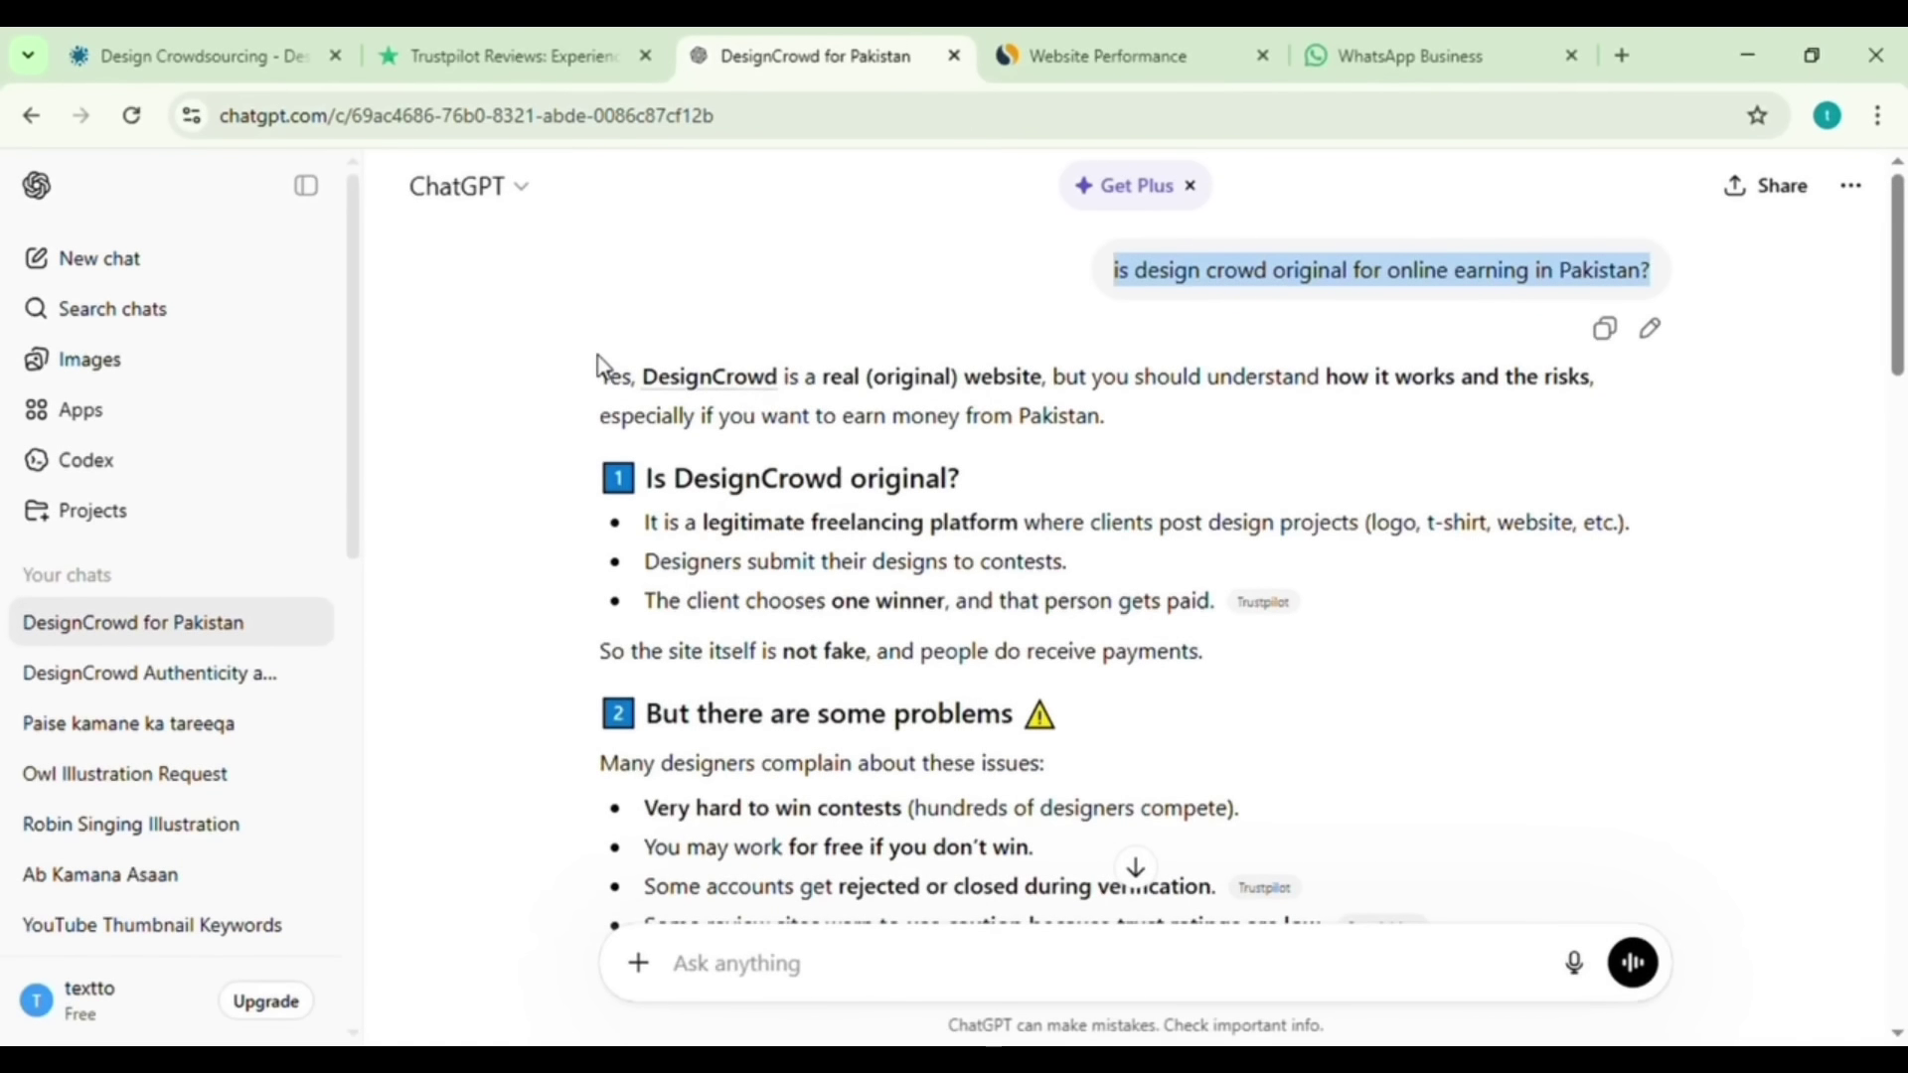
# - Highlight the opening lines of ChatGPT's answer about whether DesignCrowd is a real website
pyautogui.click(864, 348)
pyautogui.moveTo(584, 378); pyautogui.dragTo(1033, 396)
# - Review designcrowd.com's traffic on the Similarweb page, highlighting the headline traffic figure, monthly visits, visit duration and bounce rate
pyautogui.hotkey('ctrl', 'Tab')
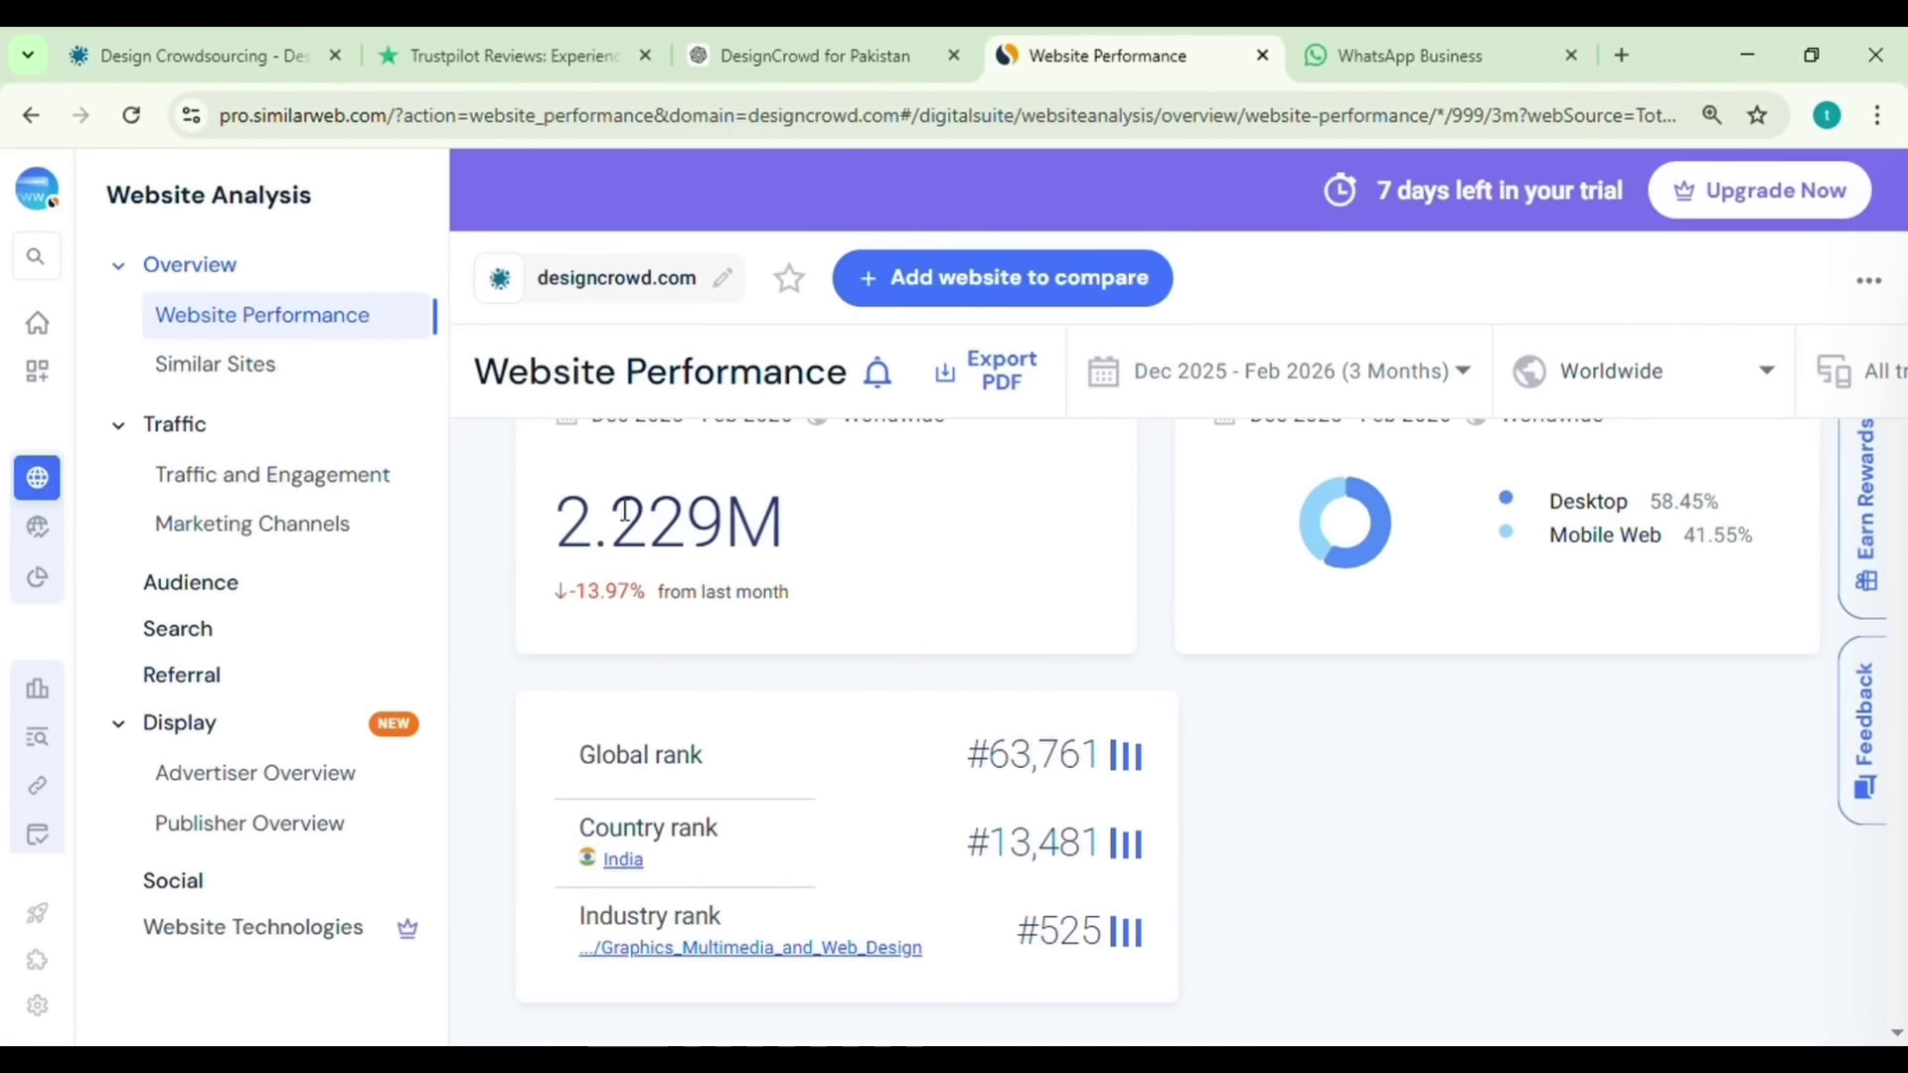
pyautogui.moveTo(585, 505); pyautogui.dragTo(800, 537)
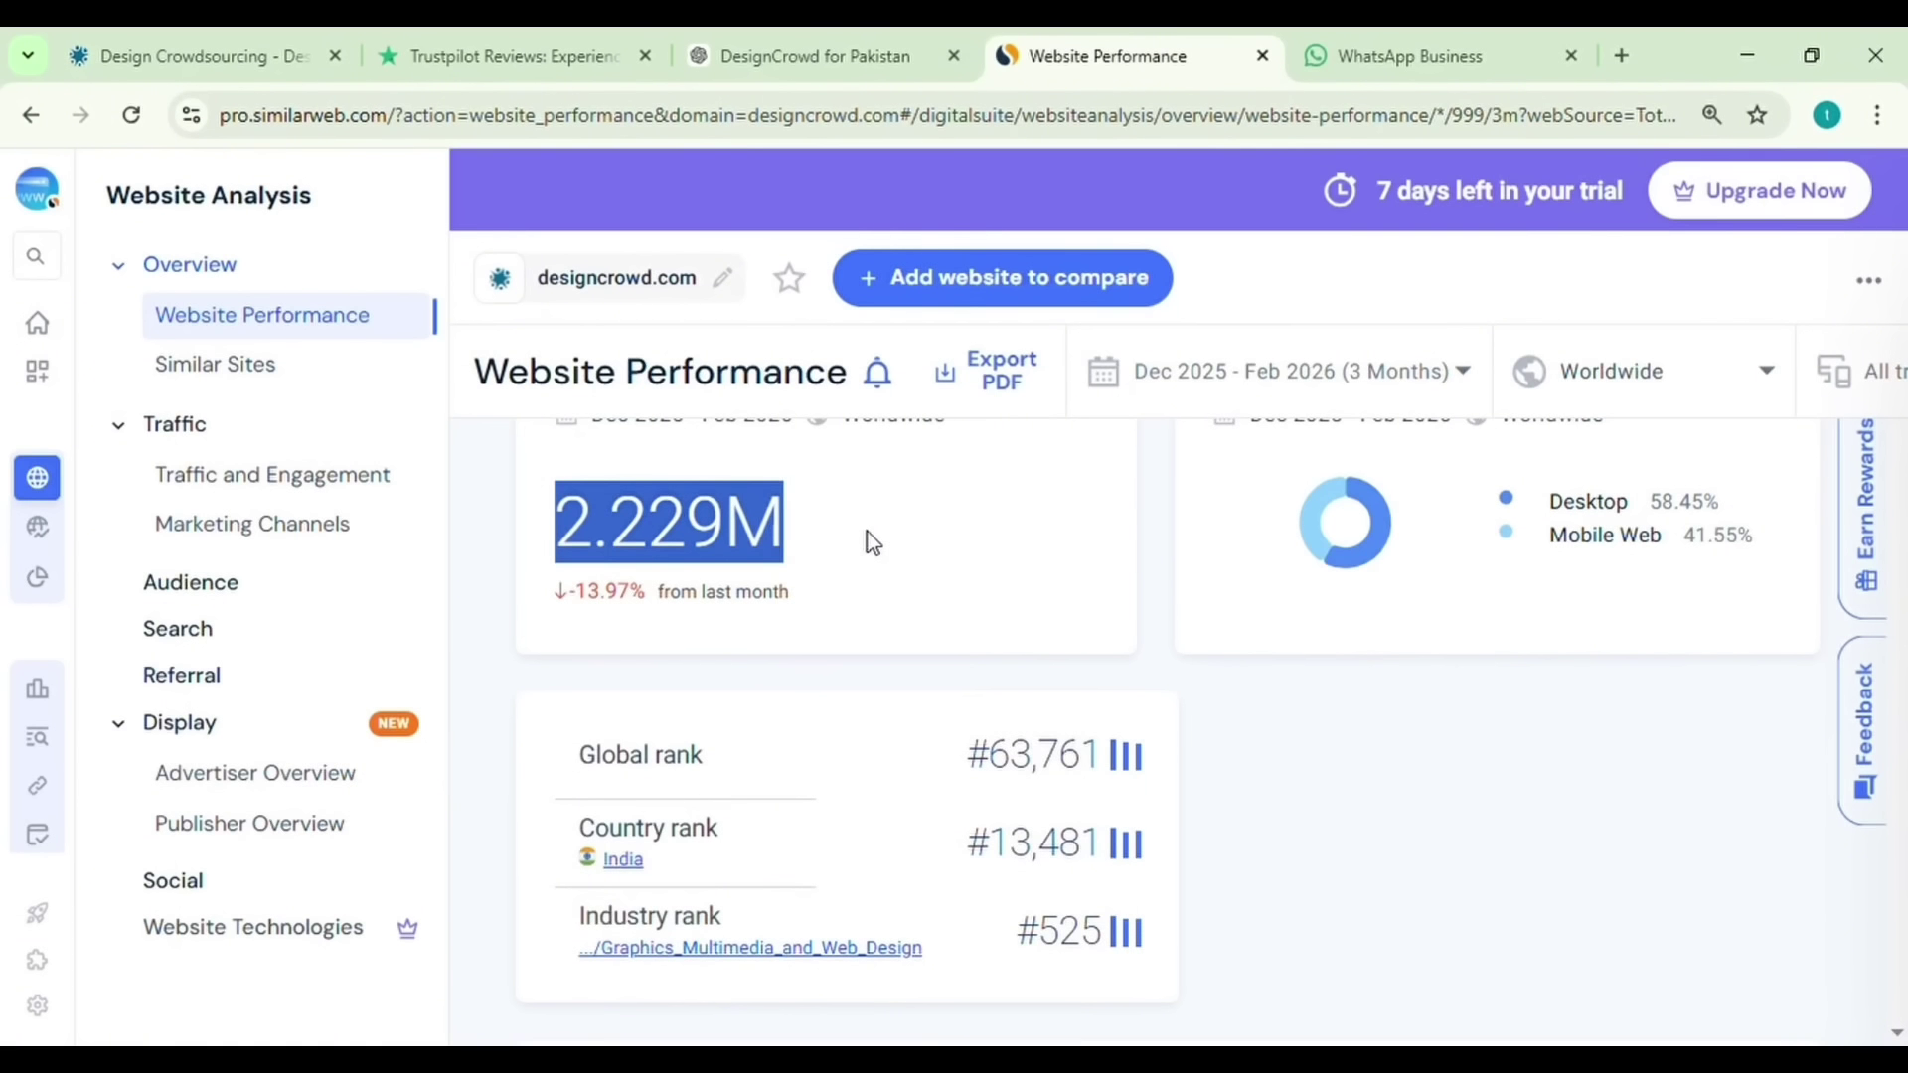
pyautogui.scroll(-5, 729, 622)
pyautogui.moveTo(972, 630); pyautogui.dragTo(1149, 647)
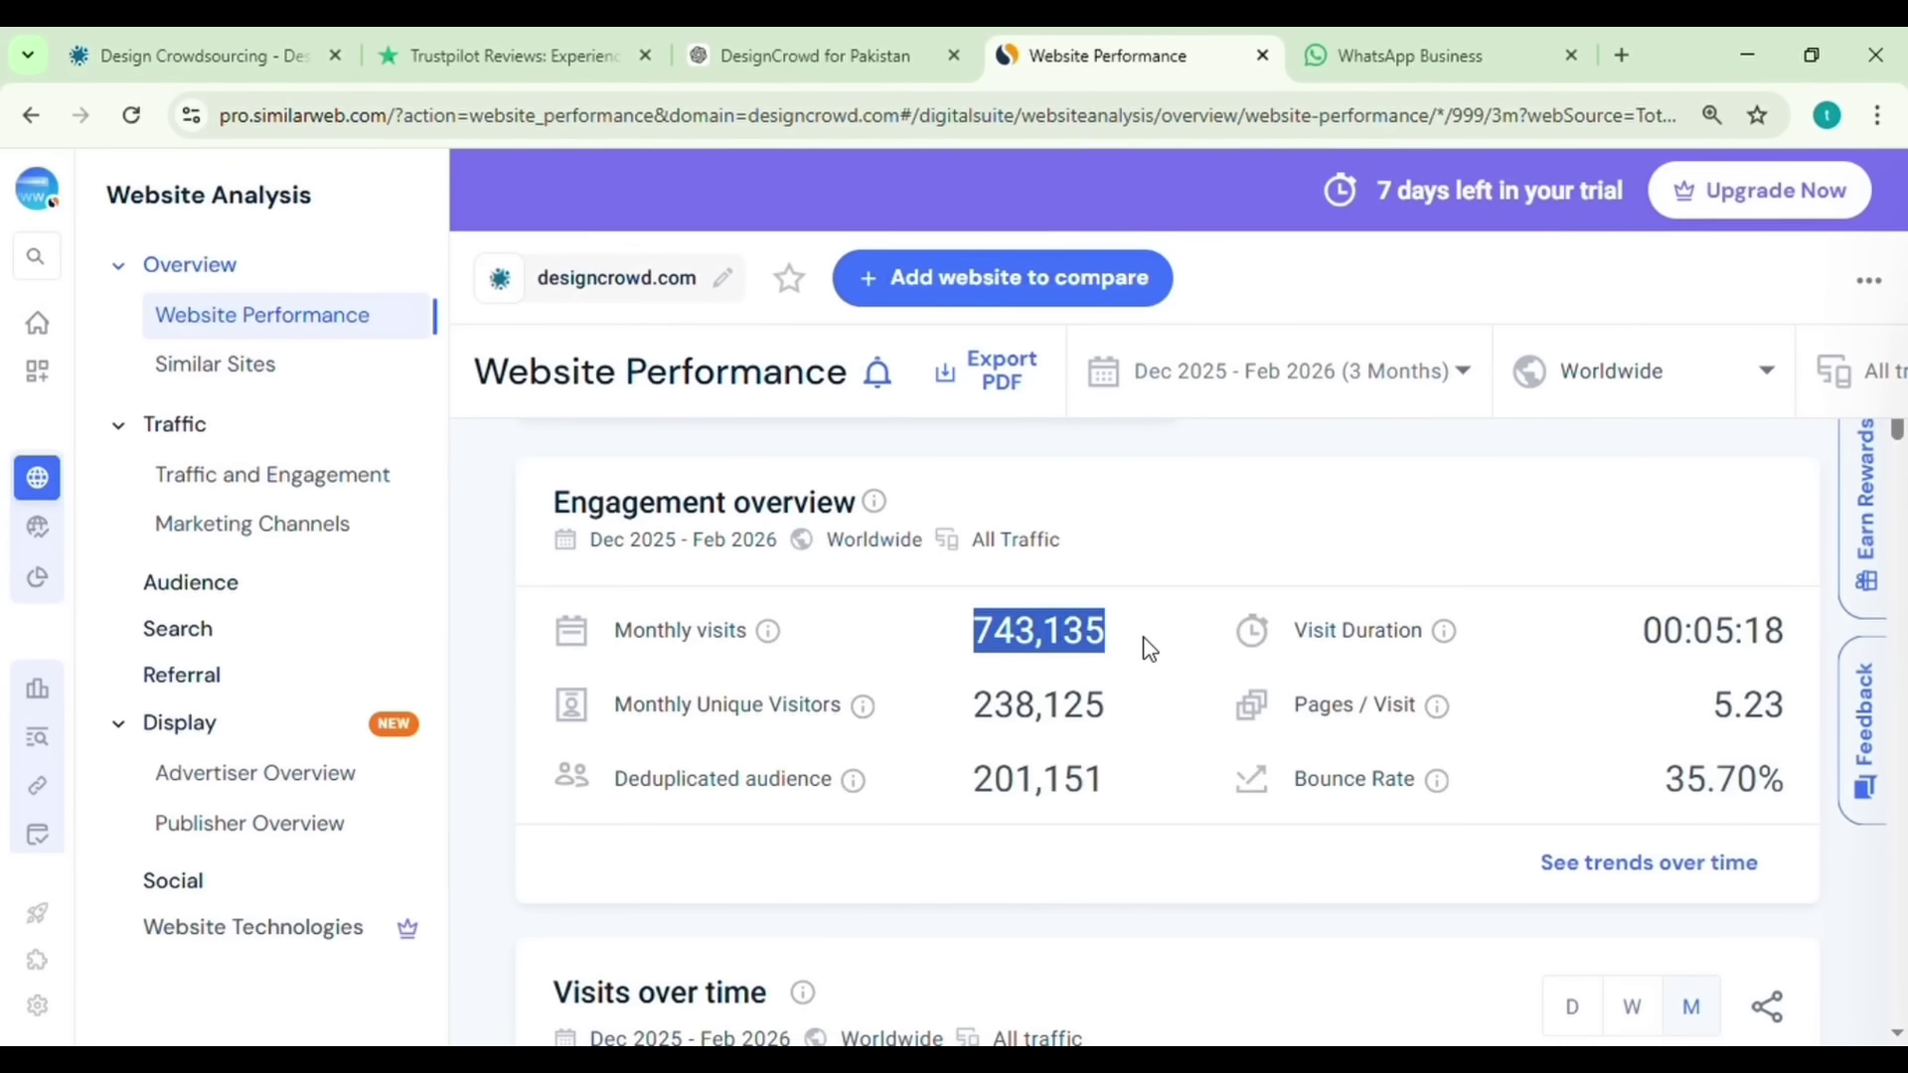
pyautogui.moveTo(1641, 630); pyautogui.dragTo(1836, 644)
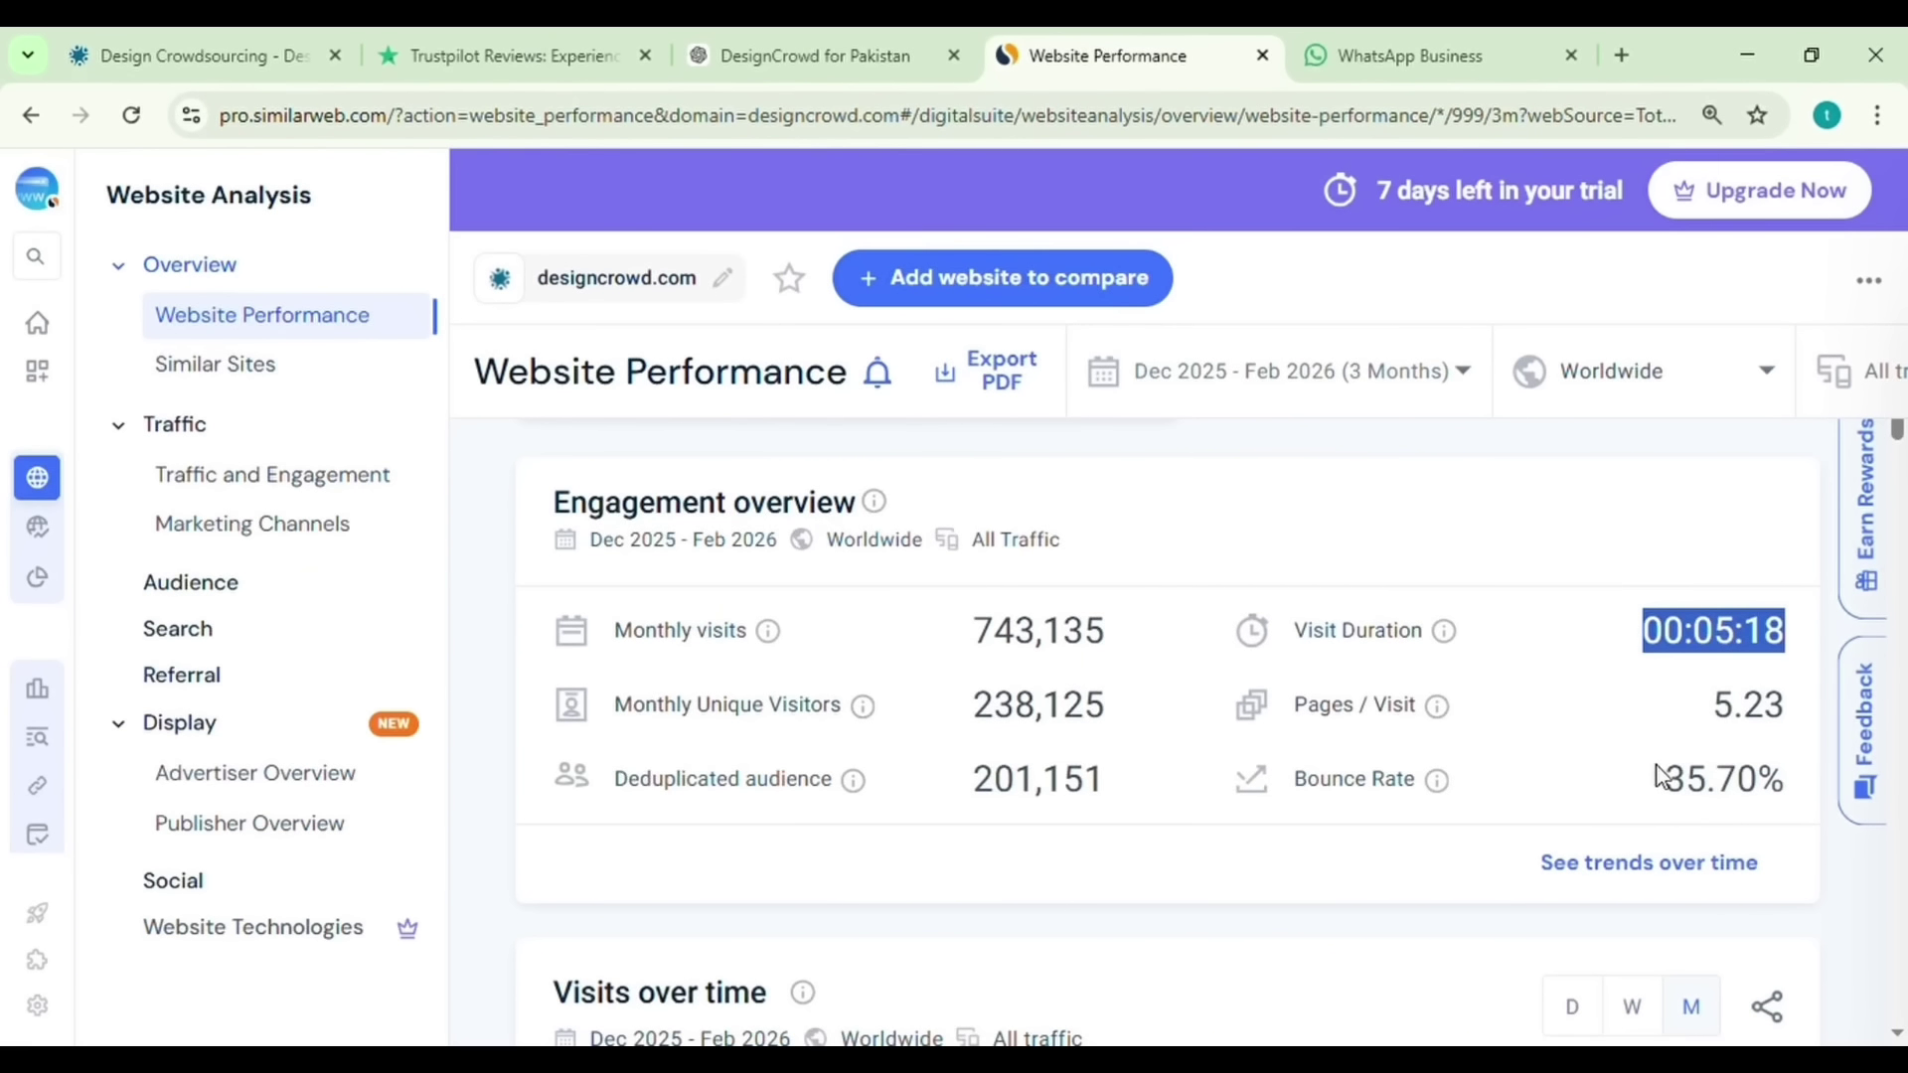
pyautogui.moveTo(1657, 785); pyautogui.dragTo(1814, 790)
# - Switch to the DesignCrowd homepage and highlight the freelance designers and completed projects figures
pyautogui.hotkey('ctrl', '1')
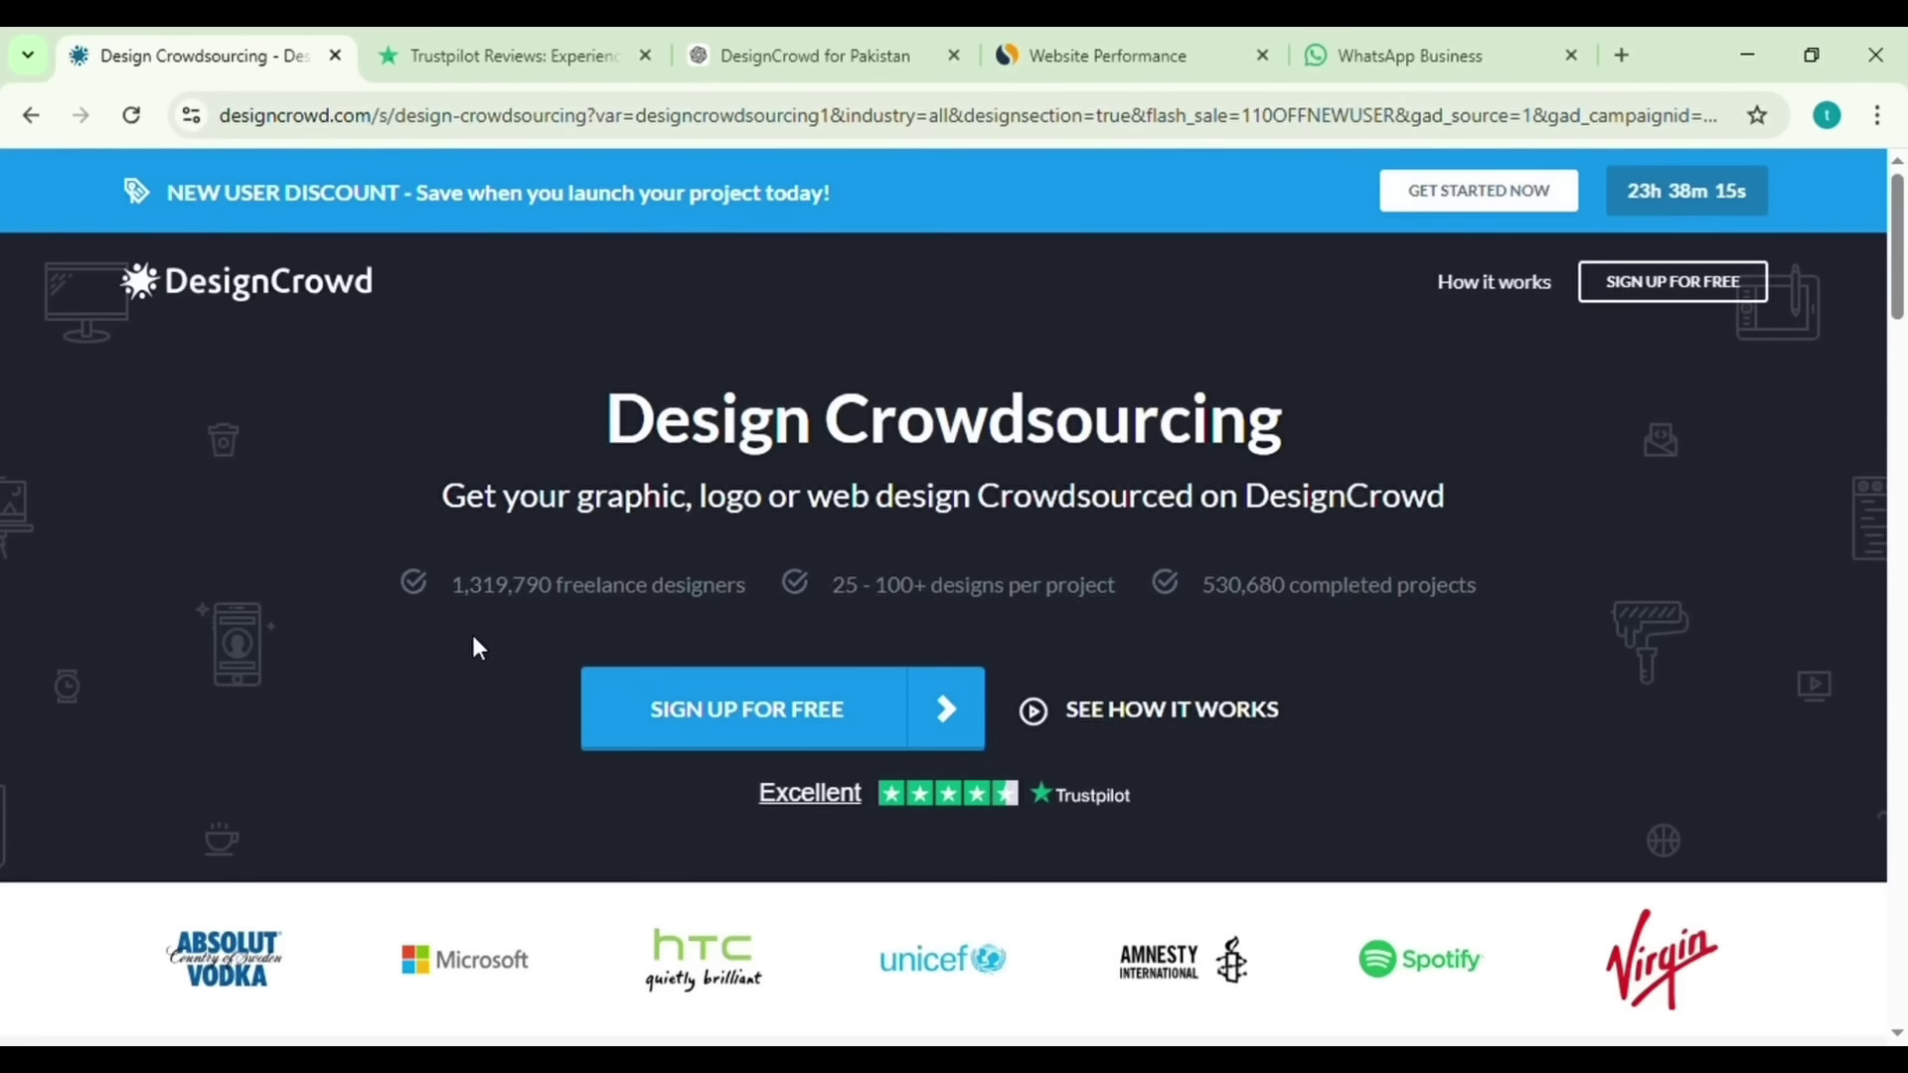
pyautogui.moveTo(449, 584); pyautogui.dragTo(751, 587)
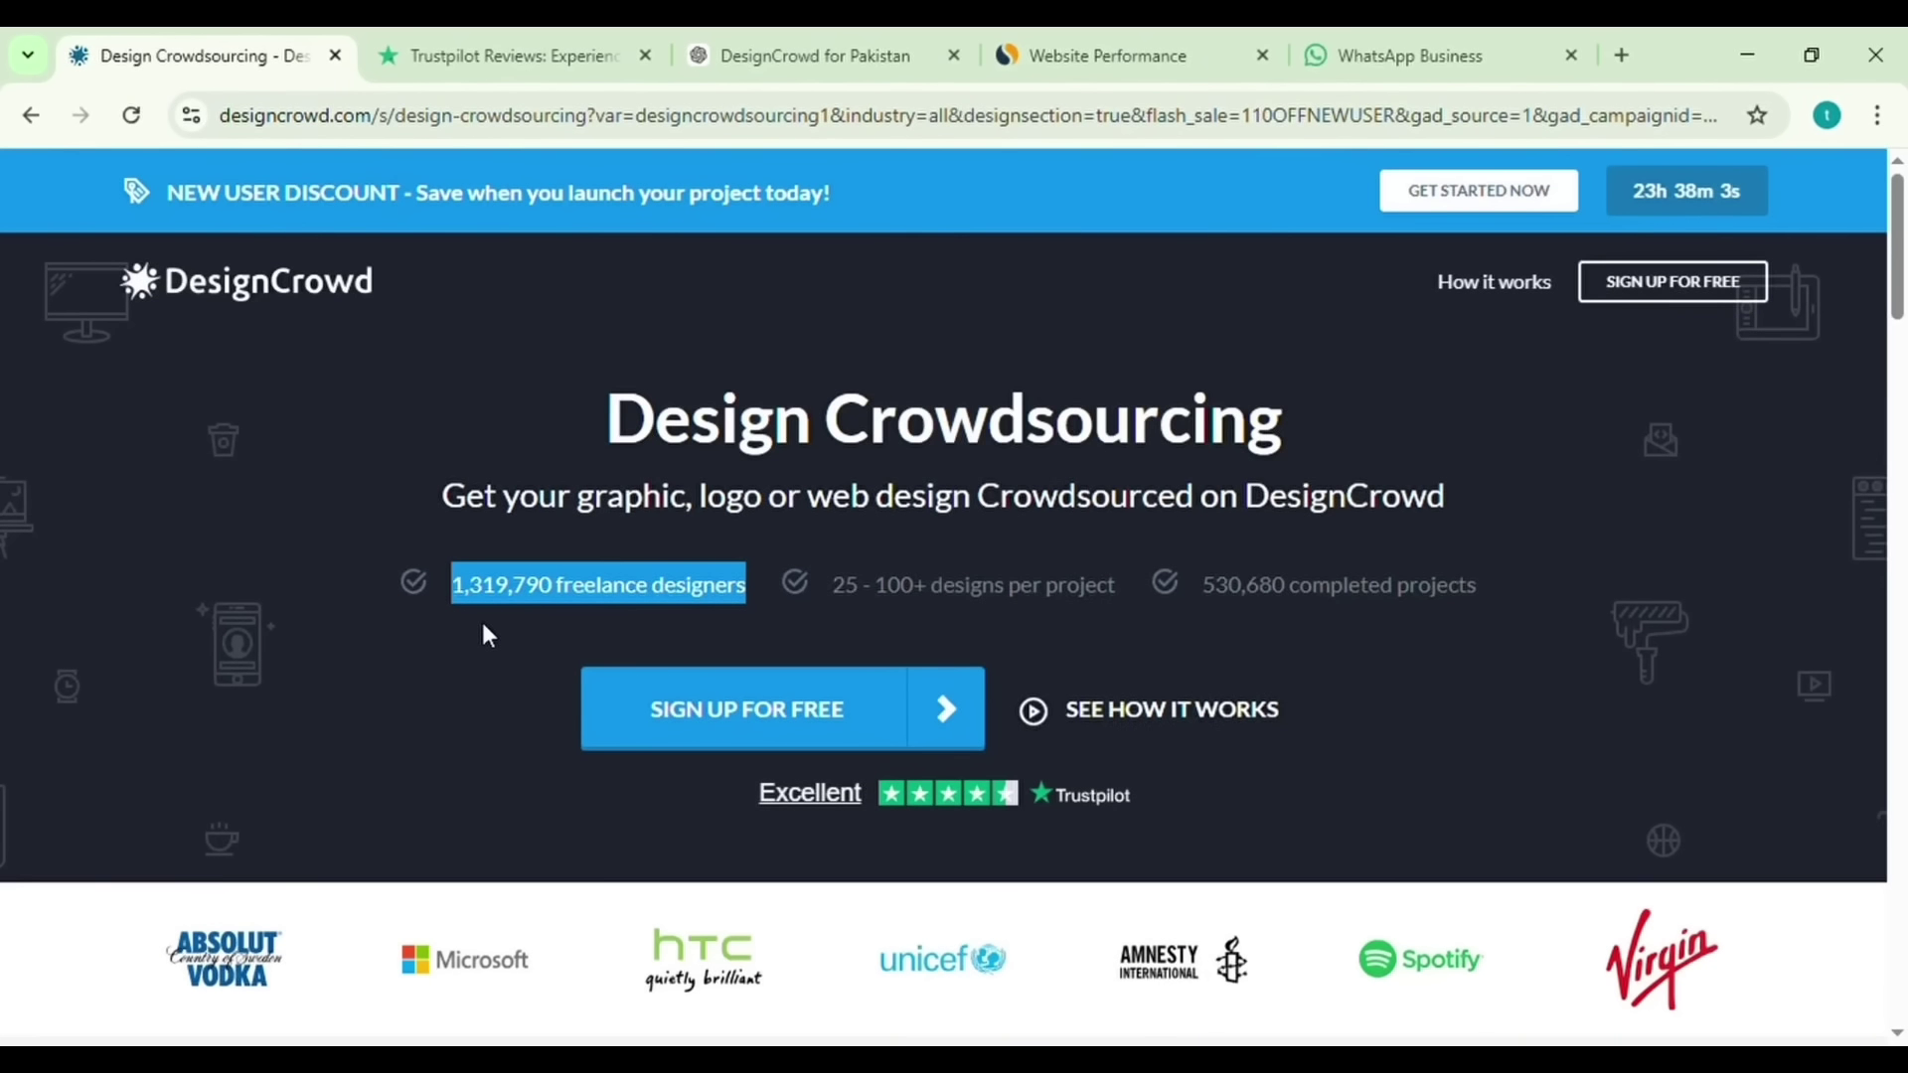
pyautogui.click(481, 622)
pyautogui.moveTo(1202, 596); pyautogui.dragTo(1523, 594)
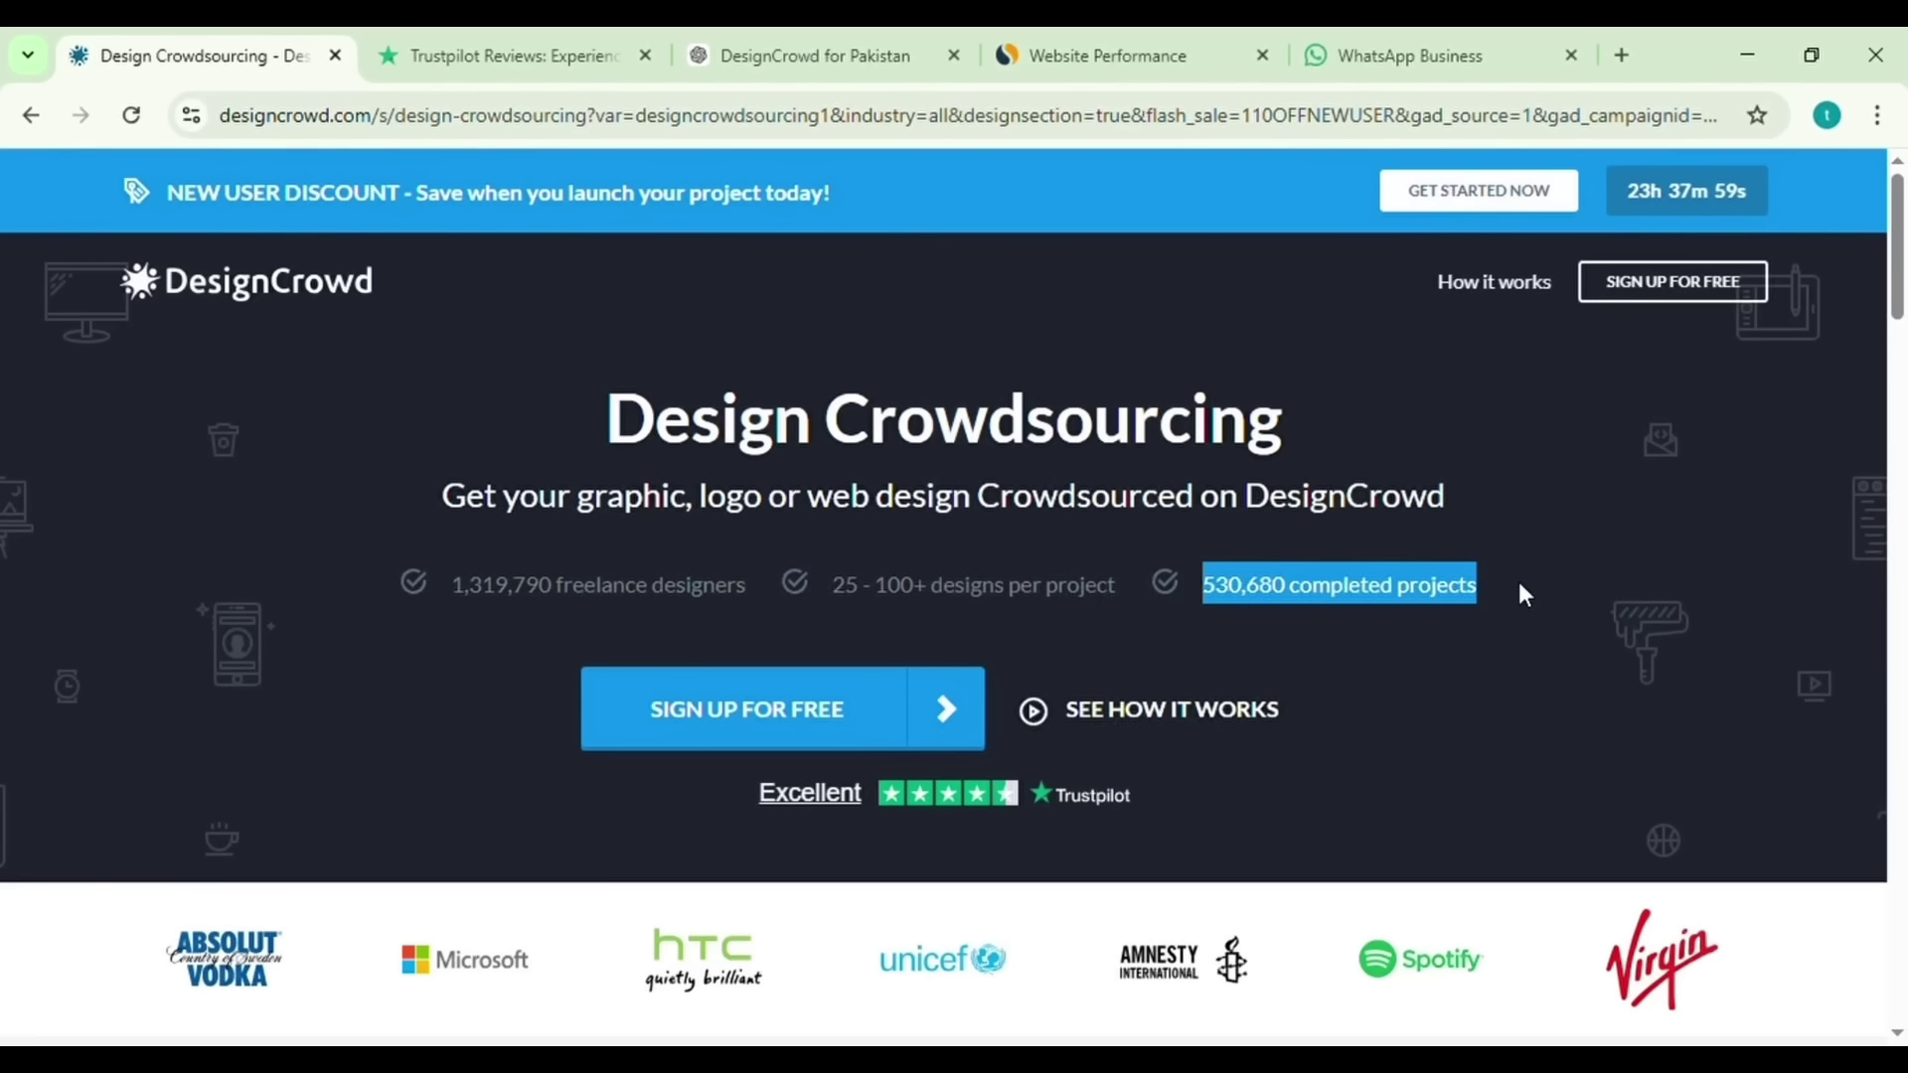
pyautogui.click(1525, 593)
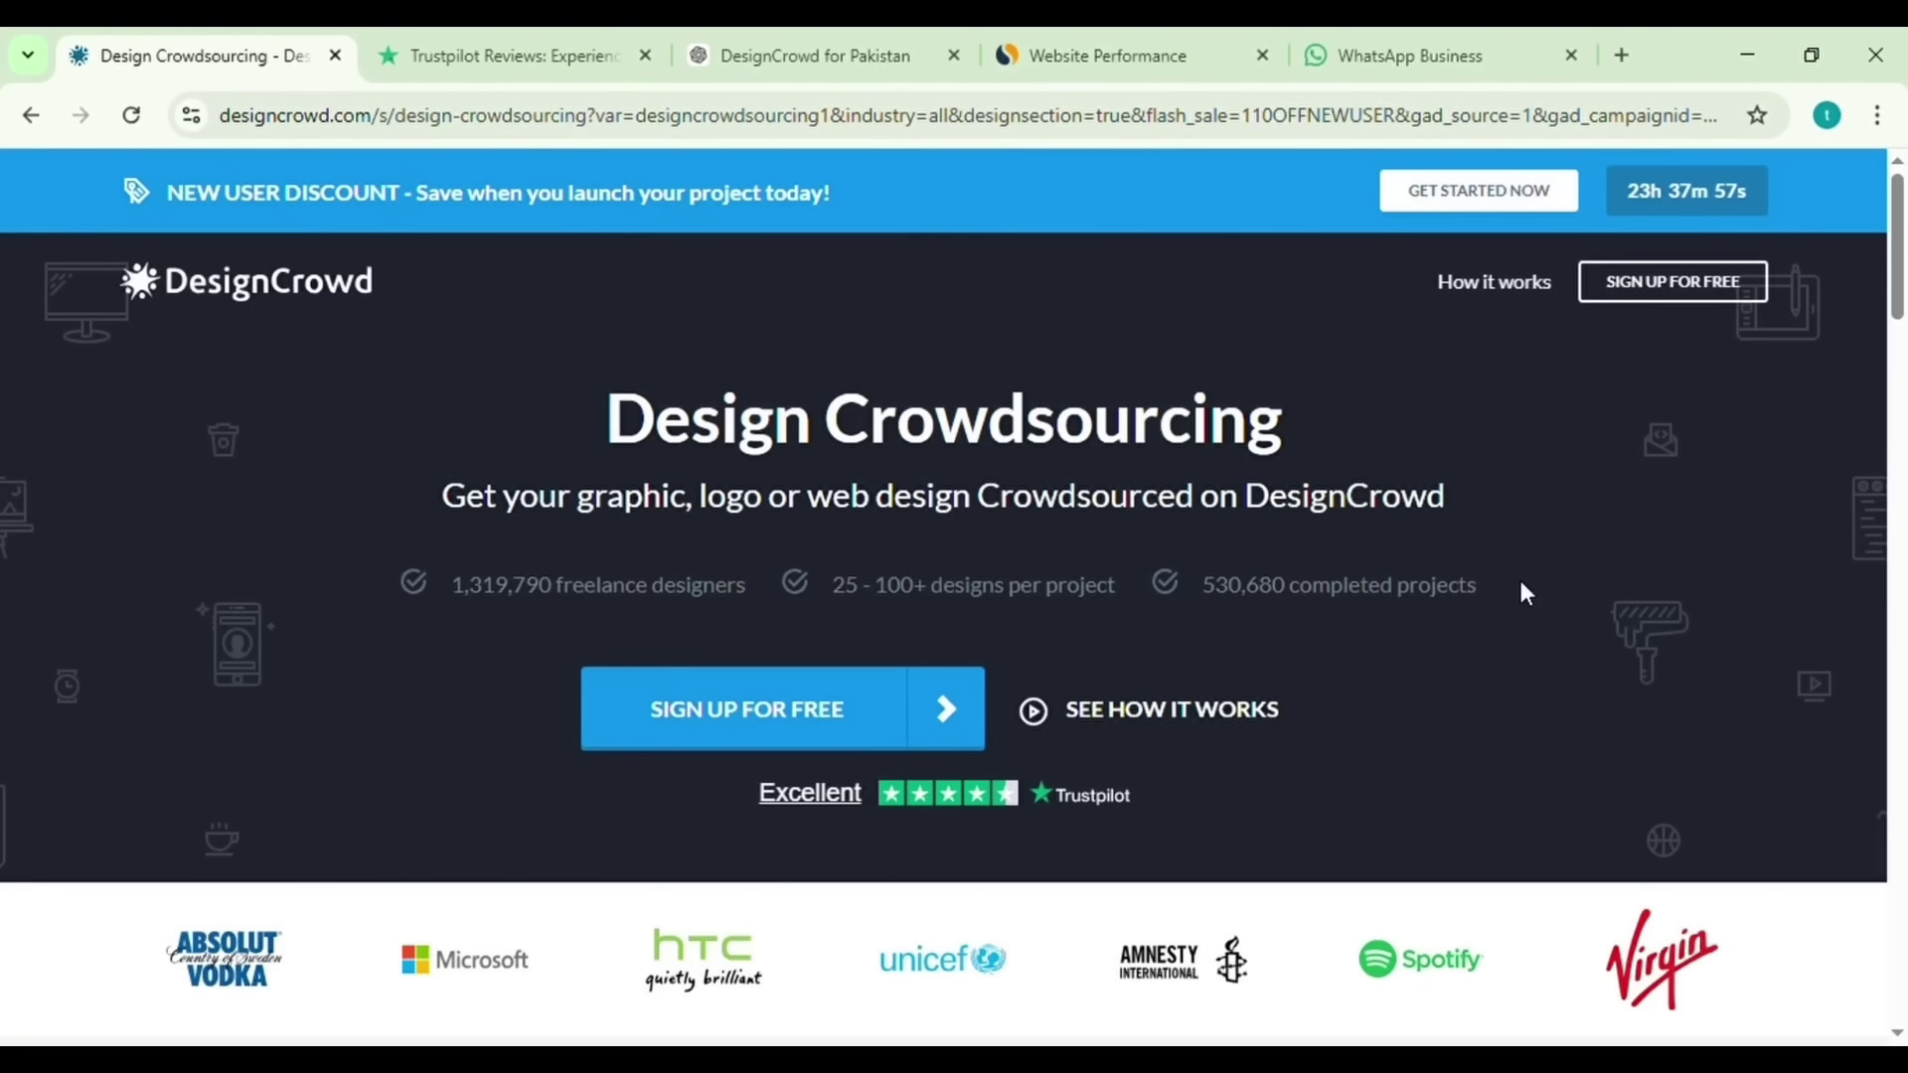
# - Look over the client logos on the DesignCrowd homepage and highlight the freelance designers figure again
pyautogui.scroll(-2, 1252, 795)
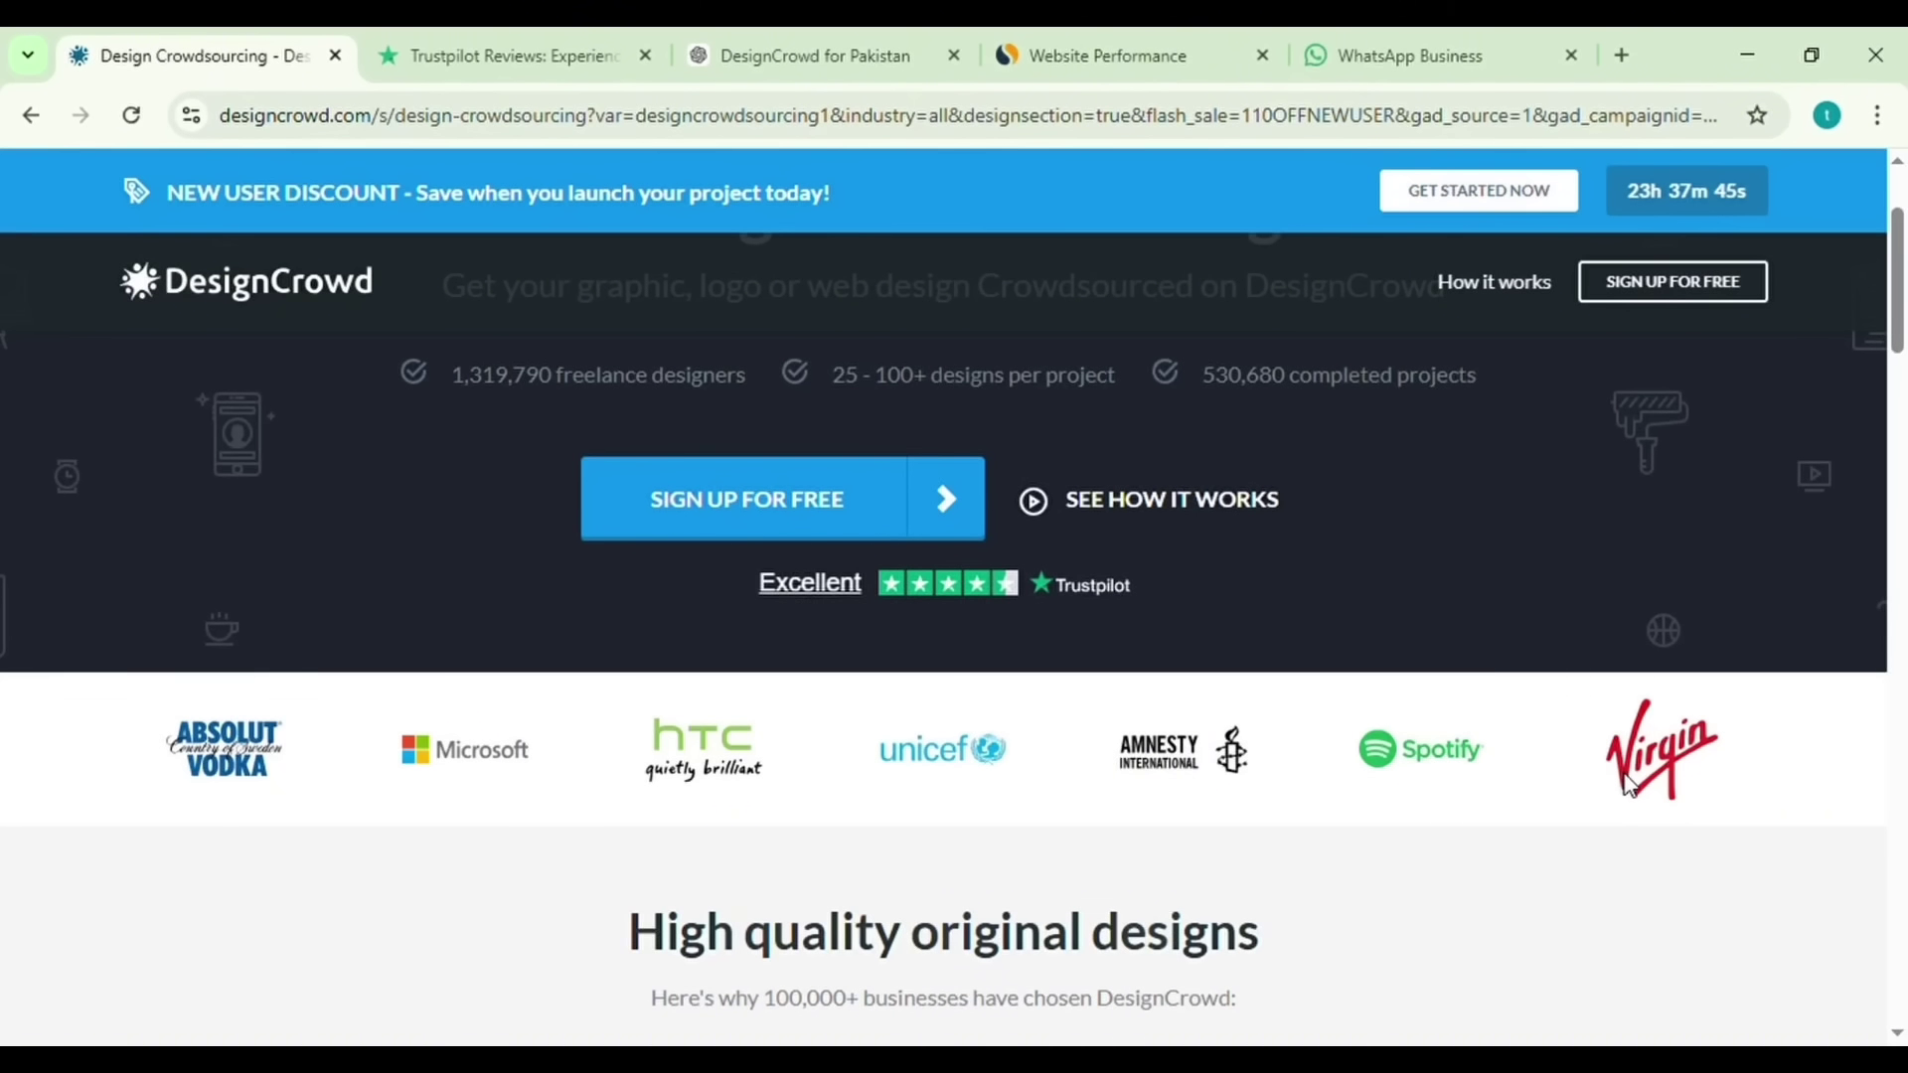
pyautogui.scroll(-2, 1624, 784)
pyautogui.scroll(-1, 1629, 785)
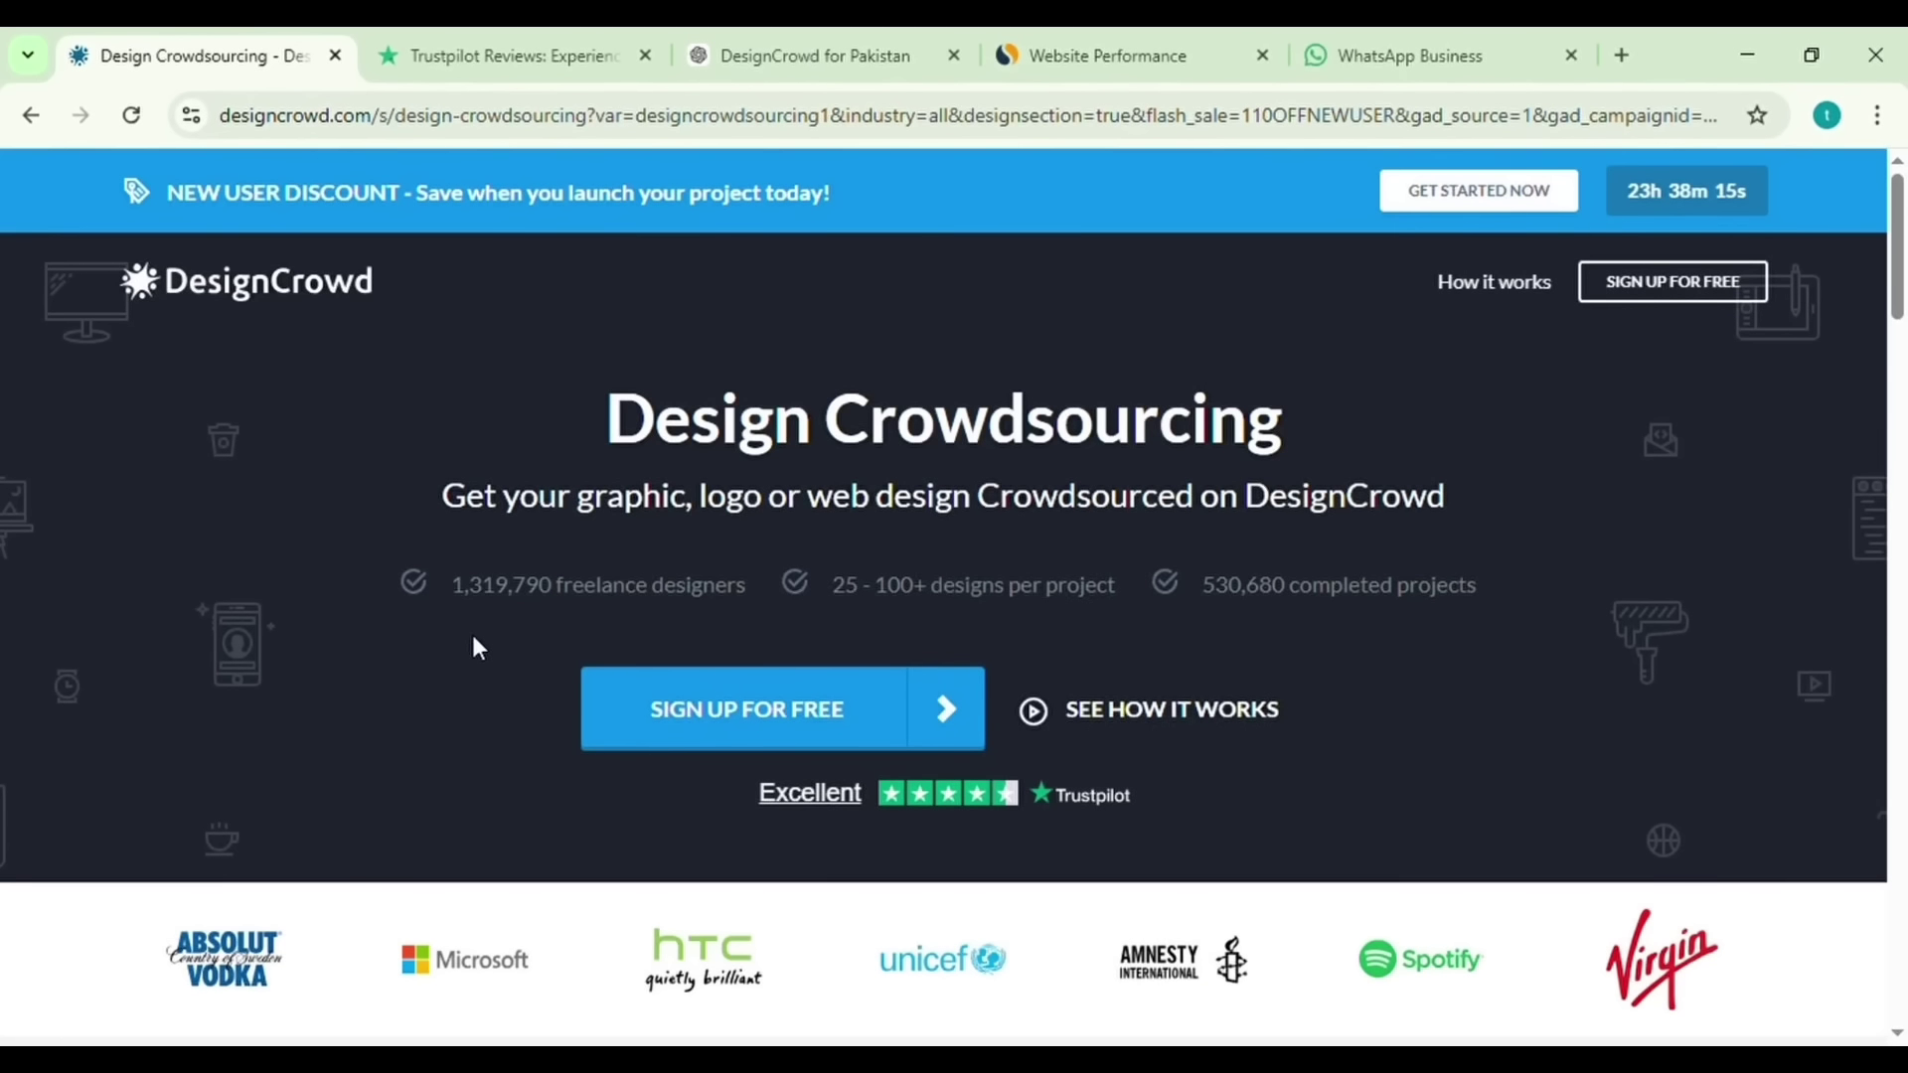
pyautogui.moveTo(449, 586); pyautogui.dragTo(765, 586)
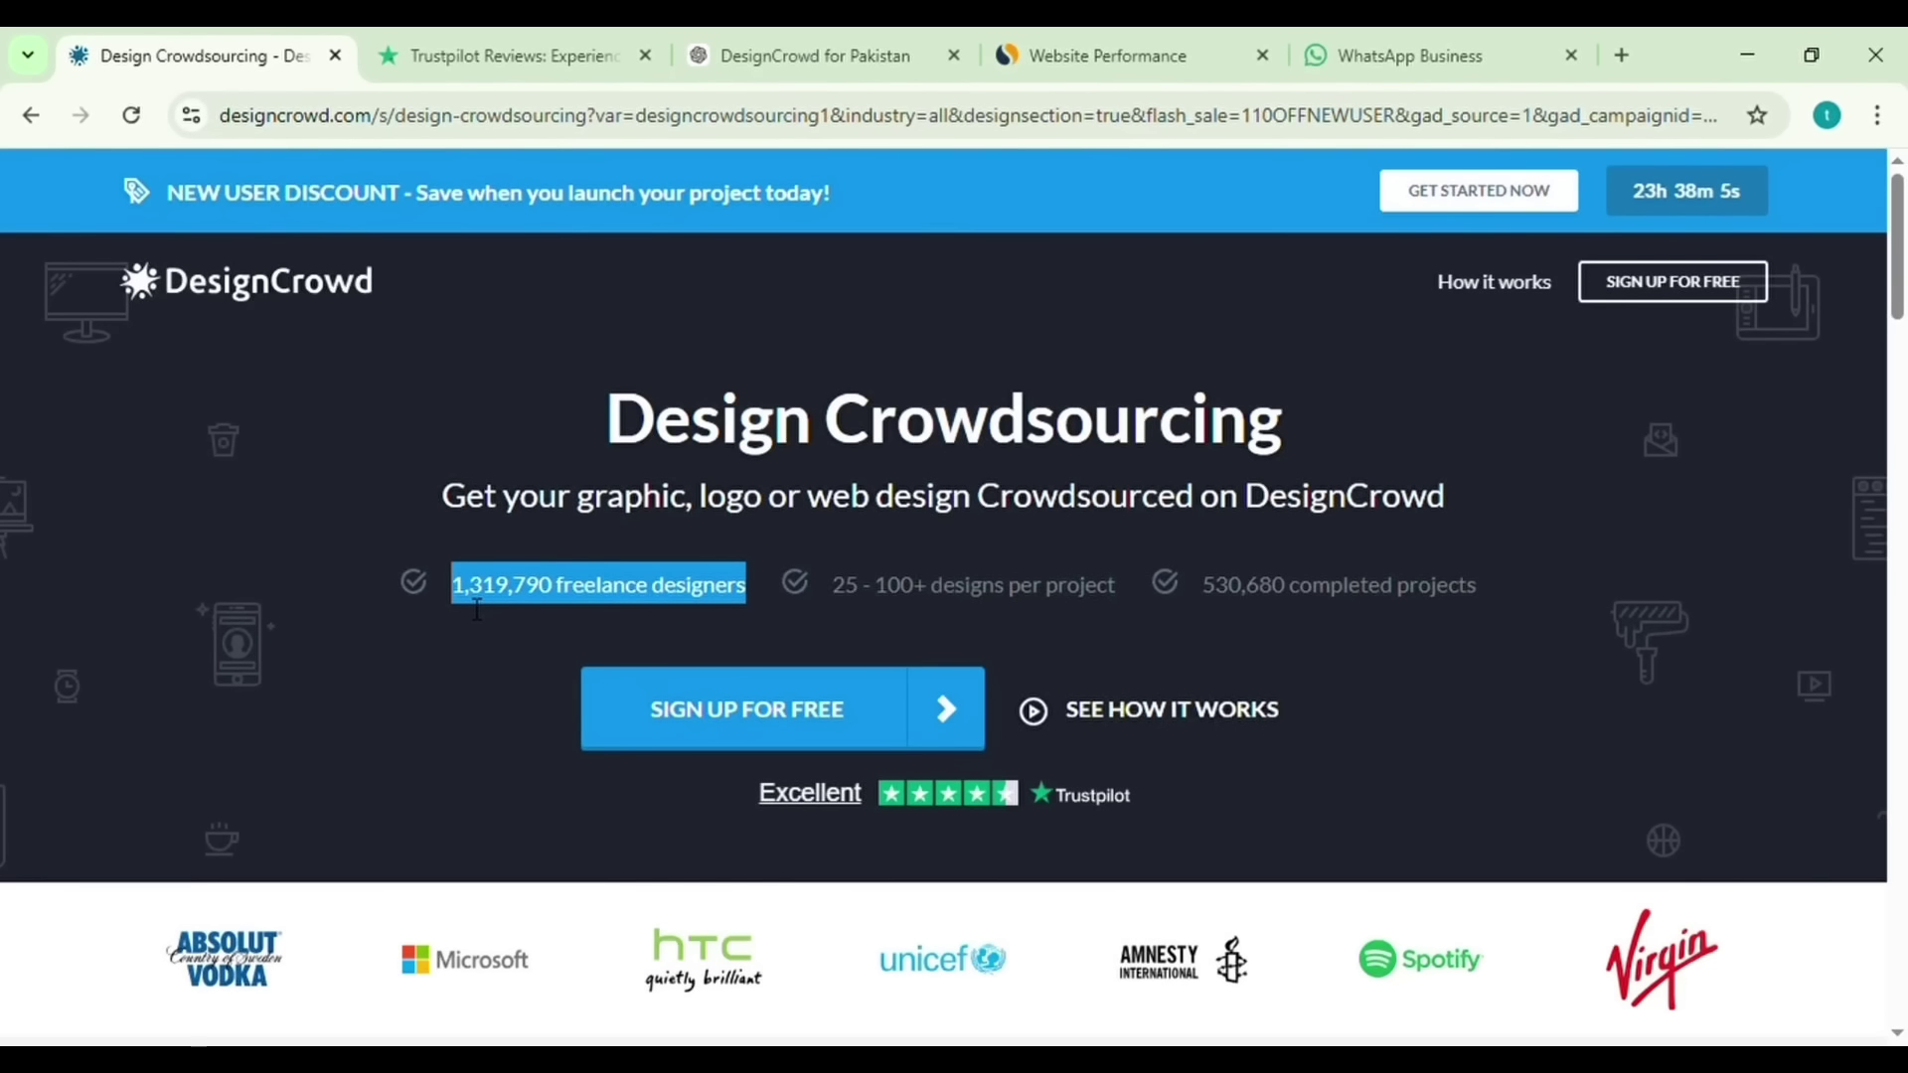
pyautogui.click(720, 576)
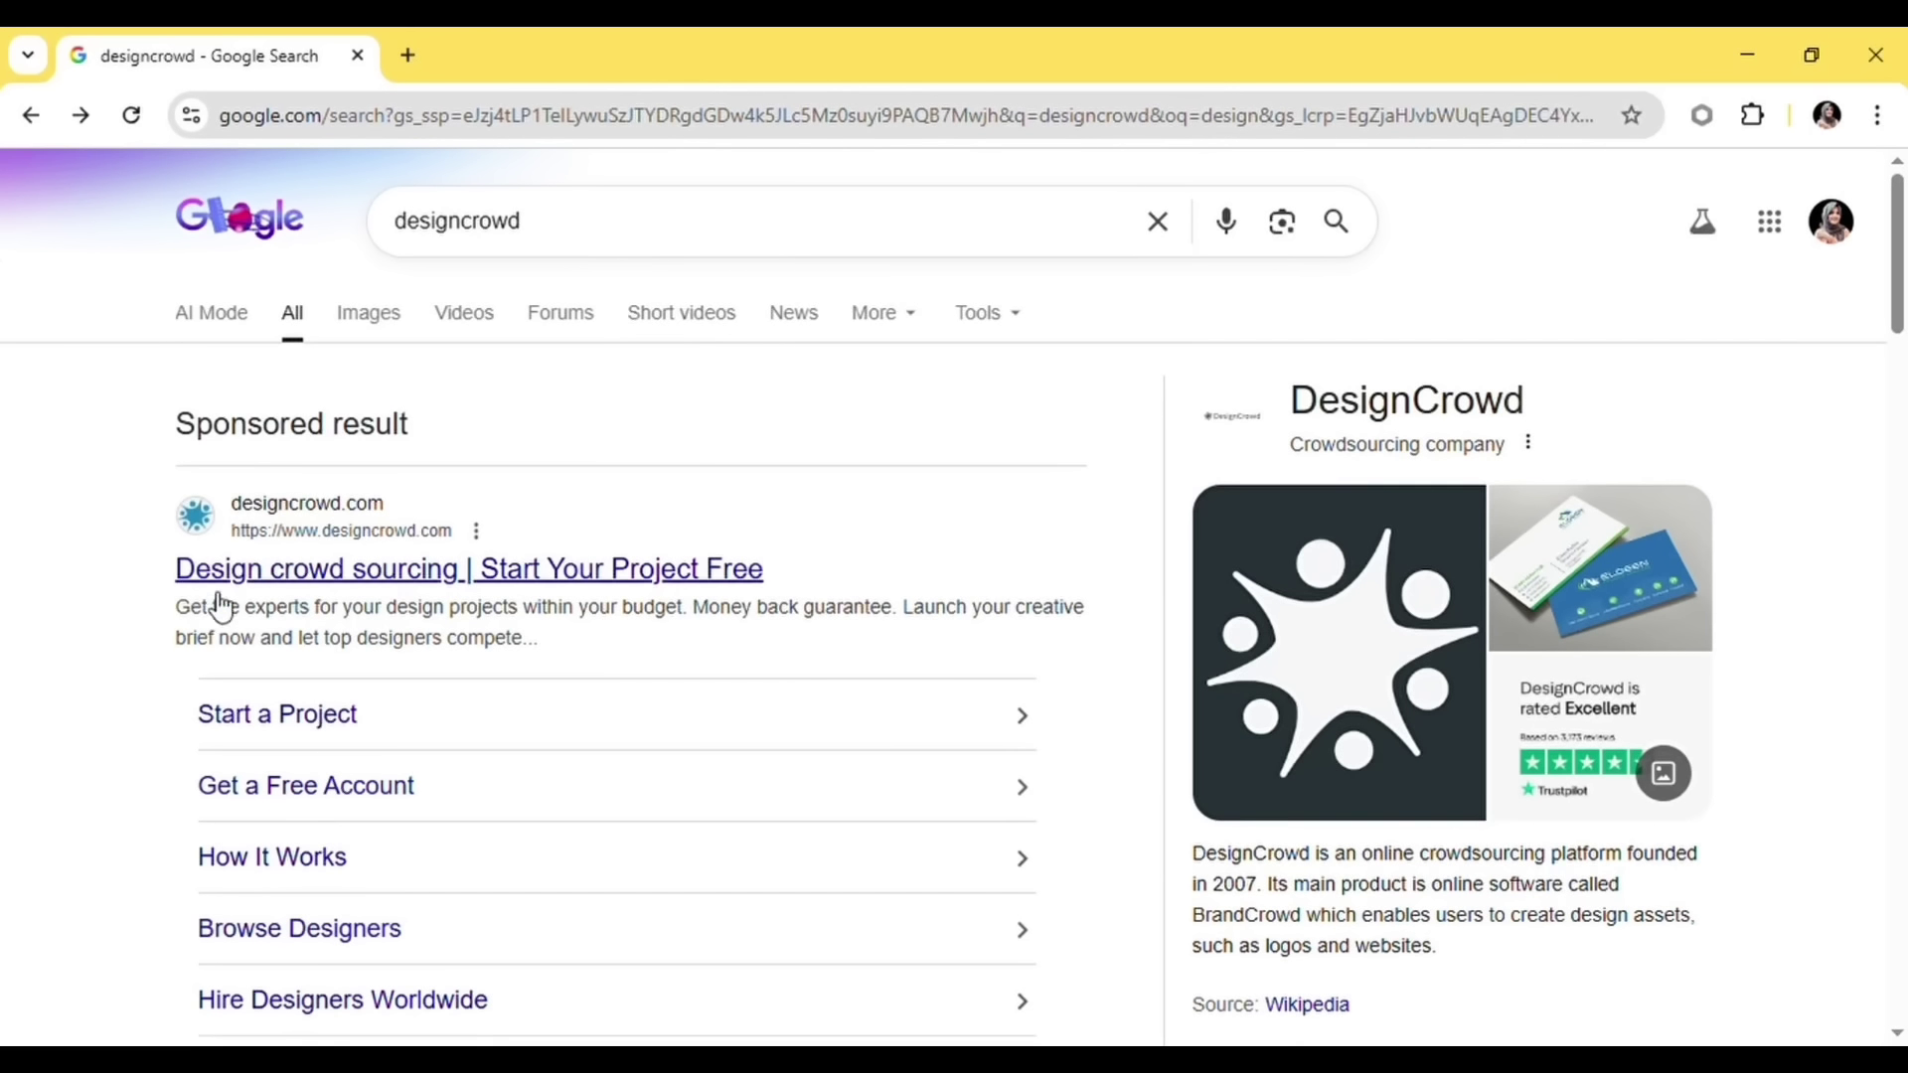
# - Open DesignCrowd's Register page from the Google search results for designcrowd
pyautogui.scroll(-3, 541, 661)
pyautogui.scroll(-6, 541, 661)
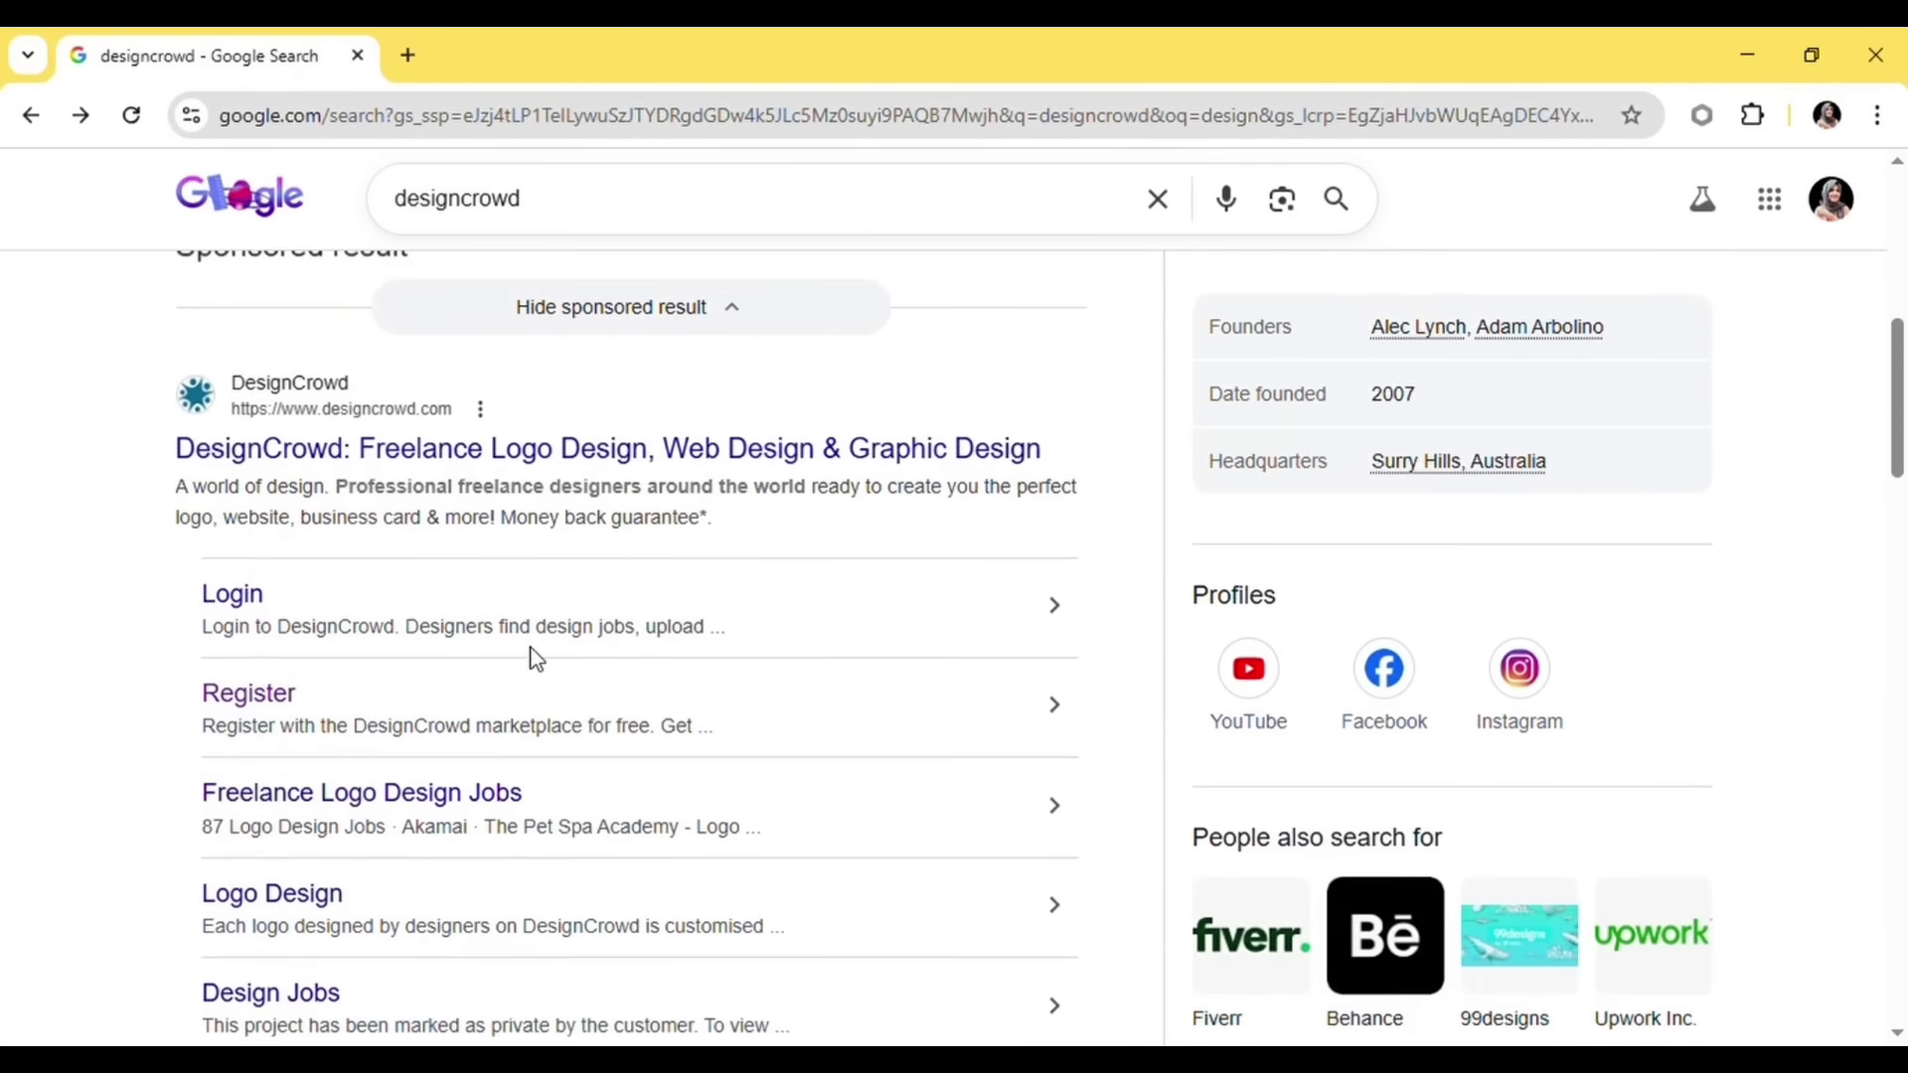
pyautogui.scroll(1, 275, 512)
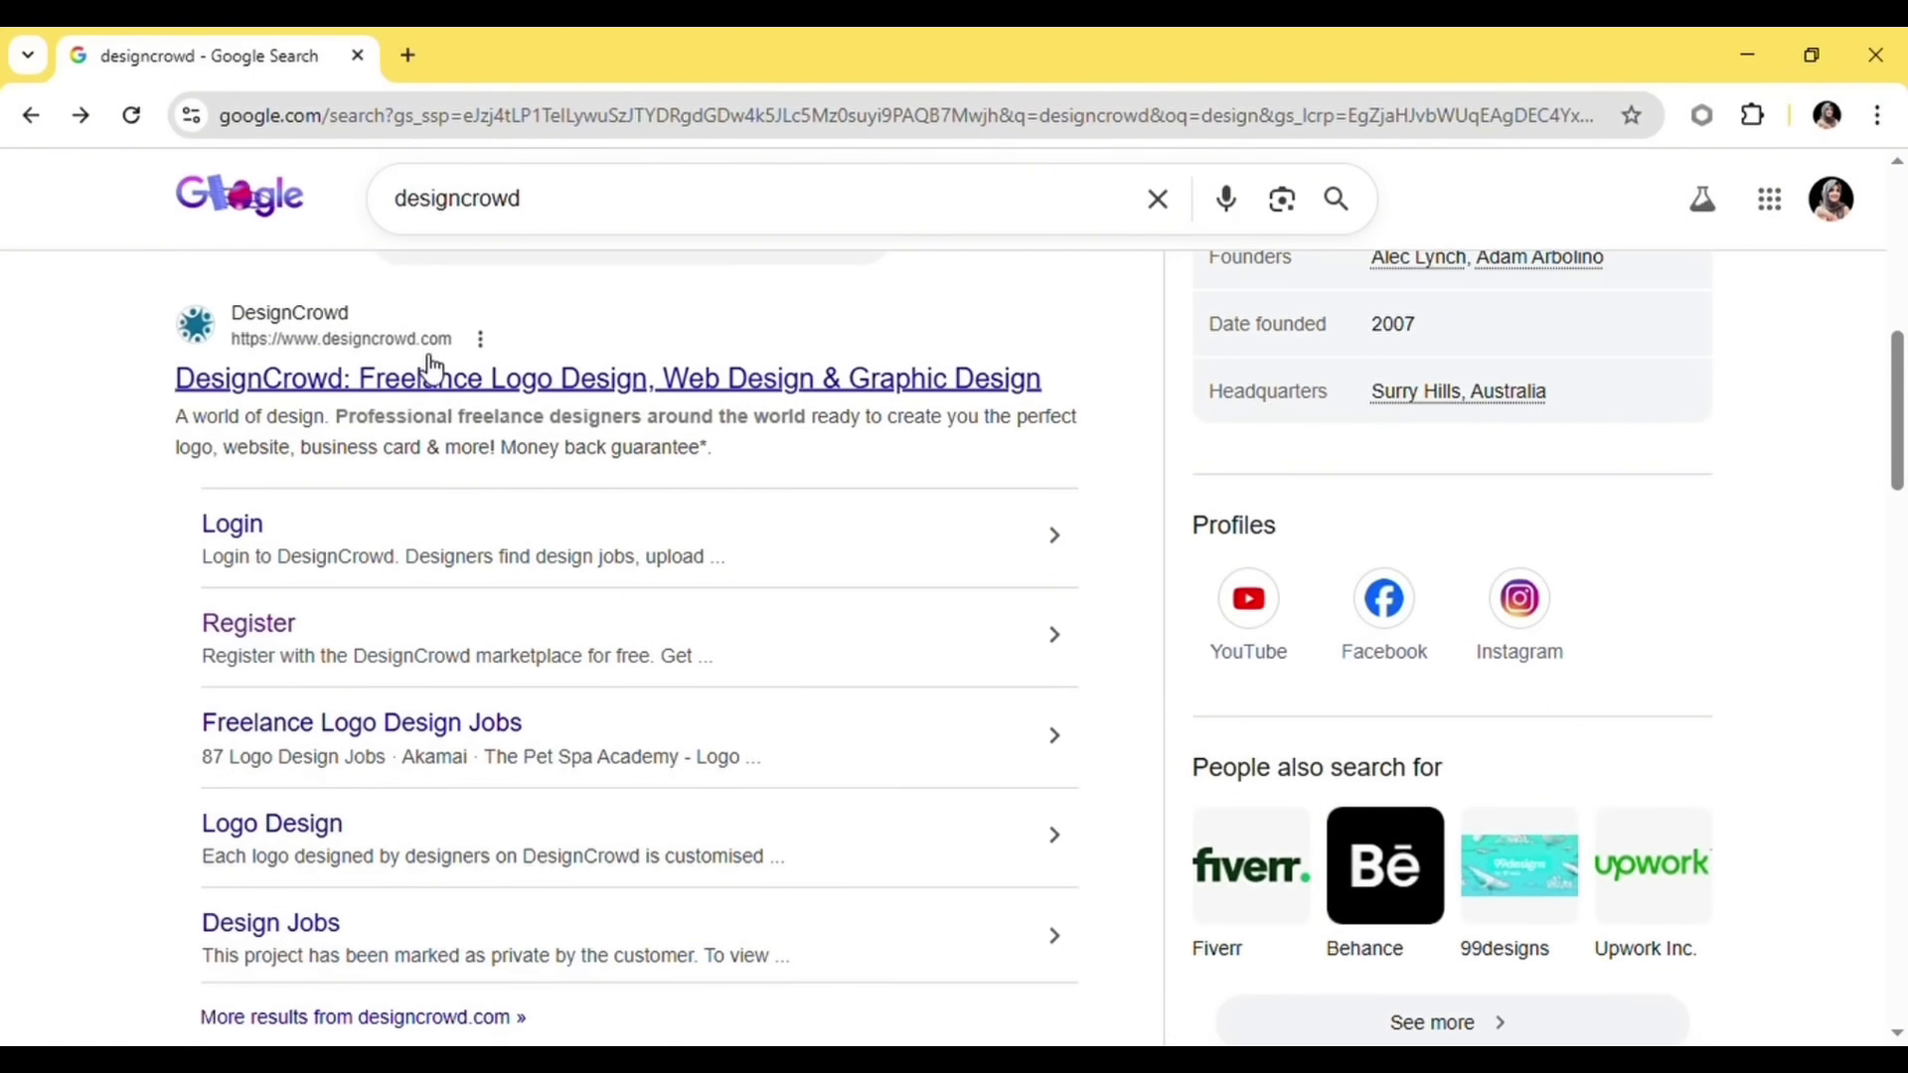
pyautogui.click(250, 626)
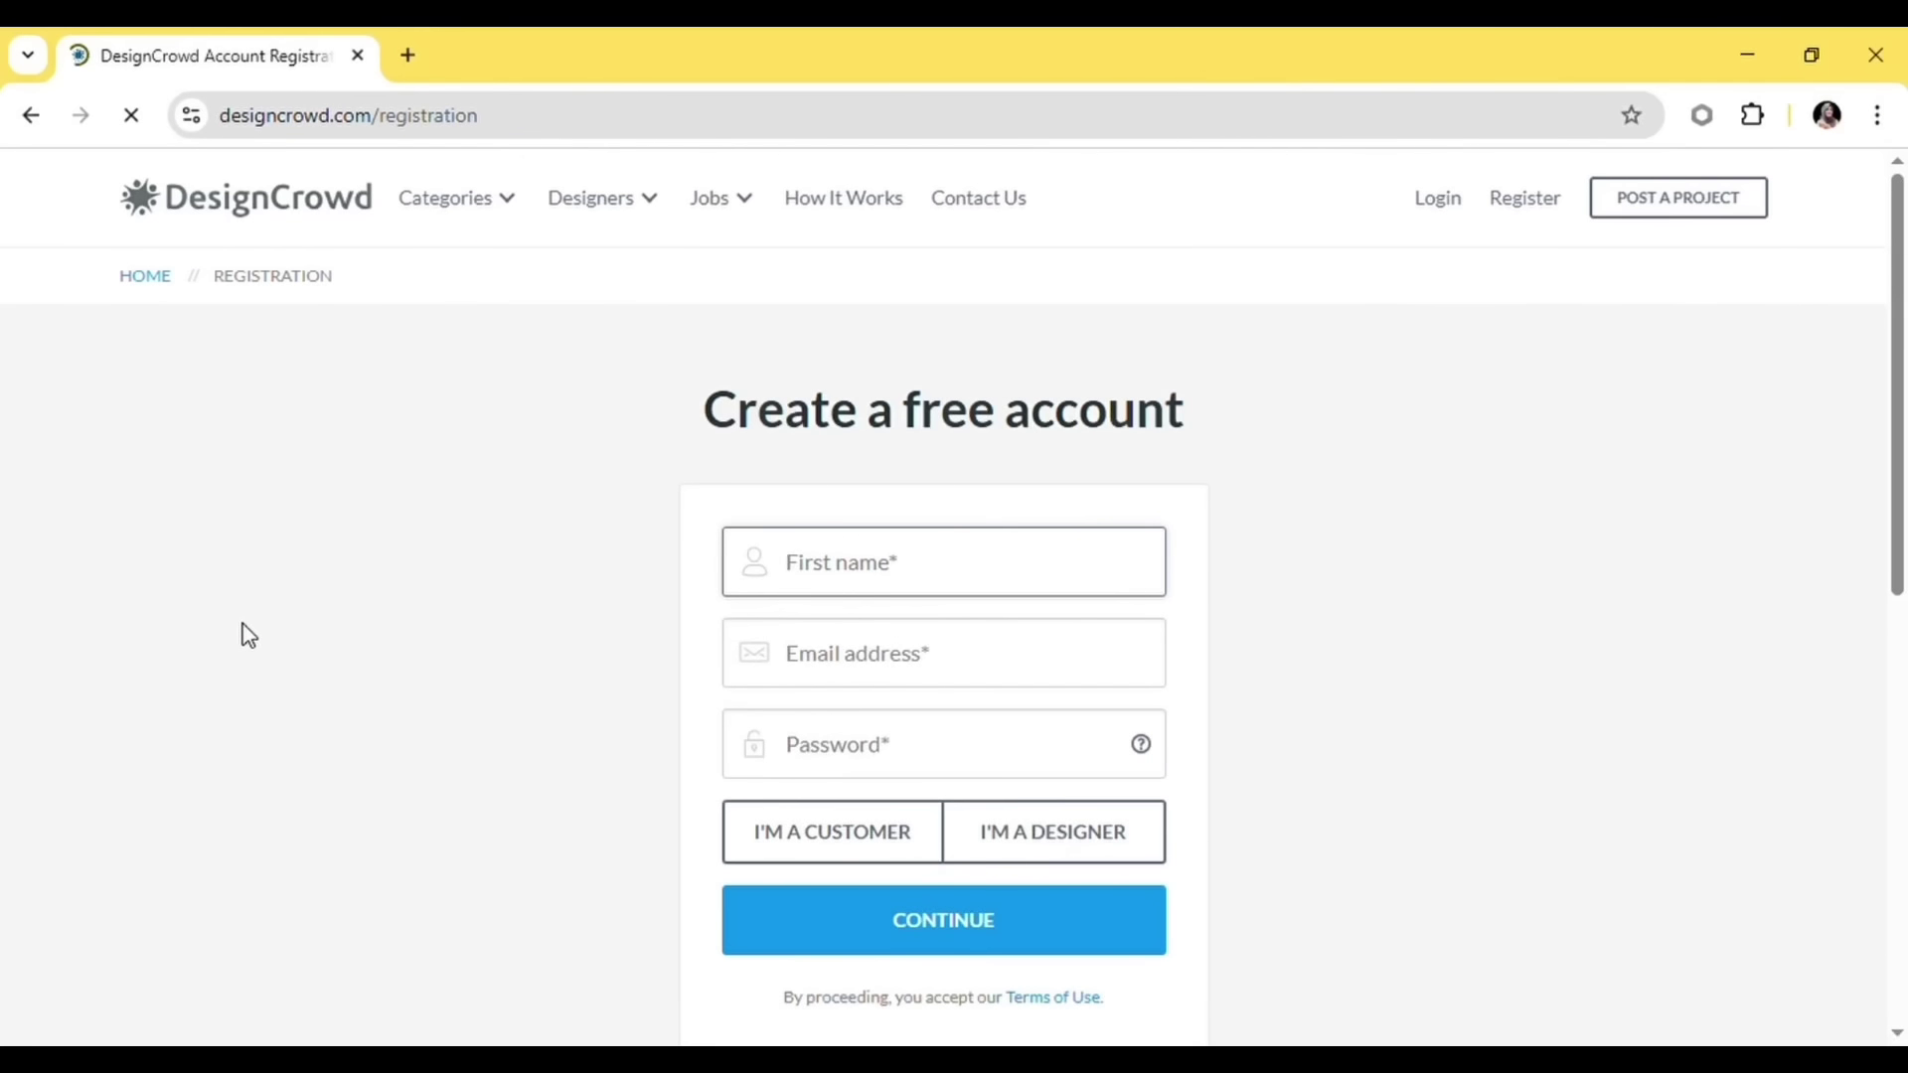
# - Enter the first name in the account registration form and go on to the email address field
pyautogui.click(852, 590)
pyautogui.scroll(-4, 844, 586)
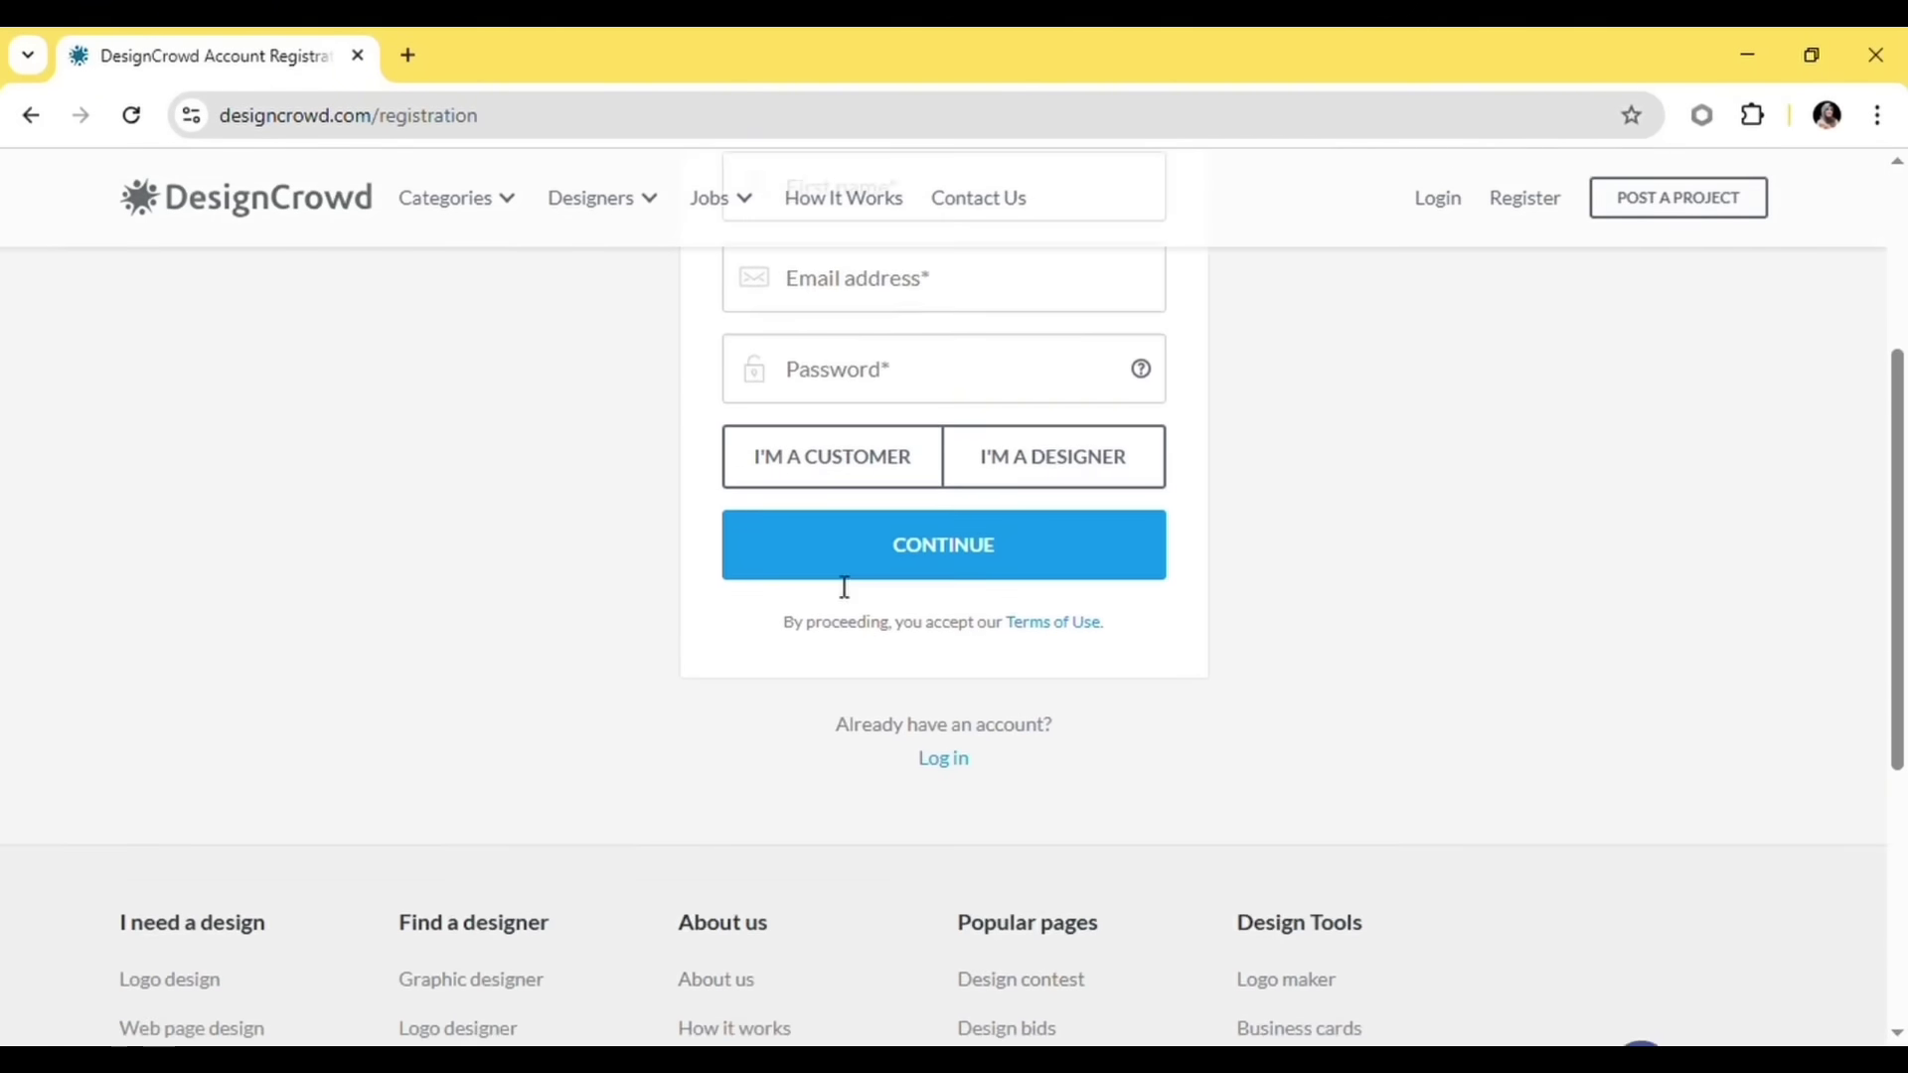
pyautogui.scroll(4, 840, 587)
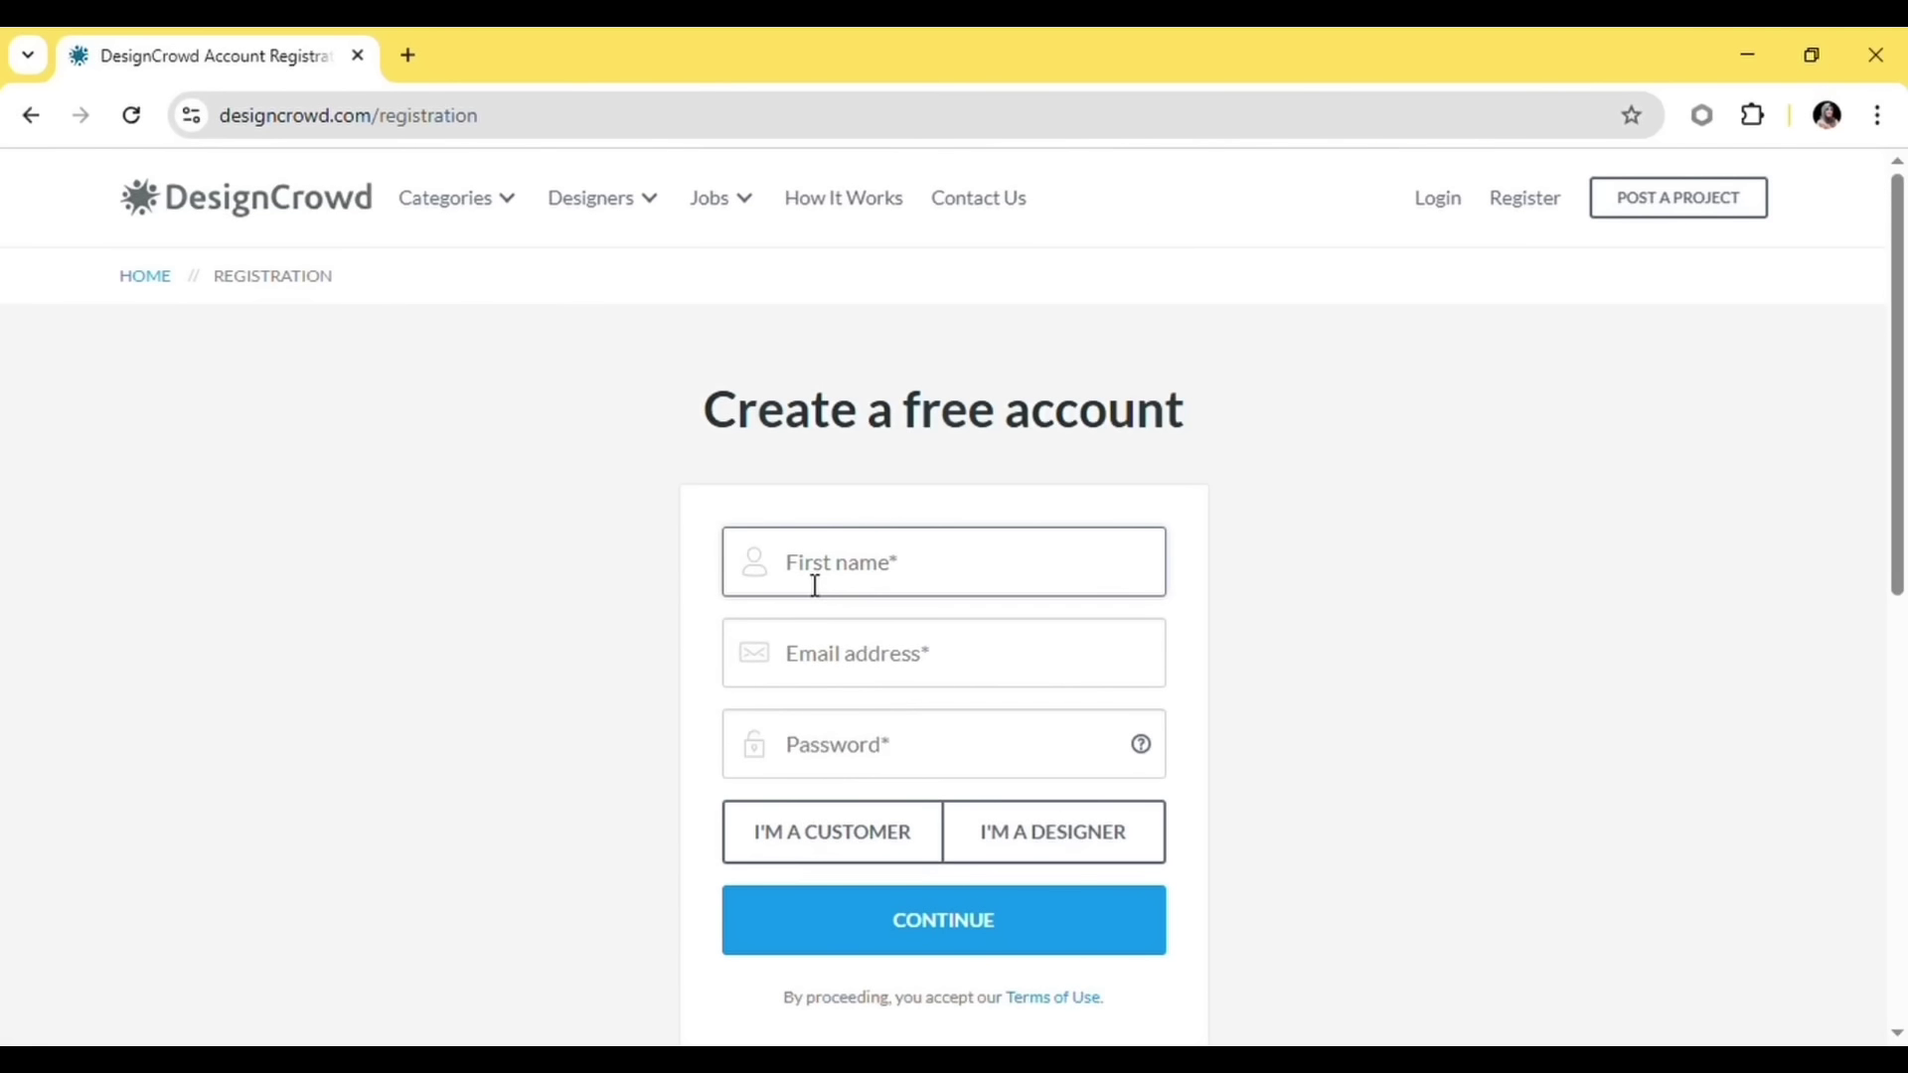
pyautogui.write('sheza')
pyautogui.click(831, 673)
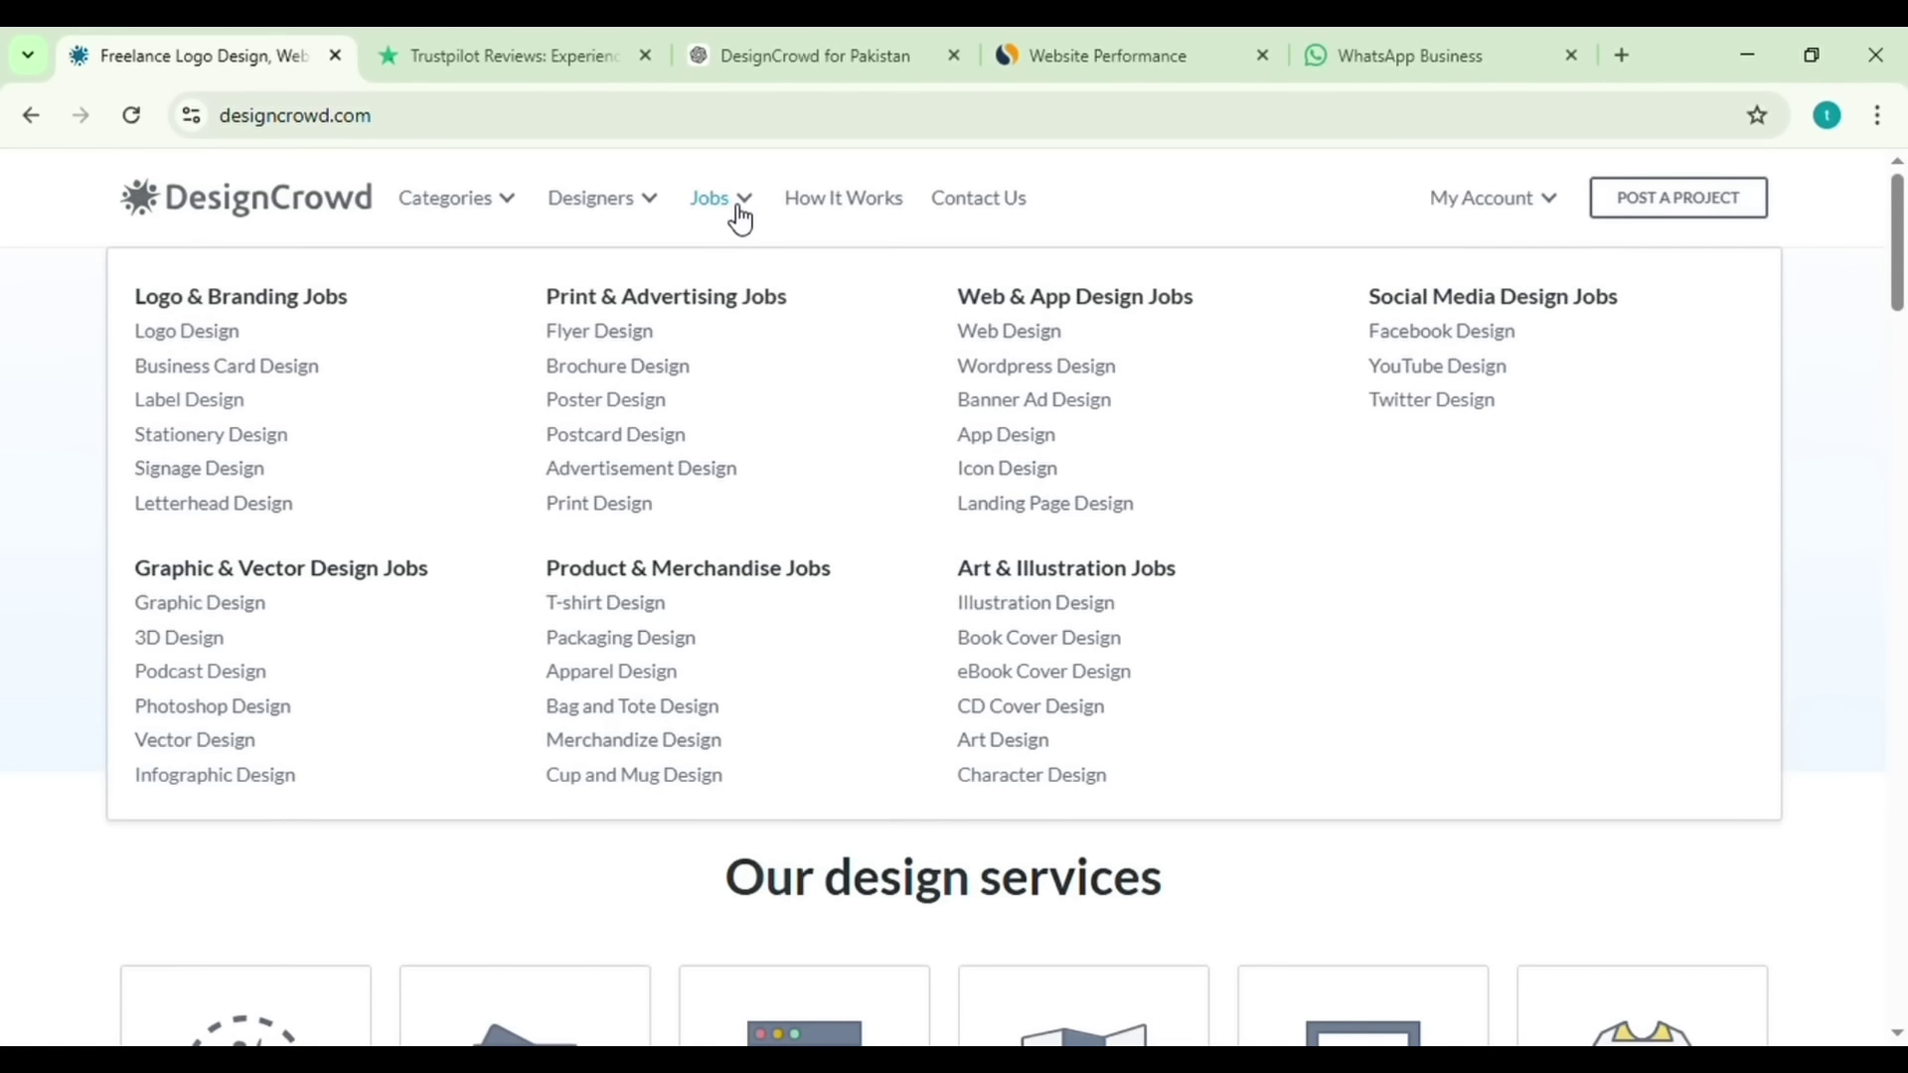
# - Open DesignCrowd's freelance design jobs page and highlight the "Start earning" and "Reach lots of clients" headings
pyautogui.click(736, 216)
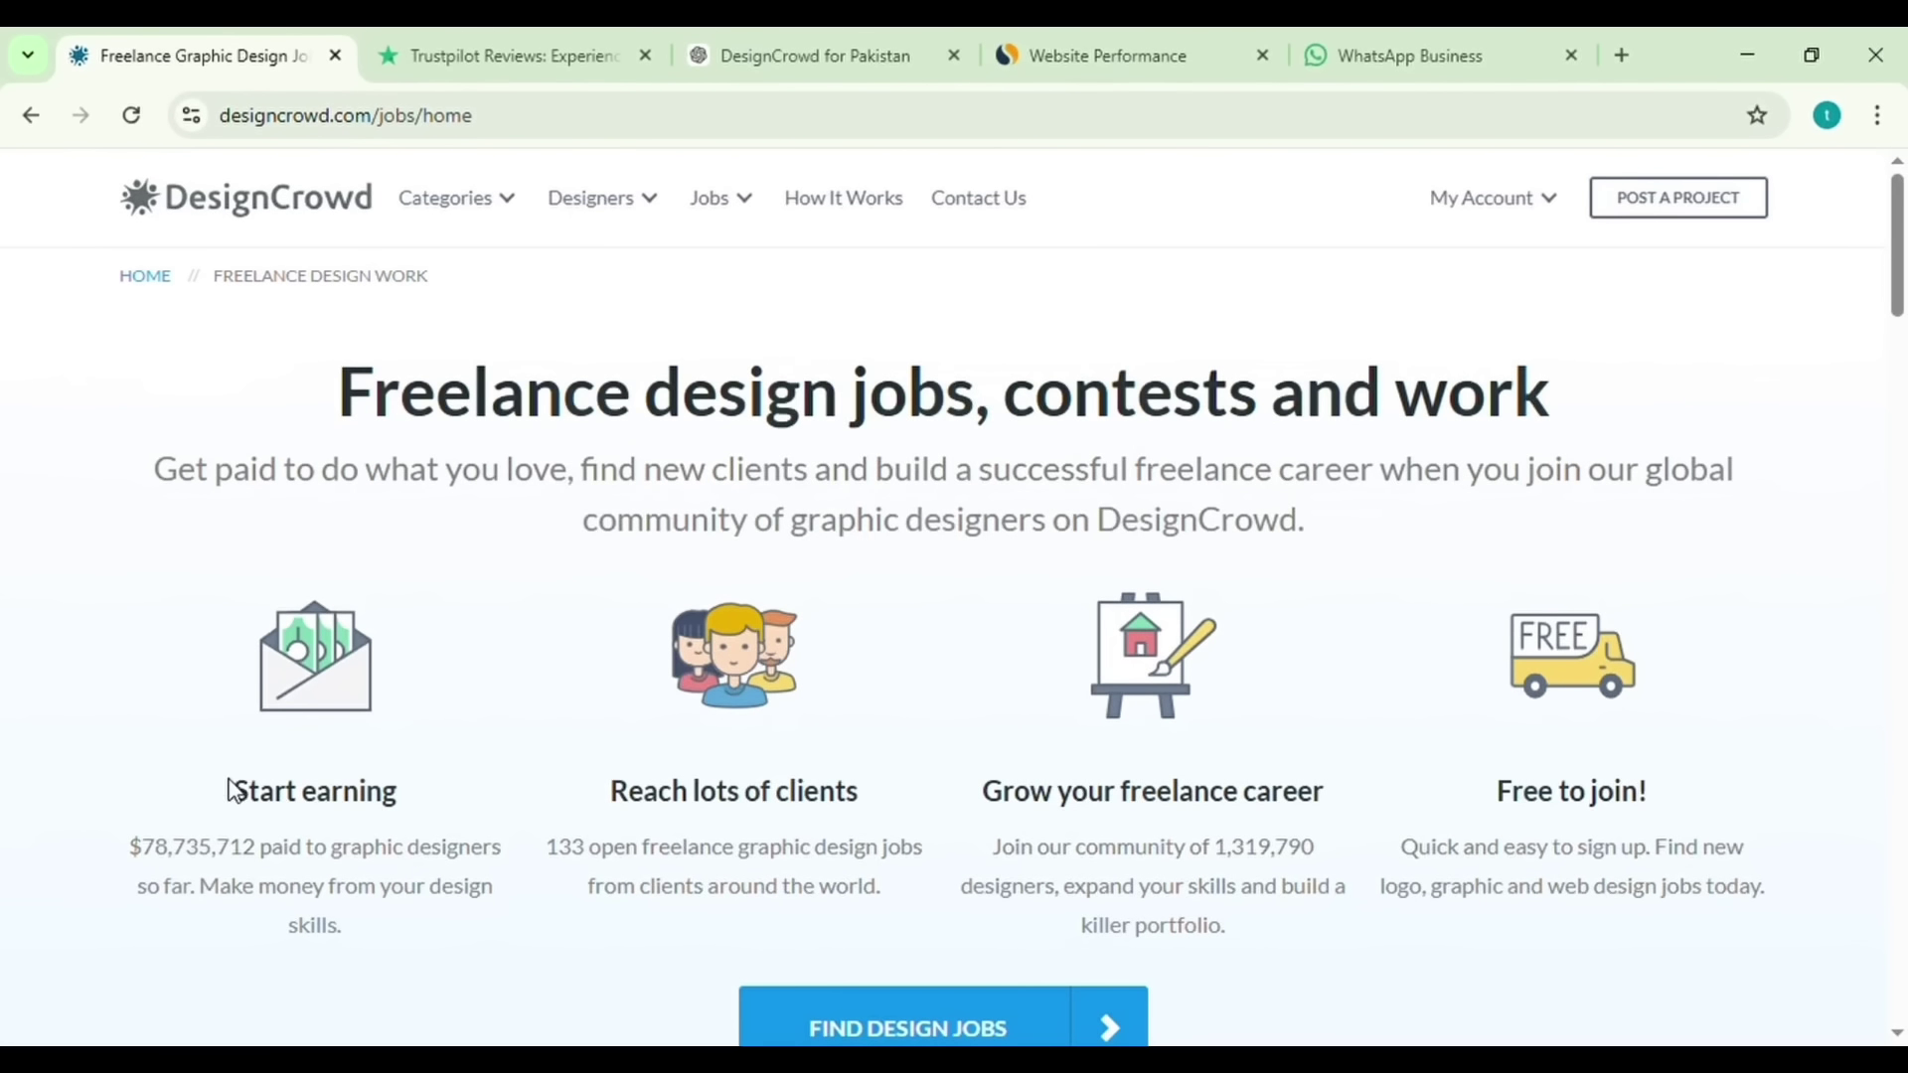
pyautogui.moveTo(230, 791); pyautogui.dragTo(415, 785)
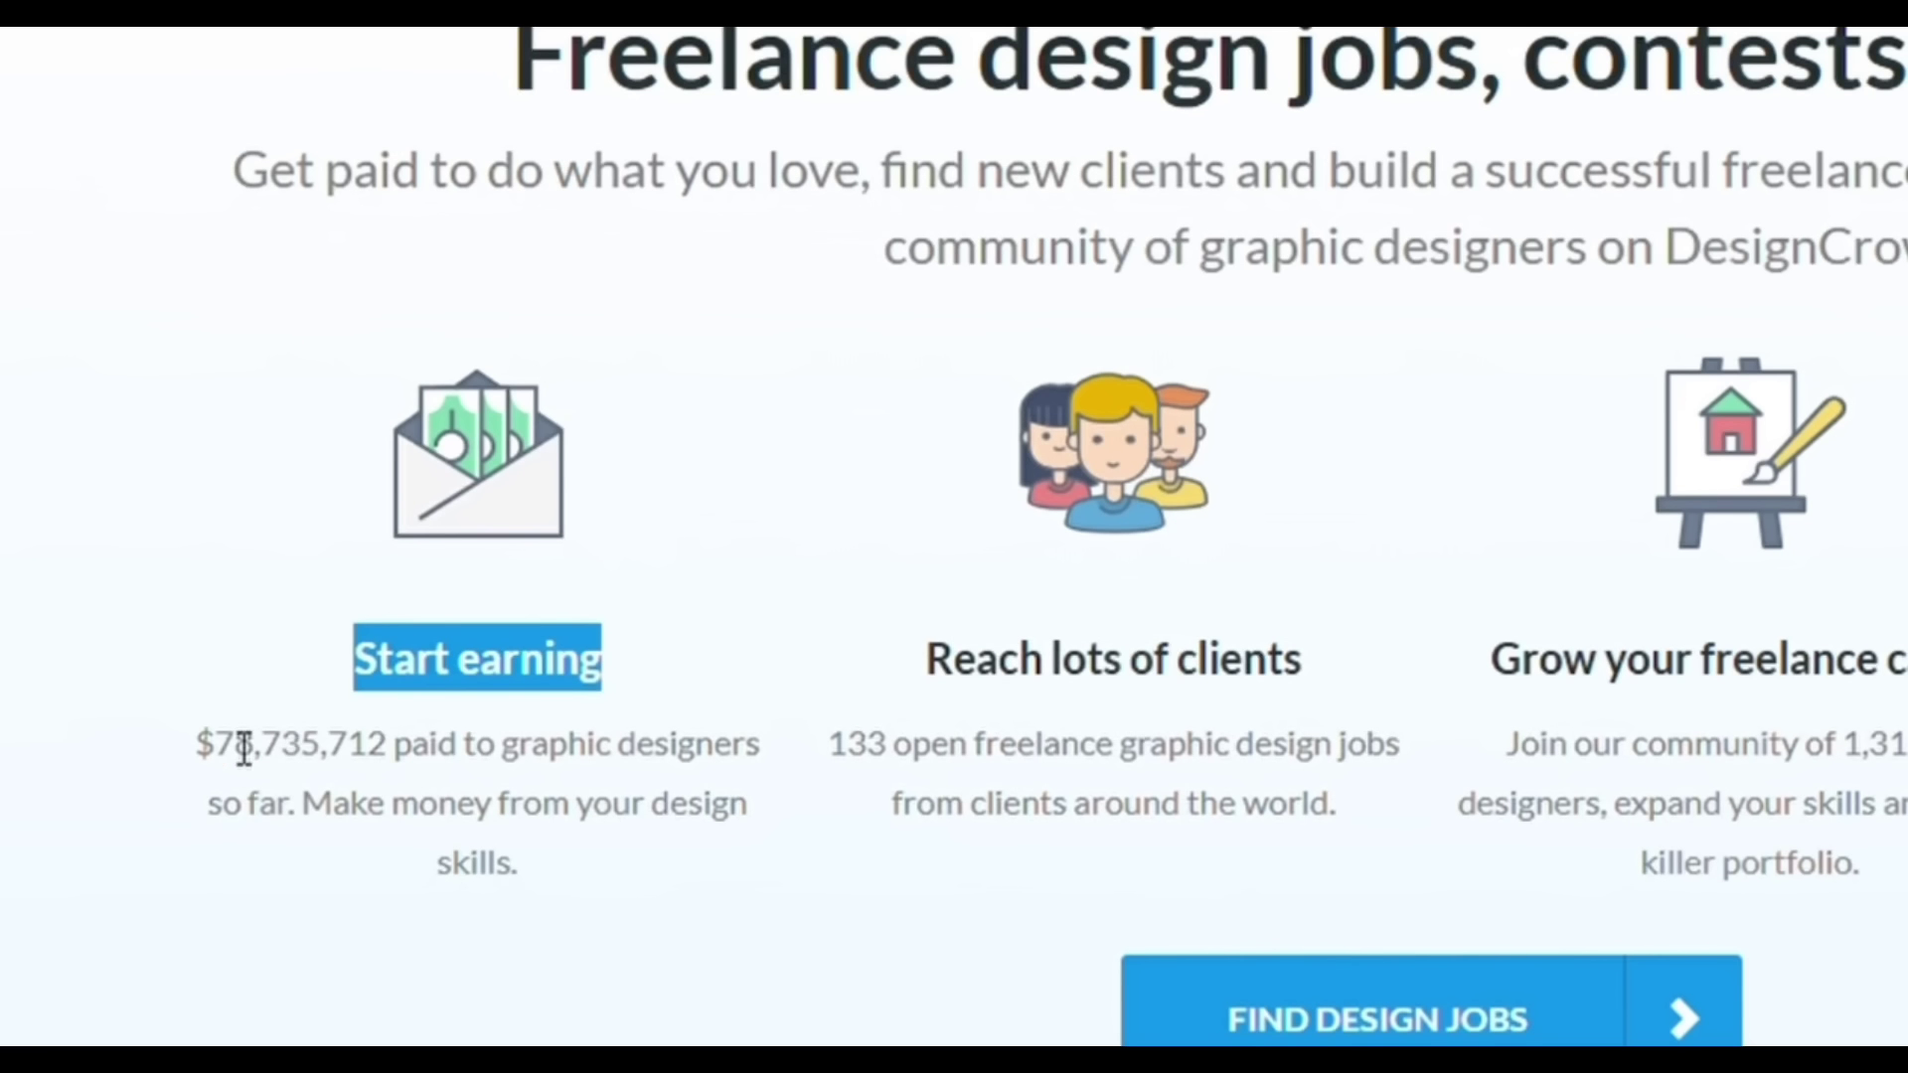
pyautogui.moveTo(192, 723)
pyautogui.mouseDown()
pyautogui.moveTo(477, 743)
pyautogui.moveTo(163, 731)
pyautogui.mouseUp()
pyautogui.click(163, 731)
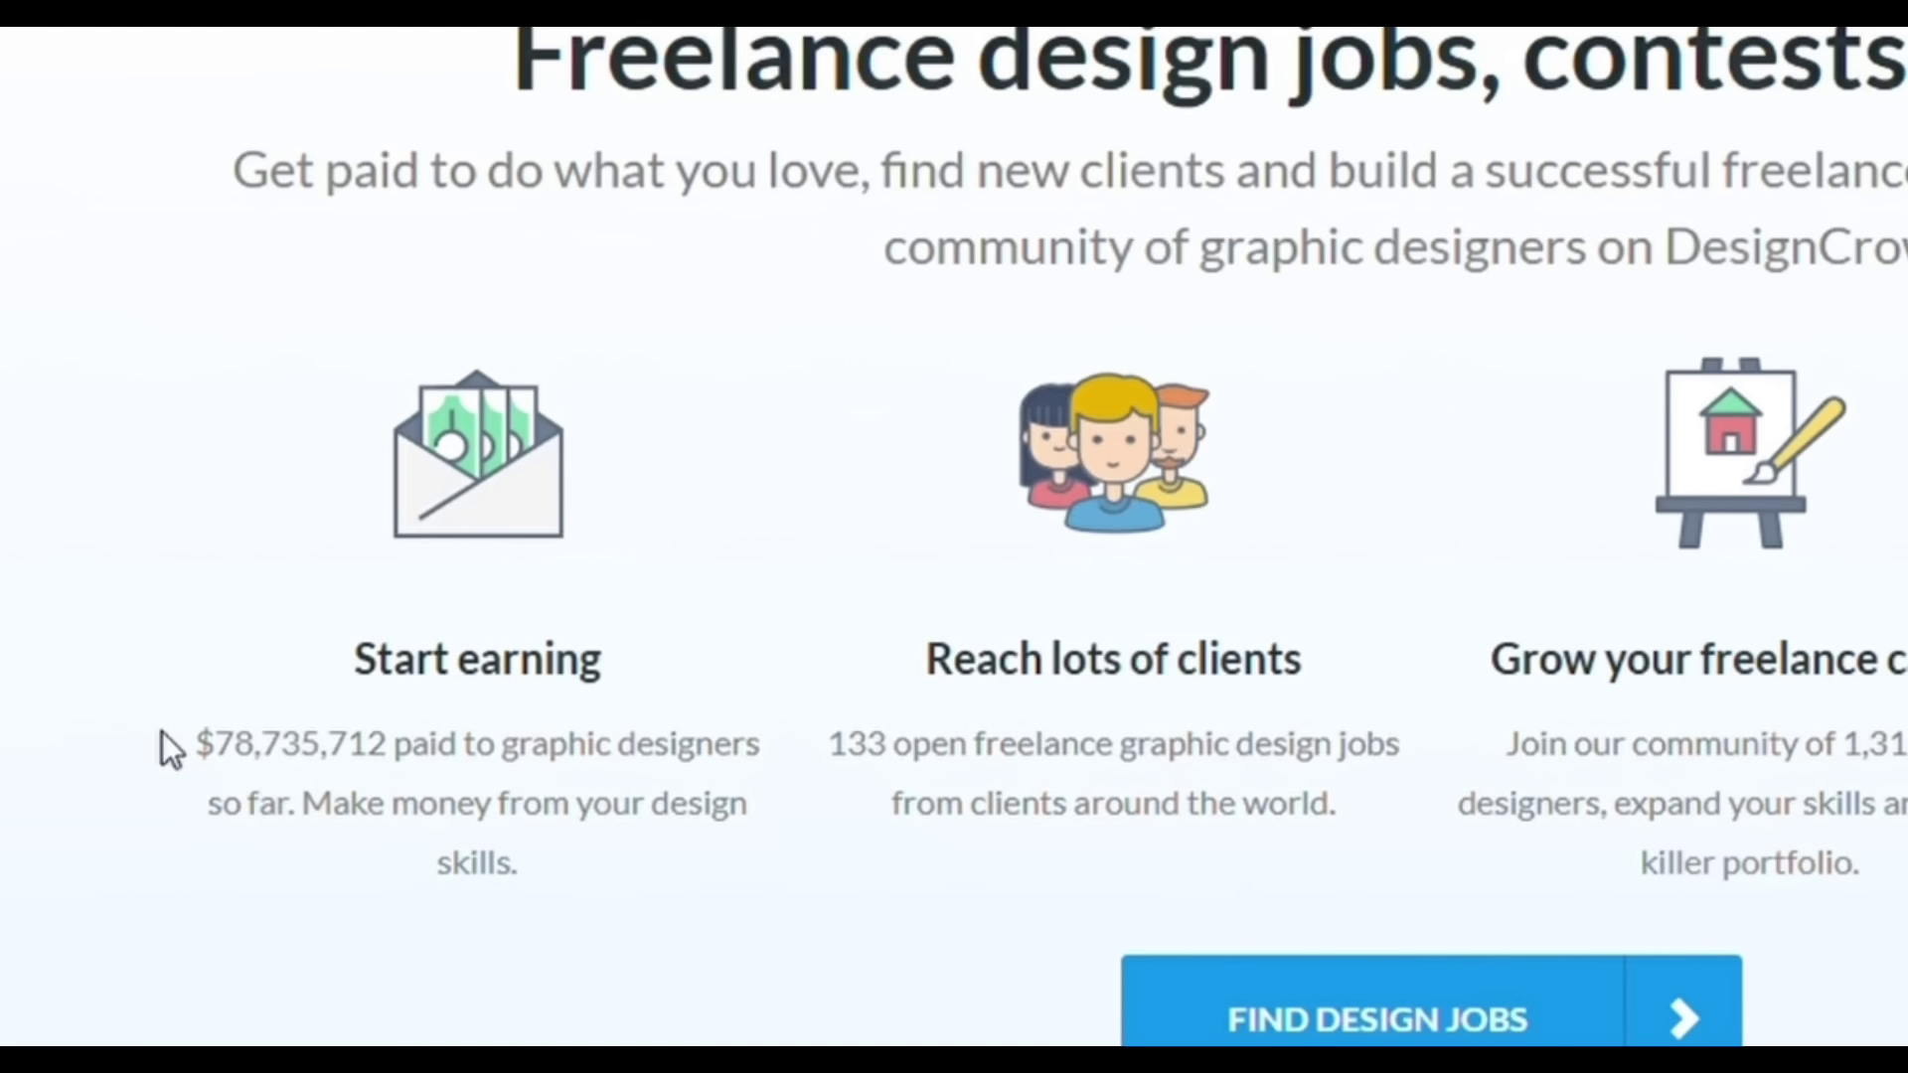
pyautogui.moveTo(930, 661); pyautogui.dragTo(1403, 628)
pyautogui.click(1404, 623)
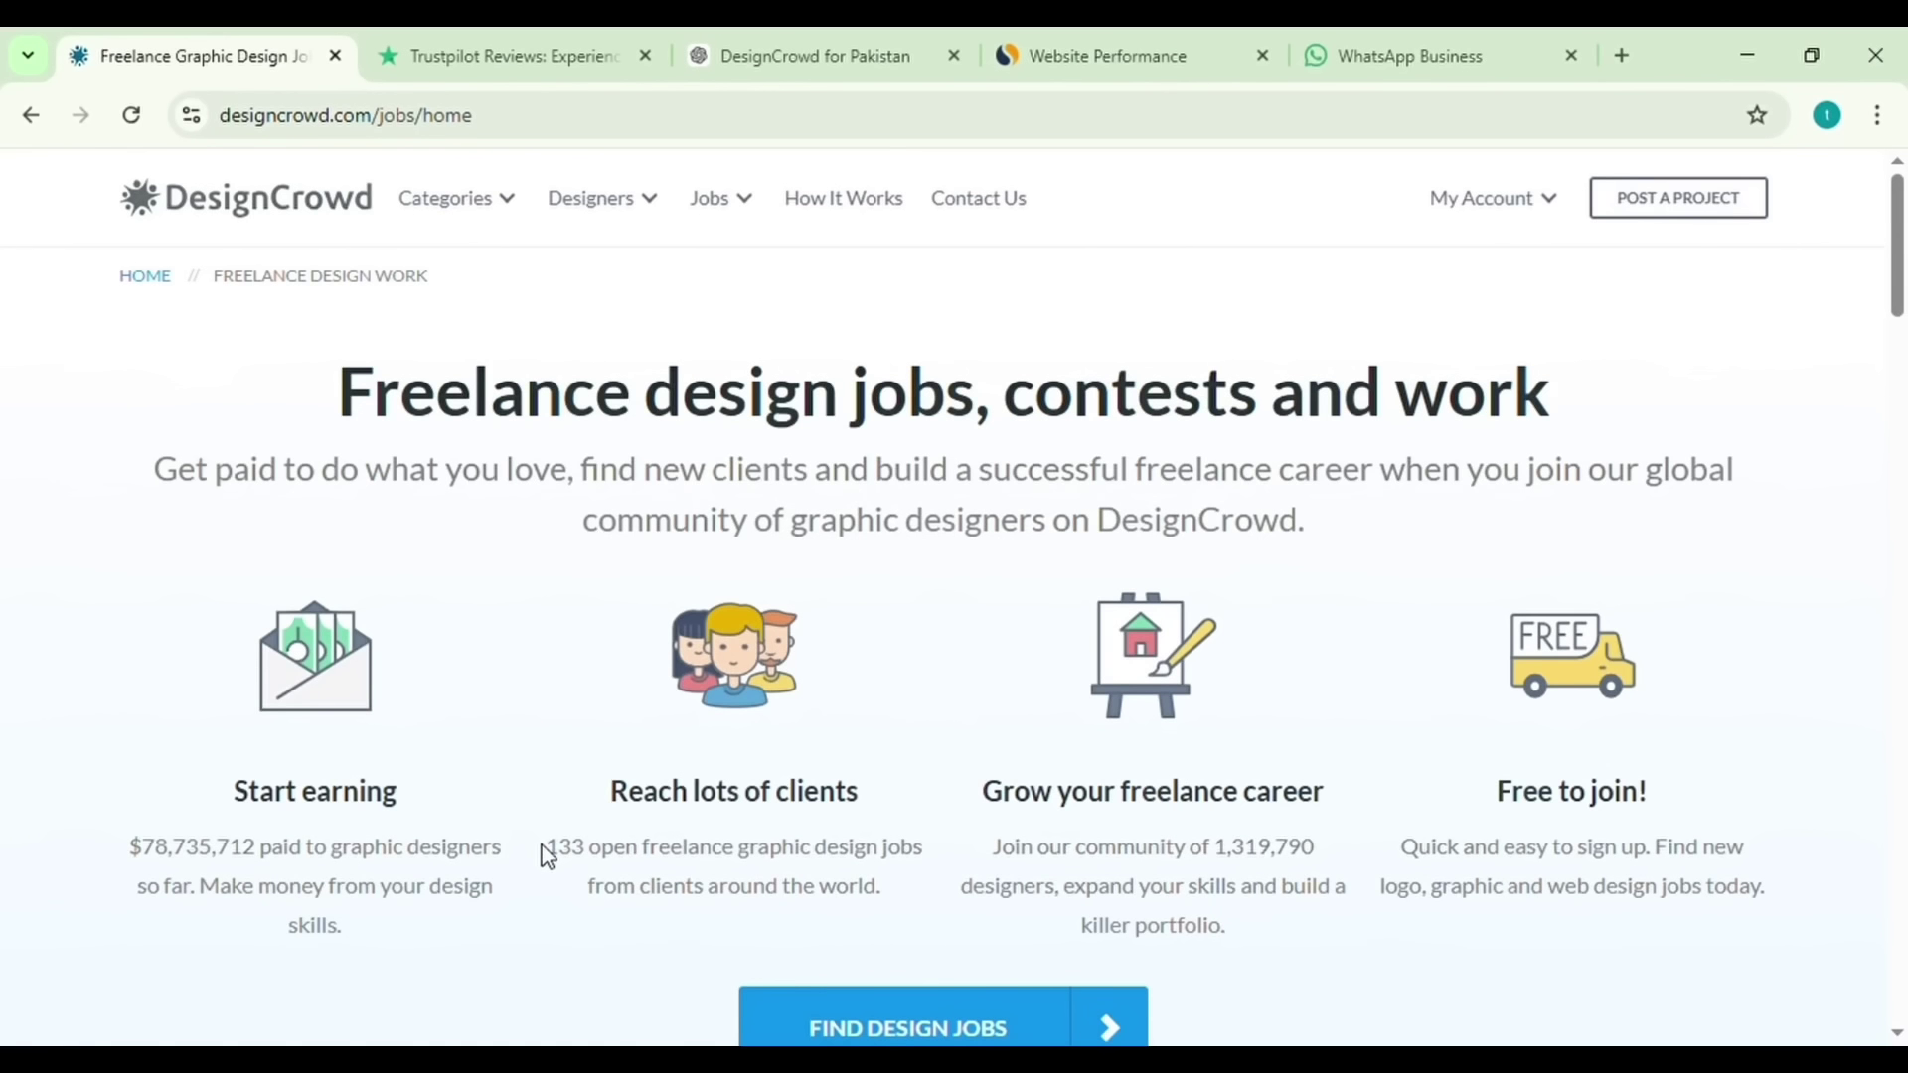
# - Highlight the open freelance jobs text, the designer community text and the "Free to join!" heading on the jobs page
pyautogui.moveTo(828, 744); pyautogui.dragTo(1126, 766)
pyautogui.moveTo(742, 861)
pyautogui.mouseDown()
pyautogui.moveTo(579, 845)
pyautogui.moveTo(740, 835)
pyautogui.mouseUp()
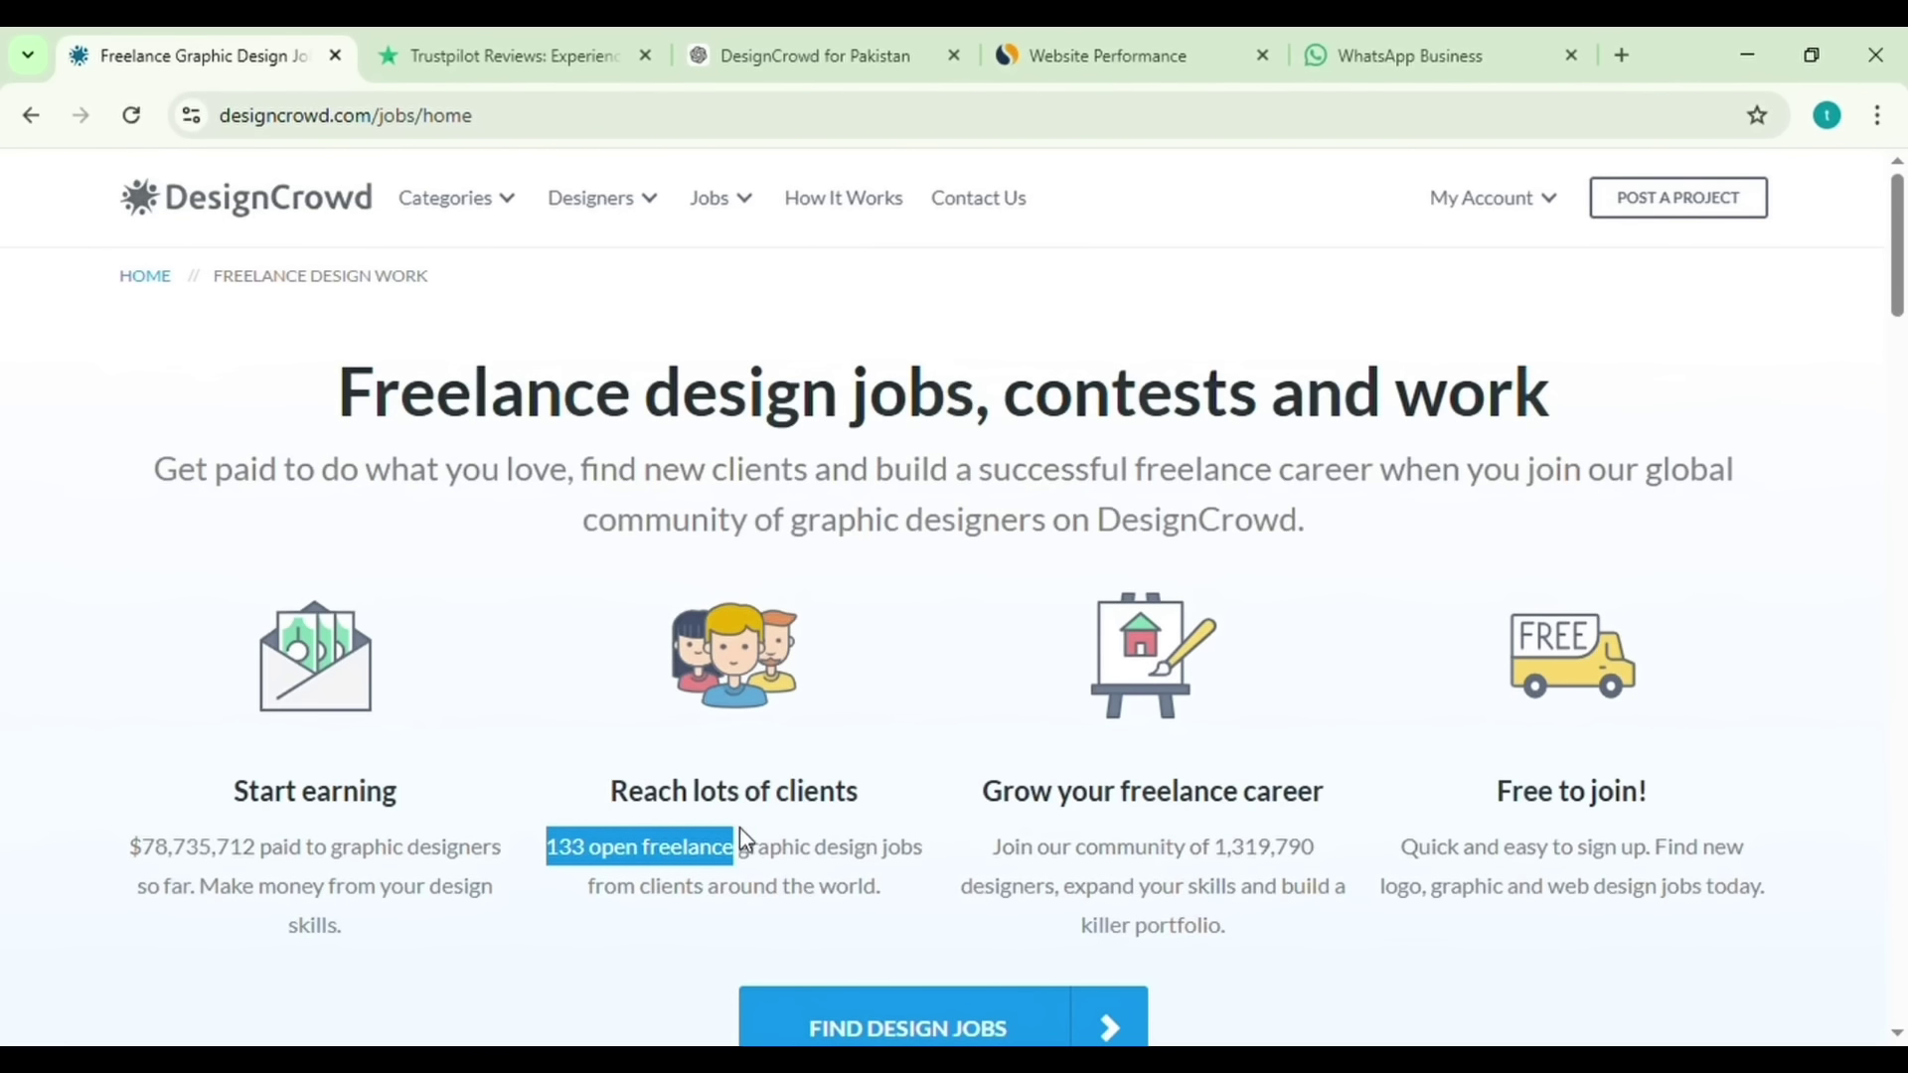
pyautogui.moveTo(865, 830); pyautogui.dragTo(1327, 865)
pyautogui.click(597, 857)
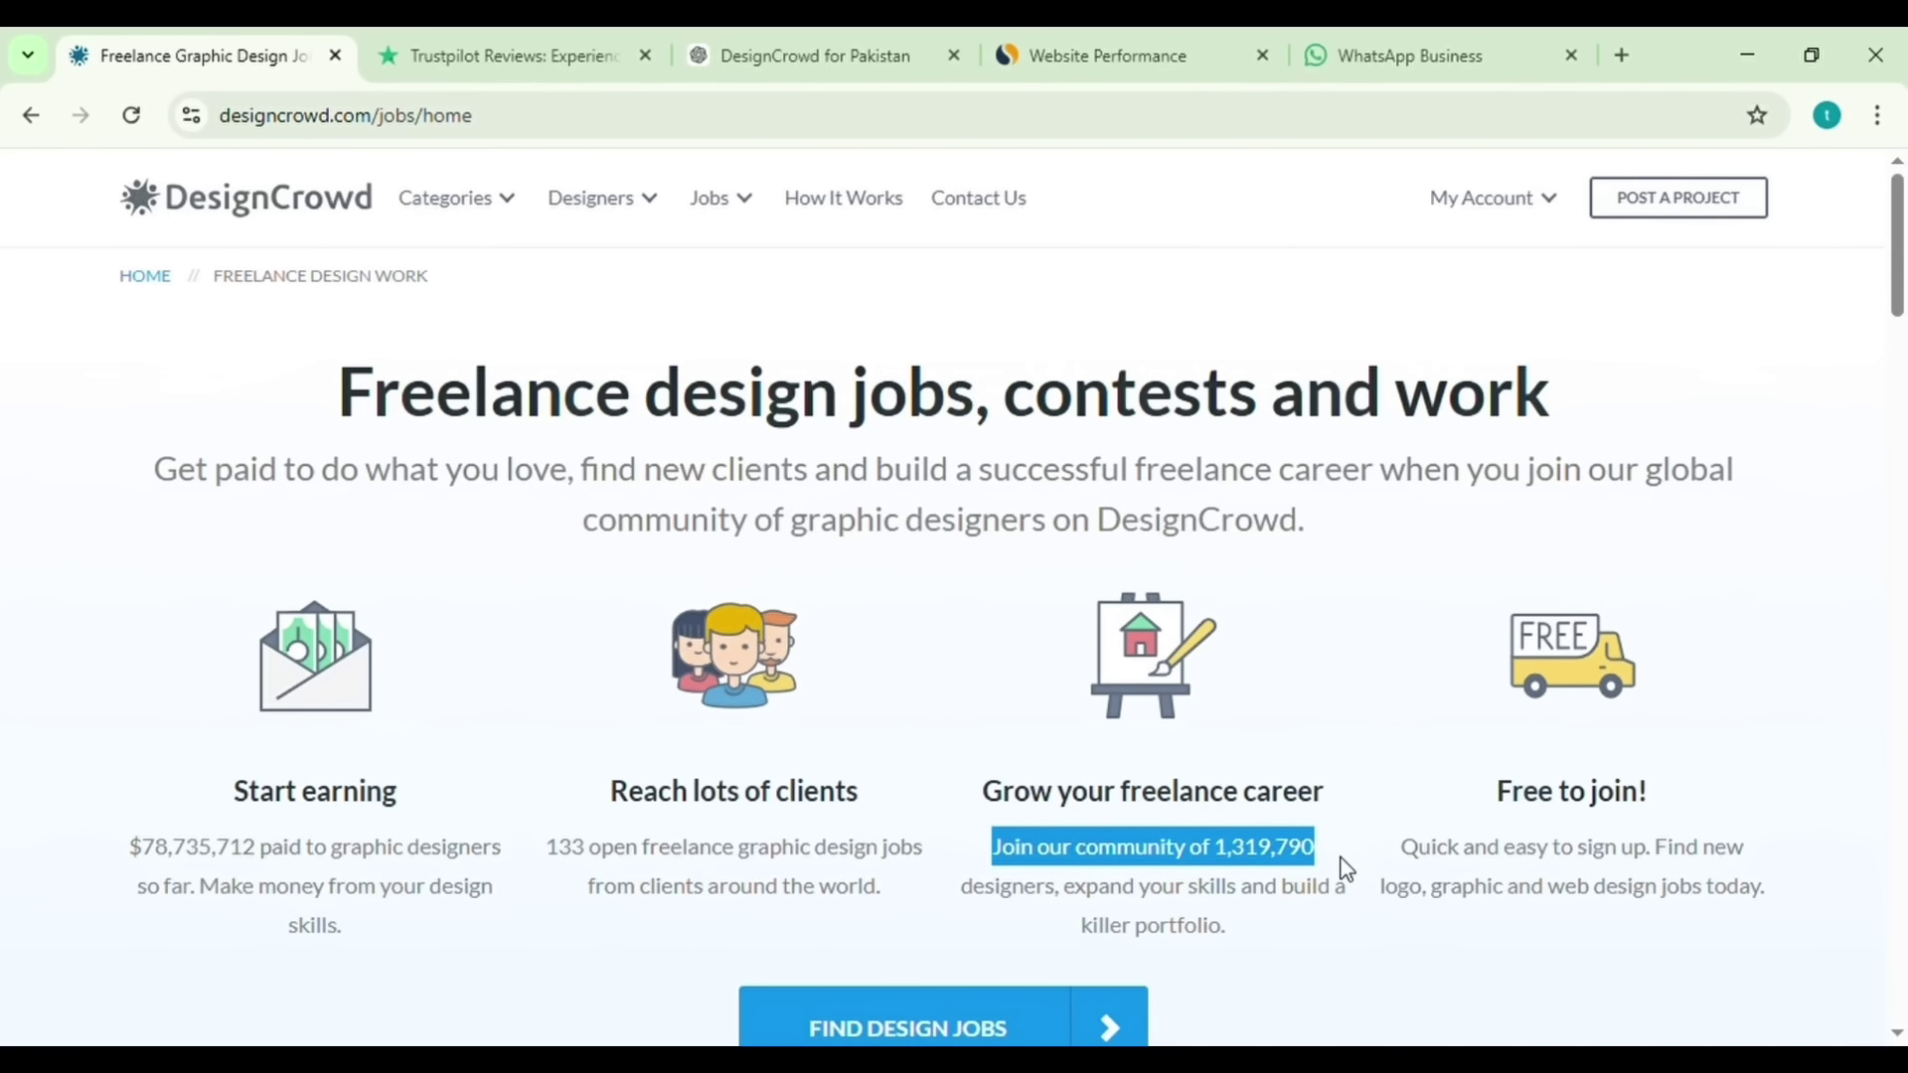
pyautogui.click(1343, 867)
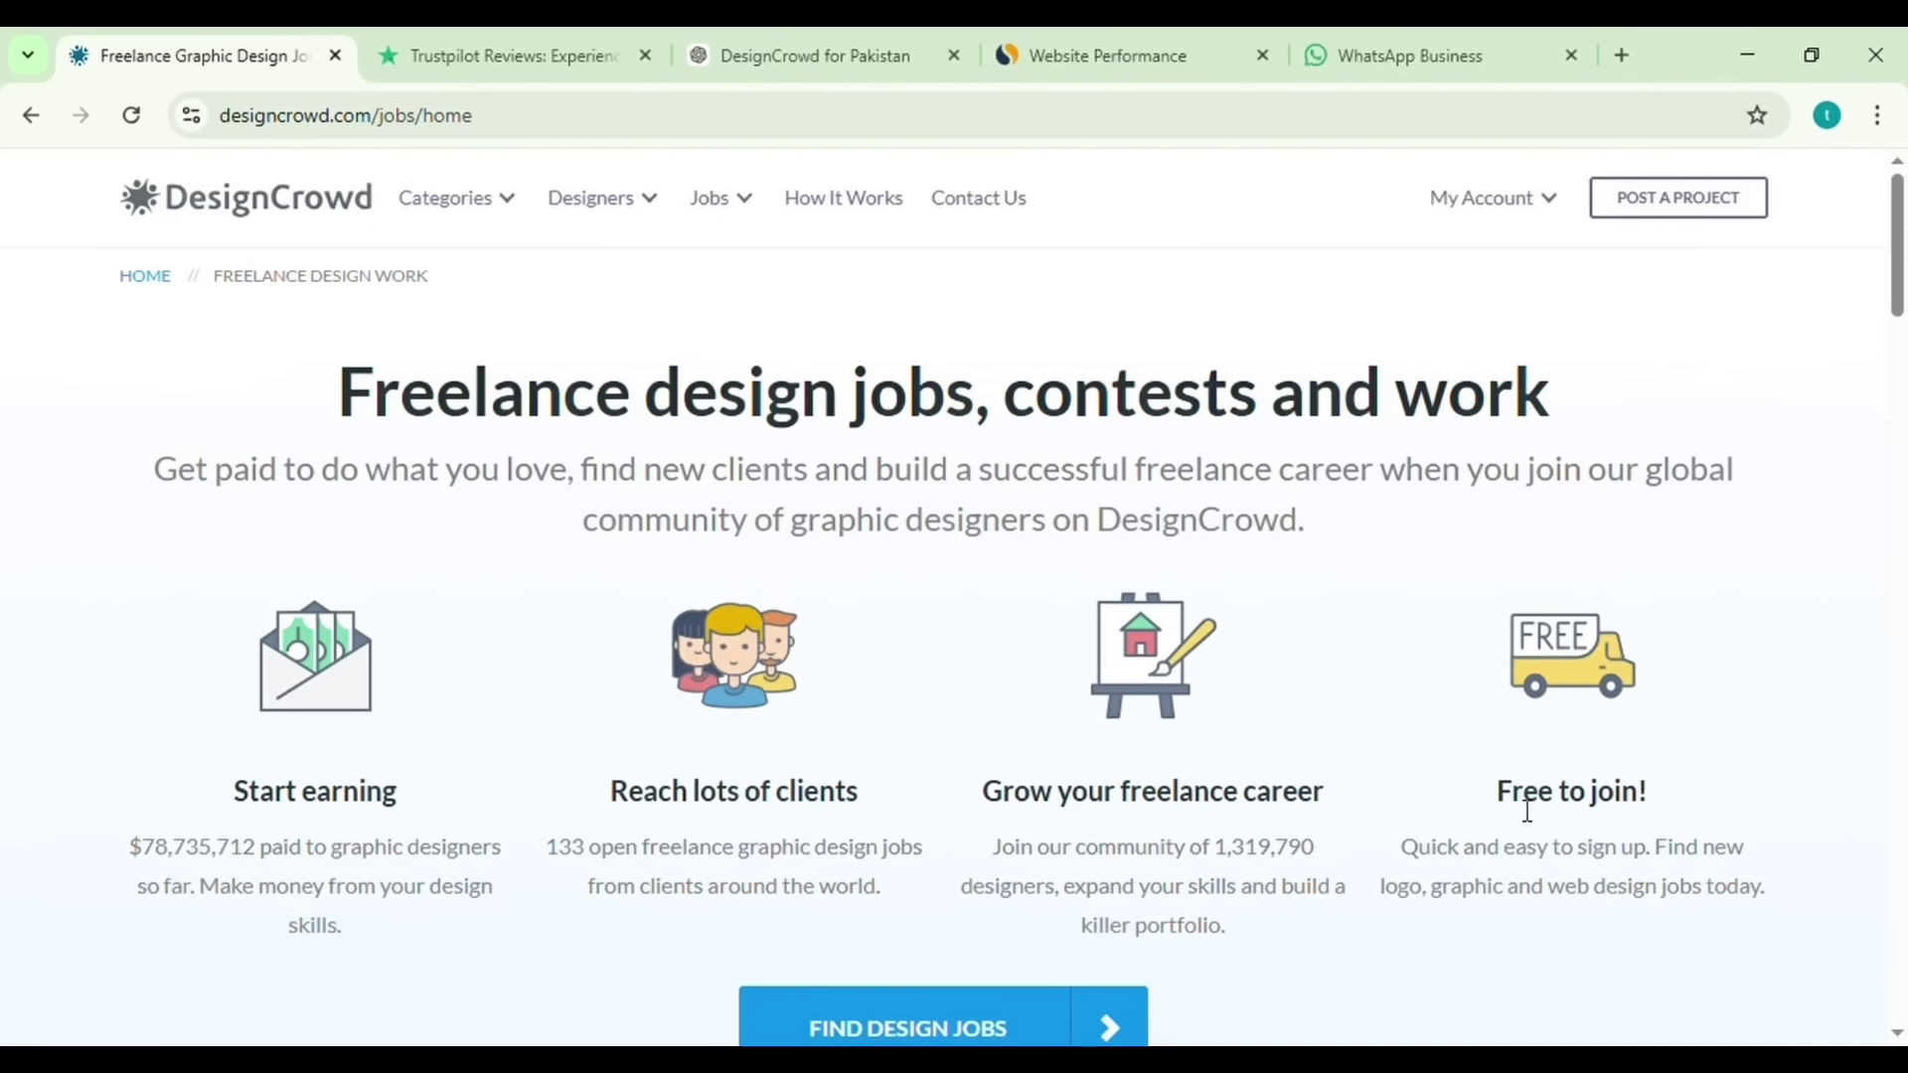
pyautogui.moveTo(1500, 785); pyautogui.dragTo(1659, 777)
pyautogui.click(1665, 778)
pyautogui.moveTo(1498, 795); pyautogui.dragTo(1664, 800)
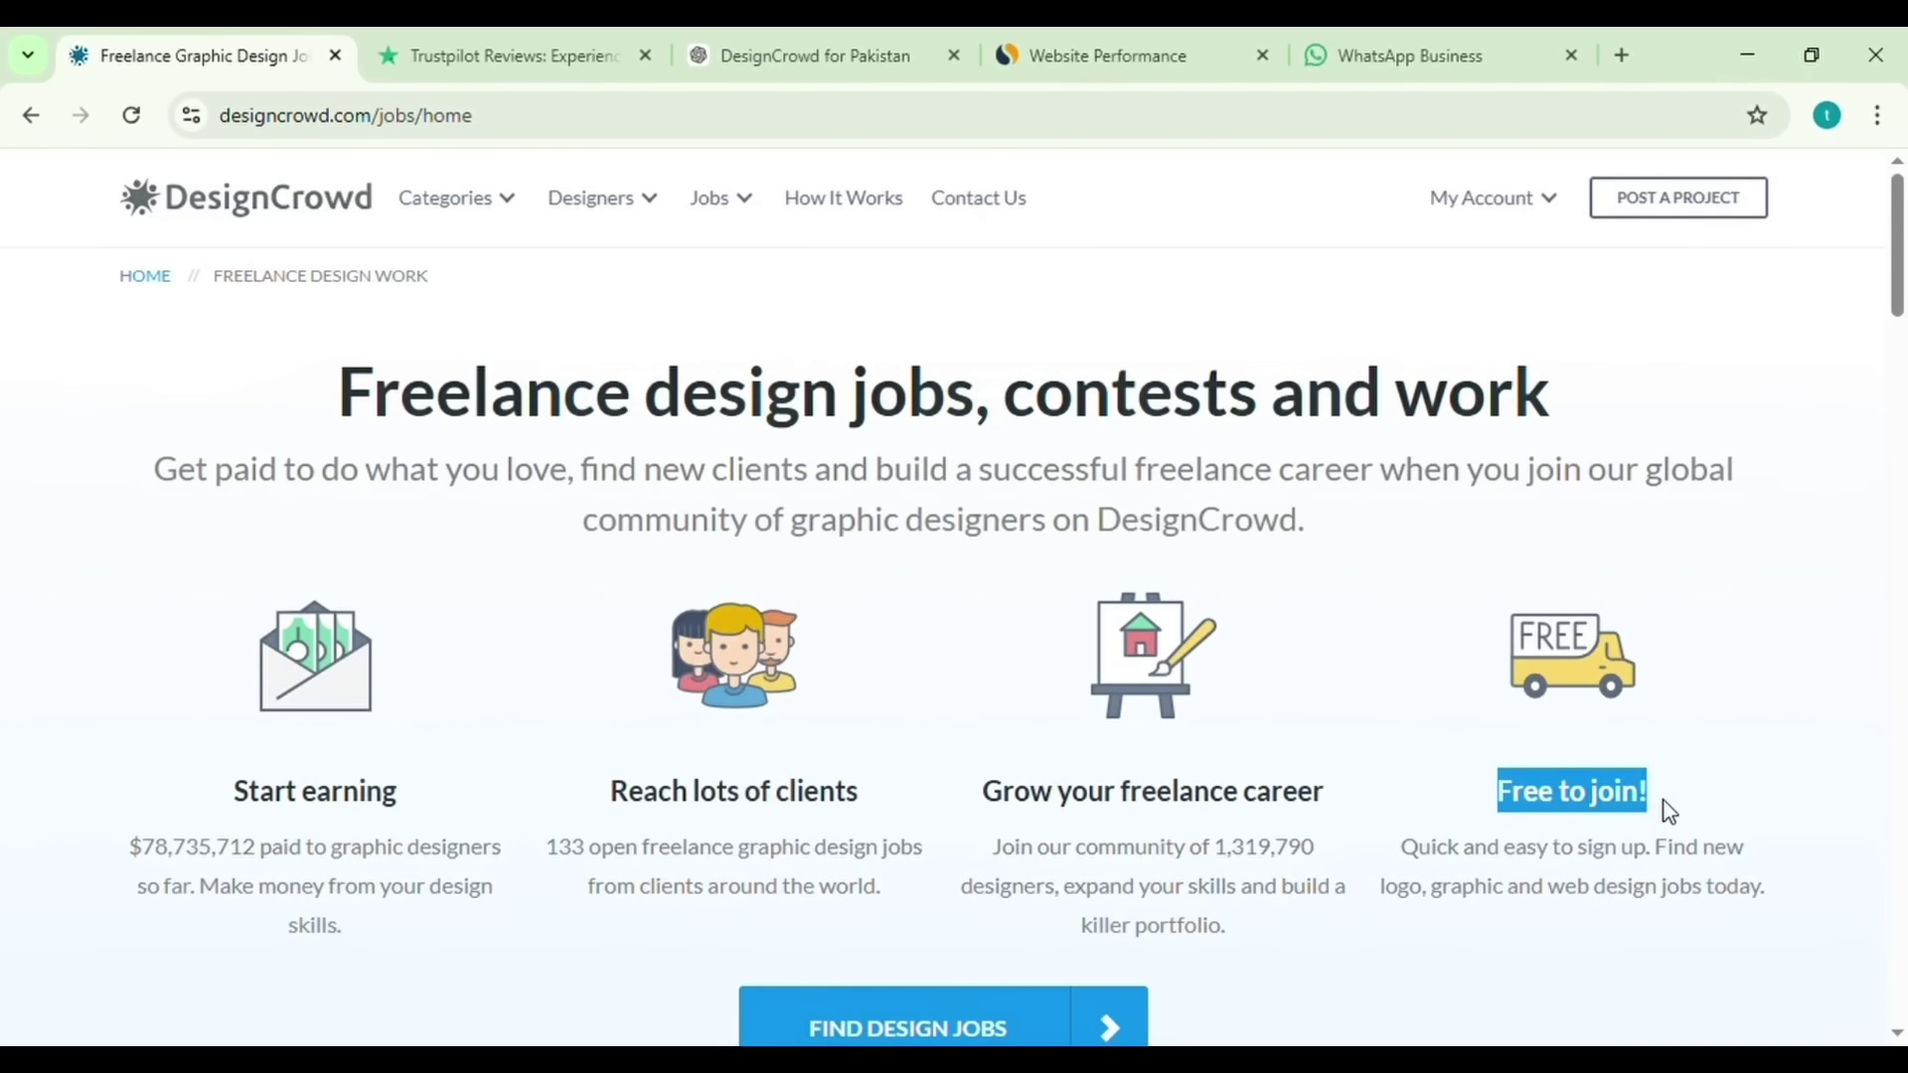
pyautogui.click(1663, 801)
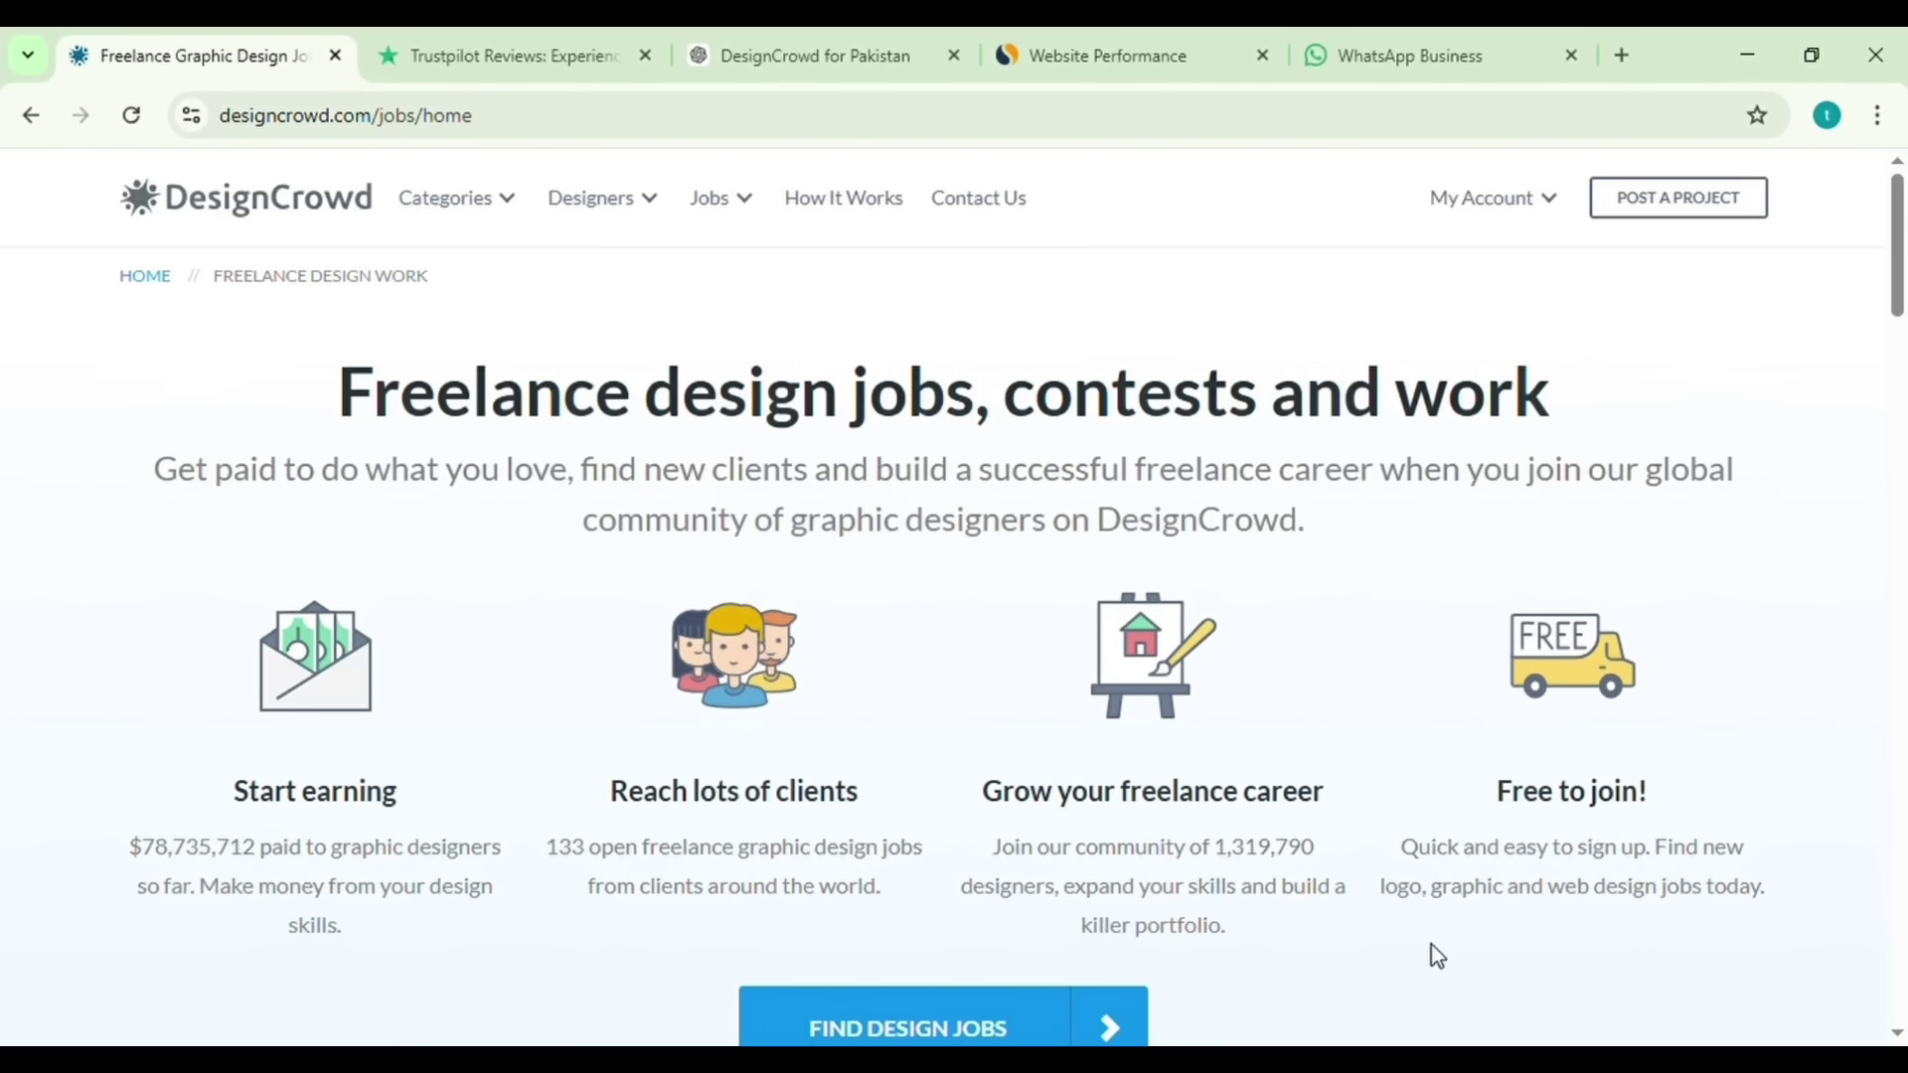
# - Open the listing of open design jobs from the freelance jobs page and look through it
pyautogui.scroll(-3, 1433, 945)
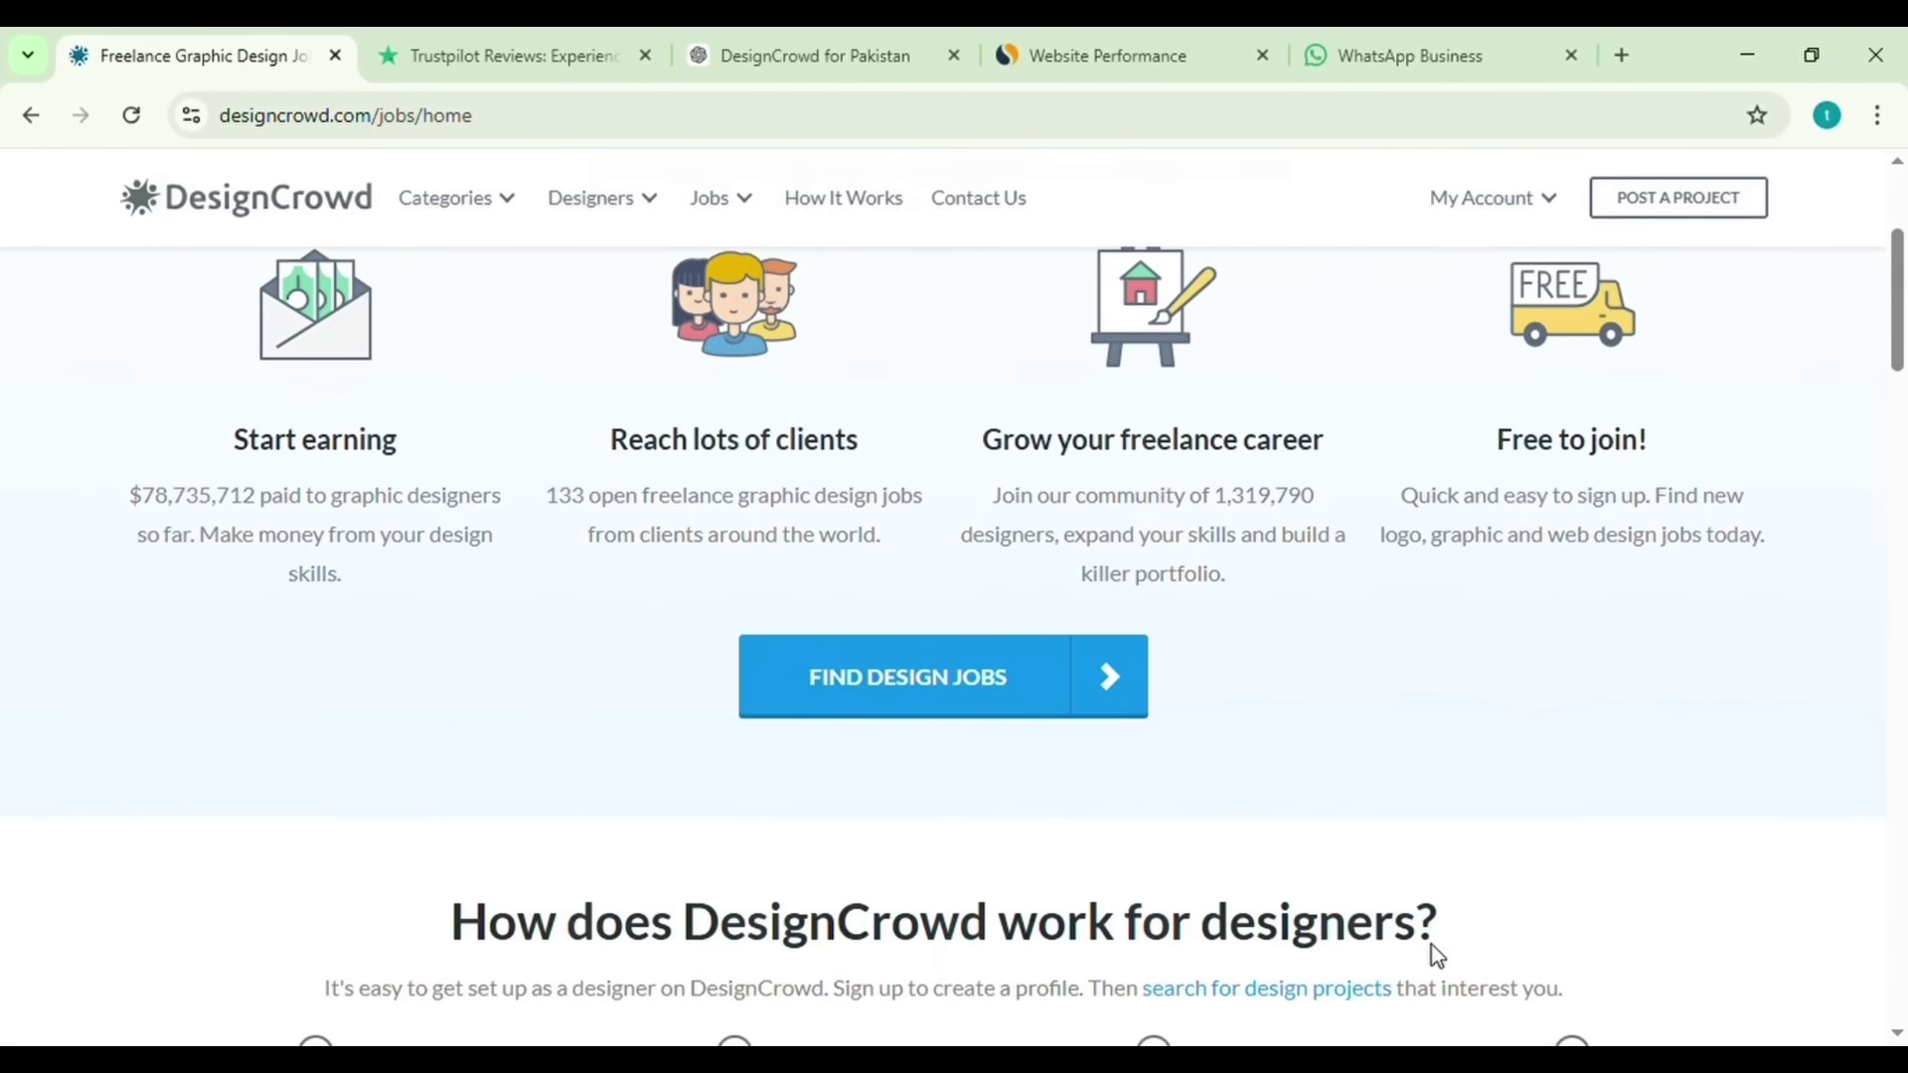
pyautogui.click(1120, 684)
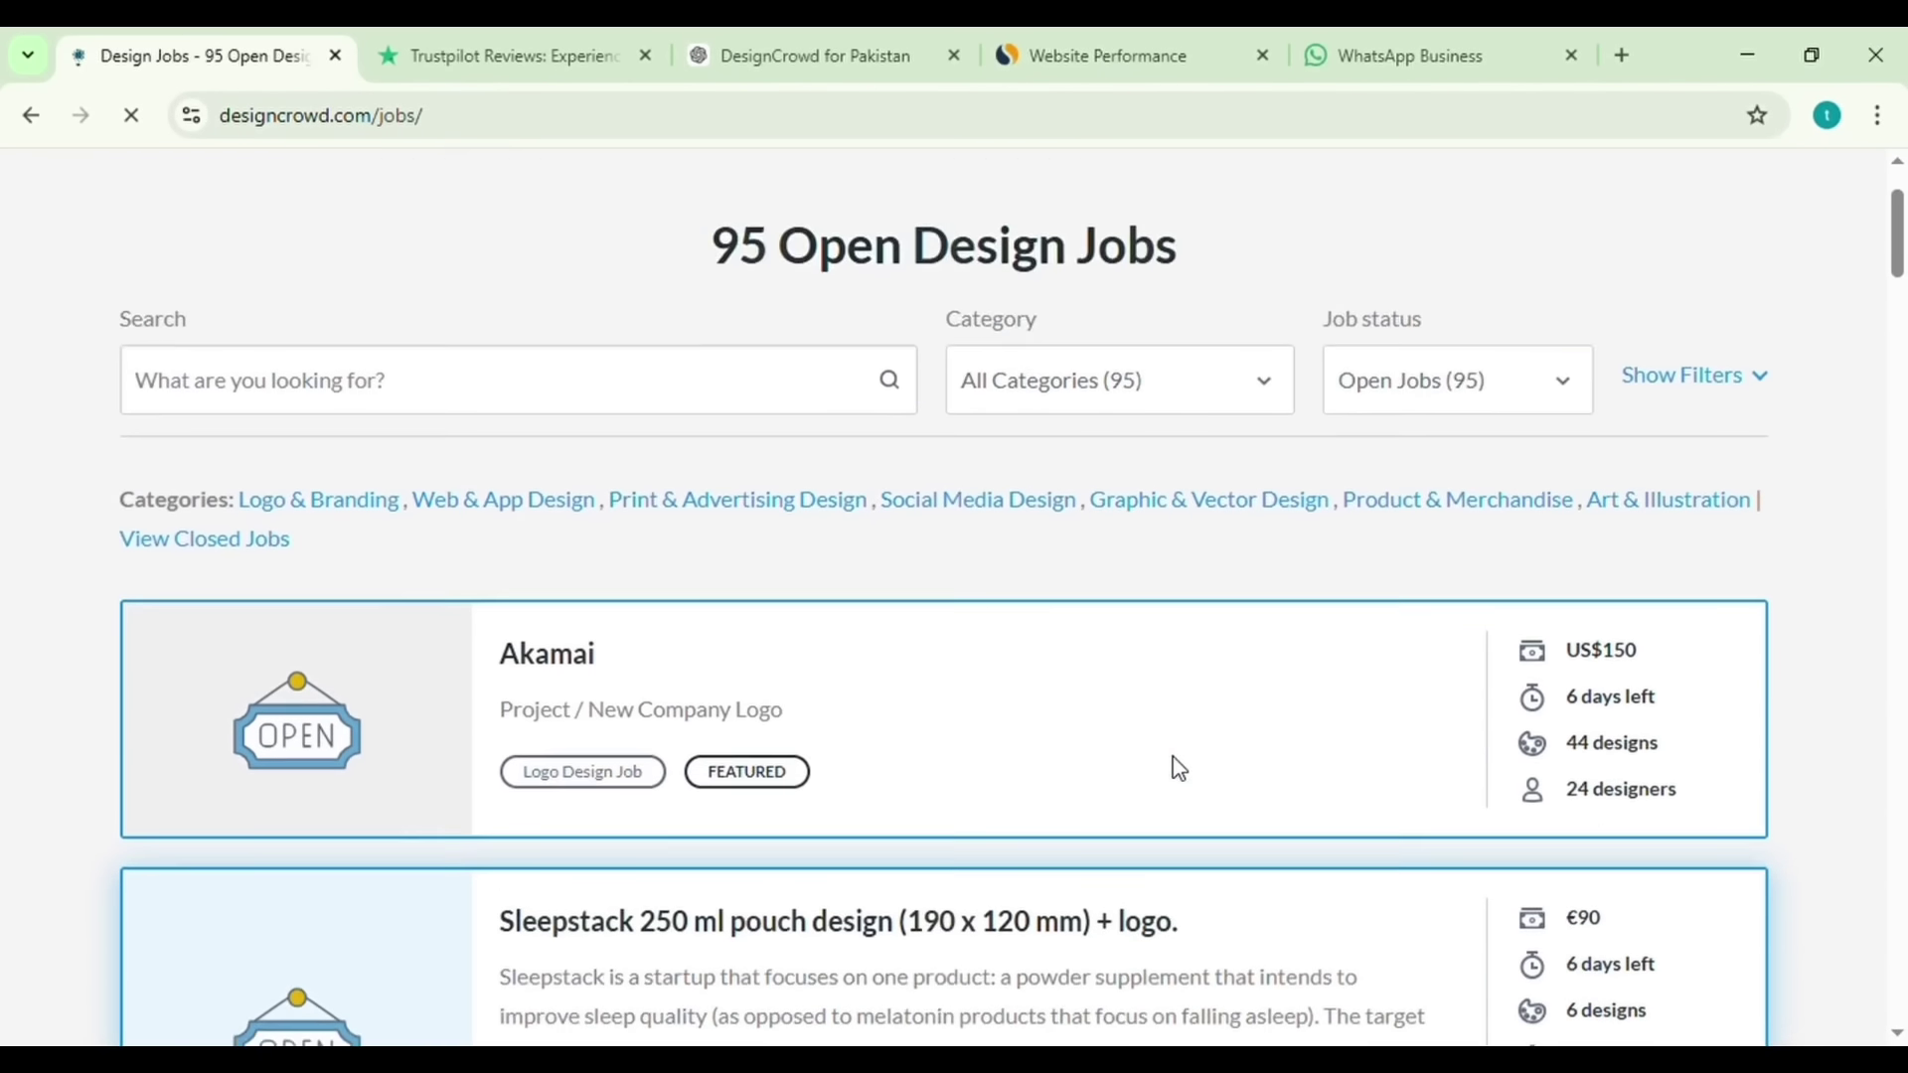
pyautogui.scroll(-2, 1175, 766)
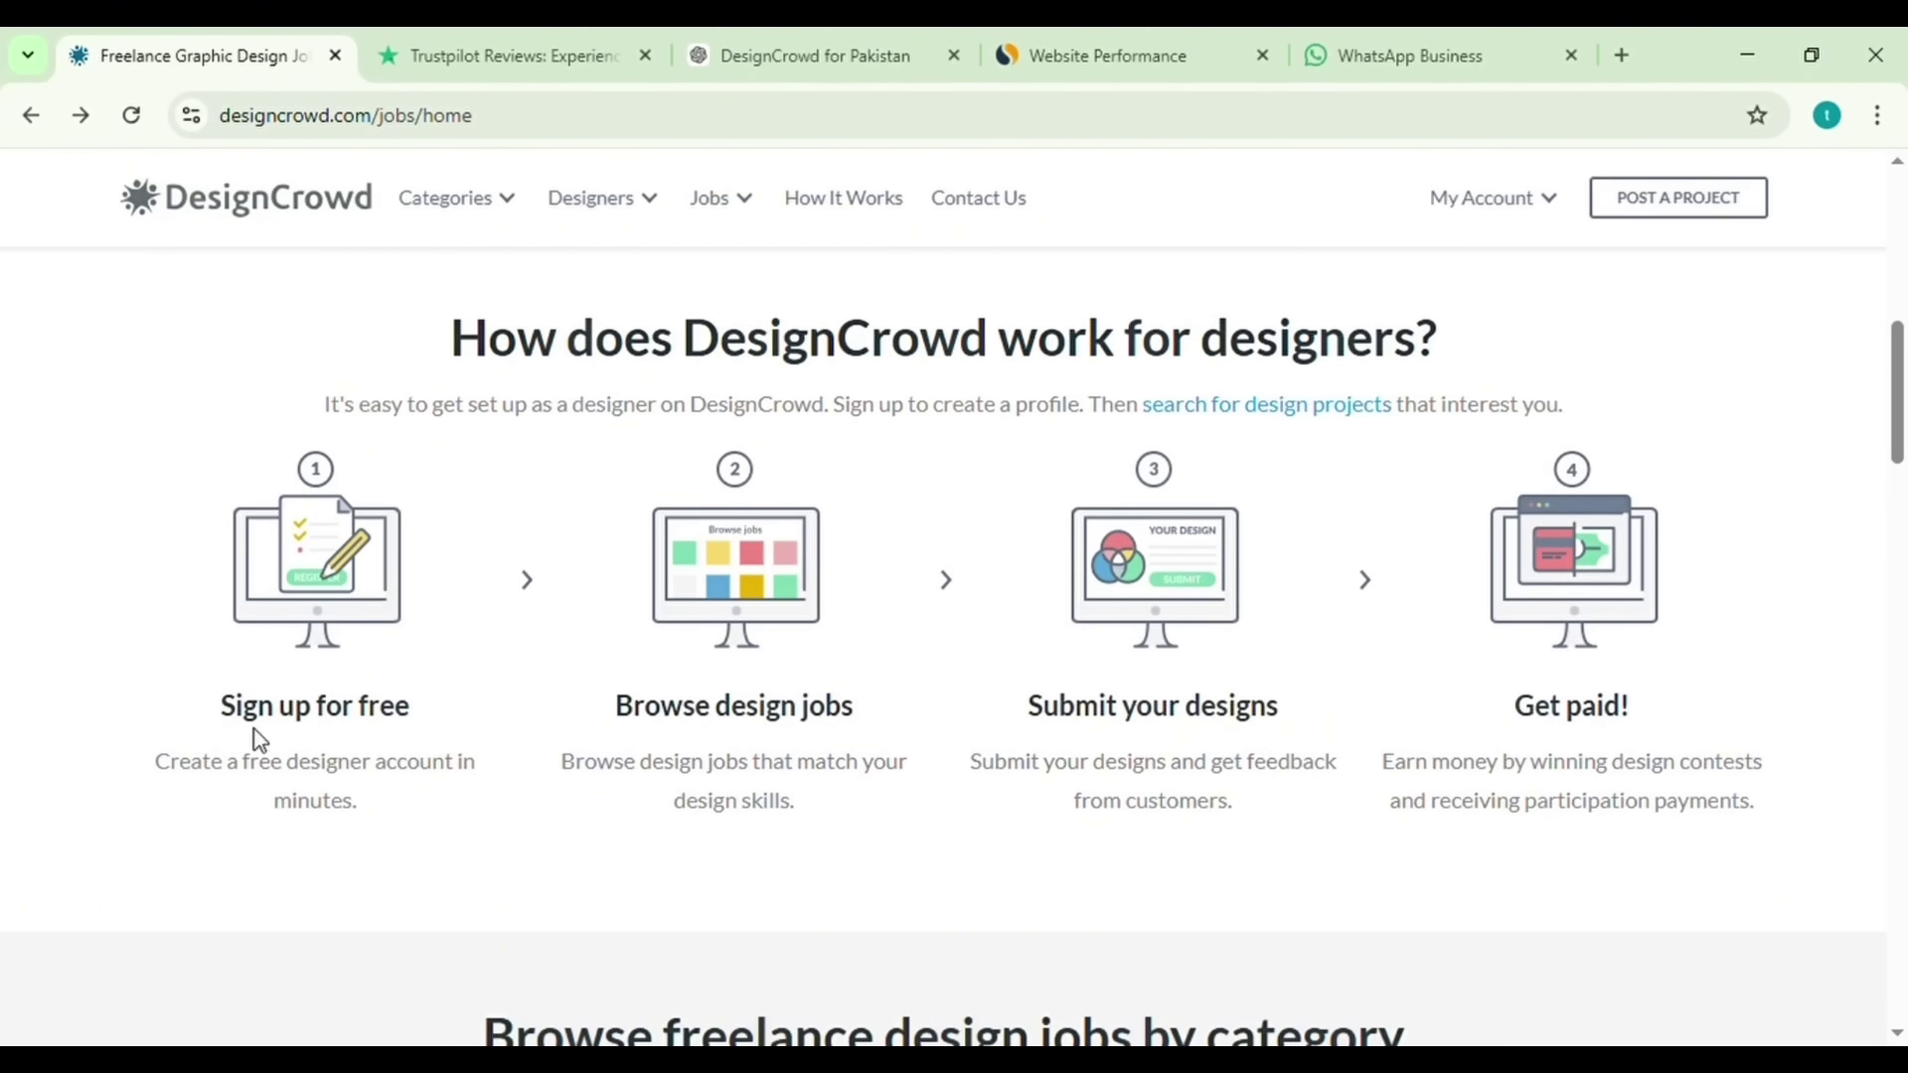
# - Highlight the four designer steps from "Sign up for free" to "Get paid!" and view the job categories section
pyautogui.moveTo(221, 708); pyautogui.dragTo(425, 725)
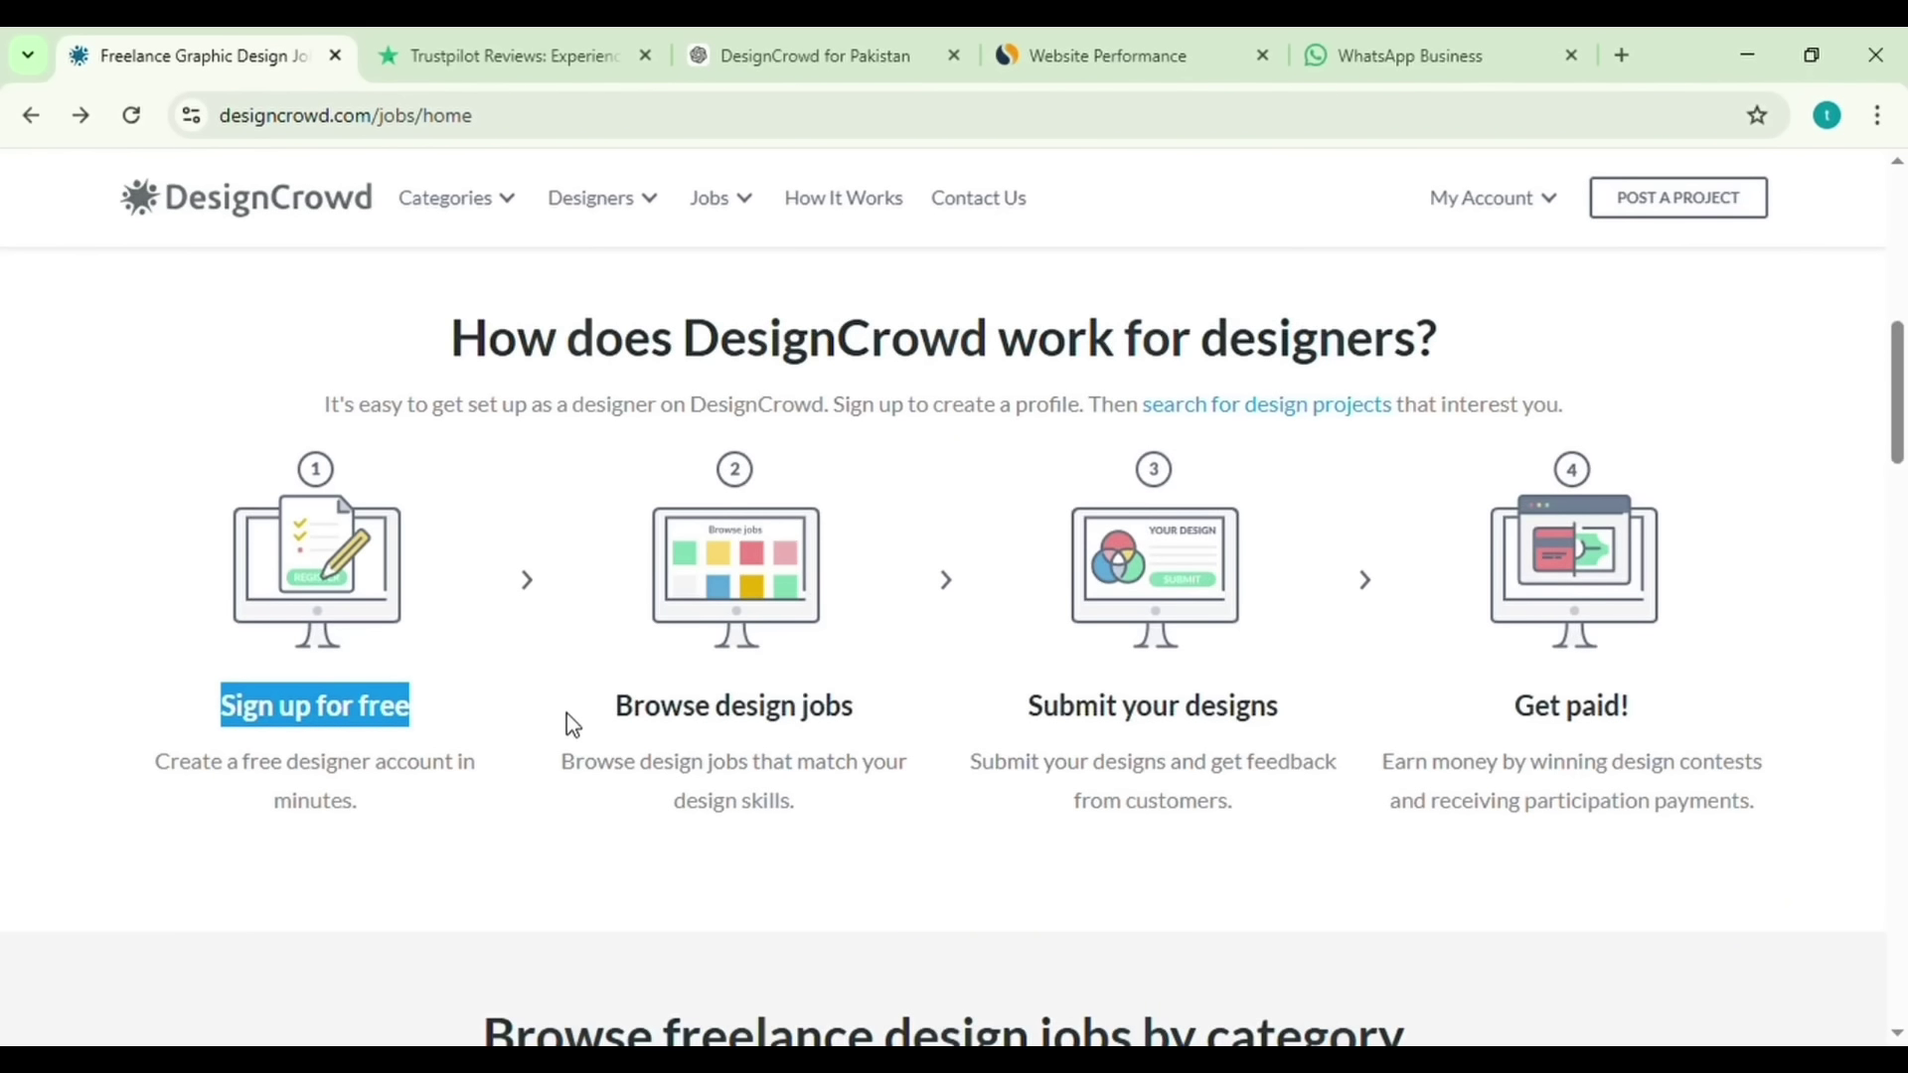
pyautogui.moveTo(617, 706); pyautogui.dragTo(885, 710)
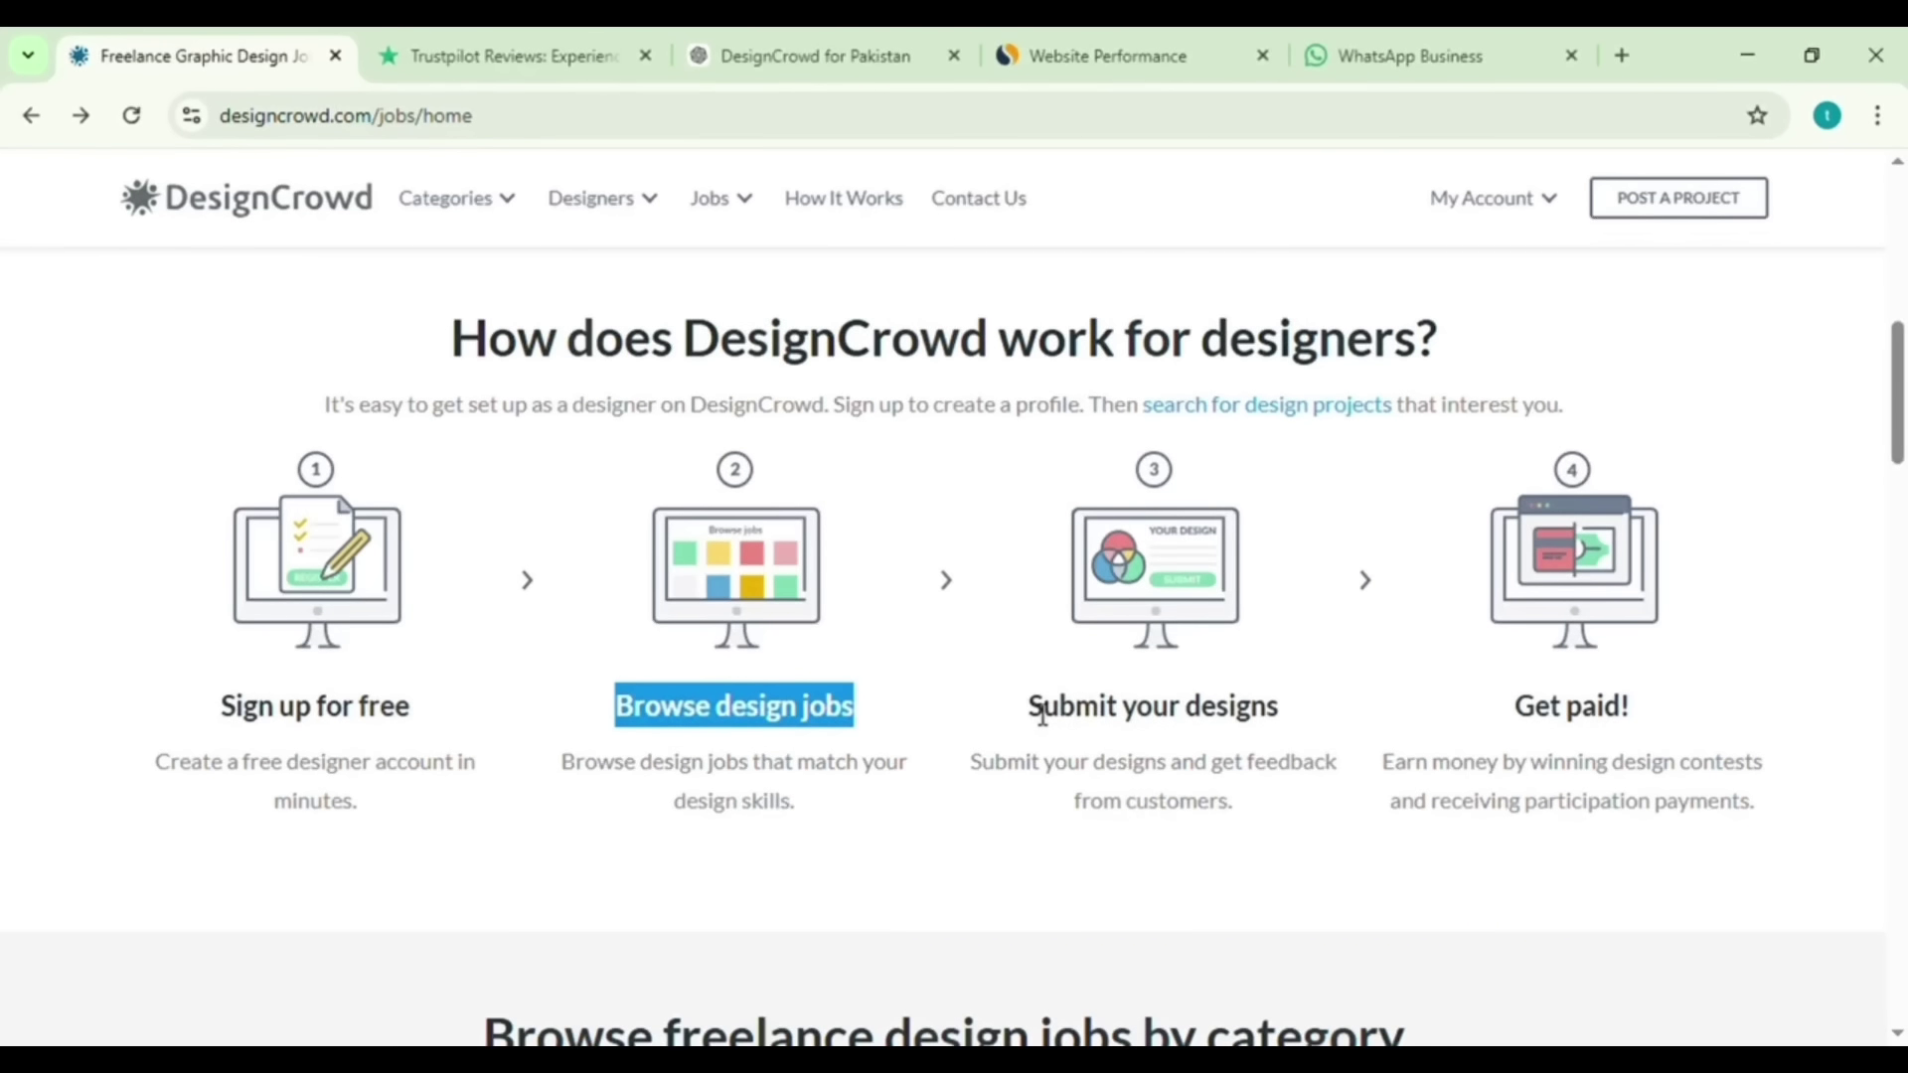
pyautogui.moveTo(1034, 709); pyautogui.dragTo(1290, 716)
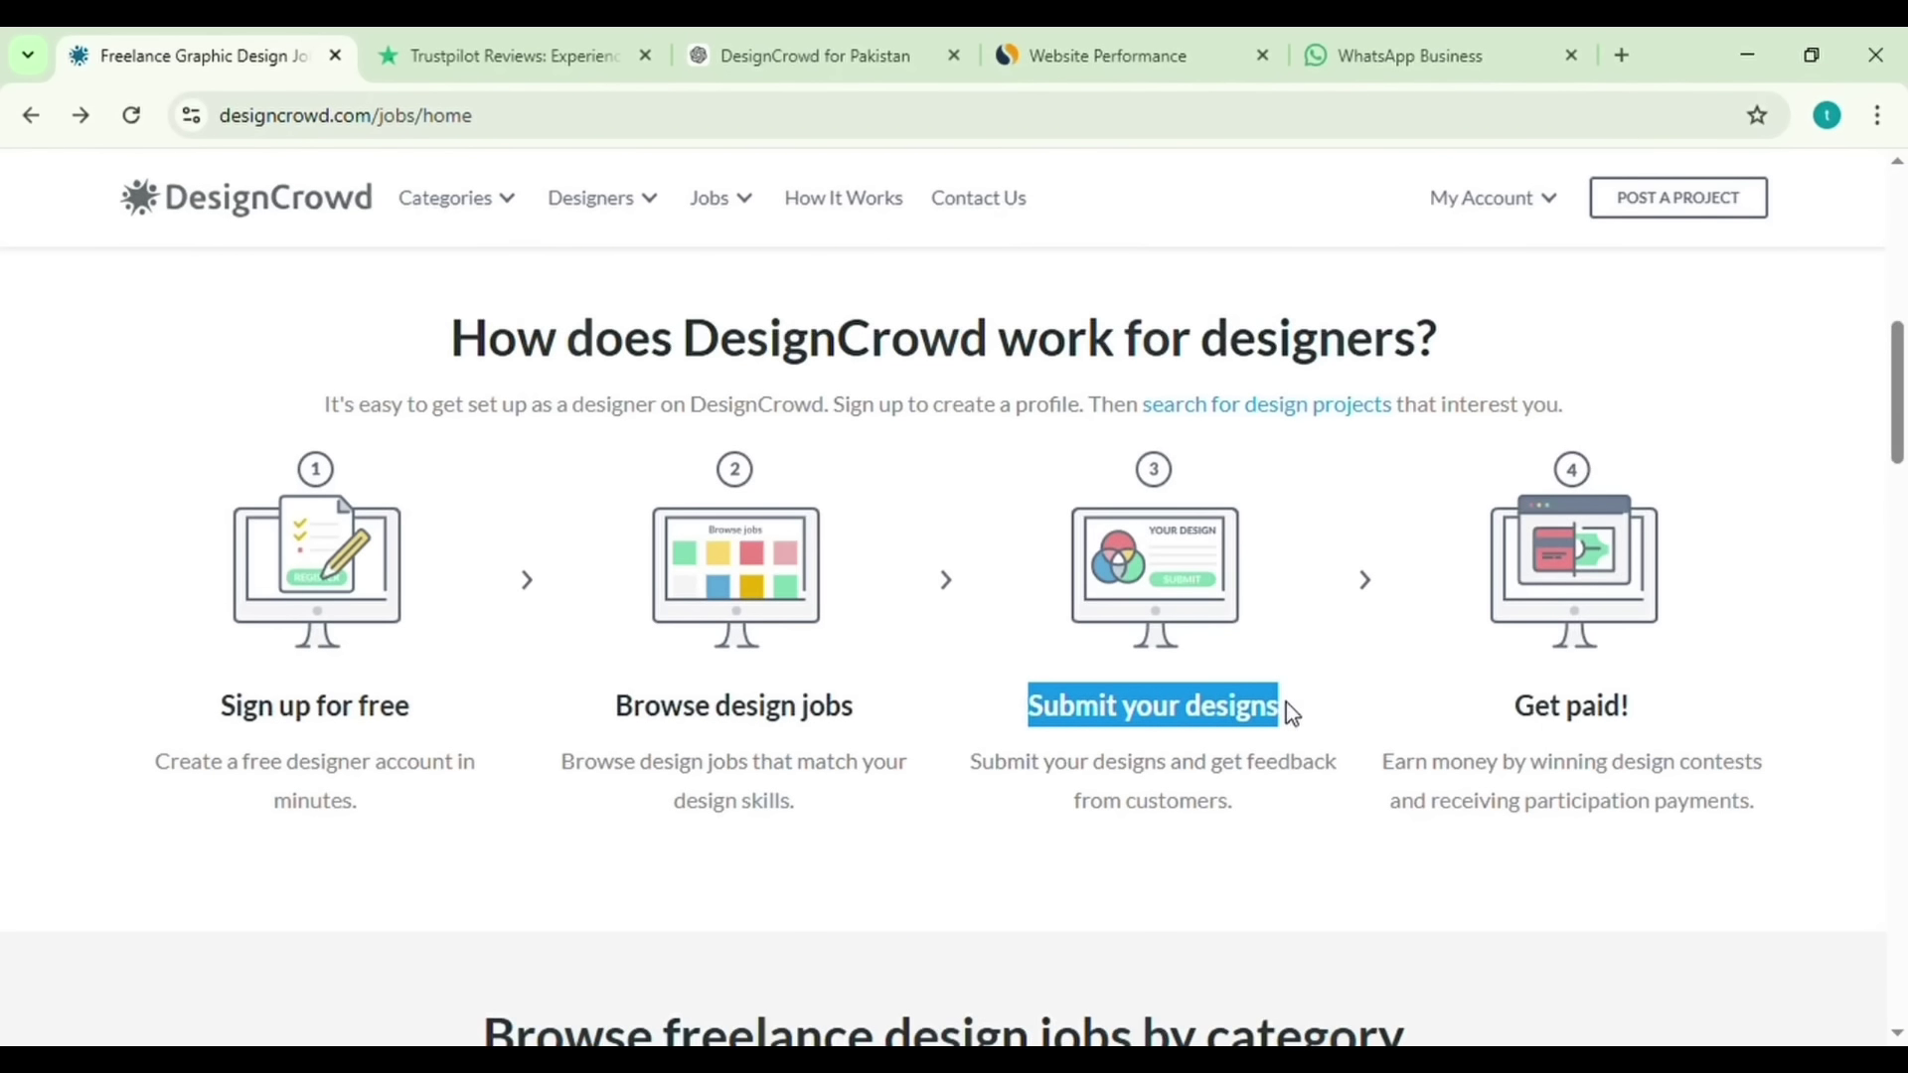
pyautogui.moveTo(1515, 710); pyautogui.dragTo(1669, 717)
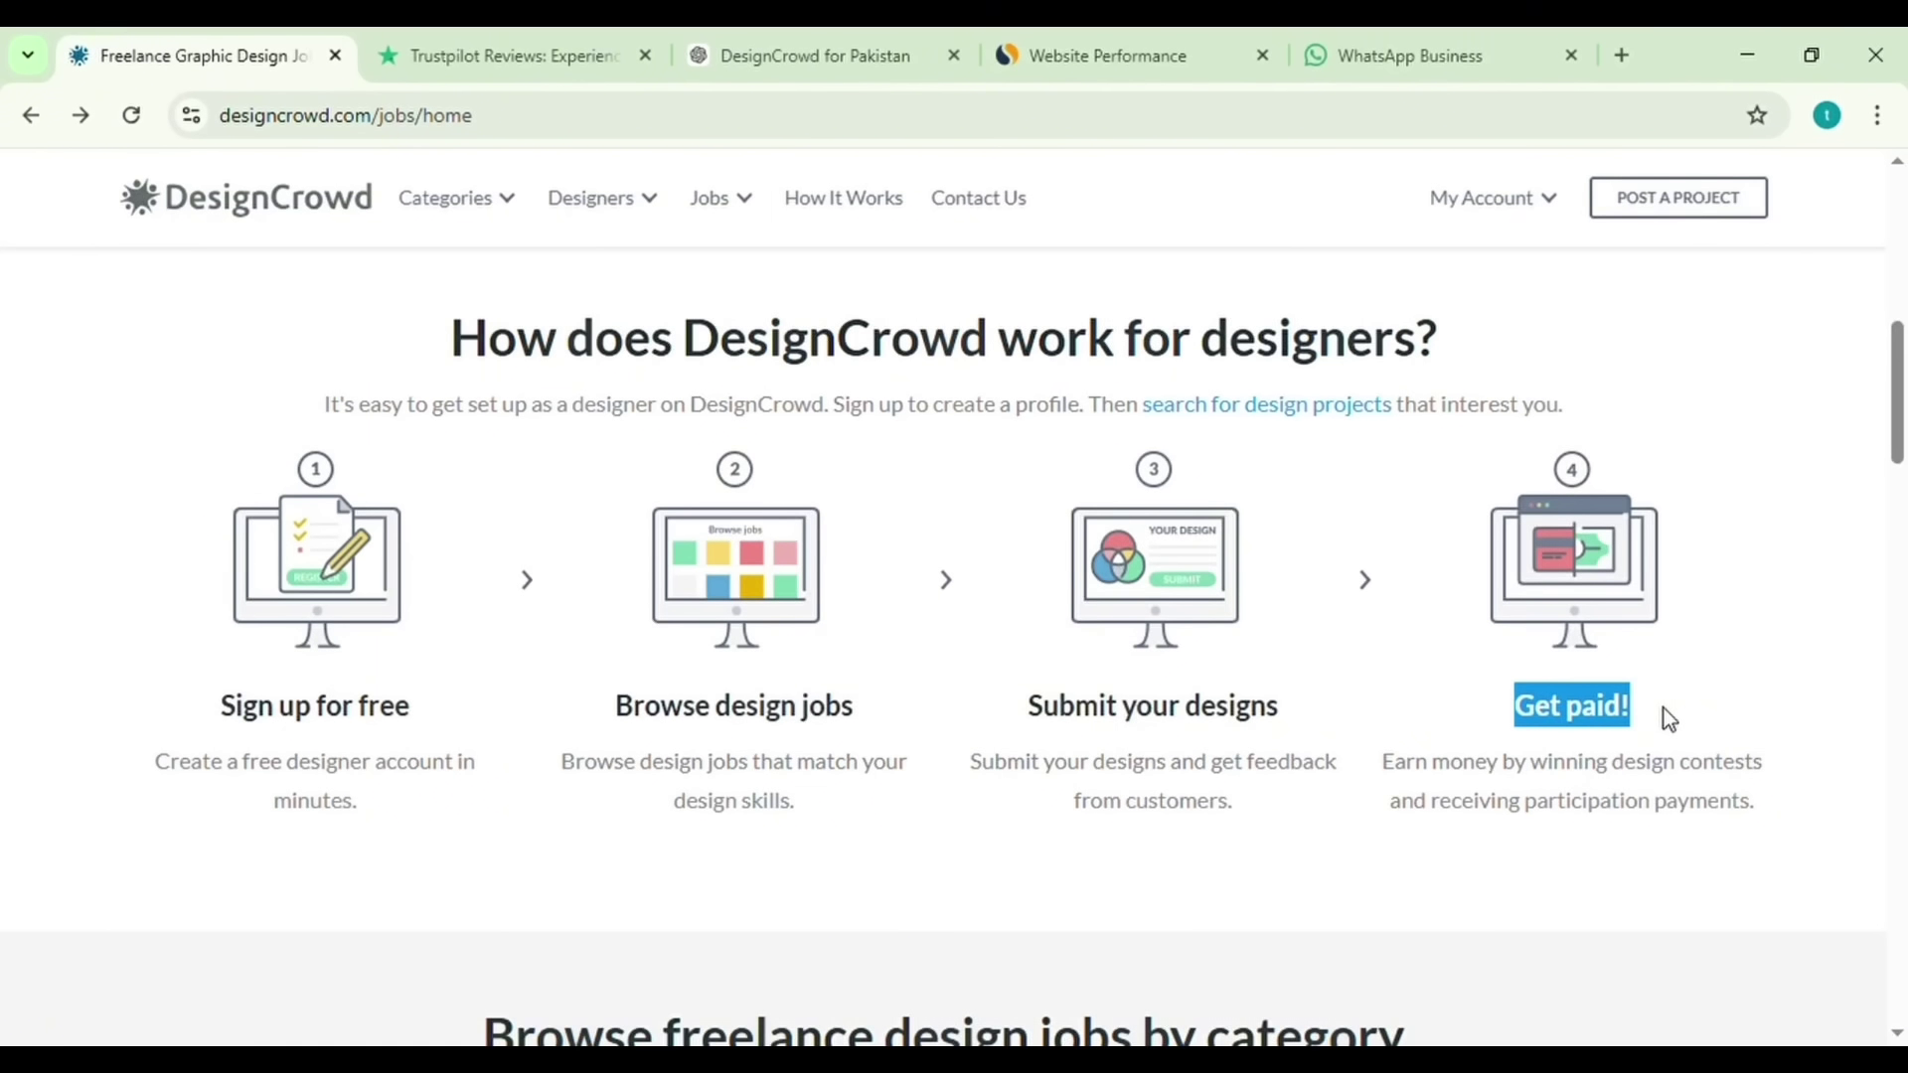
pyautogui.click(1668, 718)
pyautogui.scroll(-5, 1524, 868)
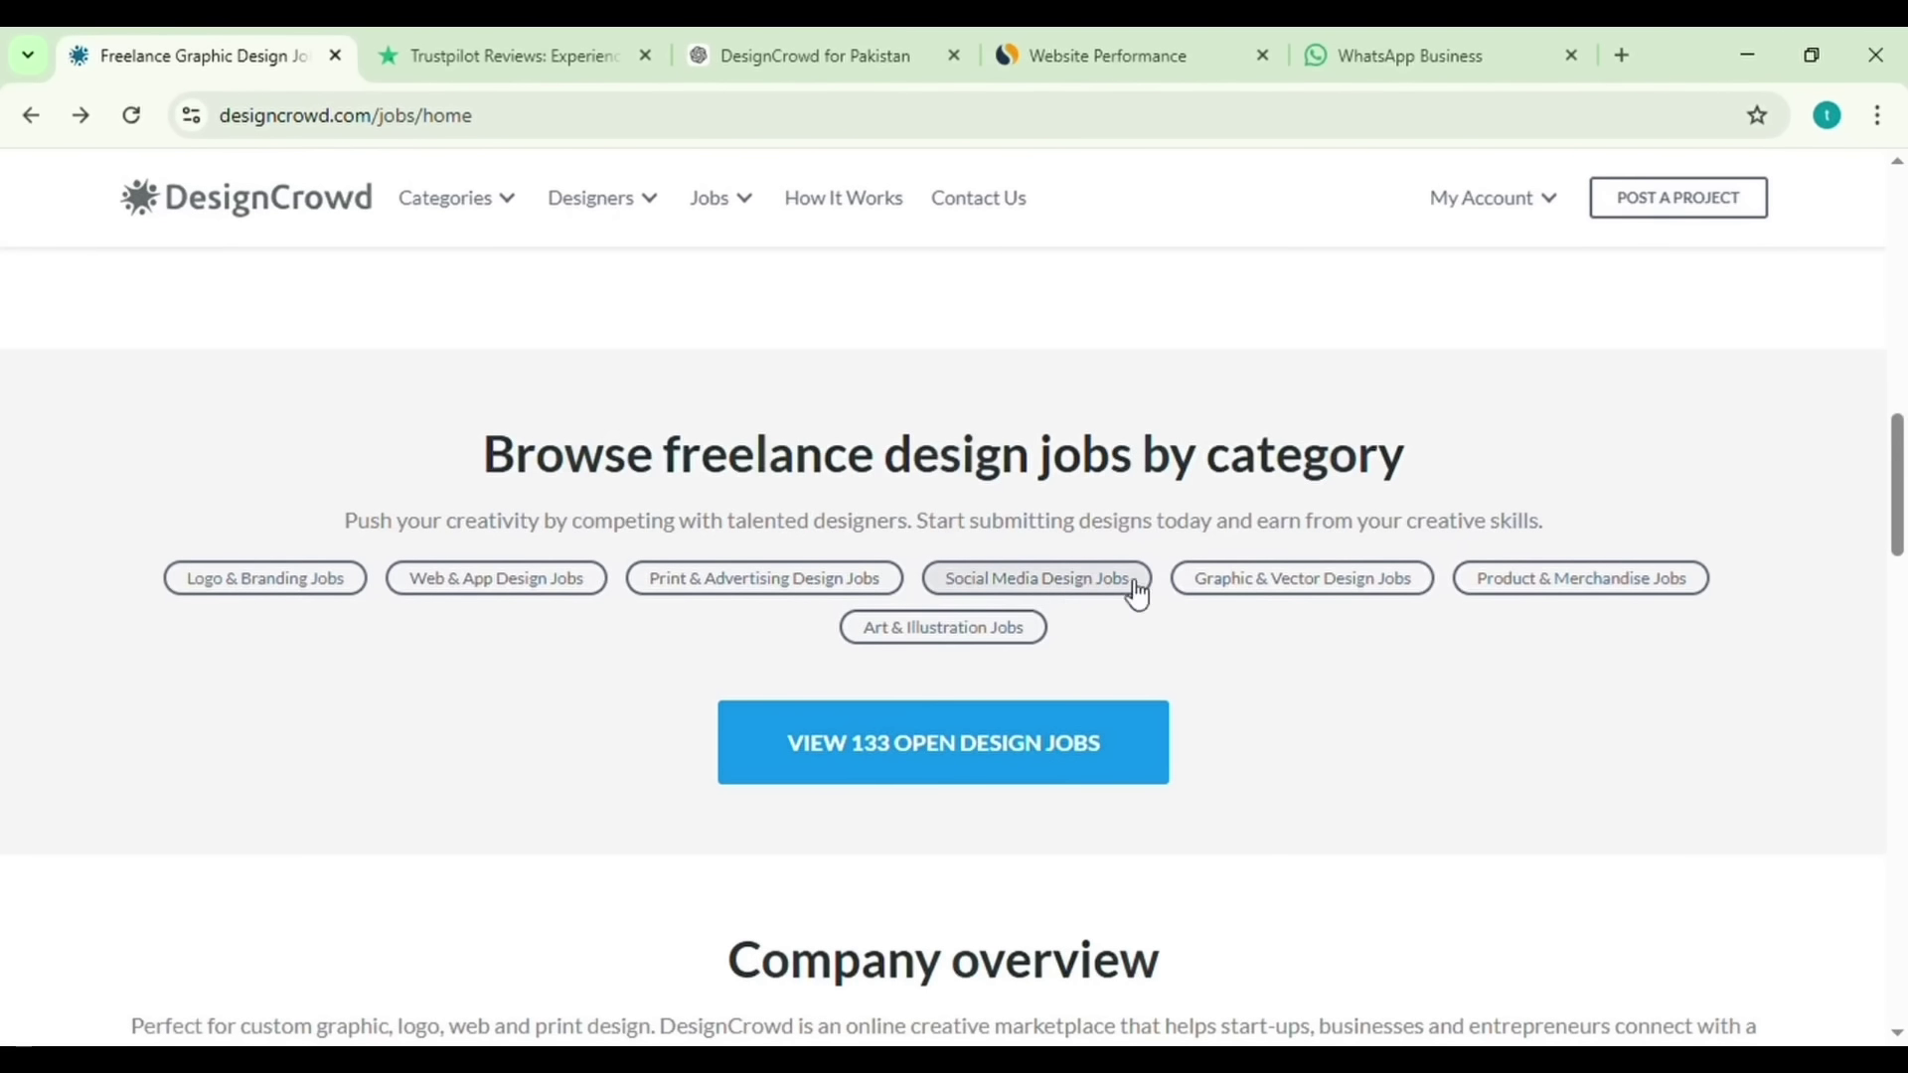
# - Look through the company overview, sample designs and designer testimonial on the freelance jobs page, and return to the earning benefits section
pyautogui.scroll(-4, 1025, 797)
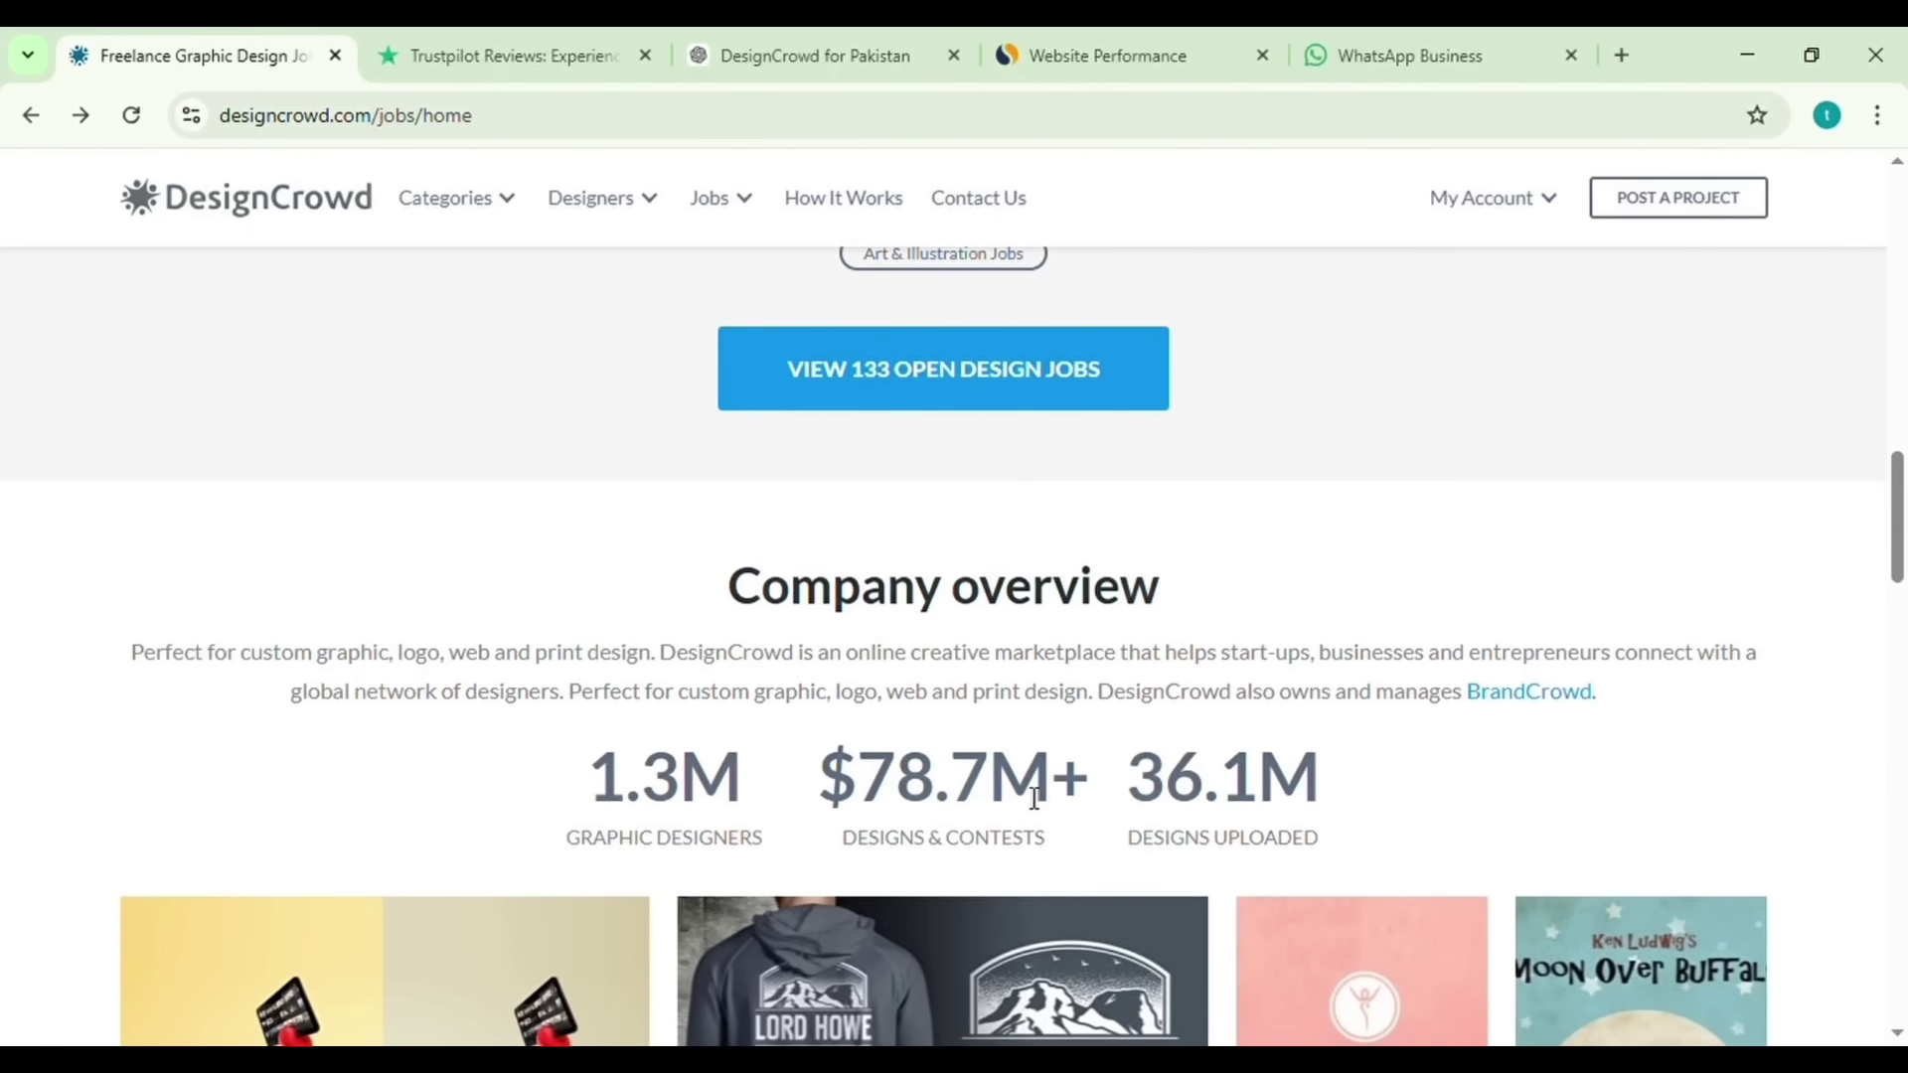
pyautogui.scroll(-4, 1034, 735)
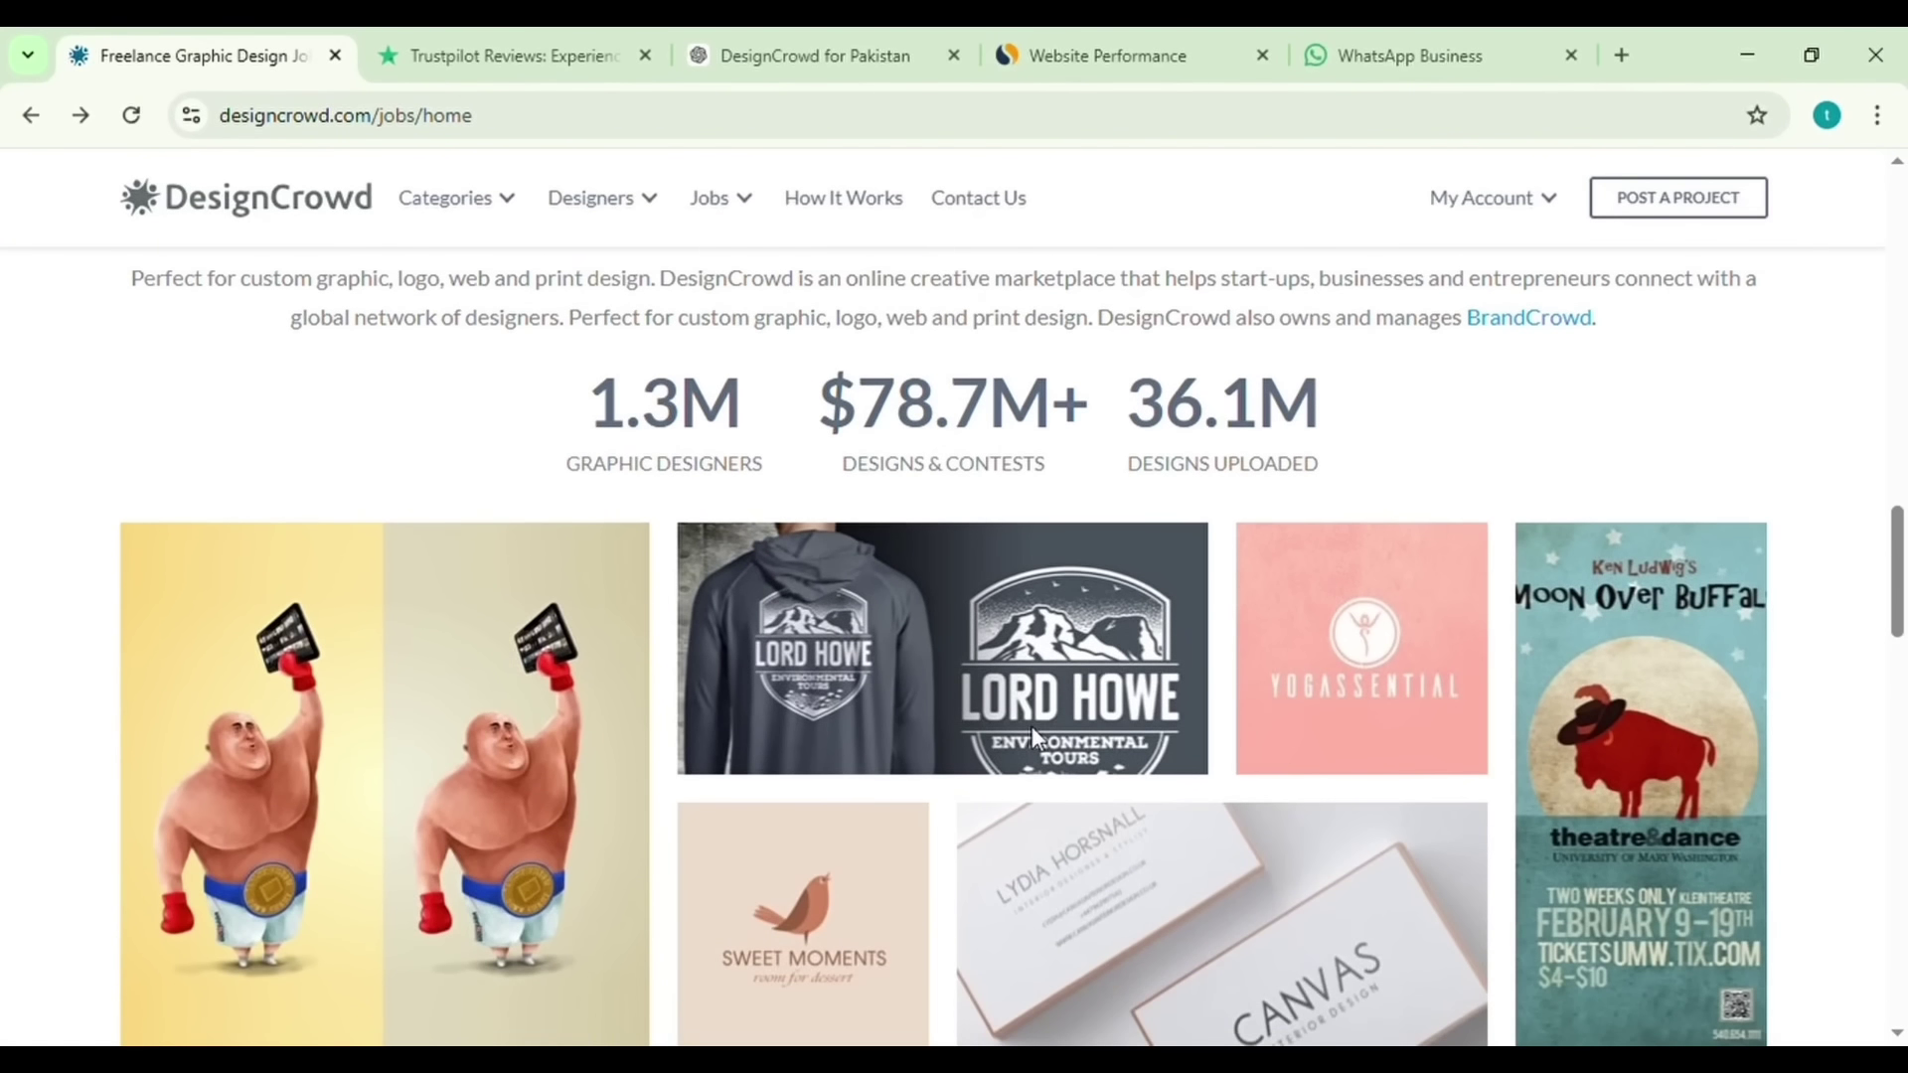
pyautogui.scroll(-7, 1033, 735)
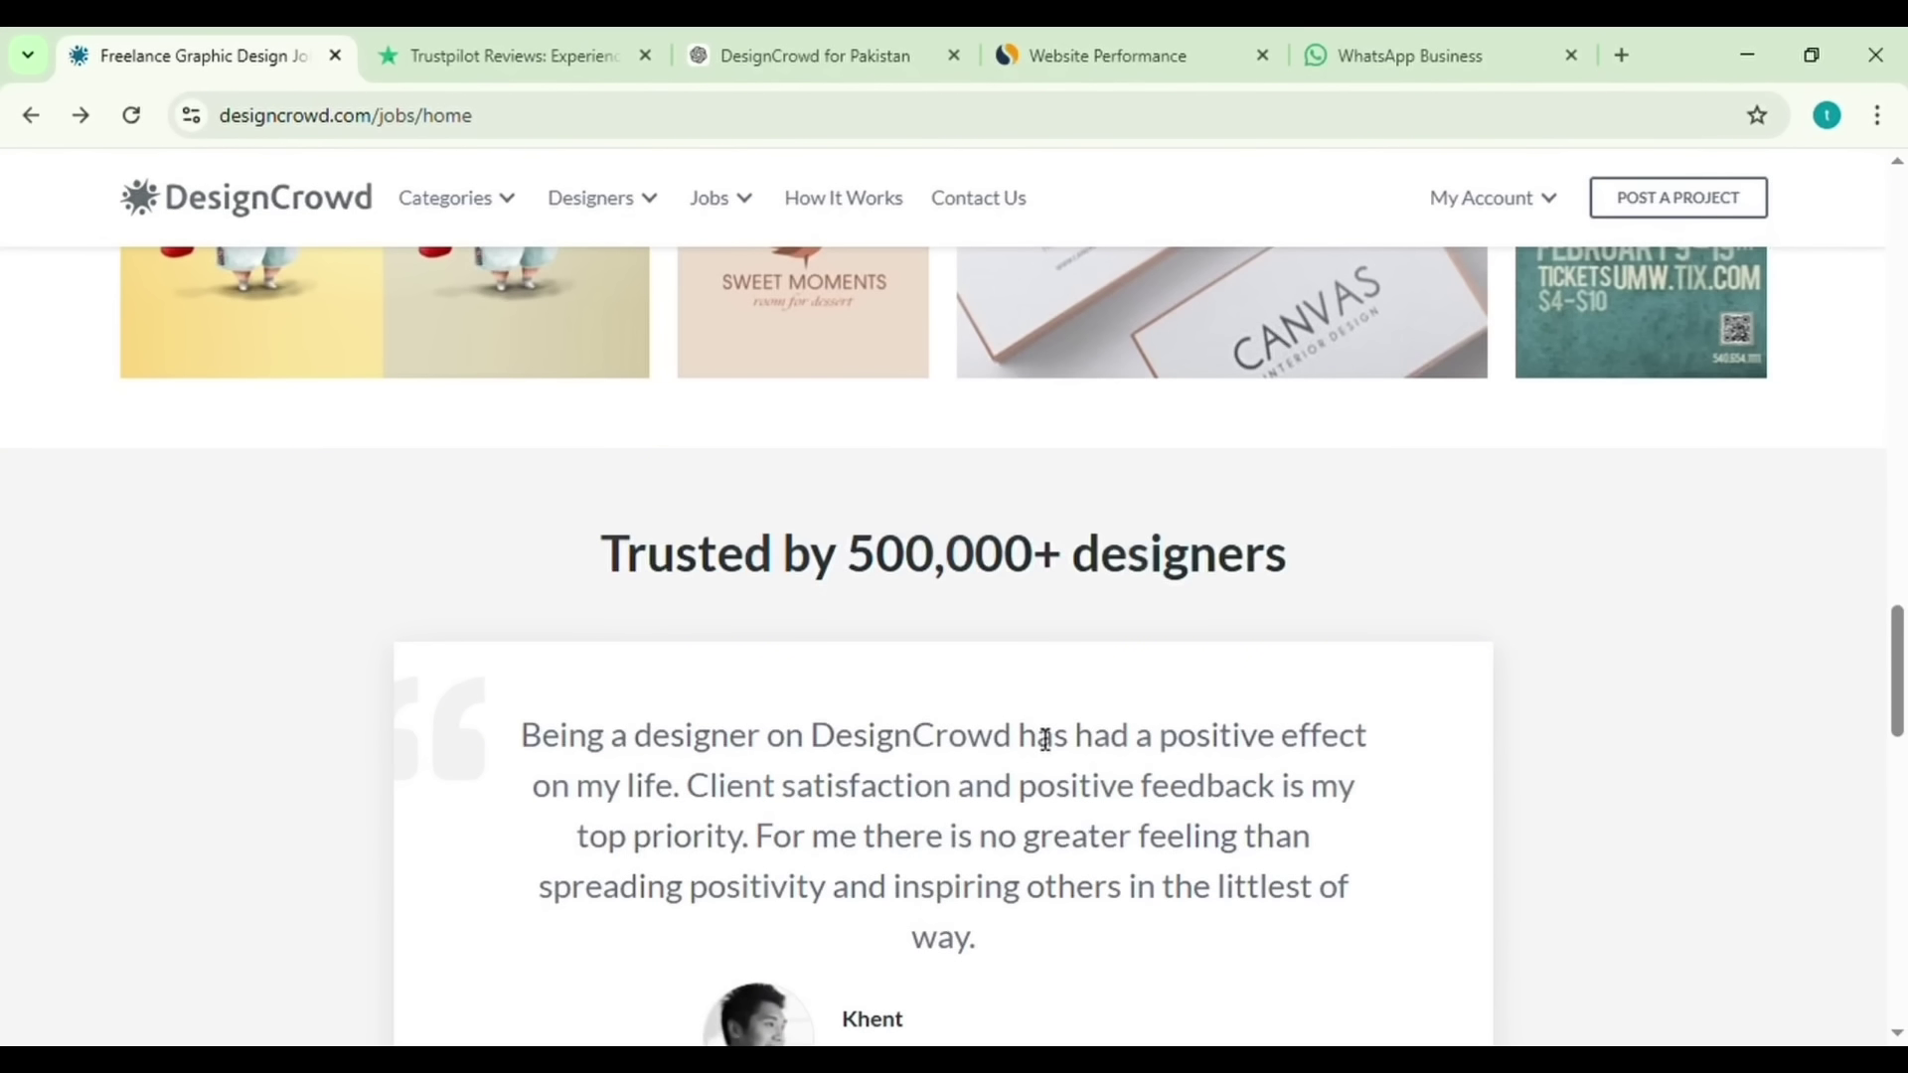
pyautogui.scroll(-5, 1044, 739)
pyautogui.scroll(2, 1046, 740)
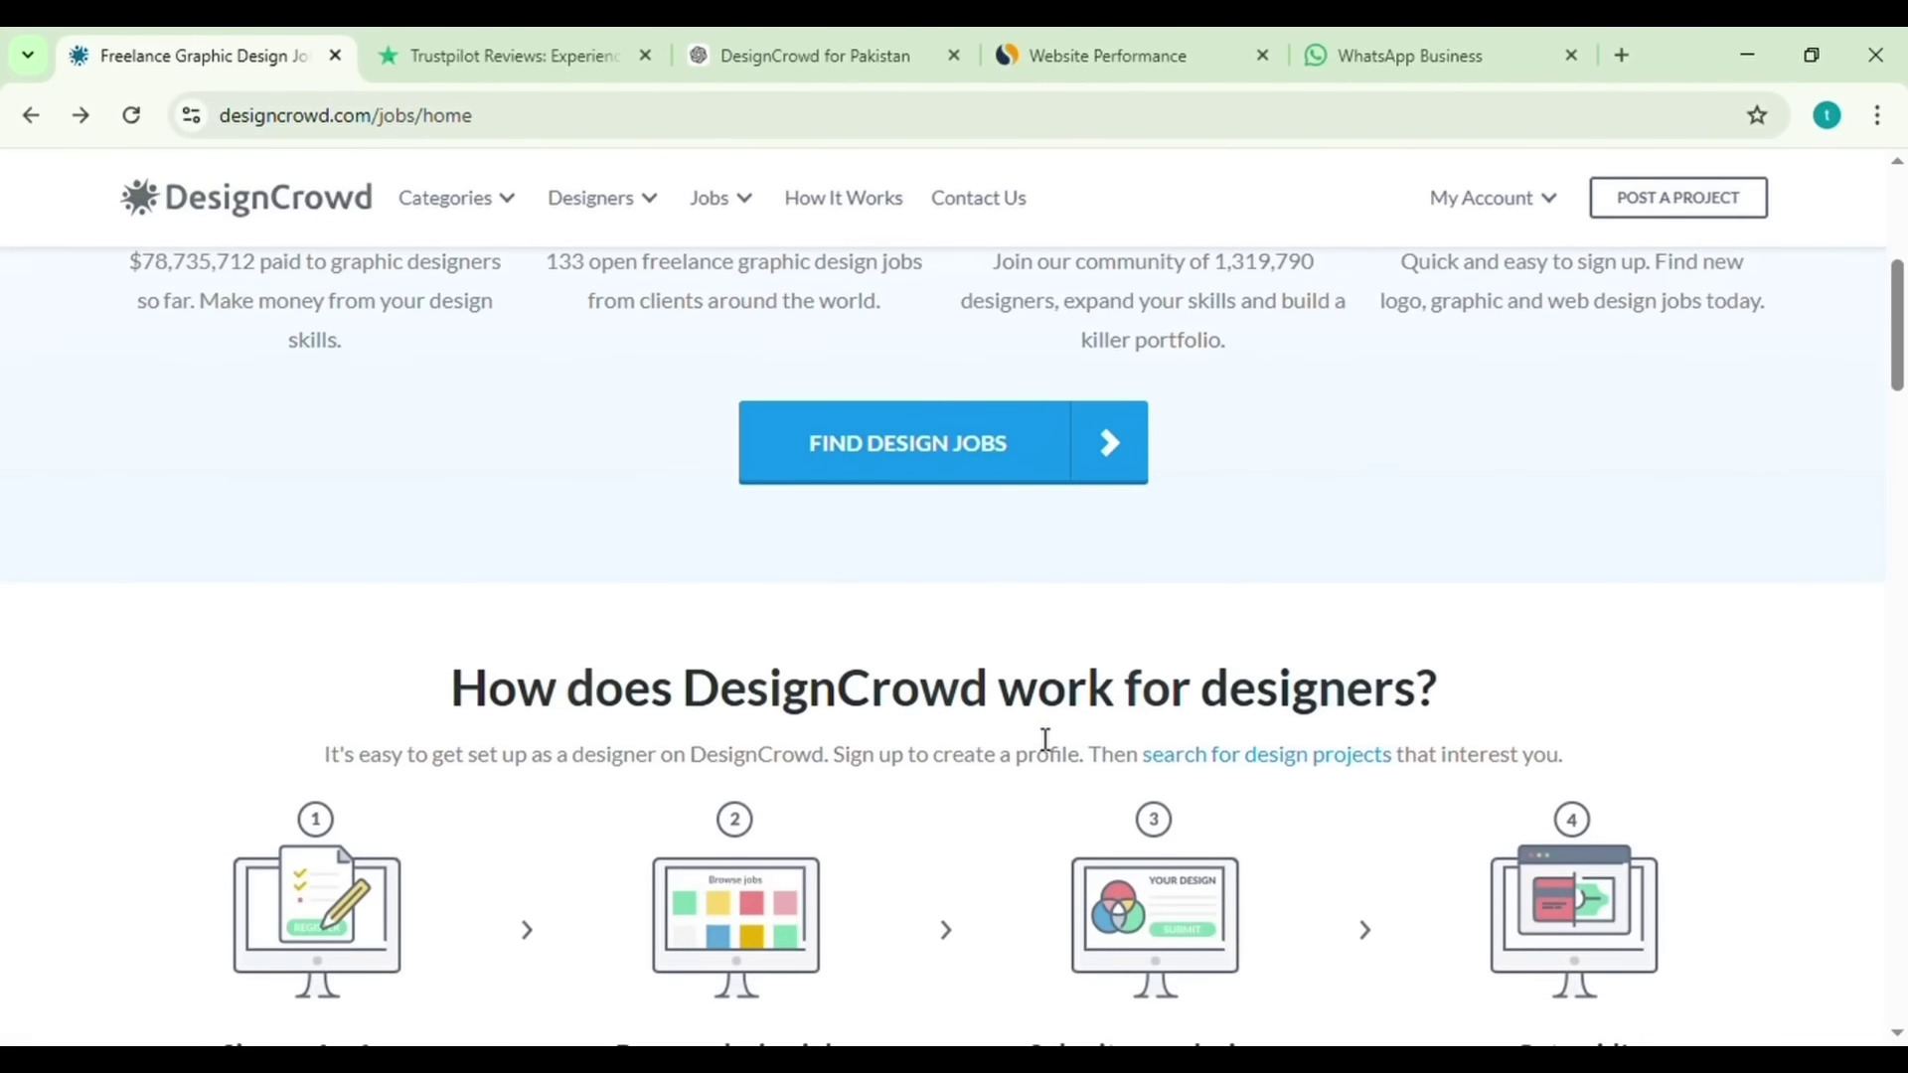
pyautogui.scroll(5, 1034, 737)
pyautogui.scroll(-3, 1030, 737)
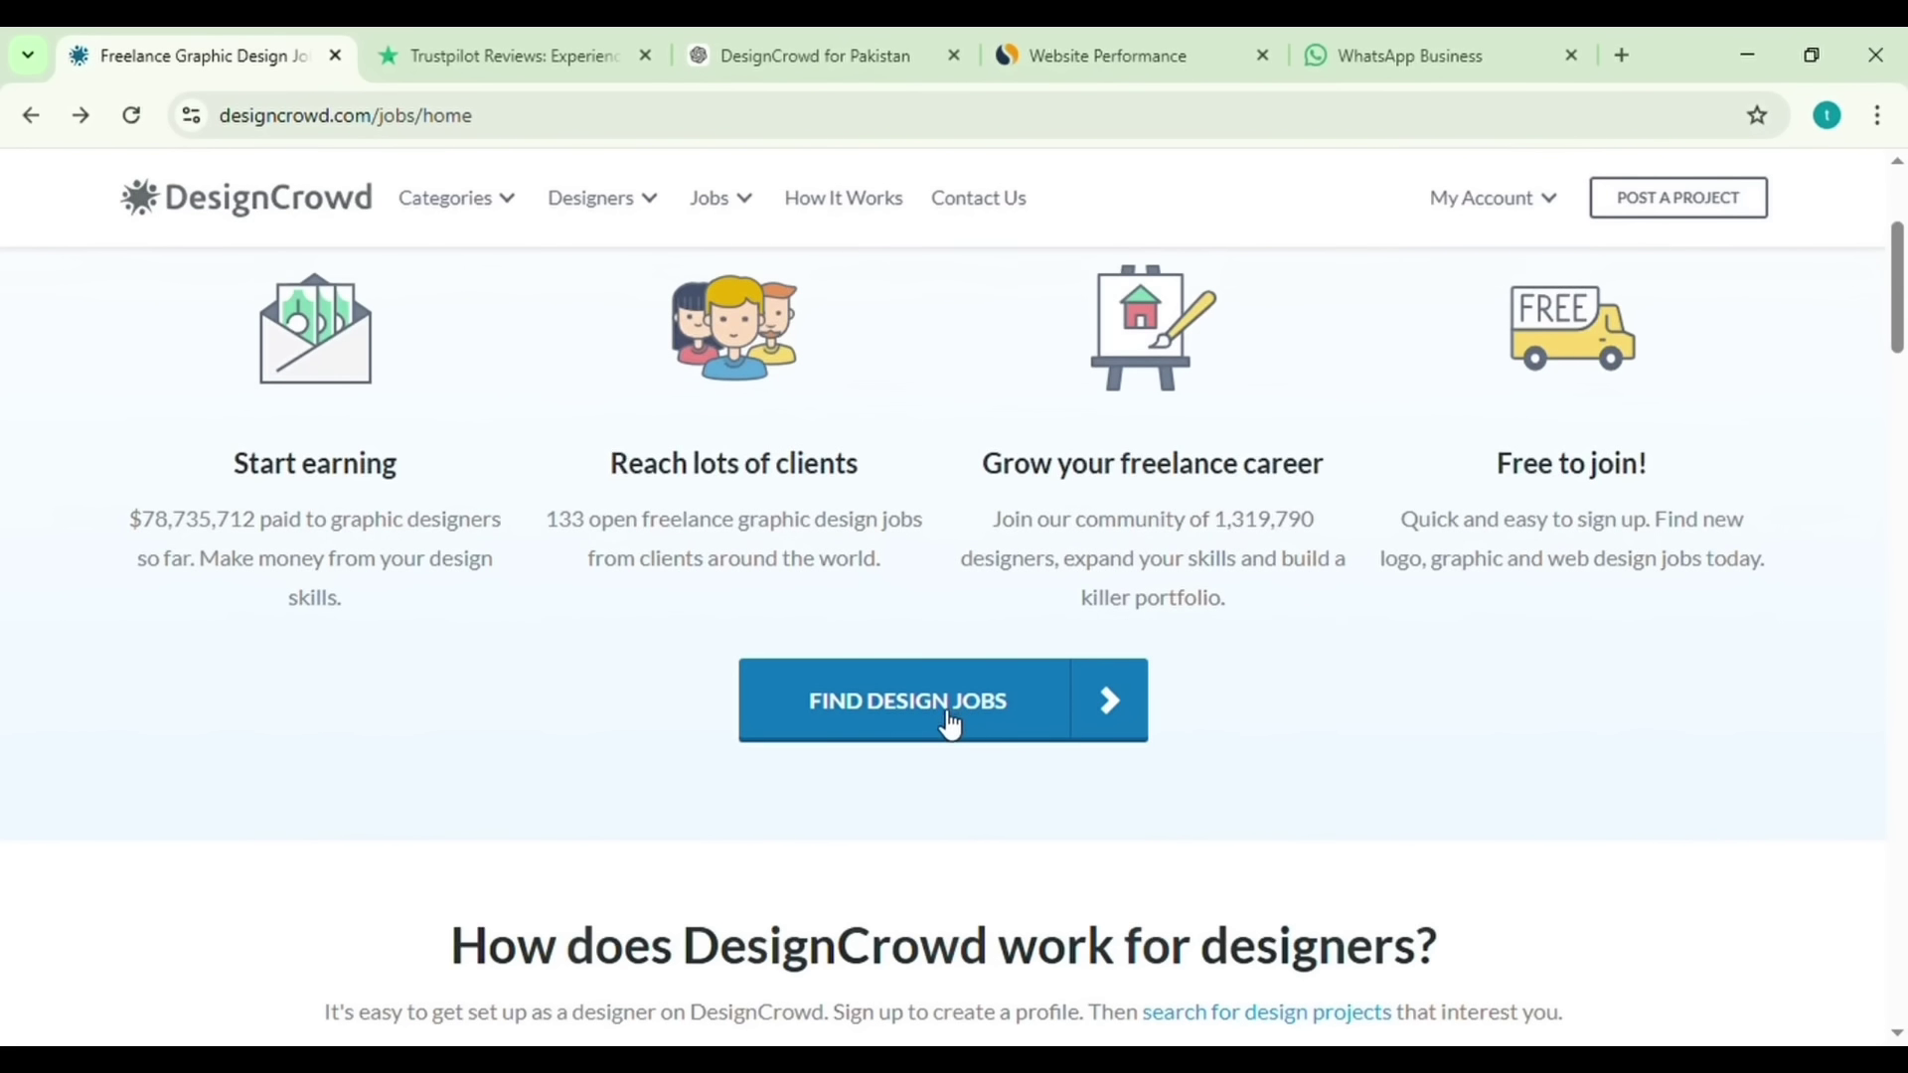
# - Open the design jobs listing from the freelance jobs page and highlight its open design jobs heading
pyautogui.click(1118, 706)
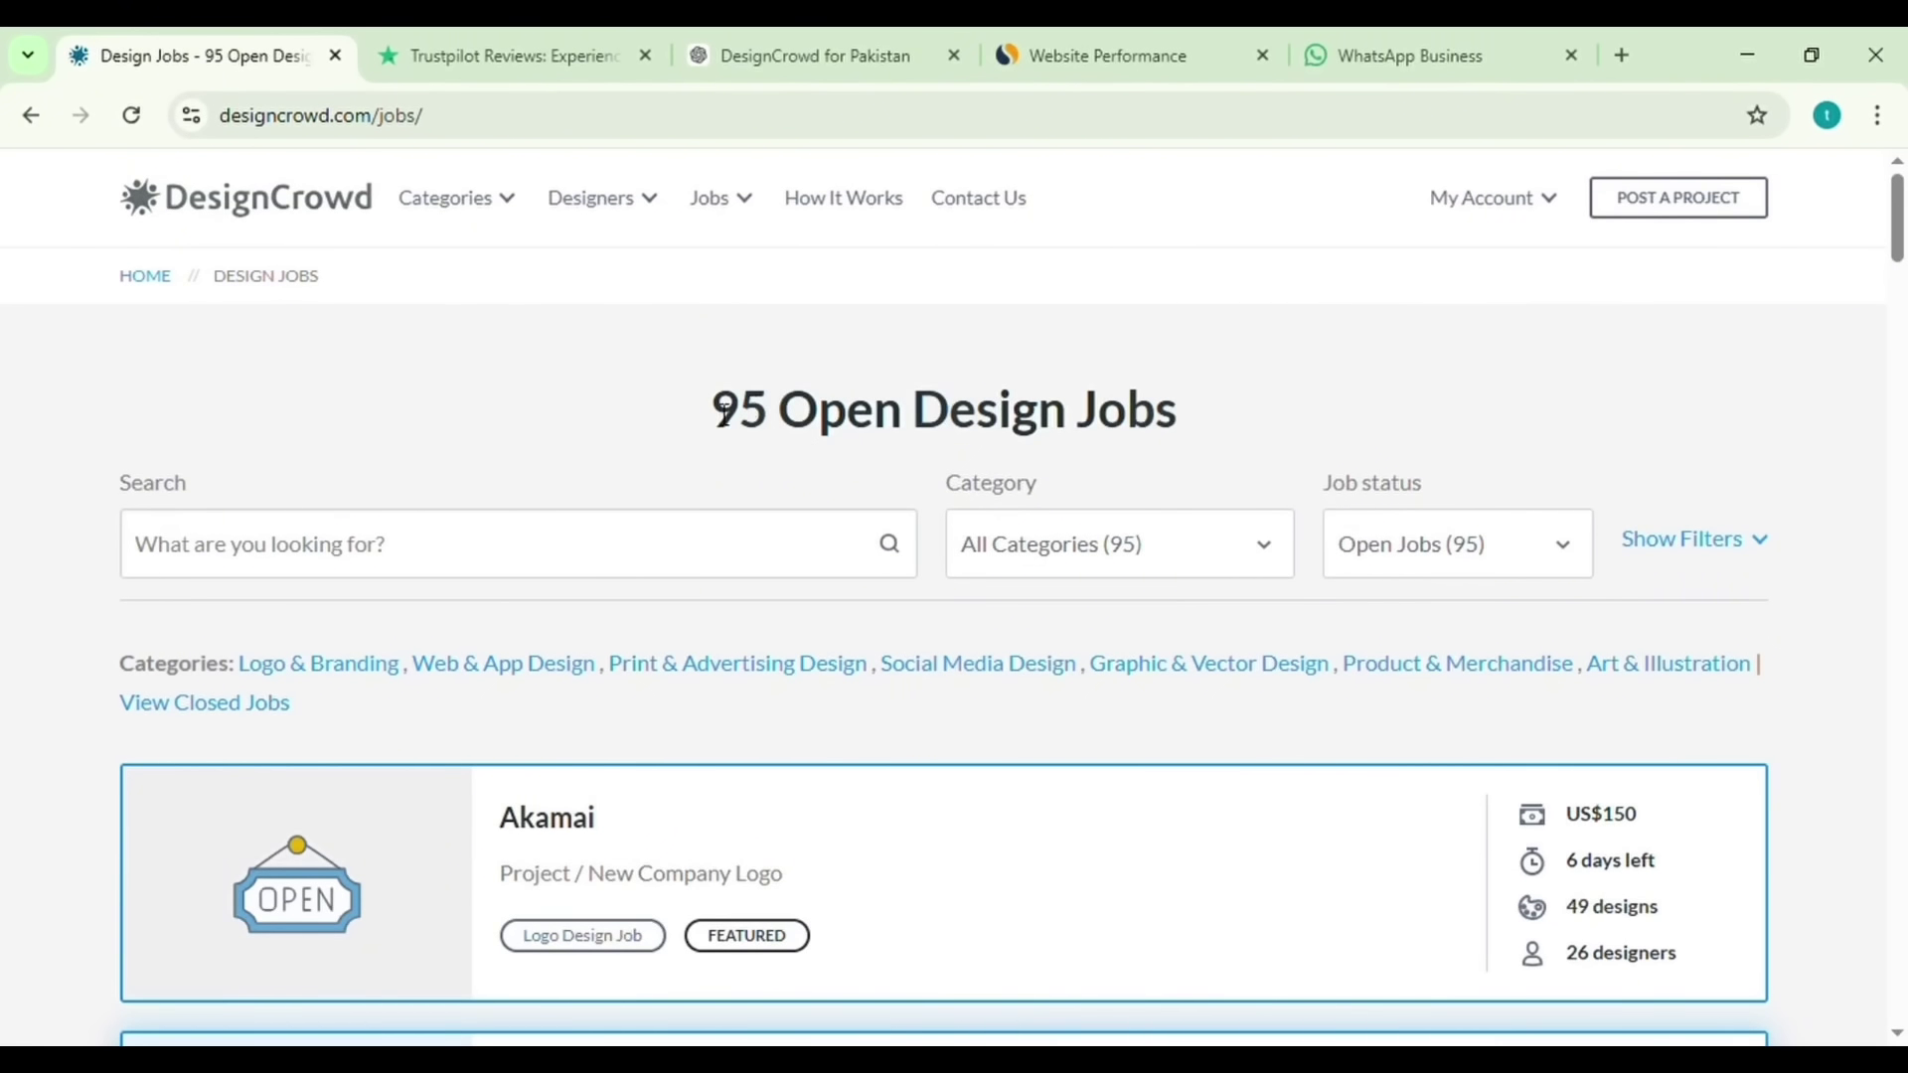
pyautogui.moveTo(711, 410); pyautogui.dragTo(1264, 429)
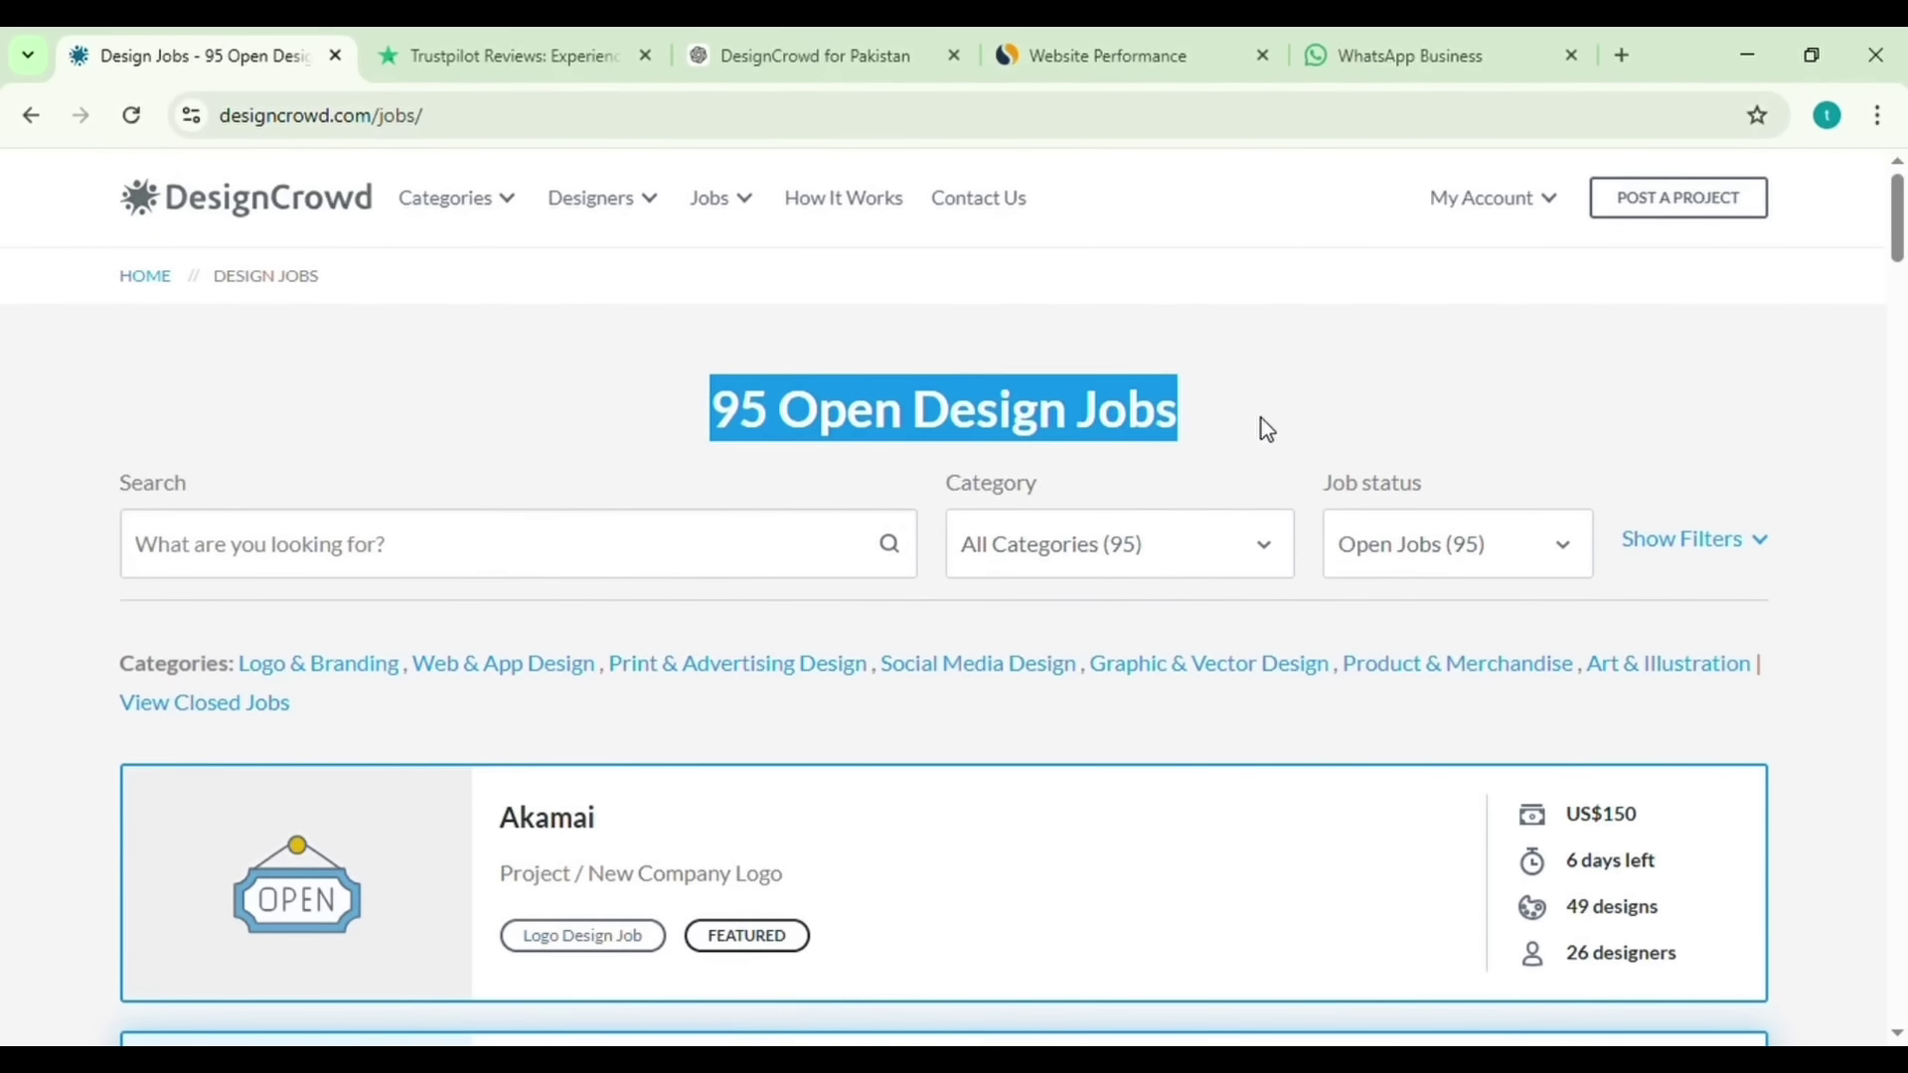
pyautogui.click(1236, 418)
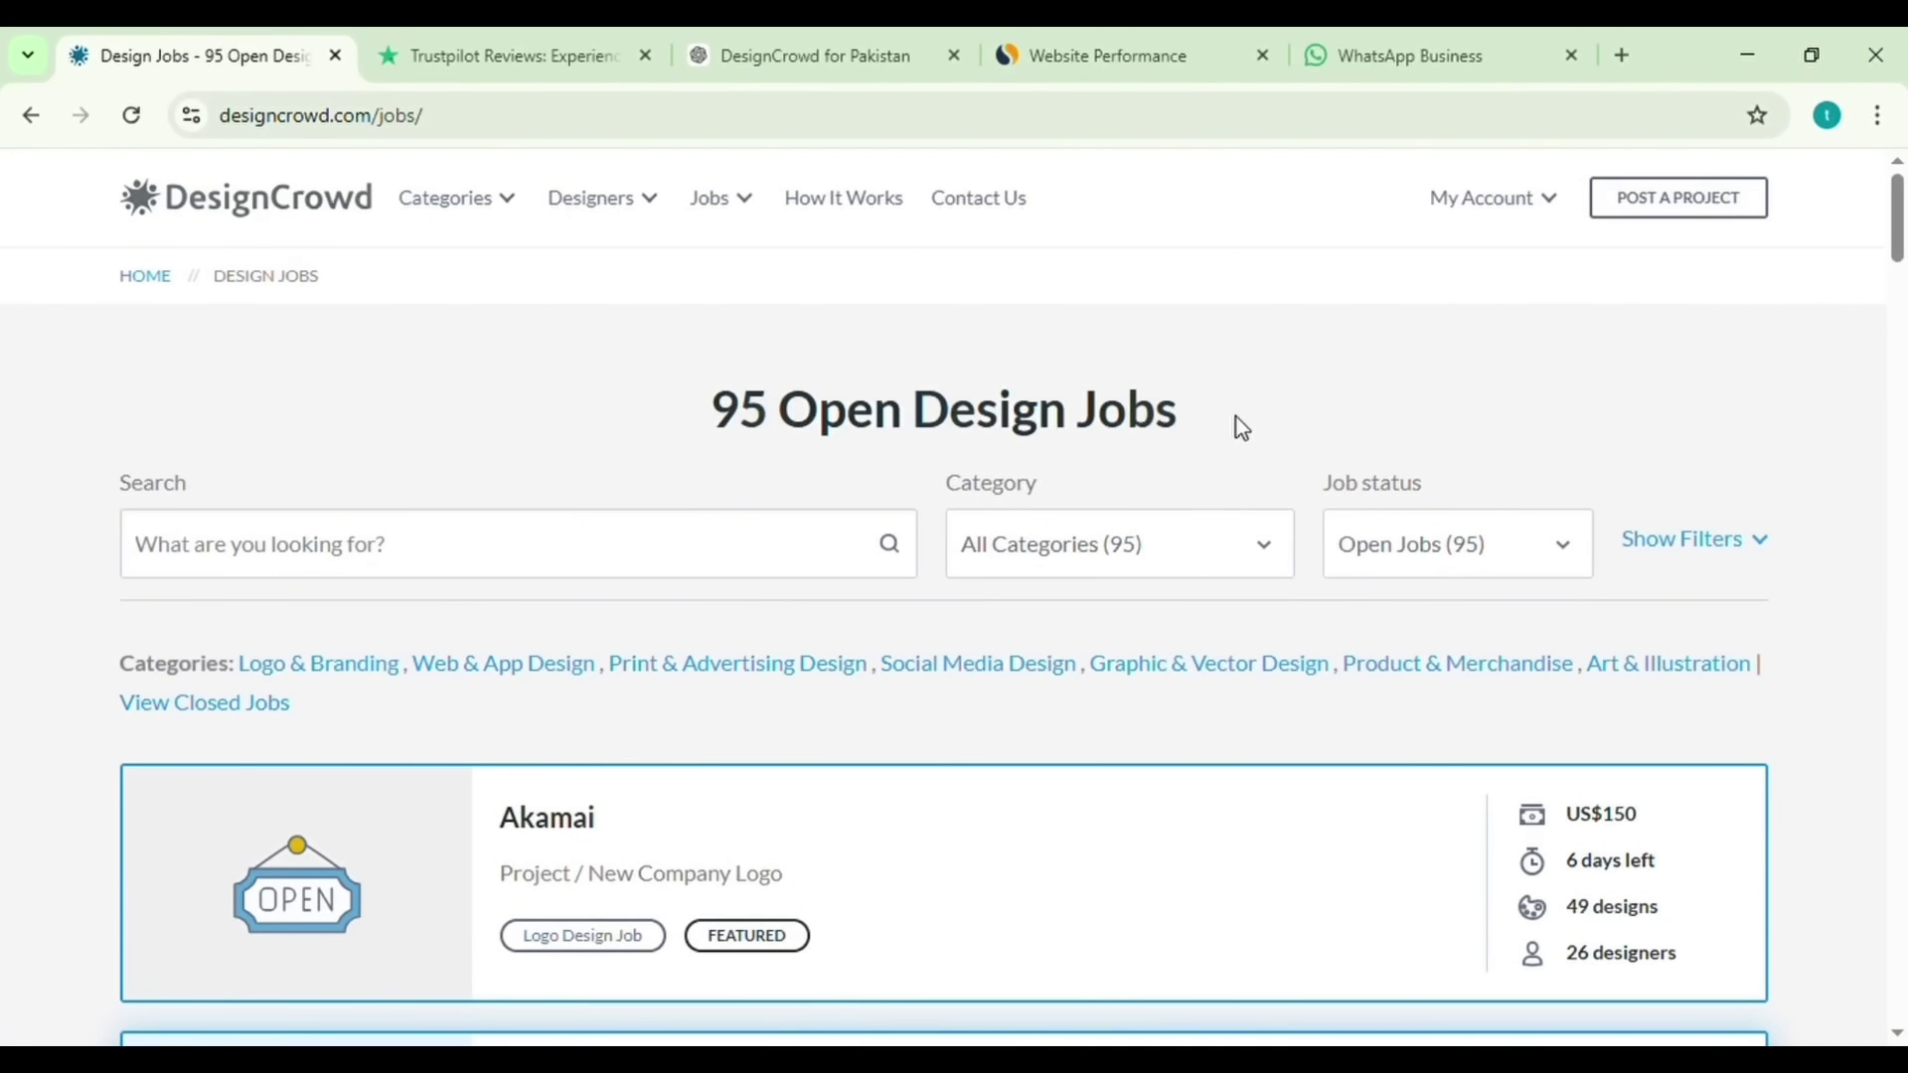
pyautogui.scroll(-1, 1236, 417)
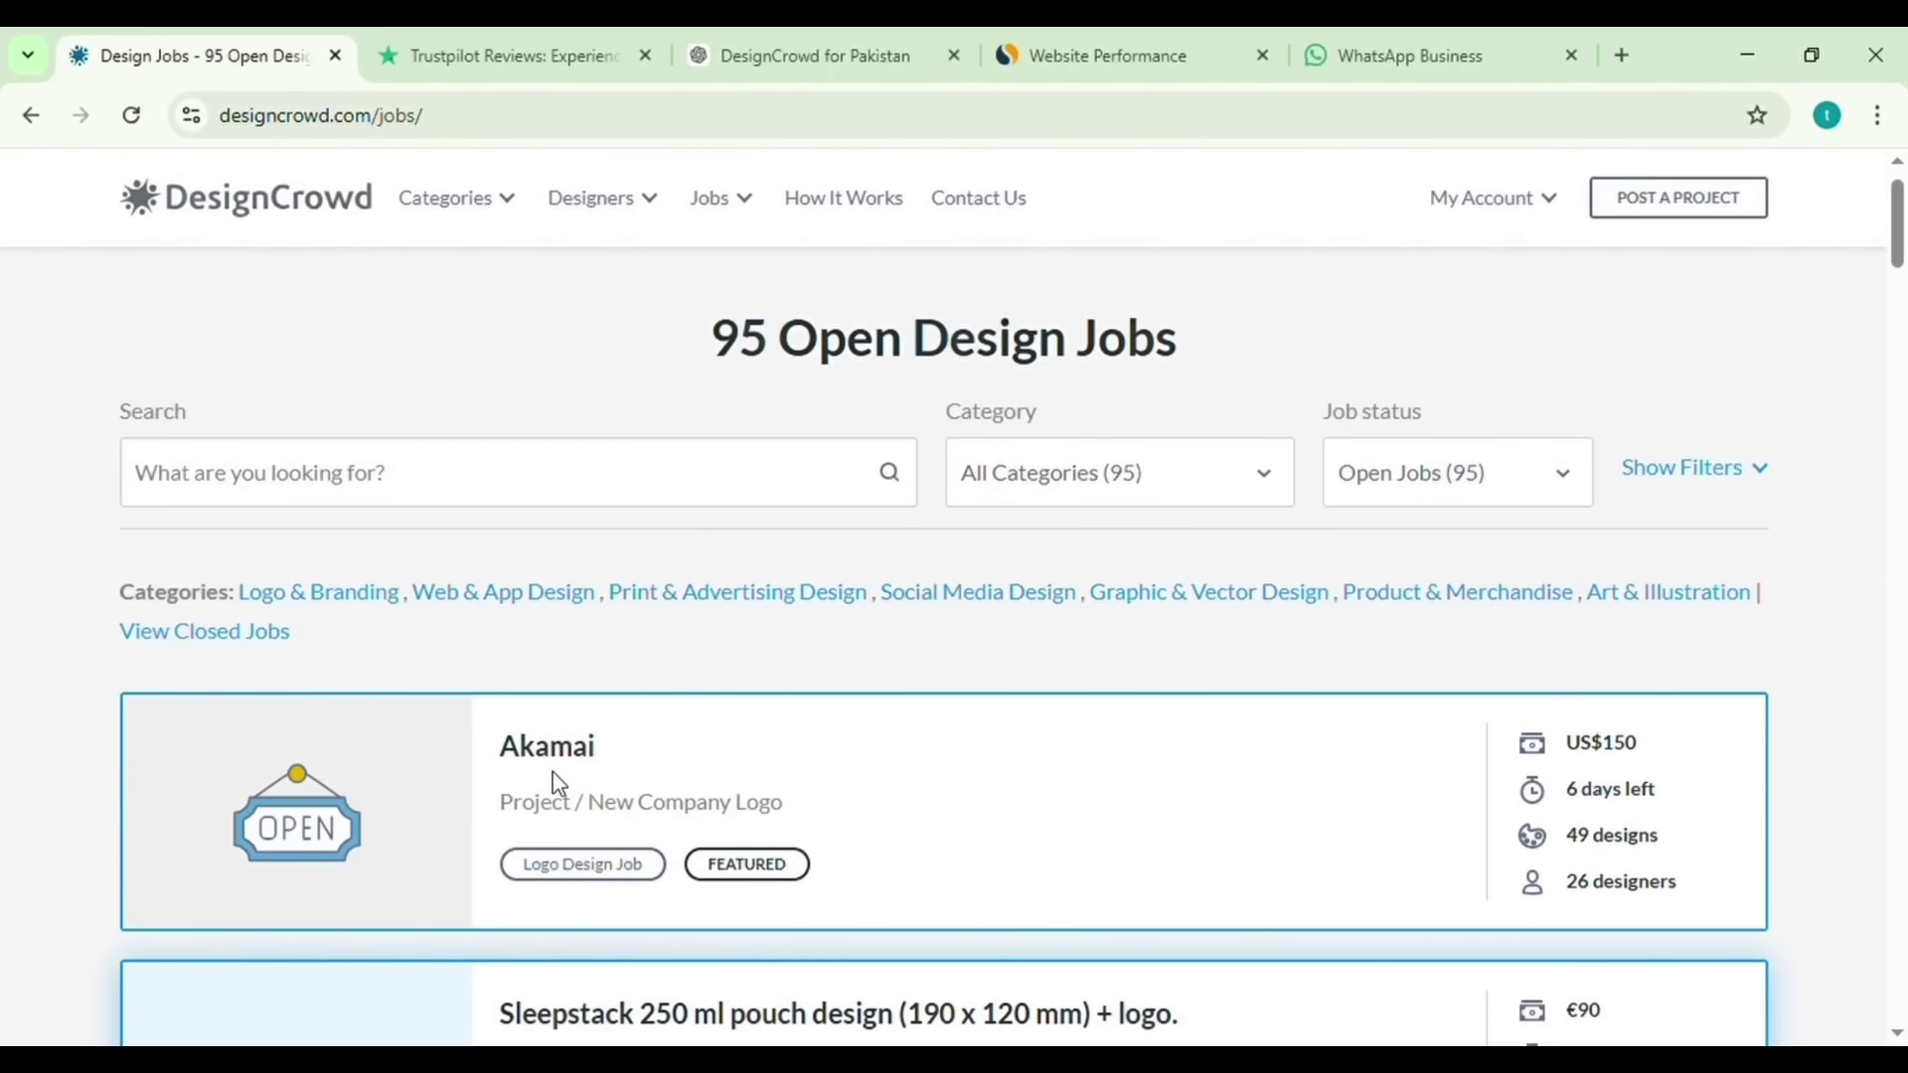
# - Highlight the prize amounts of the Akamai, Sleepstack pouch design and Pet Spa Academy logo jobs
pyautogui.doubleClick(1601, 752)
pyautogui.click(1673, 743)
pyautogui.moveTo(1581, 750); pyautogui.dragTo(1680, 729)
pyautogui.click(1679, 729)
pyautogui.scroll(-4, 1679, 729)
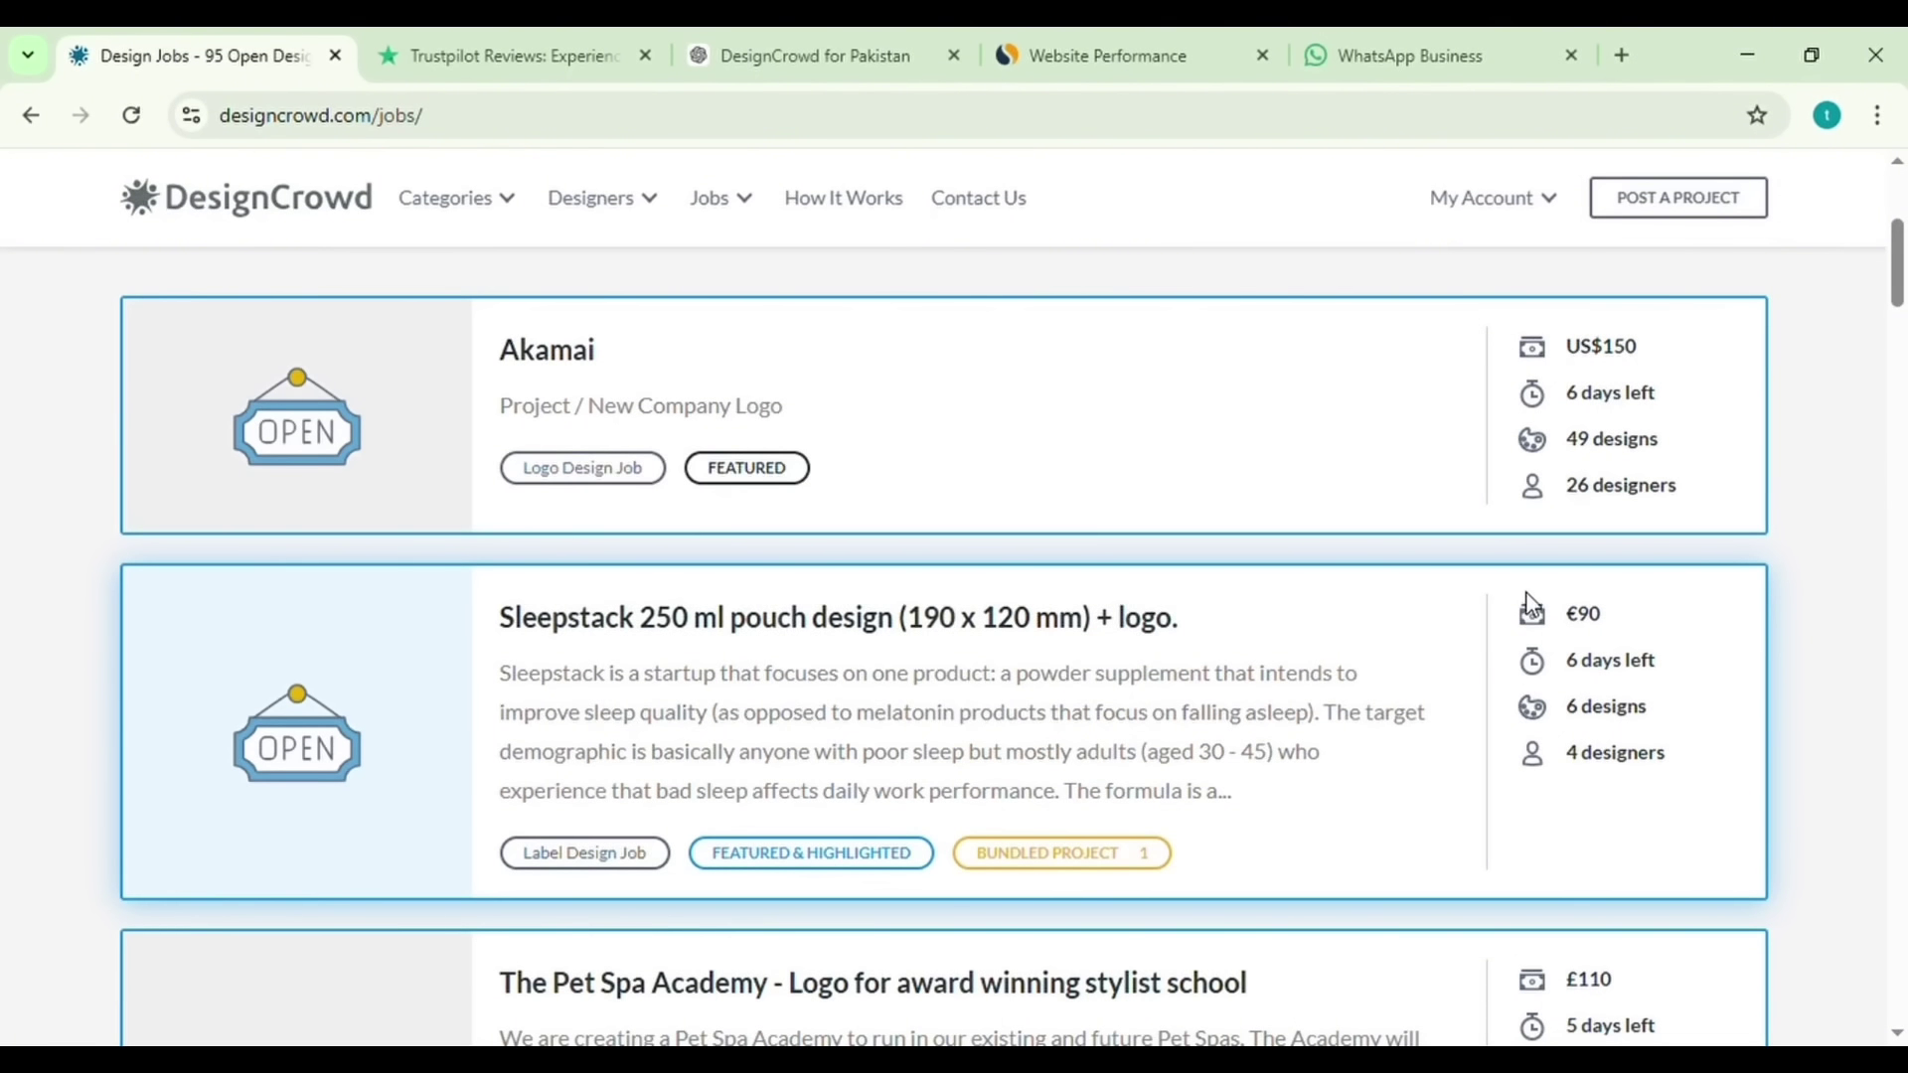
pyautogui.moveTo(1556, 604); pyautogui.dragTo(1606, 602)
pyautogui.click(1612, 602)
pyautogui.scroll(-3, 1612, 602)
pyautogui.moveTo(1567, 678); pyautogui.dragTo(1626, 678)
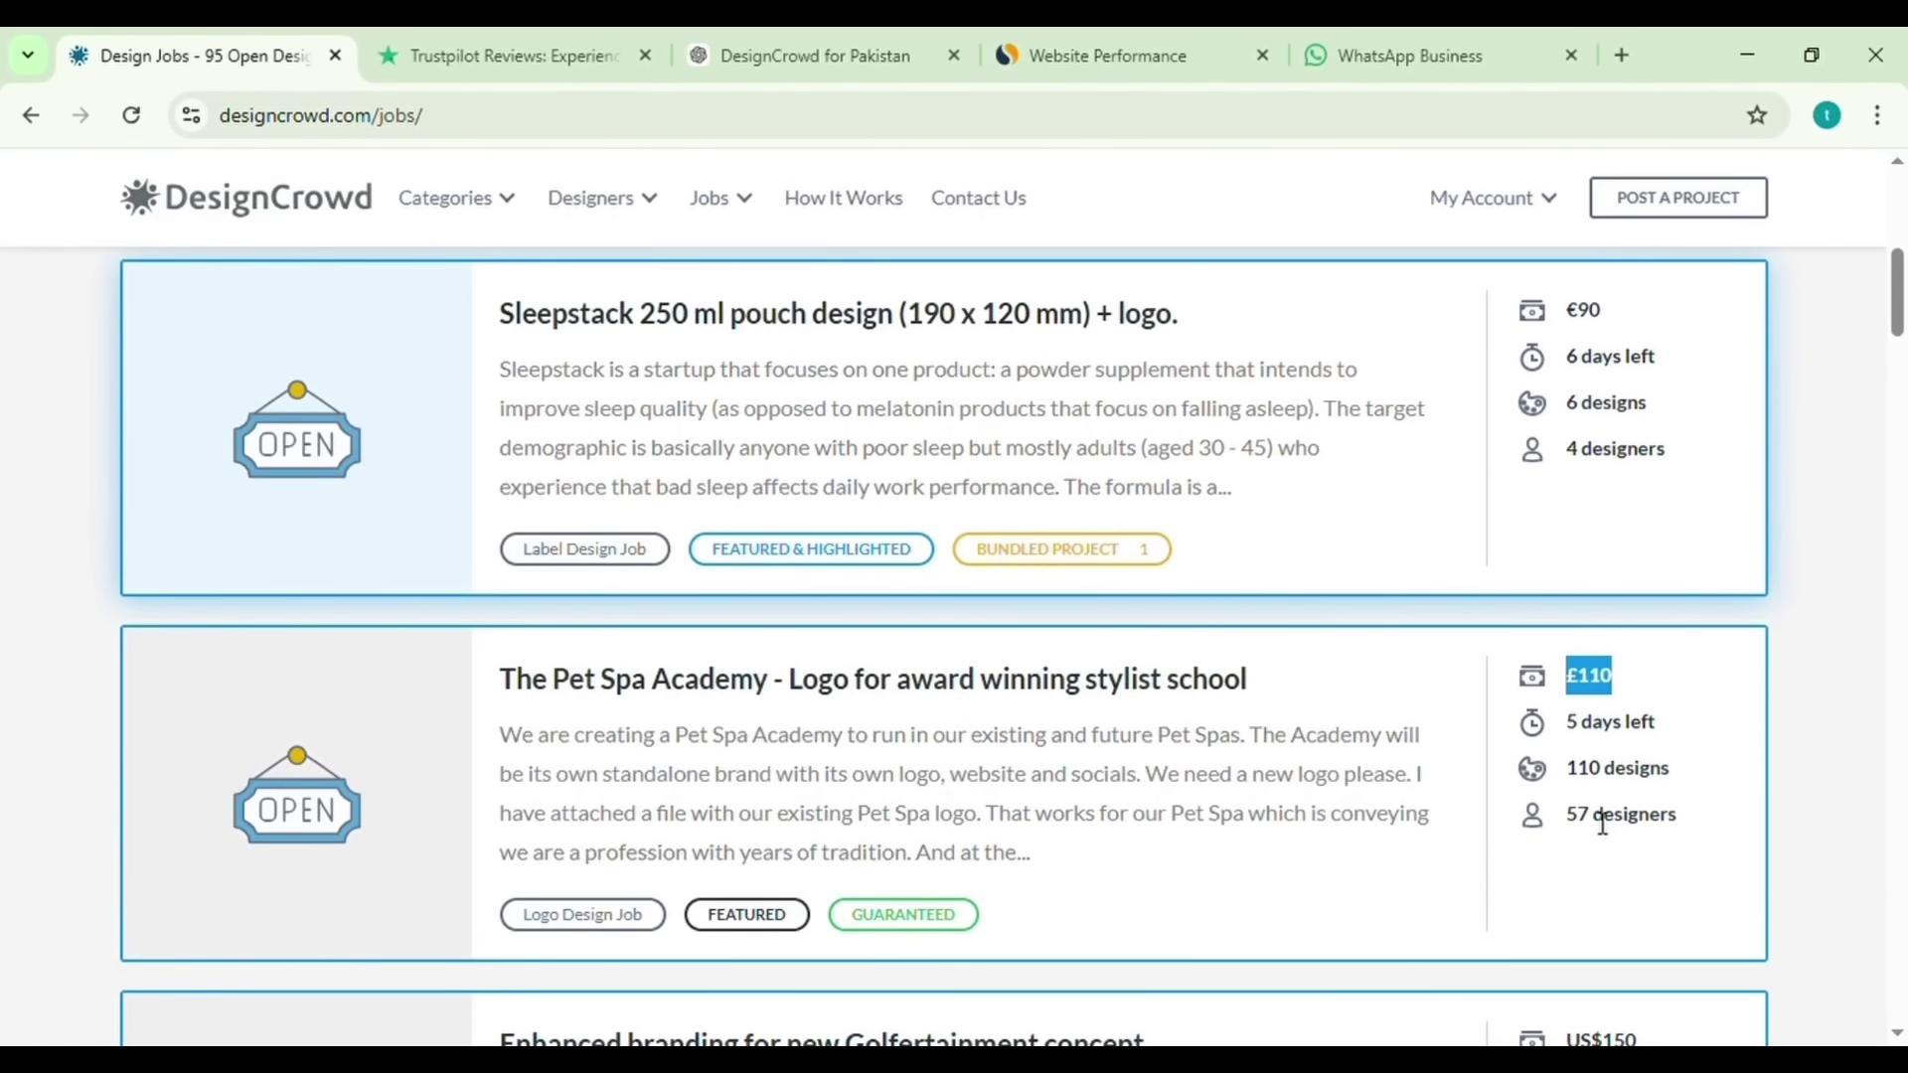
# - Highlight the prize amounts of the Golfertainment branding, Kai Kain bar restaurant and FLOW casino logo jobs
pyautogui.scroll(-4, 1601, 822)
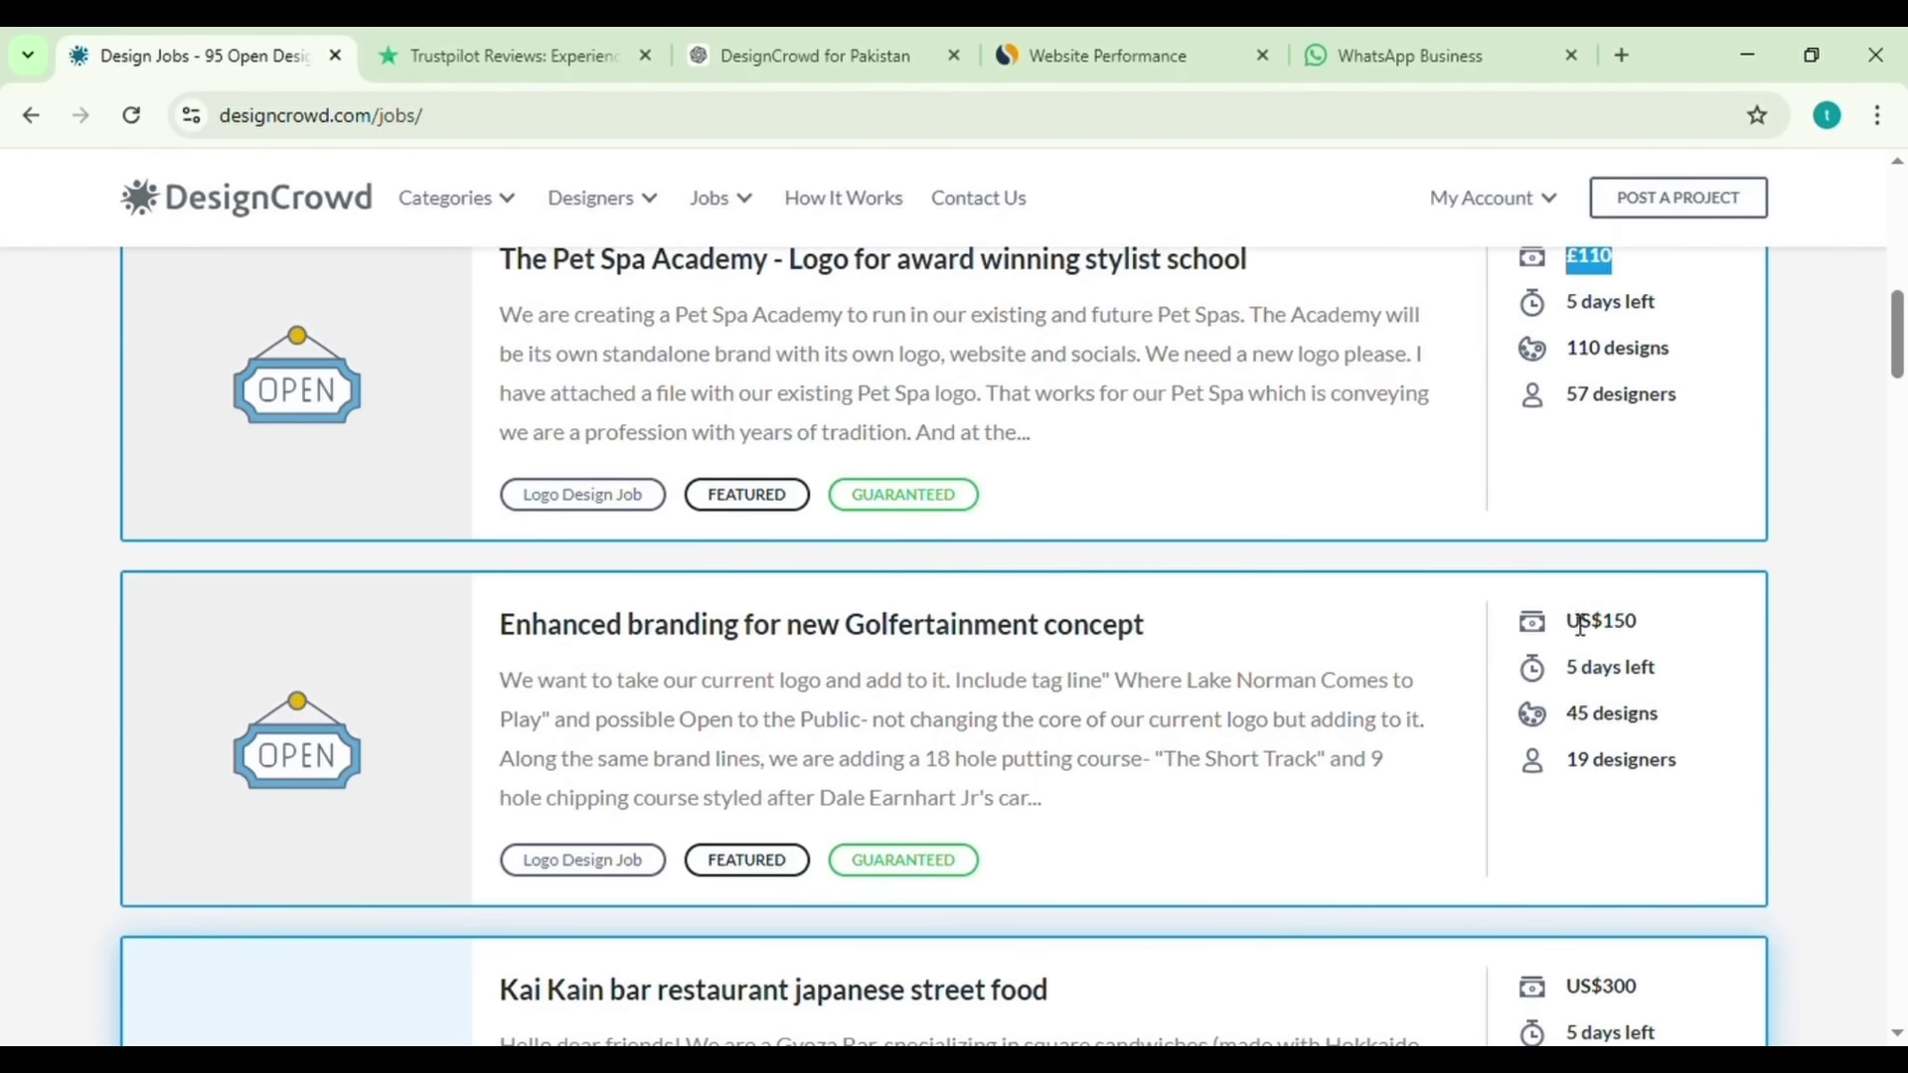
pyautogui.moveTo(1568, 622); pyautogui.dragTo(1654, 633)
pyautogui.click(1666, 633)
pyautogui.scroll(-3, 1660, 630)
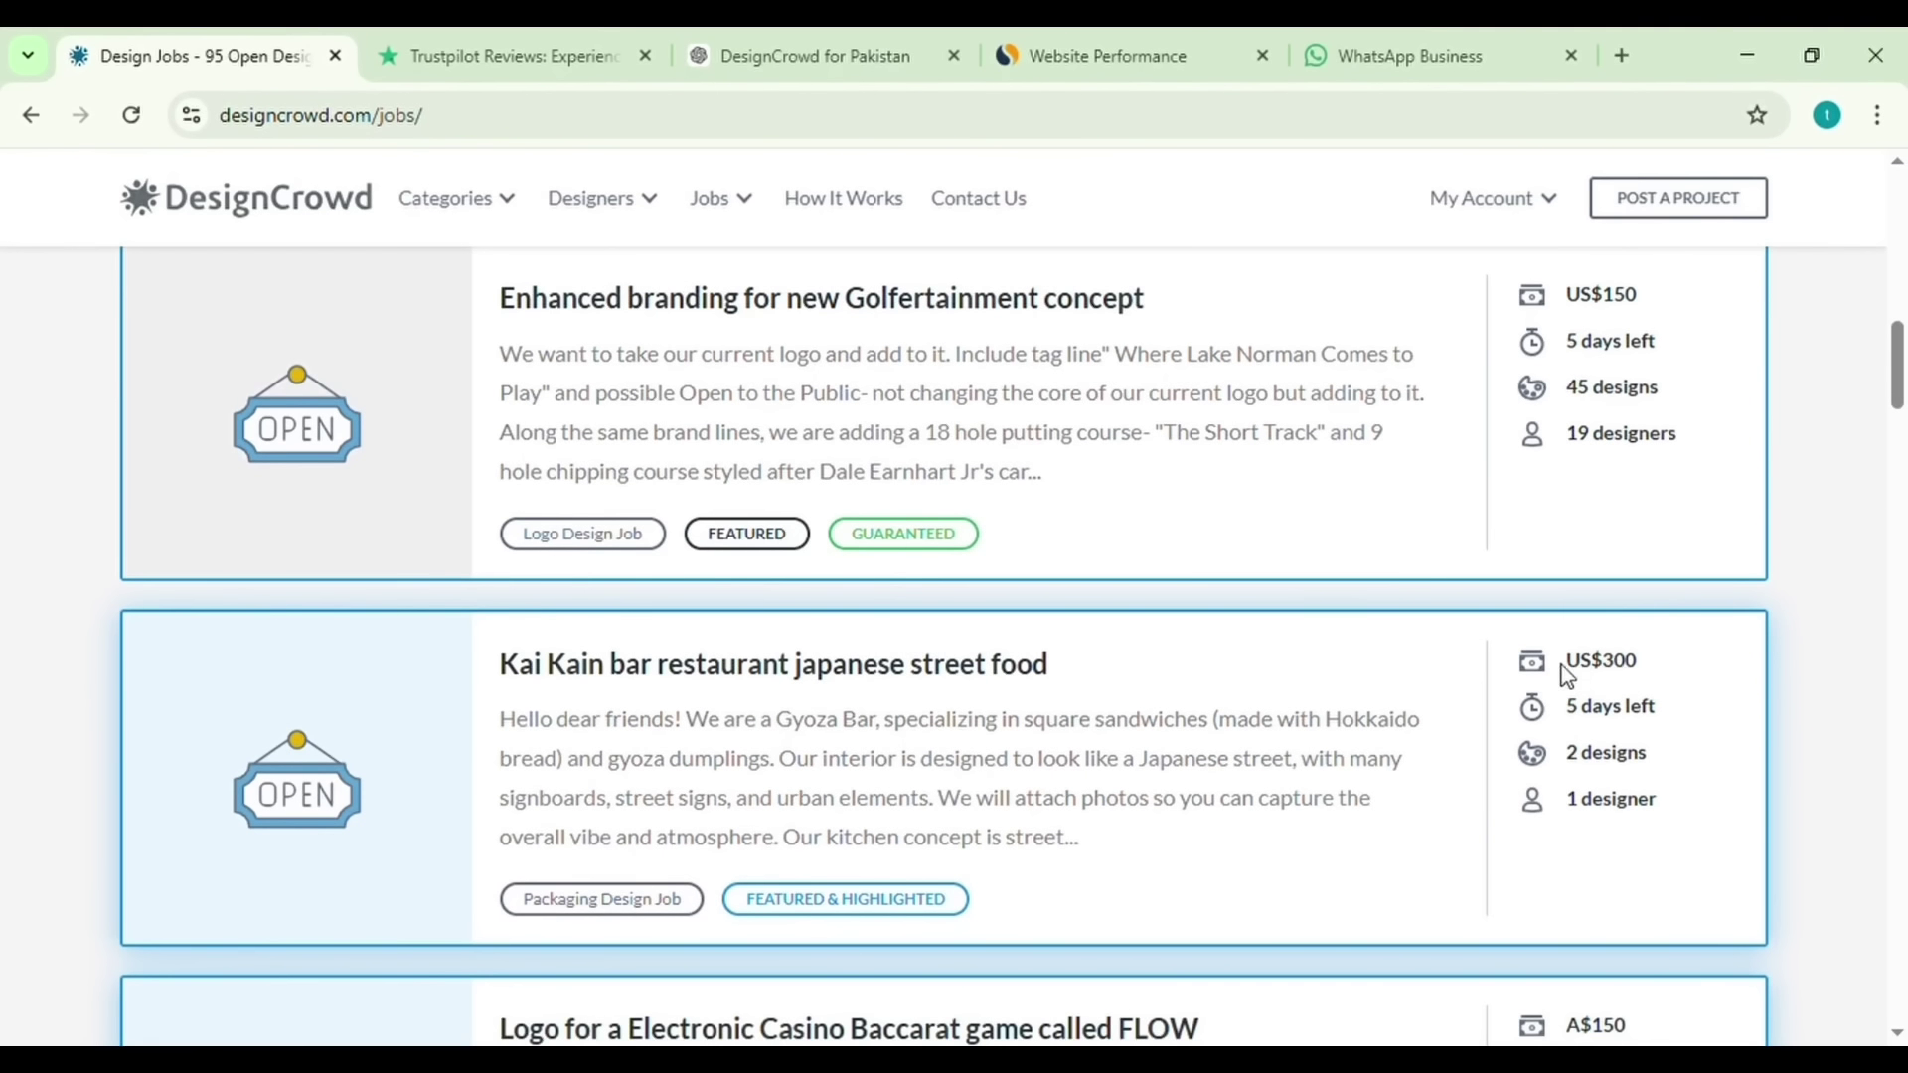
pyautogui.moveTo(1564, 659); pyautogui.dragTo(1657, 662)
pyautogui.scroll(-4, 1505, 765)
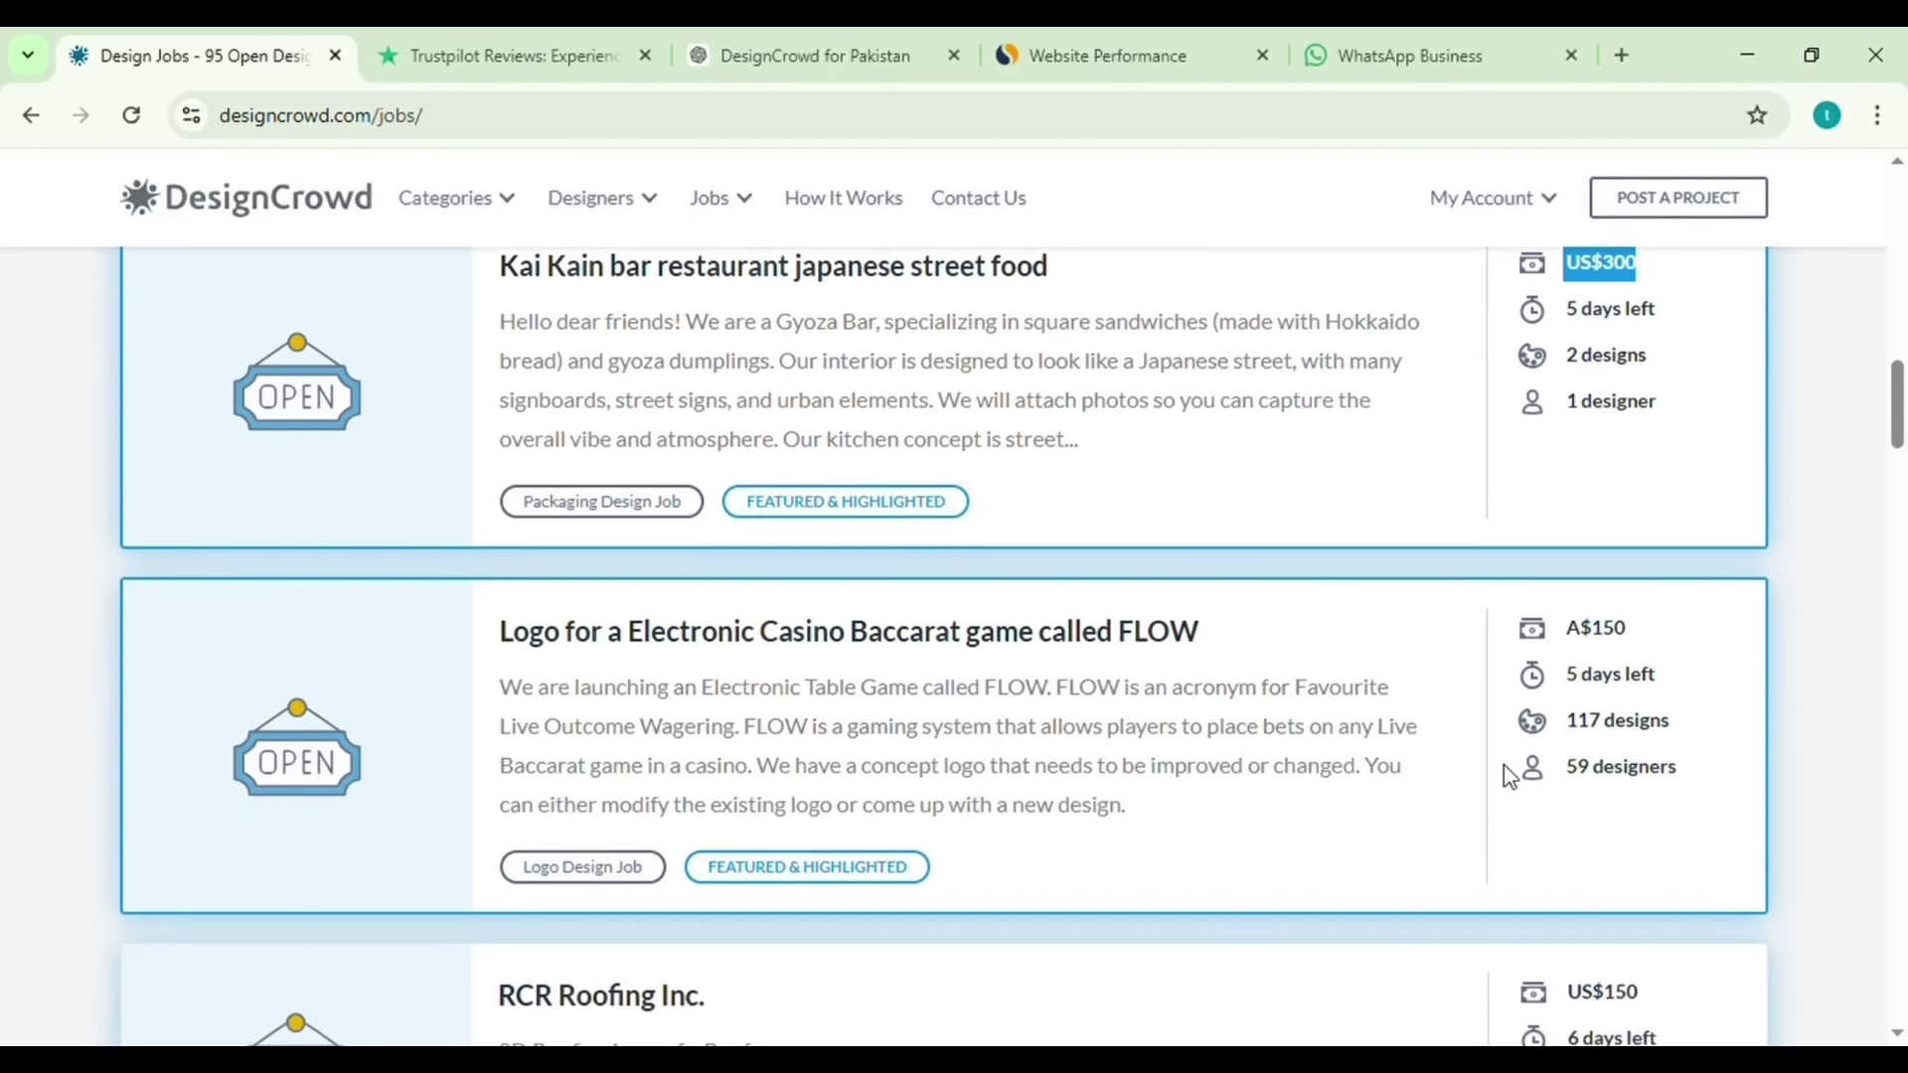
pyautogui.moveTo(1567, 630); pyautogui.dragTo(1642, 622)
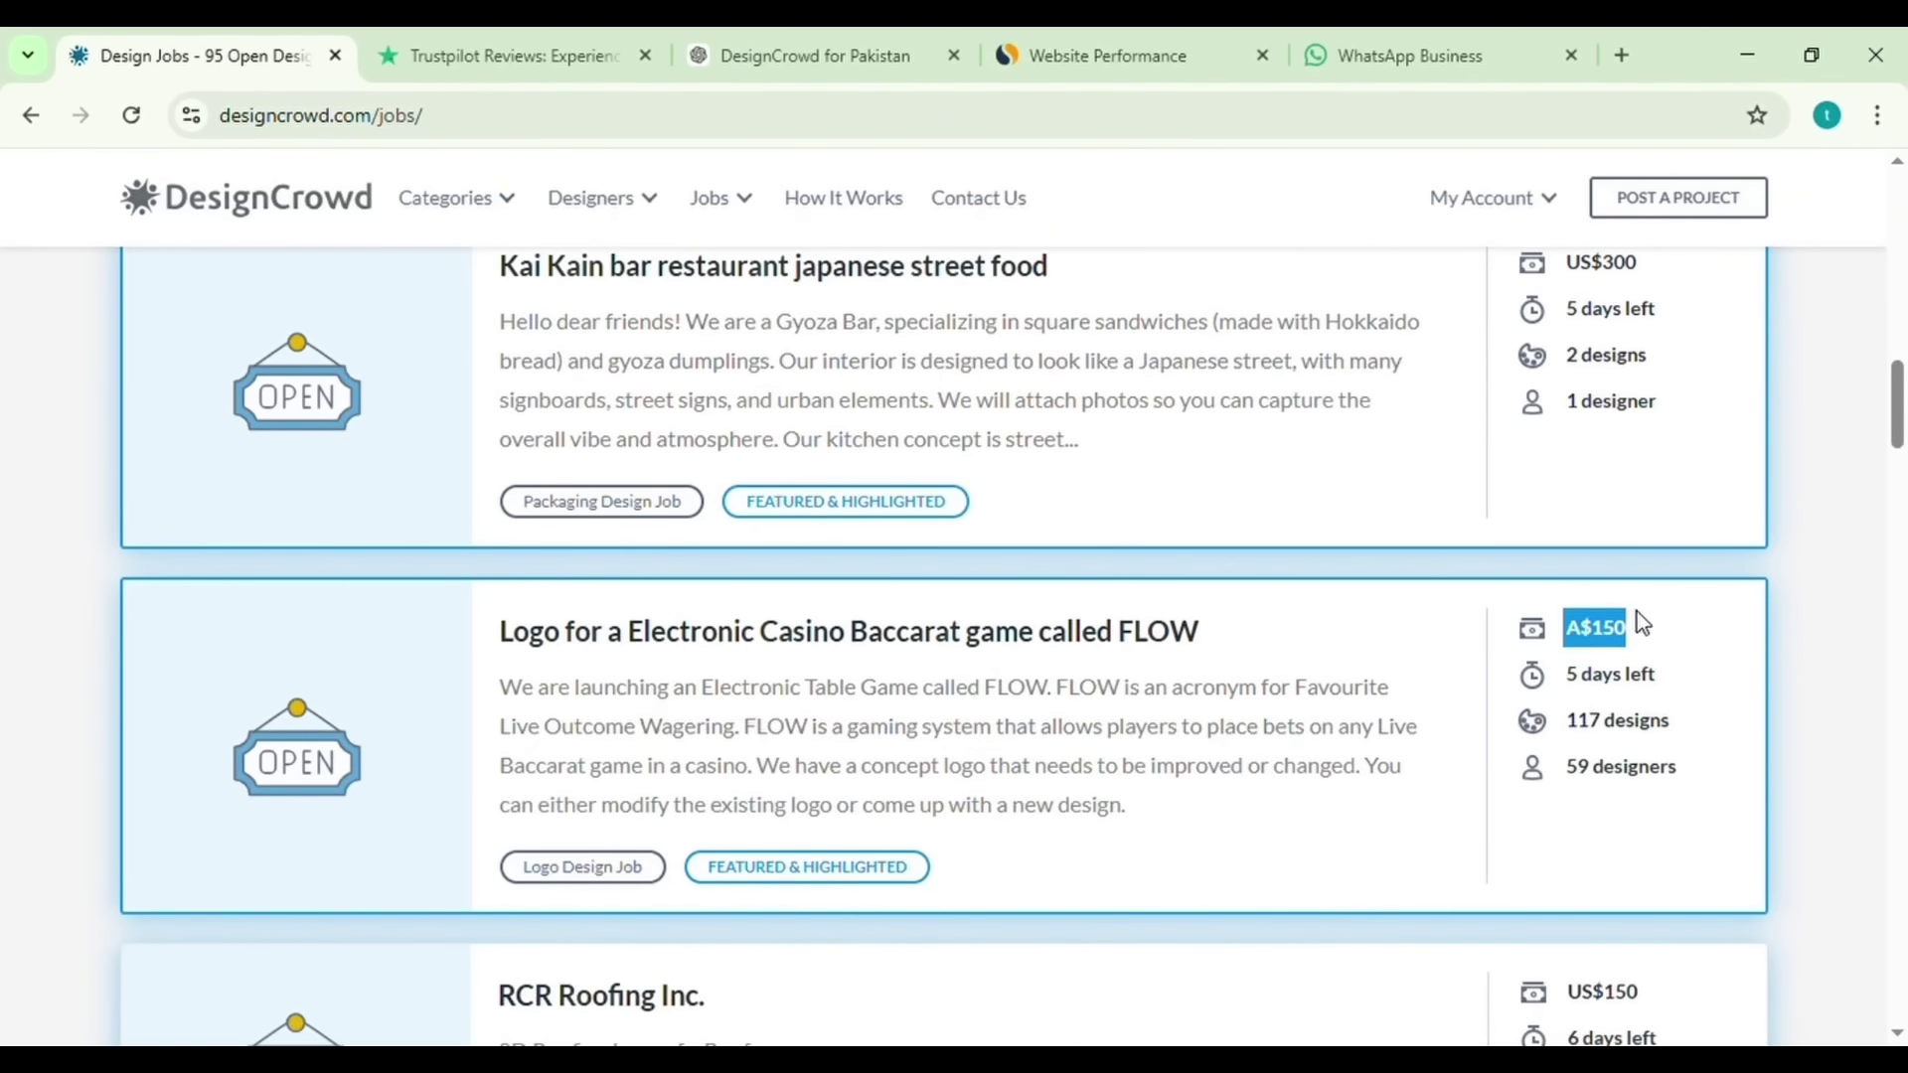
pyautogui.click(1641, 622)
# - Highlight the RCR Roofing Inc. job's prize amount and look through the listings below, including the VANA vape brand and Strides Forward Foundation jobs
pyautogui.scroll(-3, 1641, 622)
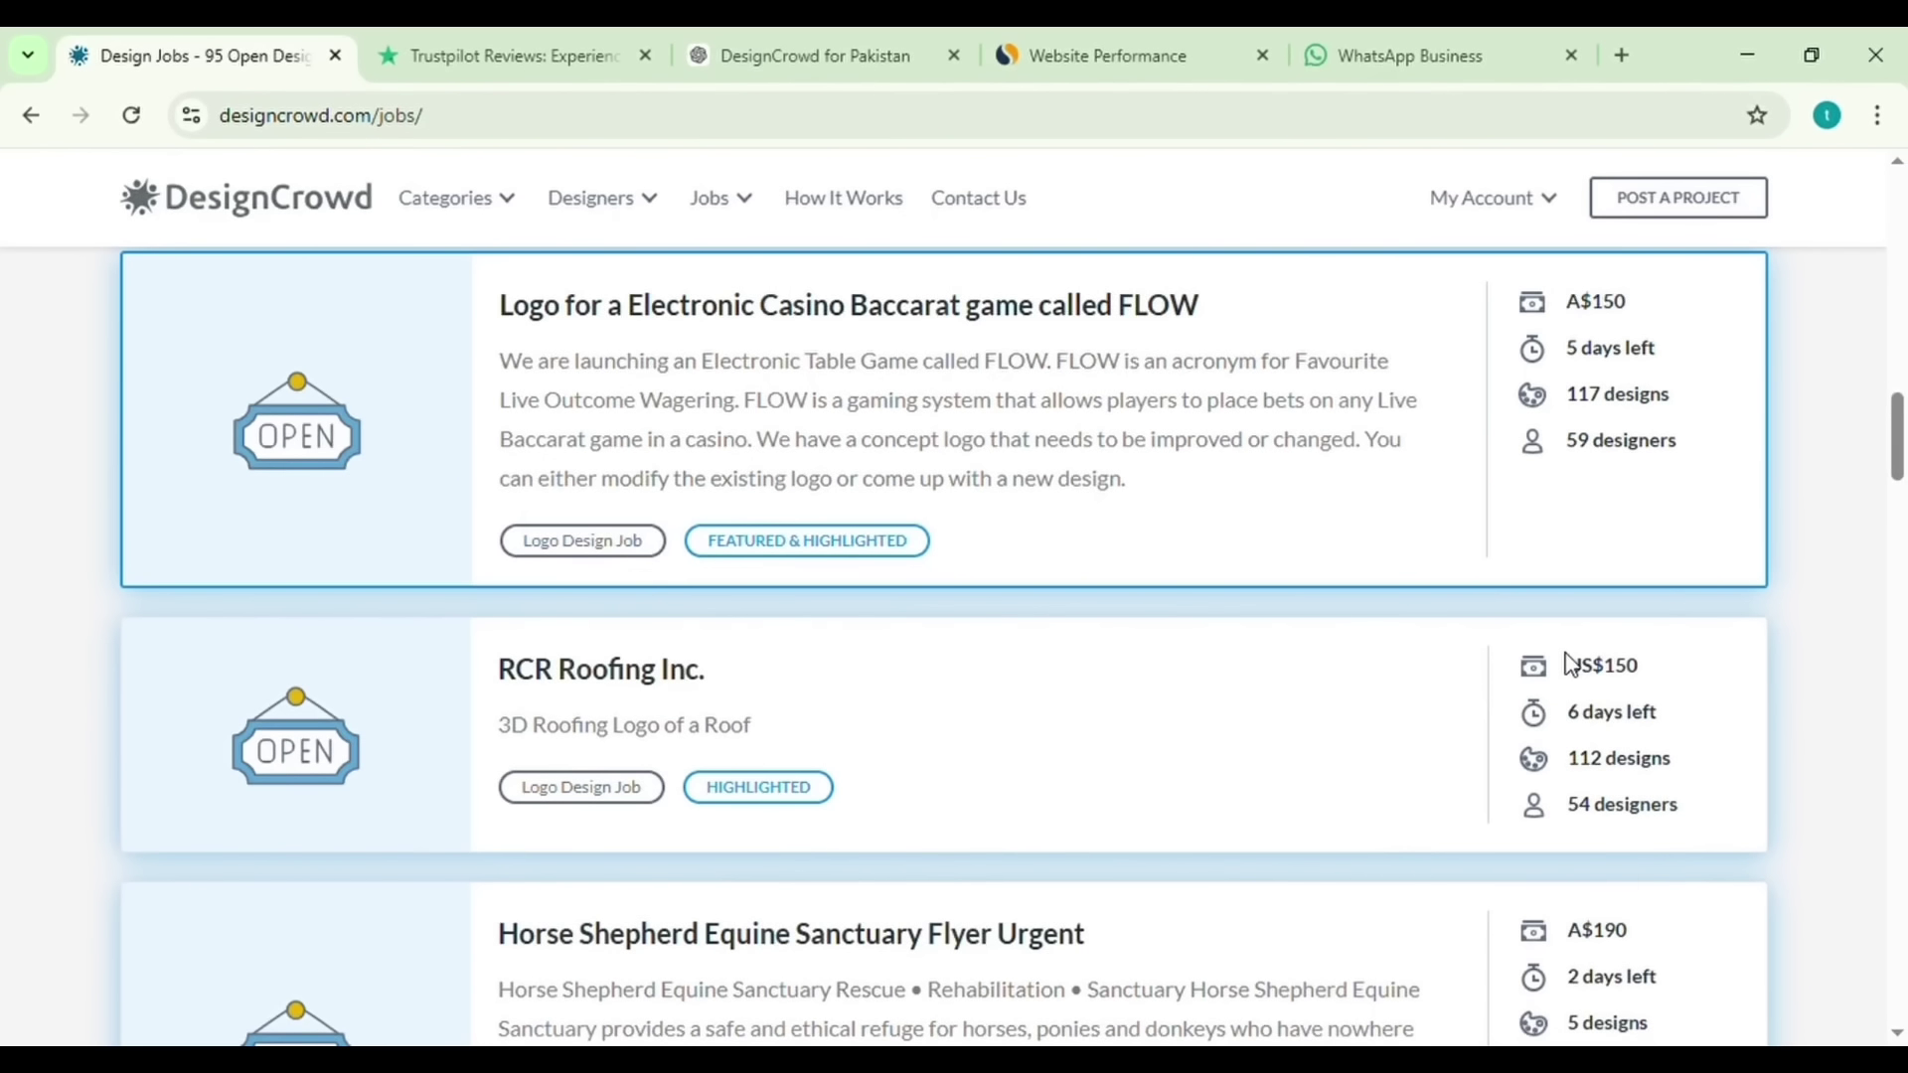
pyautogui.moveTo(1567, 661); pyautogui.dragTo(1651, 655)
pyautogui.click(1655, 656)
pyautogui.scroll(-4, 1656, 655)
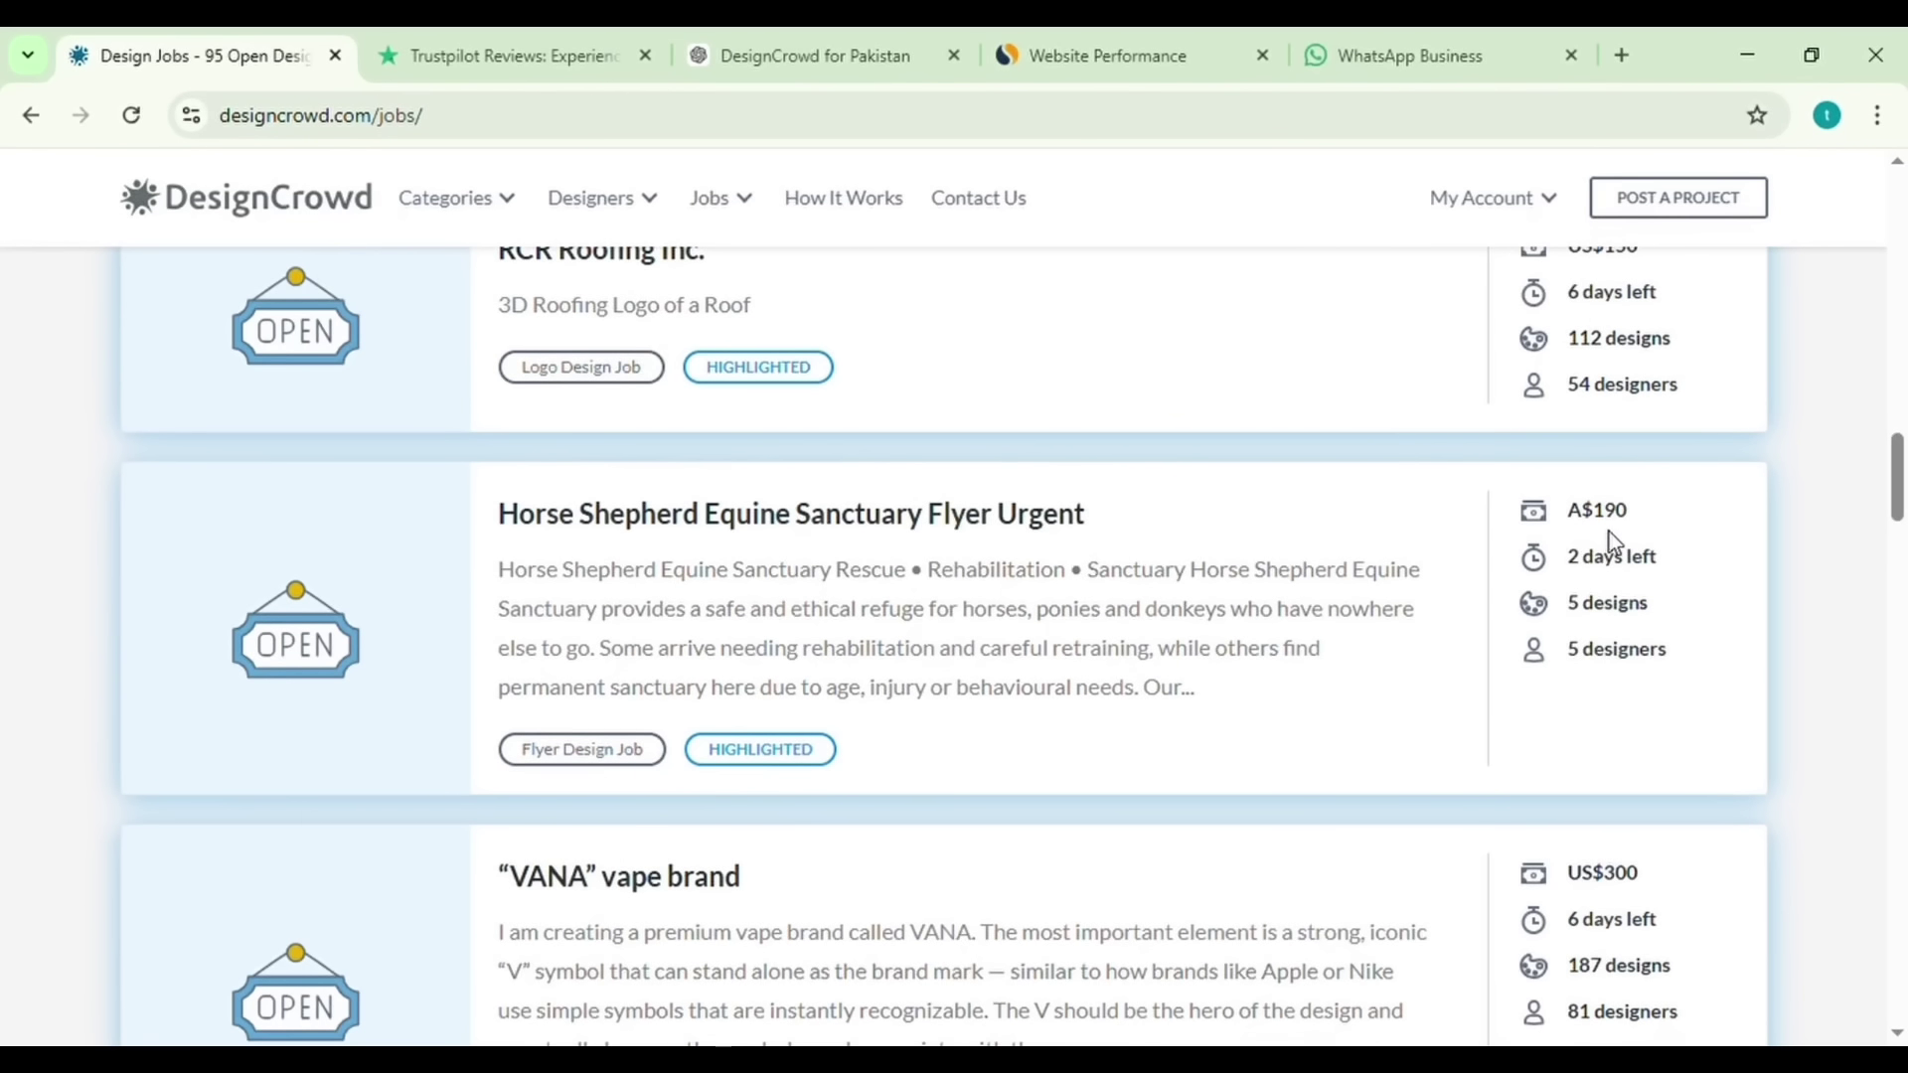
pyautogui.scroll(-2, 1587, 791)
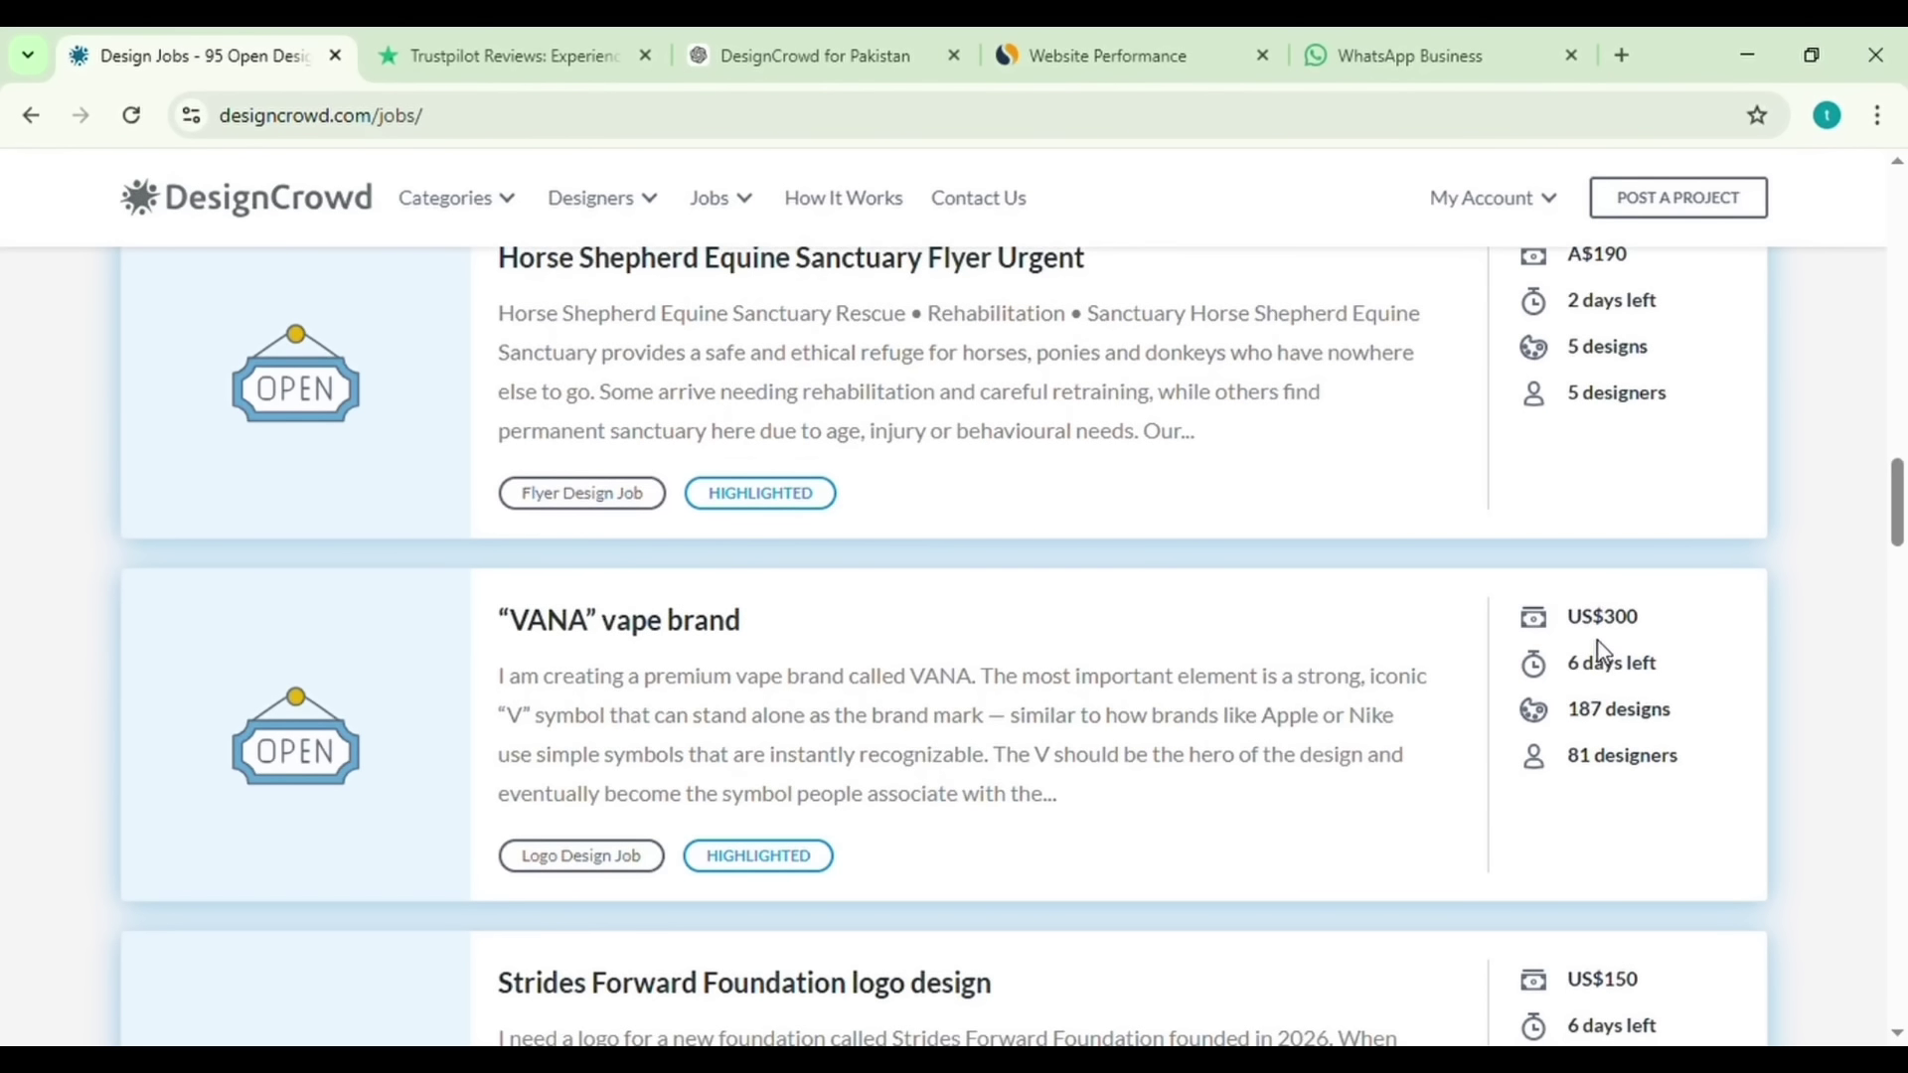
pyautogui.scroll(-3, 1598, 819)
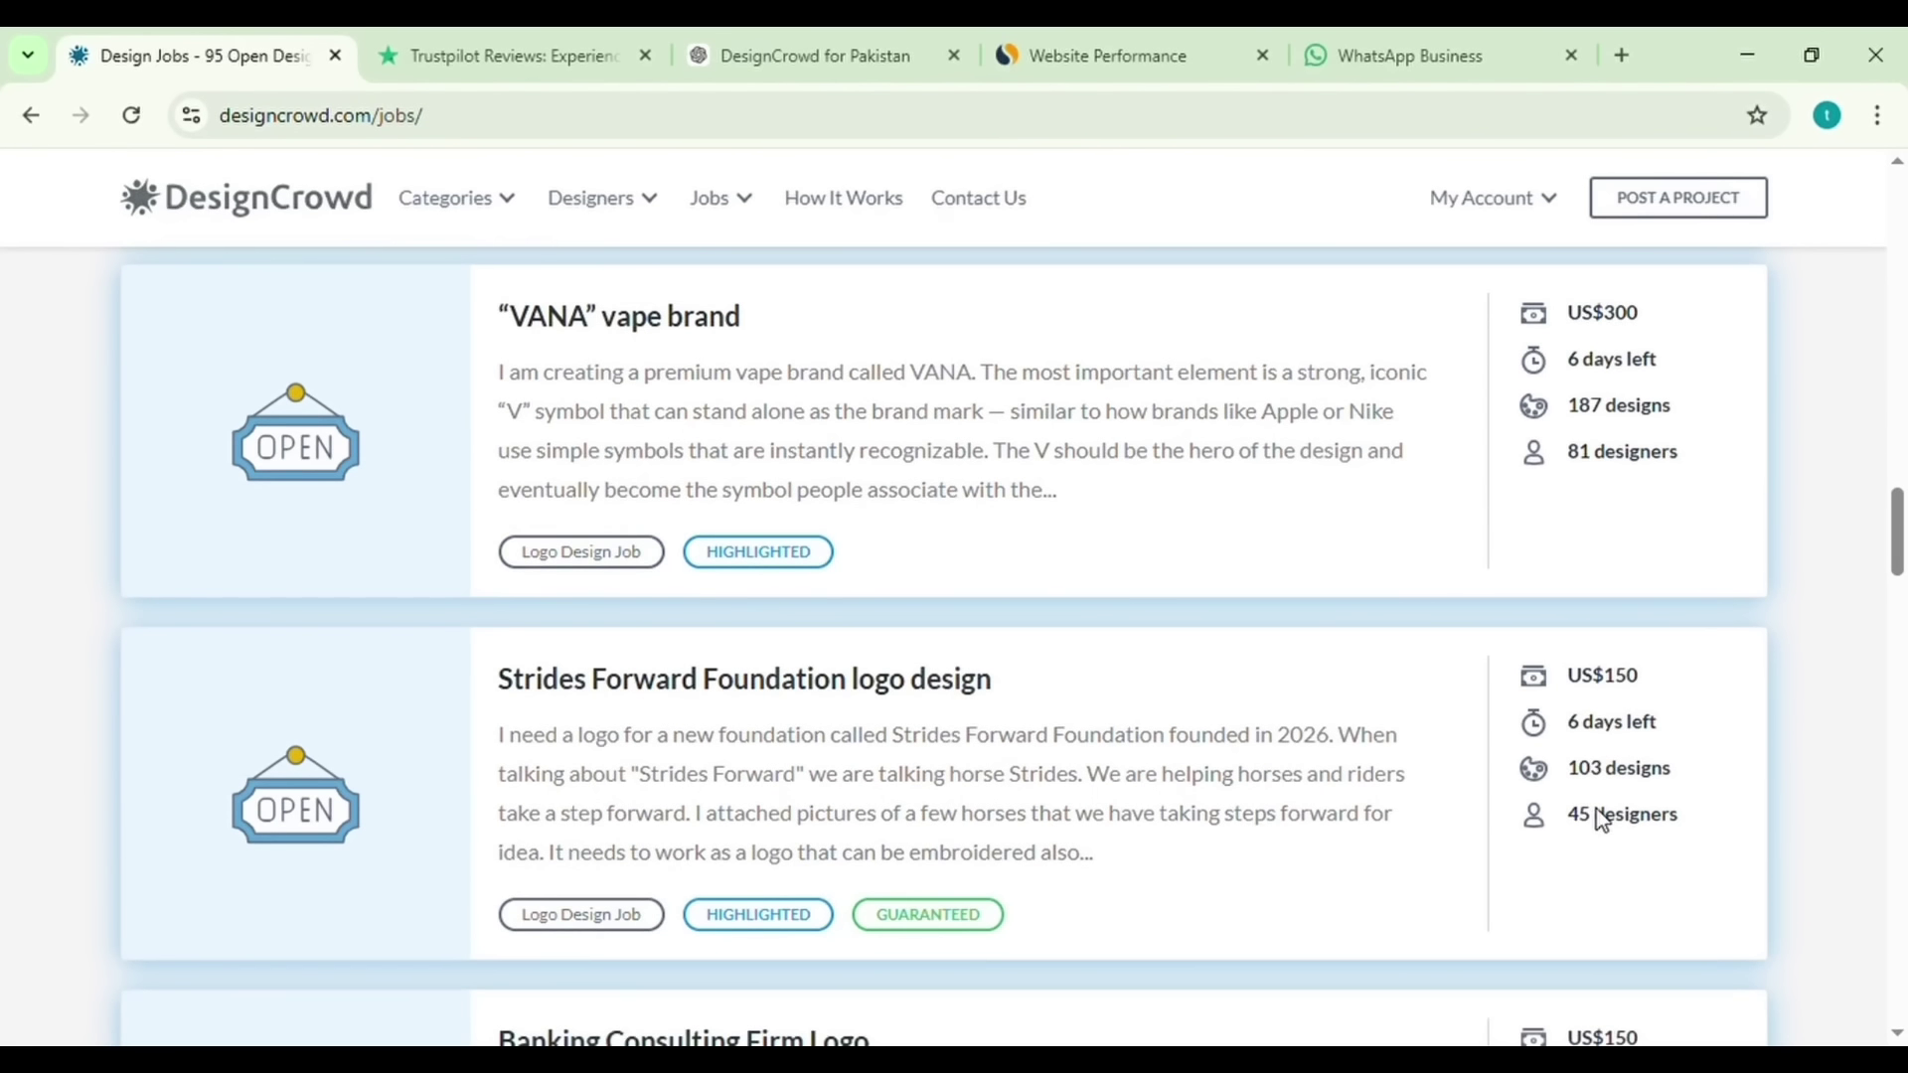
pyautogui.scroll(-3, 1597, 860)
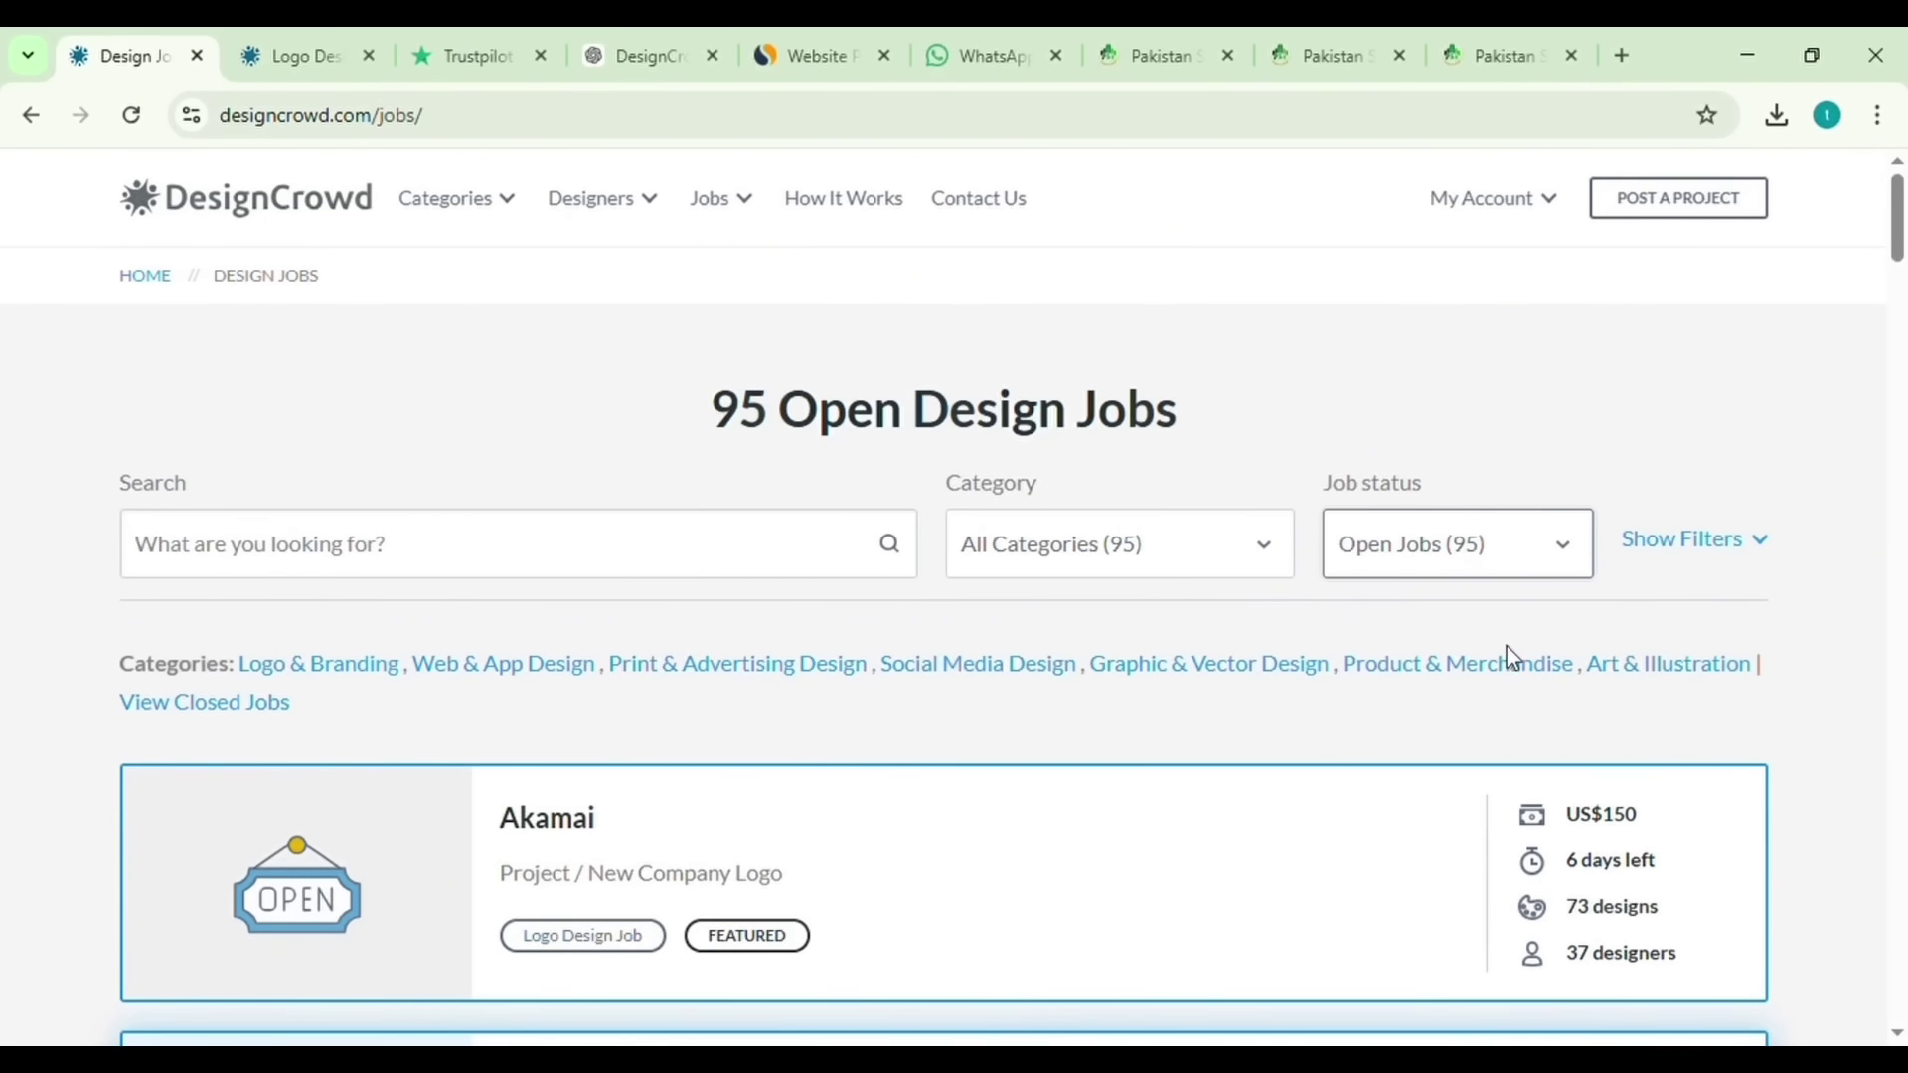
# - Filter the open jobs to the Print & Advertising Design category and highlight the start of the results heading
pyautogui.click(1522, 640)
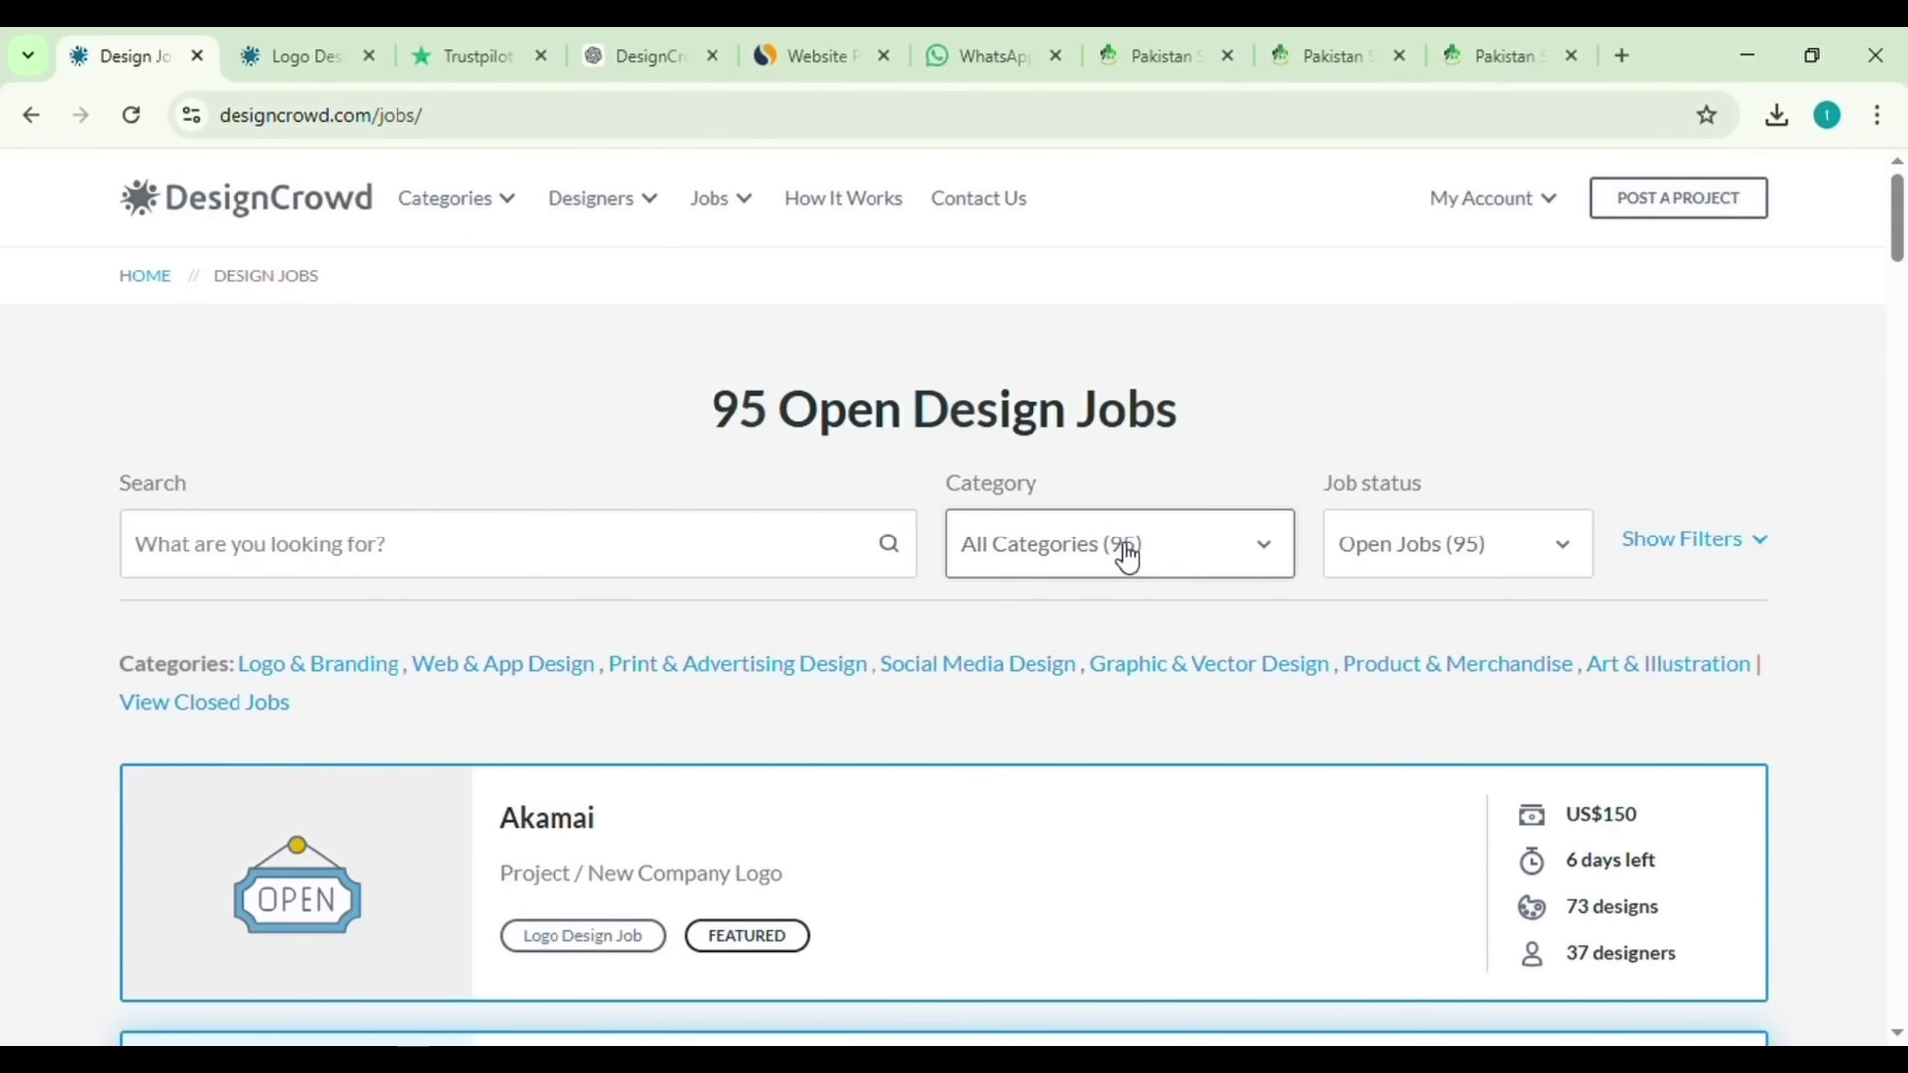
pyautogui.click(1093, 715)
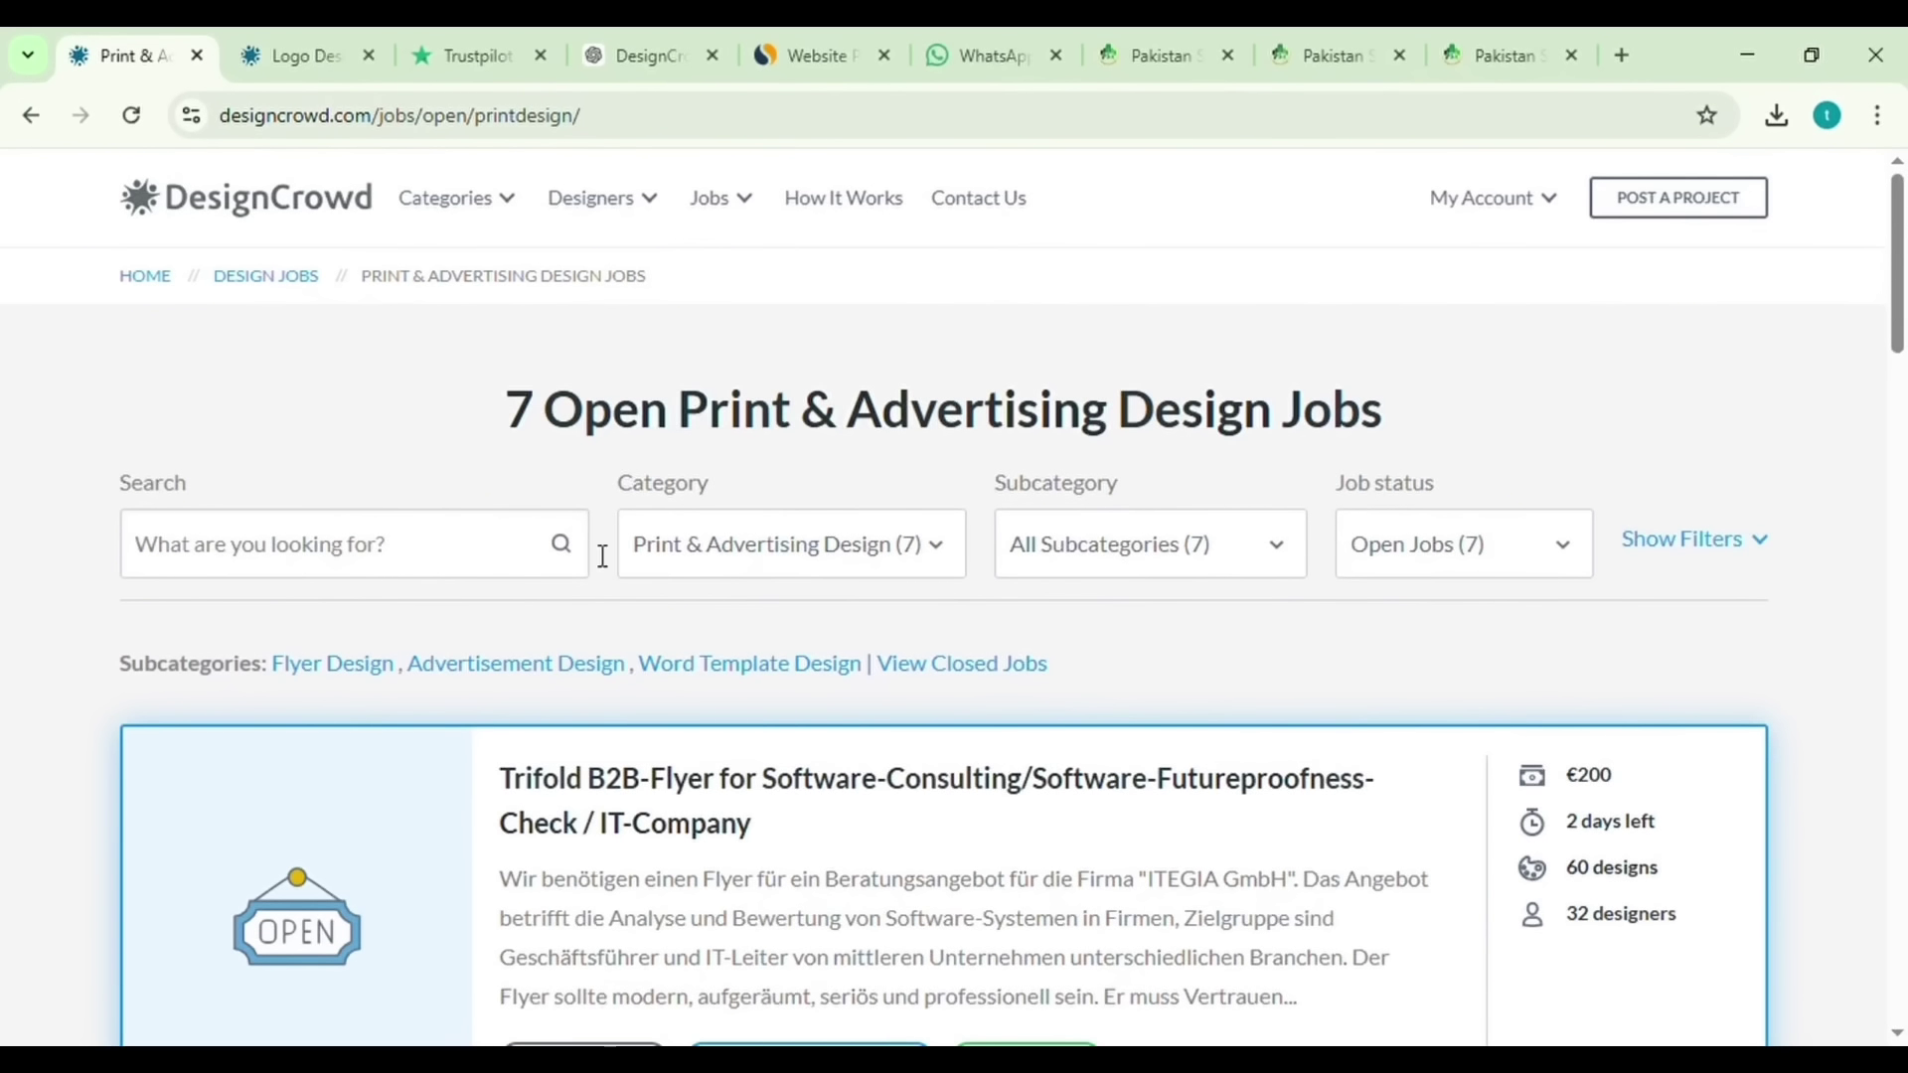
pyautogui.moveTo(506, 415); pyautogui.dragTo(618, 418)
pyautogui.click(618, 418)
# - Look through the open print and advertising design jobs, checking their descriptions, prizes, deadlines and numbers of competing designers
pyautogui.scroll(-3, 831, 715)
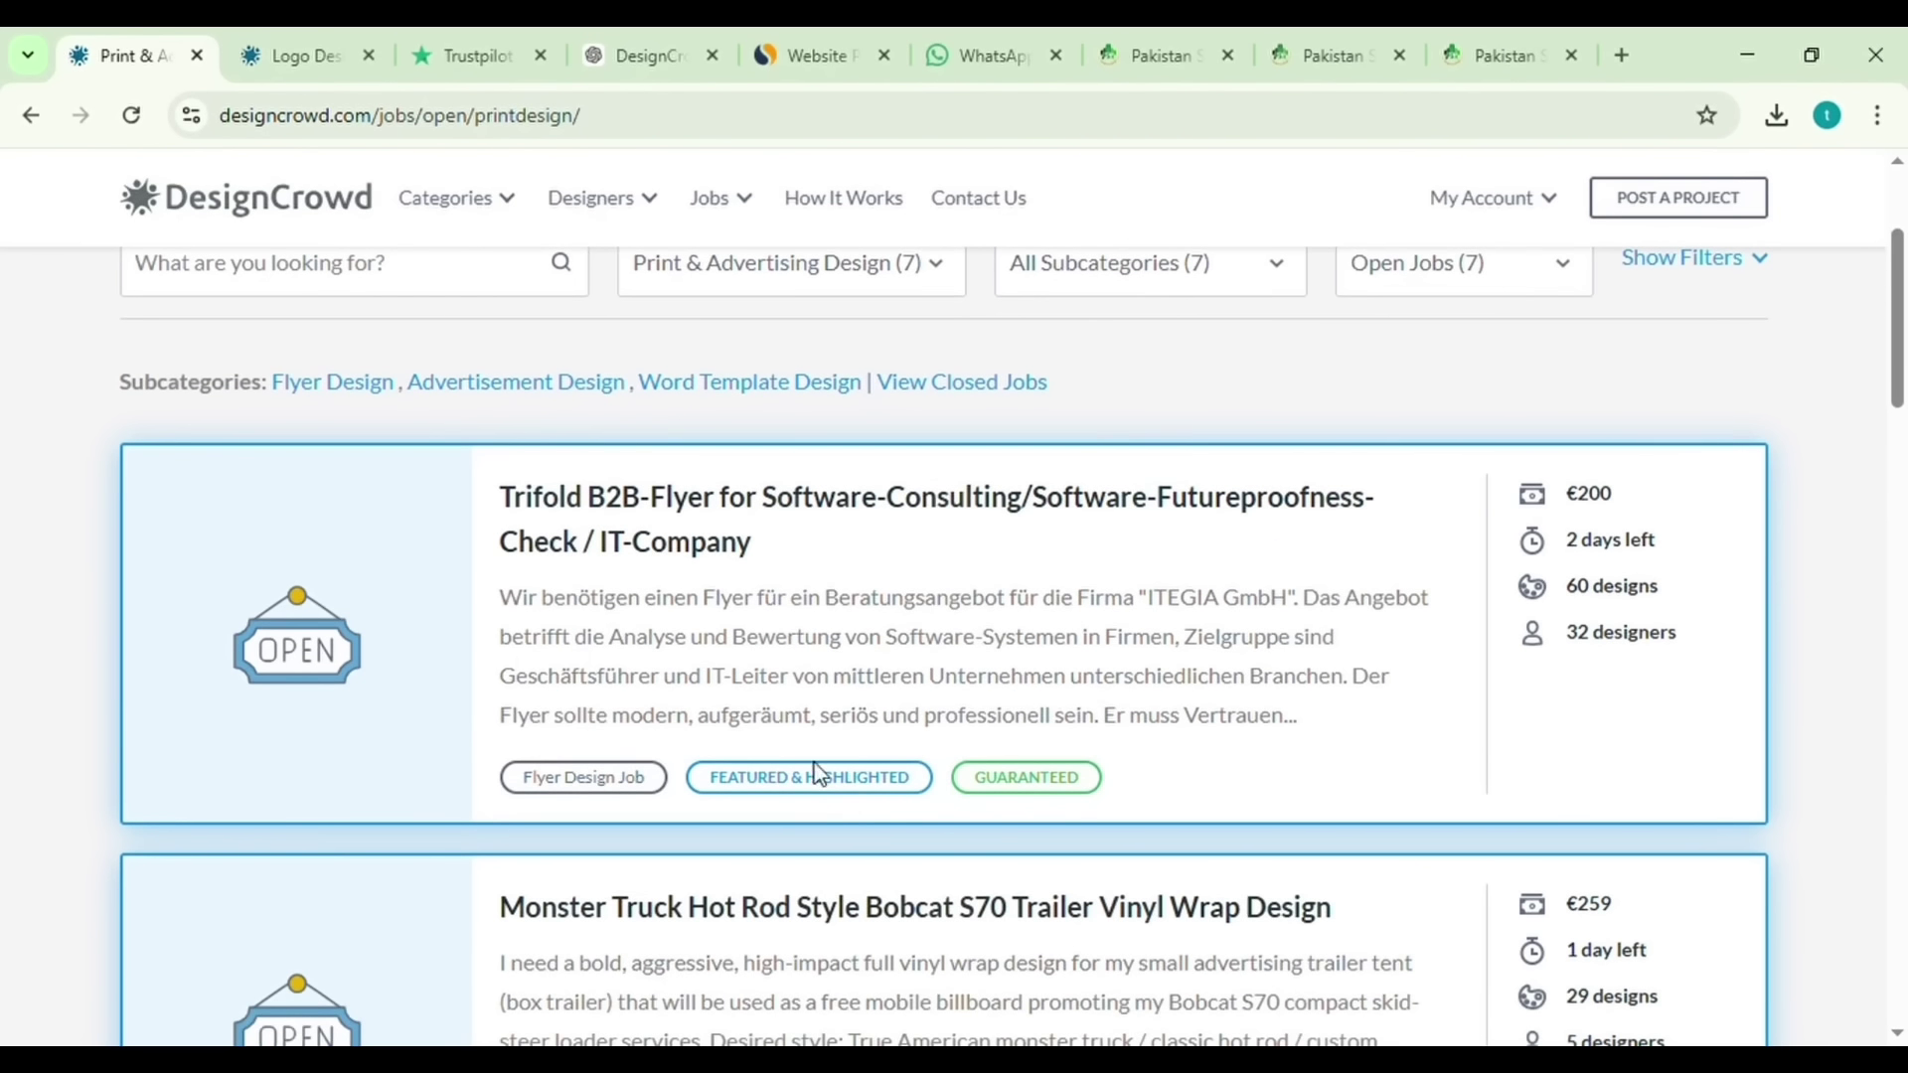
pyautogui.scroll(-4, 1001, 945)
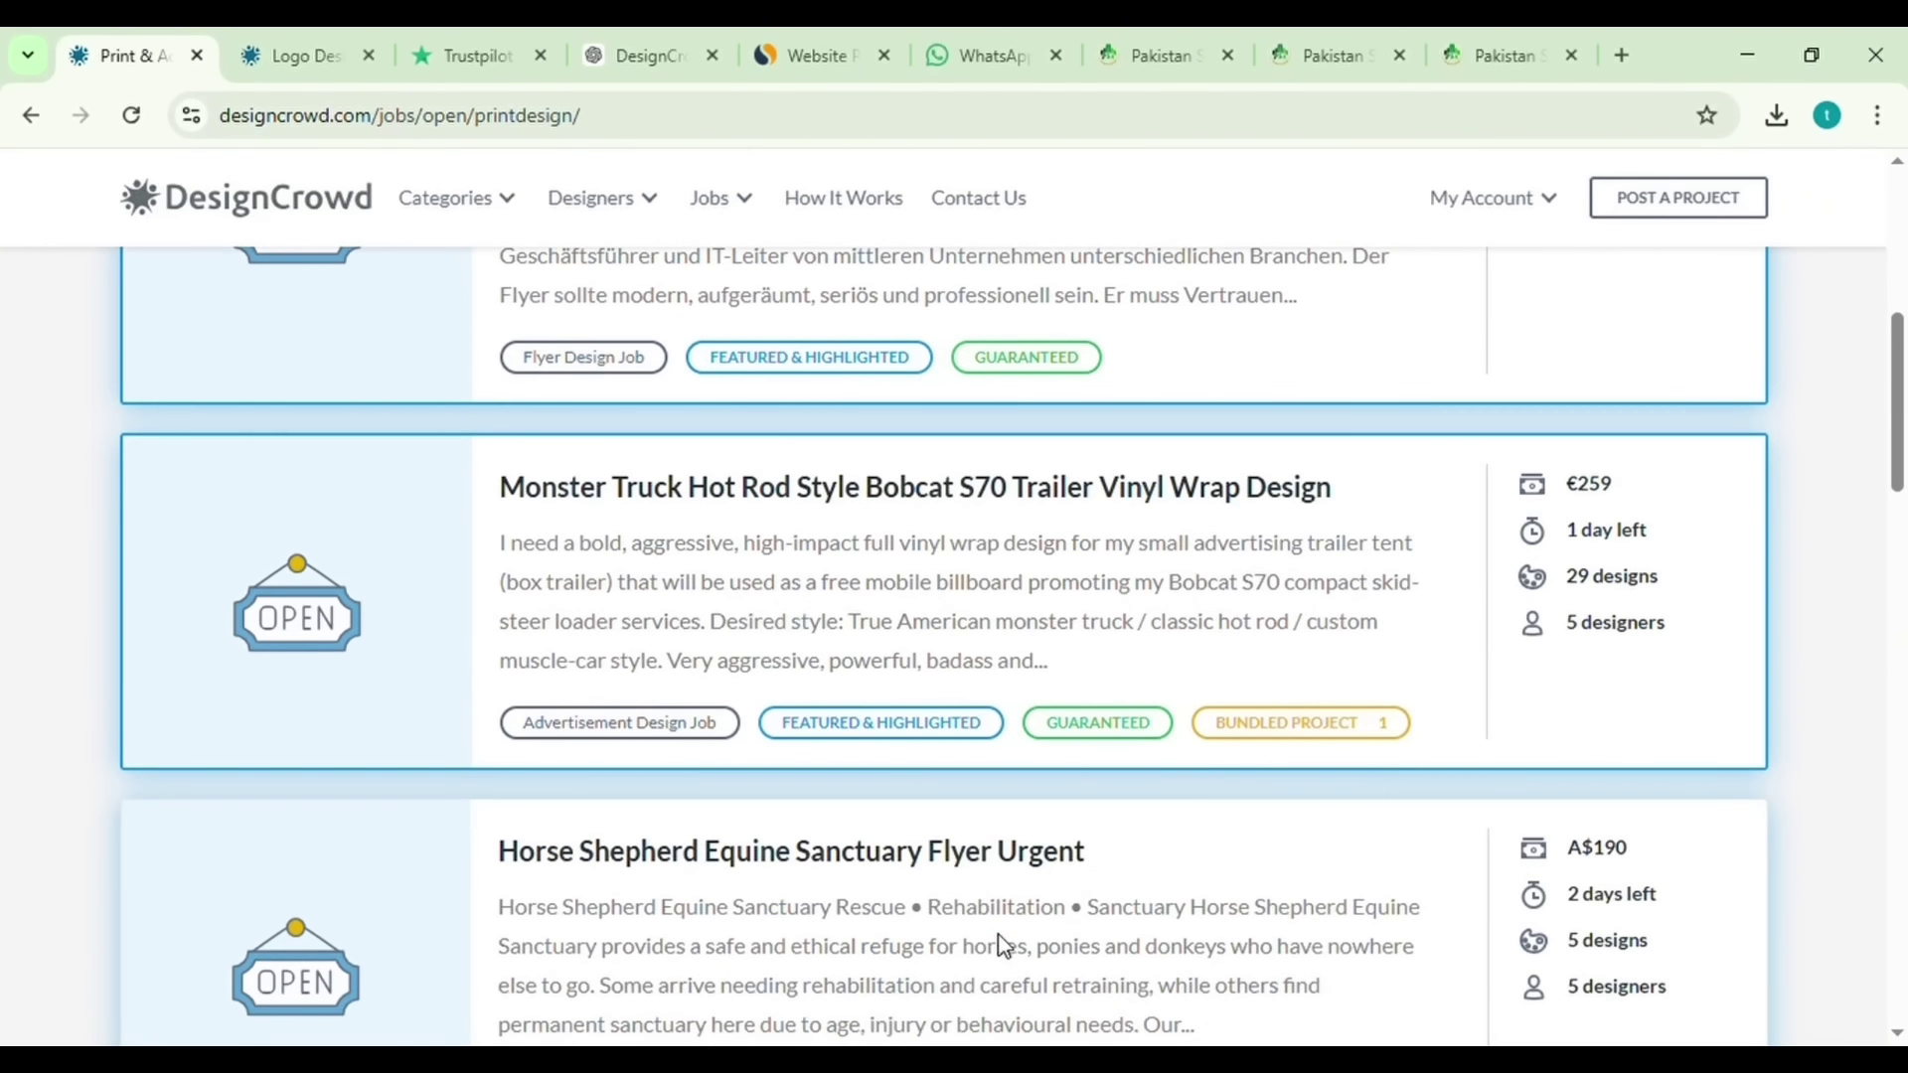
pyautogui.scroll(-1, 1011, 946)
pyautogui.scroll(-3, 998, 946)
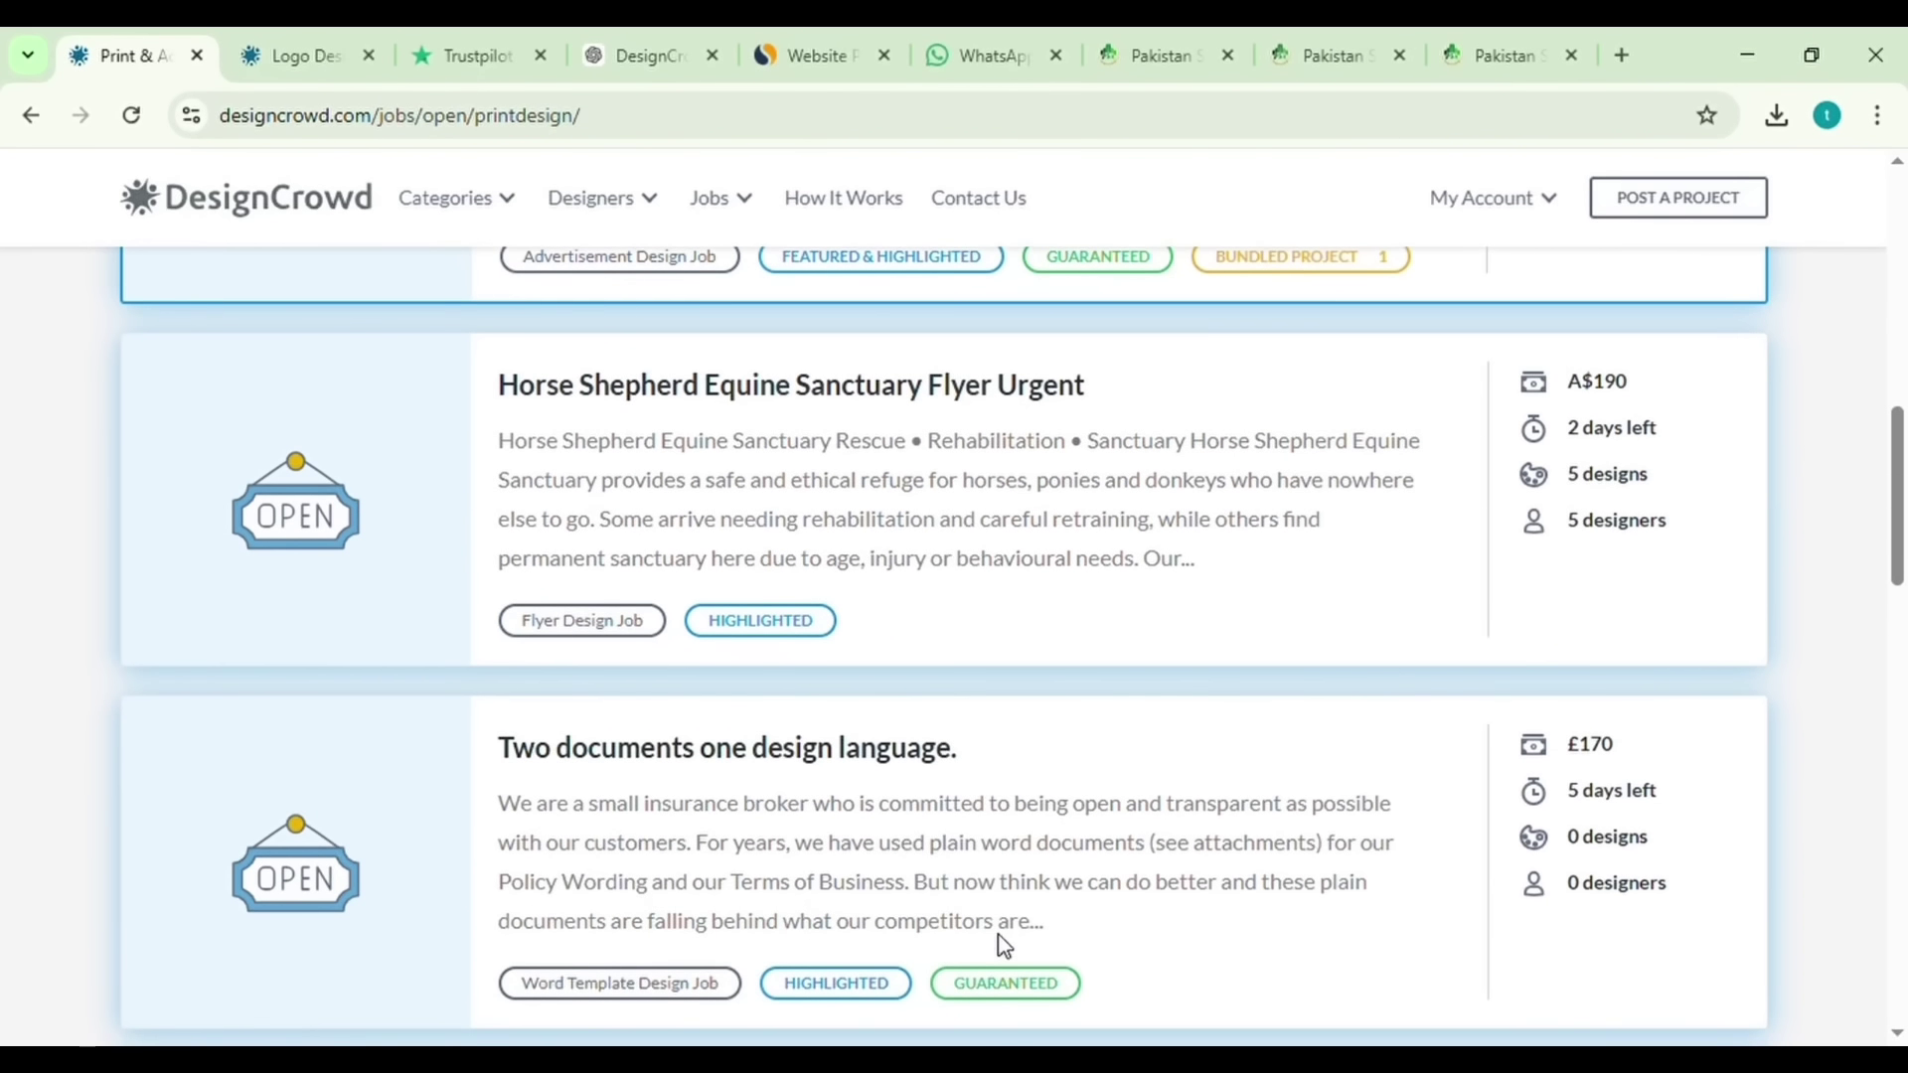
pyautogui.scroll(-8, 1021, 928)
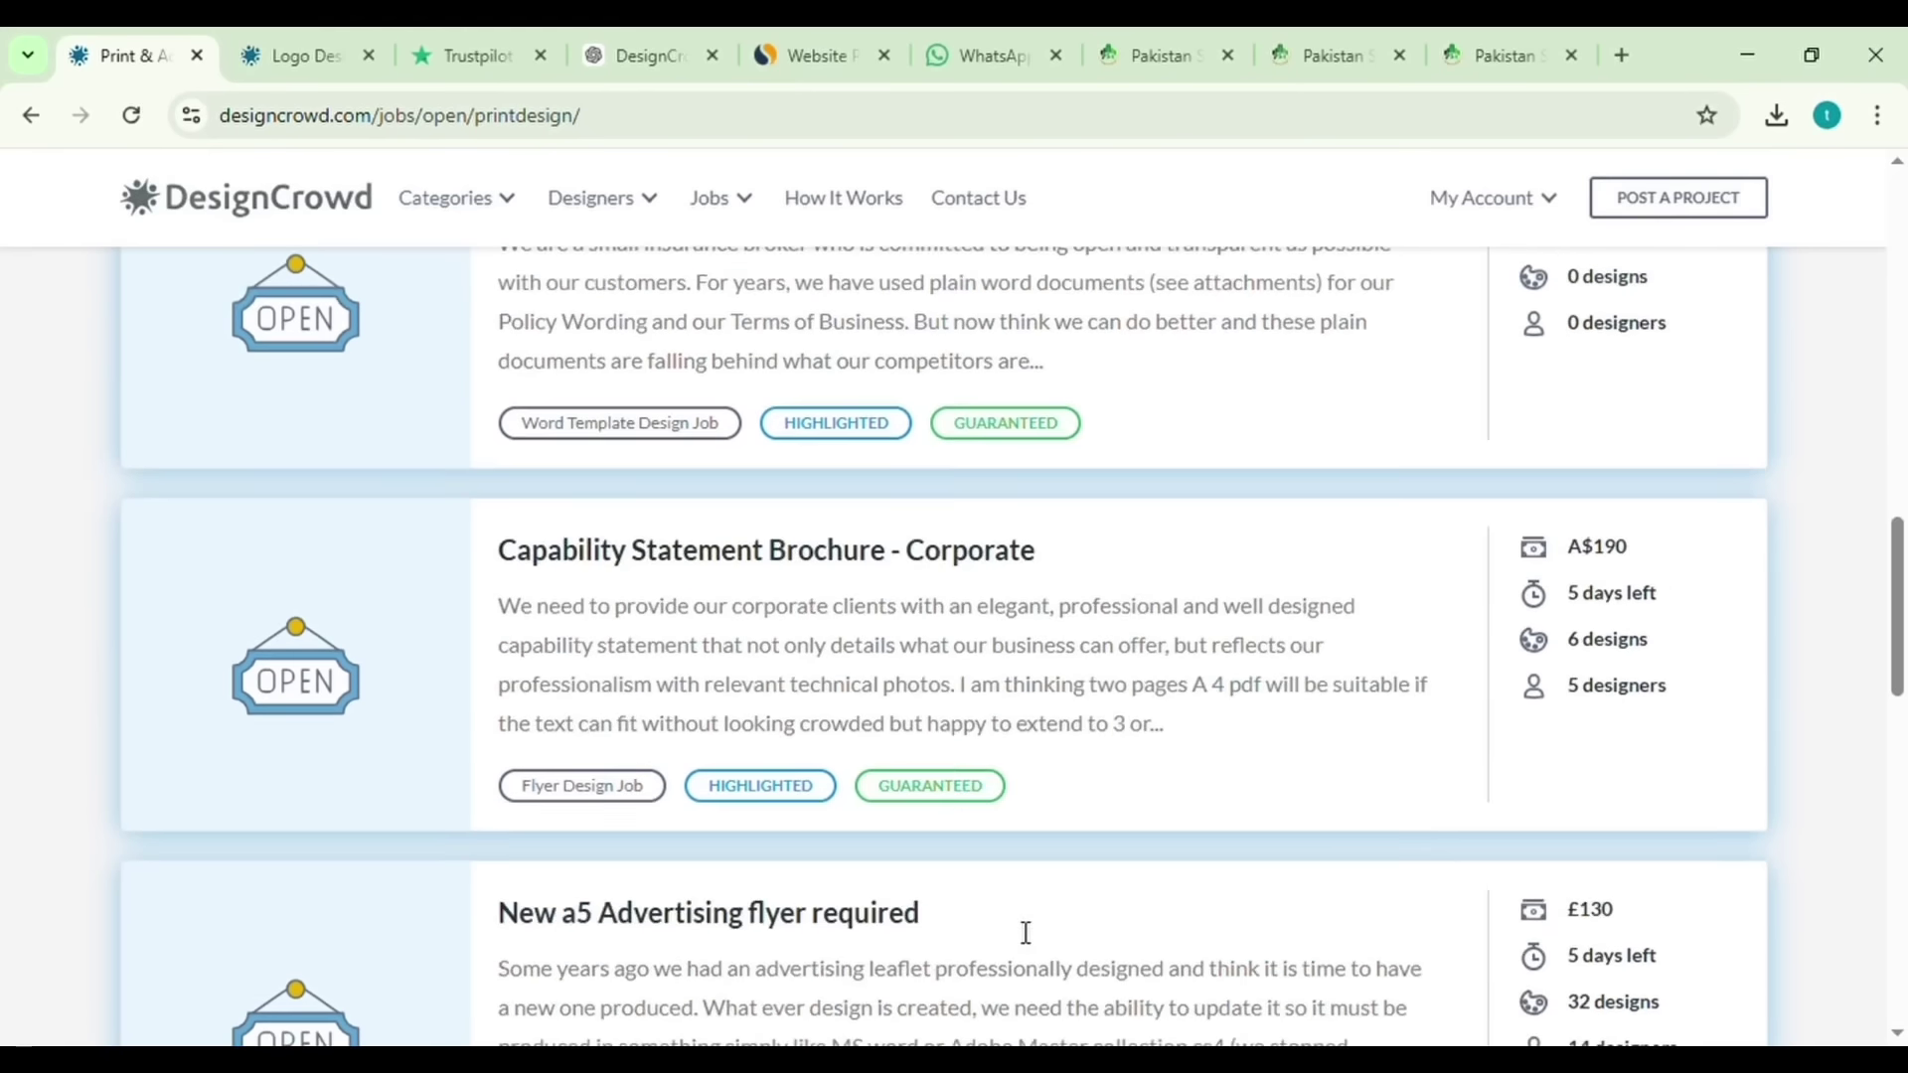
pyautogui.scroll(4, 1025, 932)
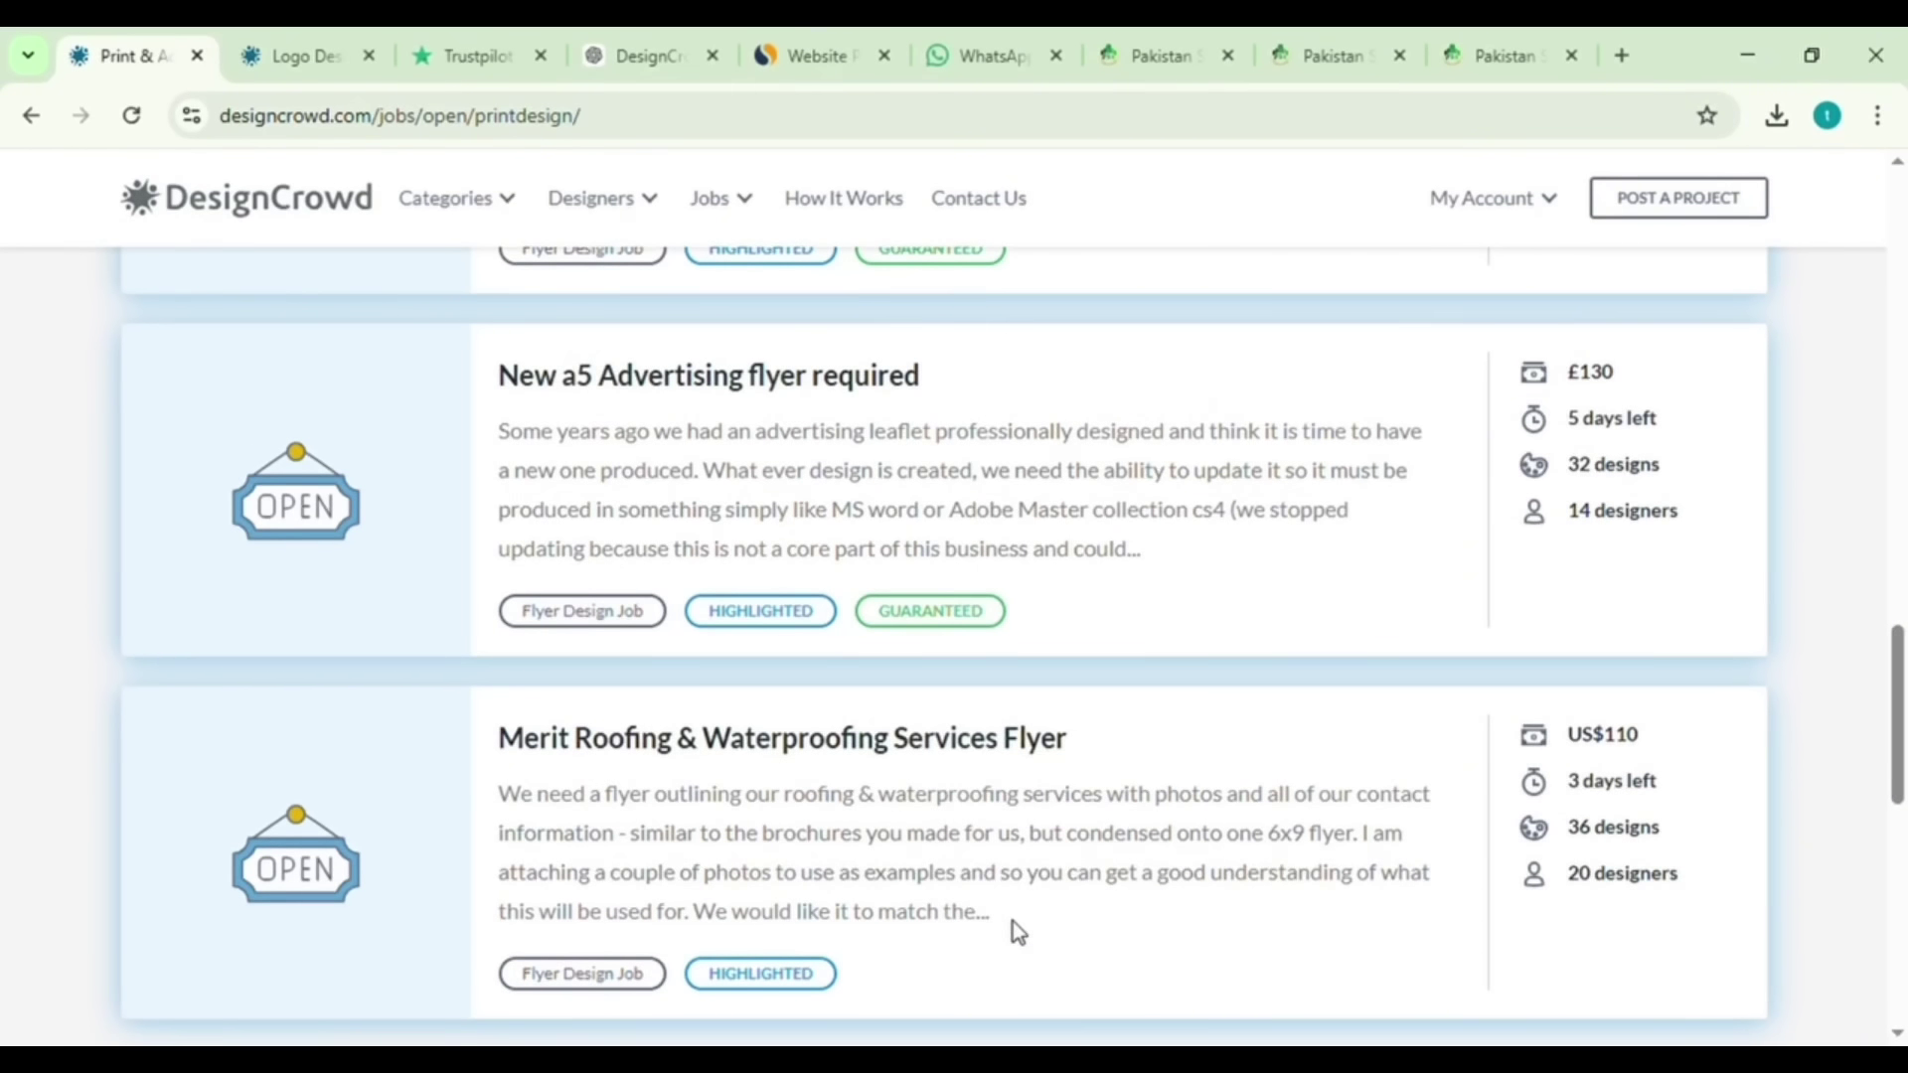
# - Open the Merit Roofing & Waterproofing Services Flyer job, highlight its prize amount and time left, and bring up its design brief
pyautogui.click(1011, 921)
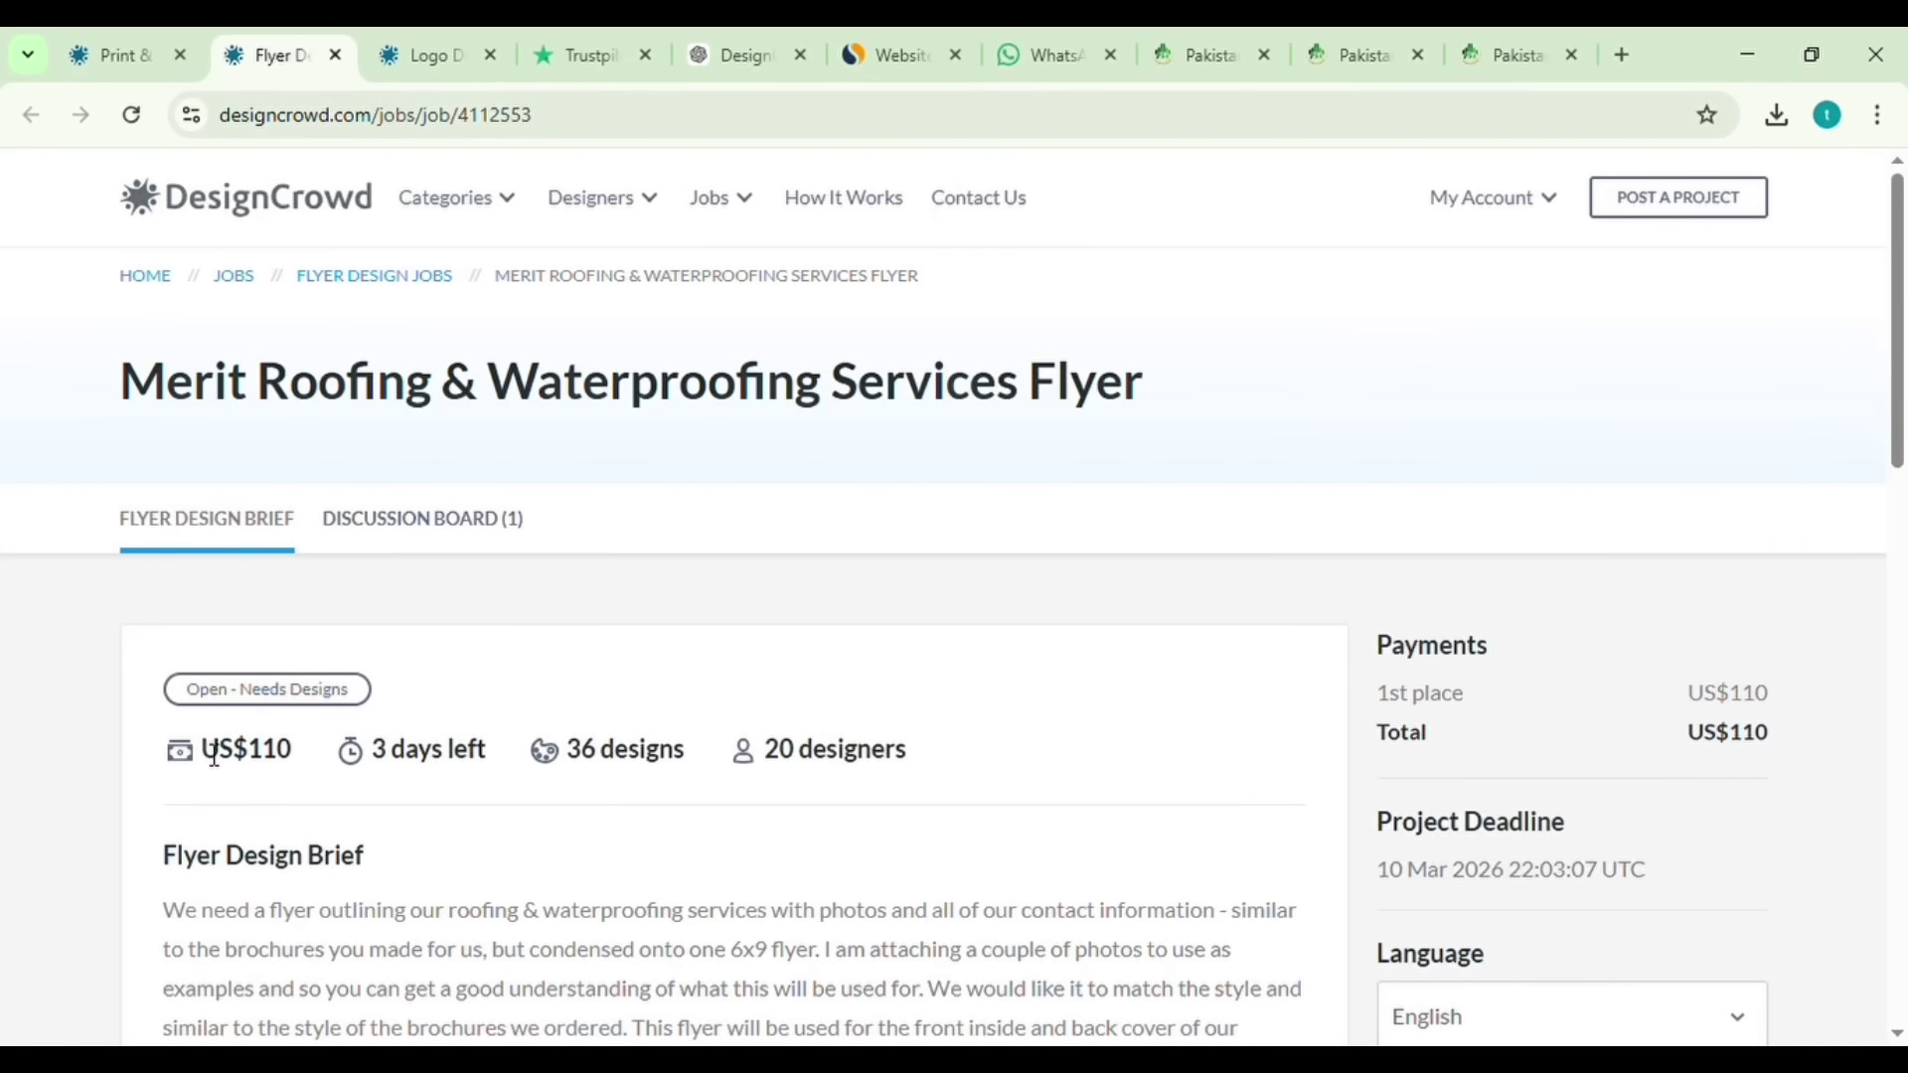
pyautogui.moveTo(204, 757); pyautogui.dragTo(324, 751)
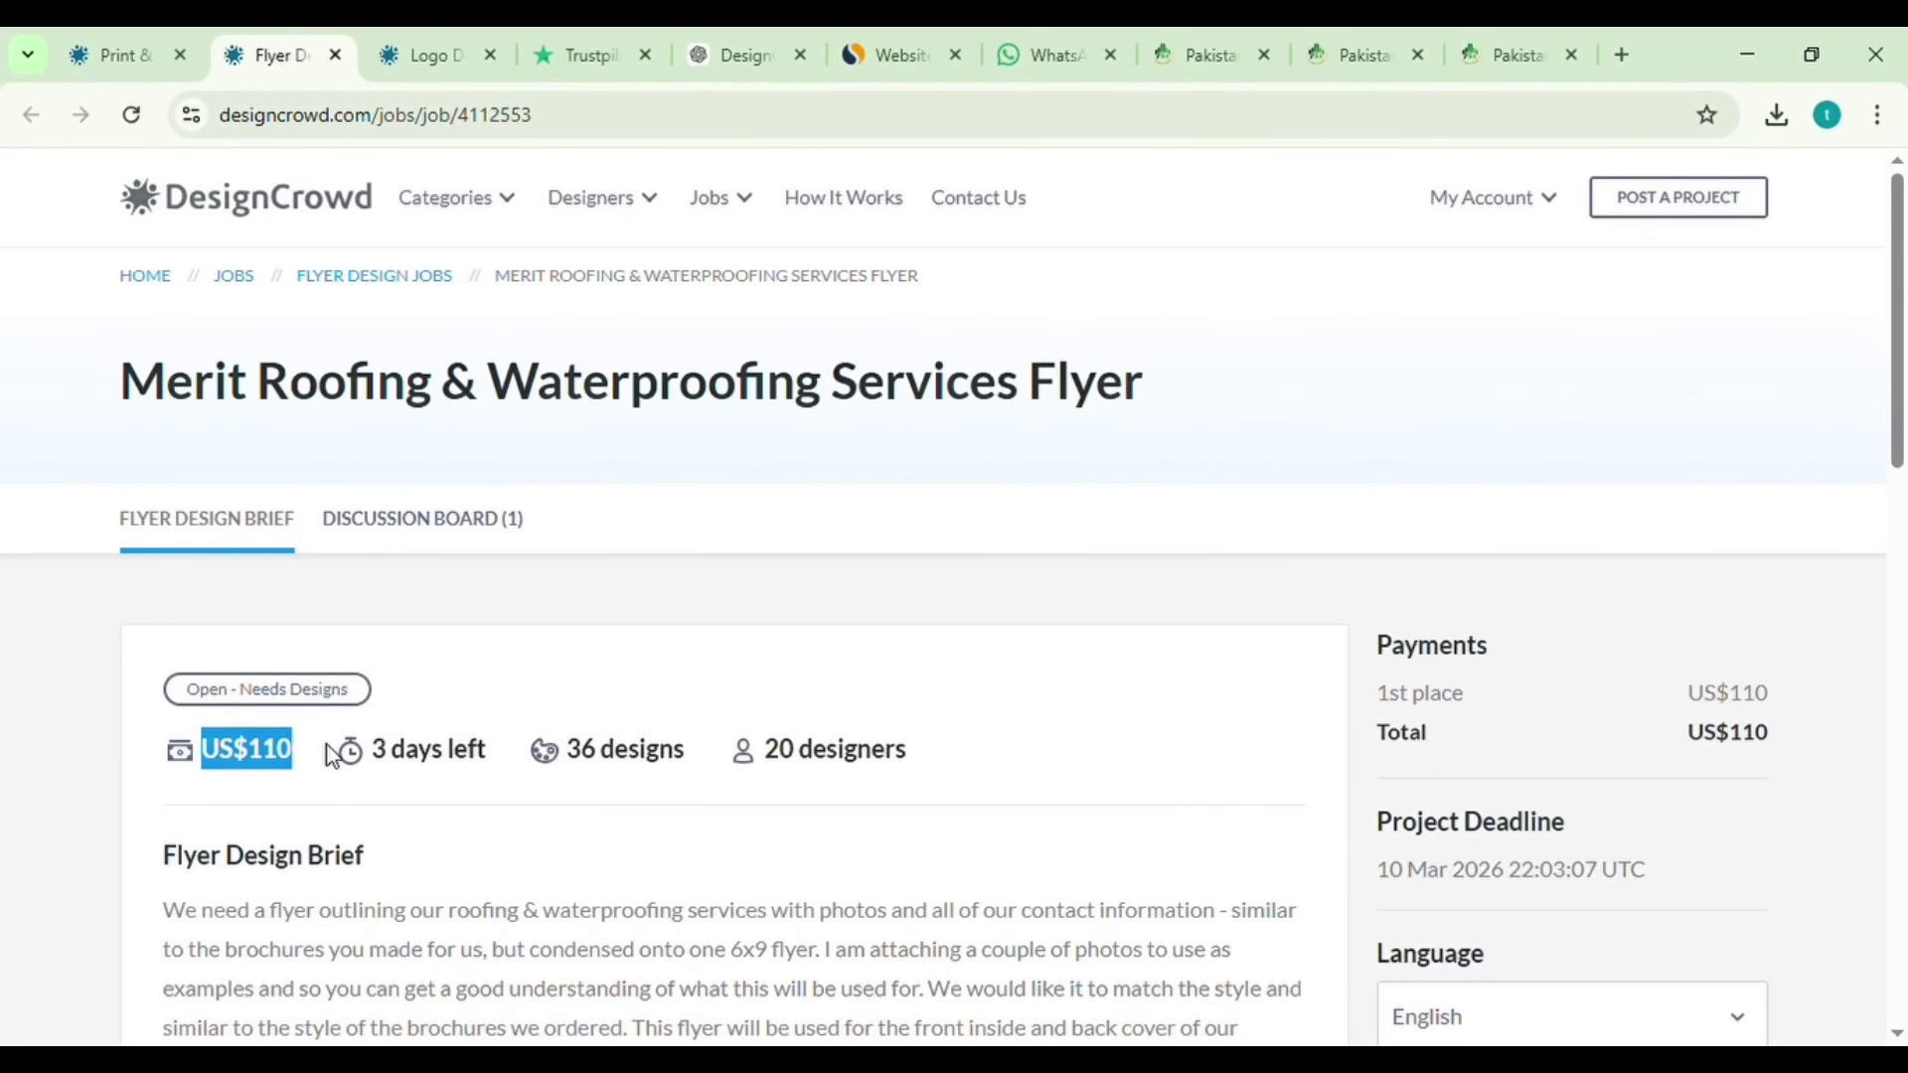
pyautogui.click(331, 757)
pyautogui.moveTo(374, 749); pyautogui.dragTo(507, 751)
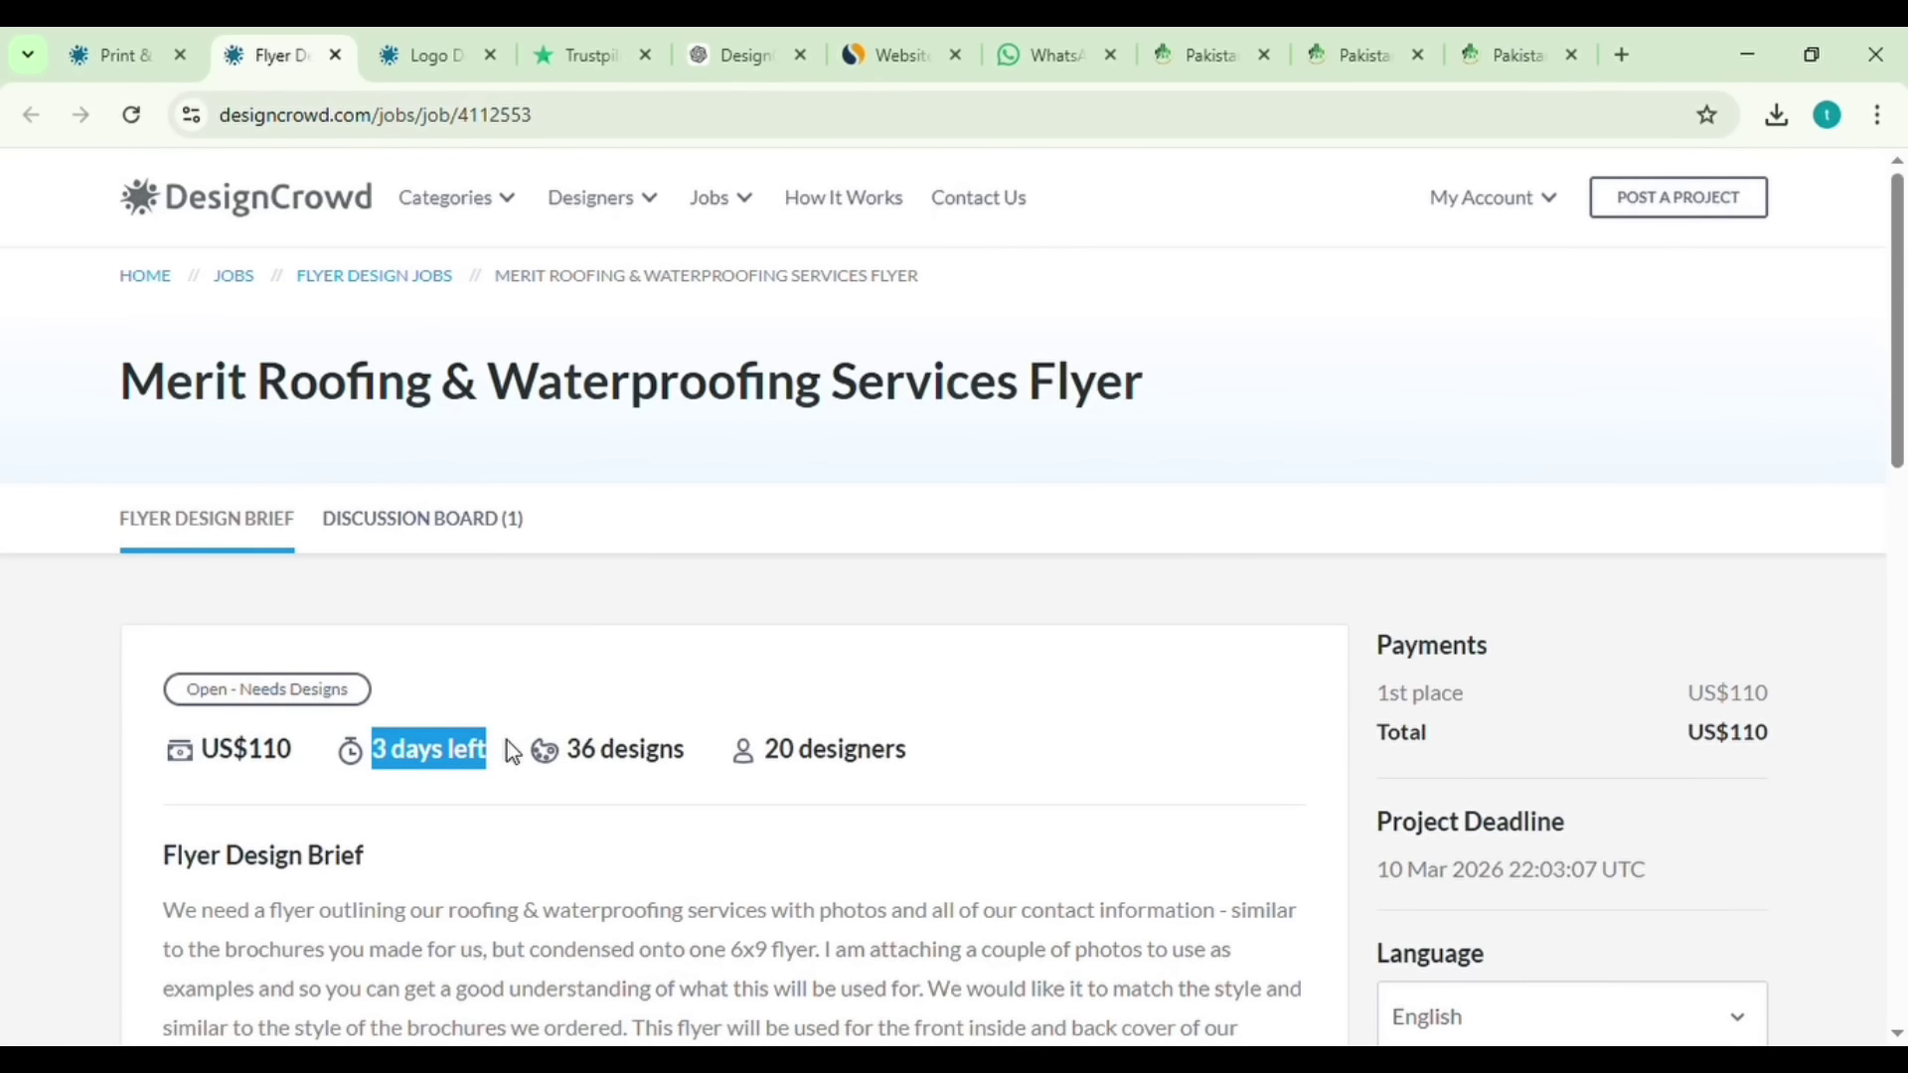
pyautogui.scroll(-1, 773, 815)
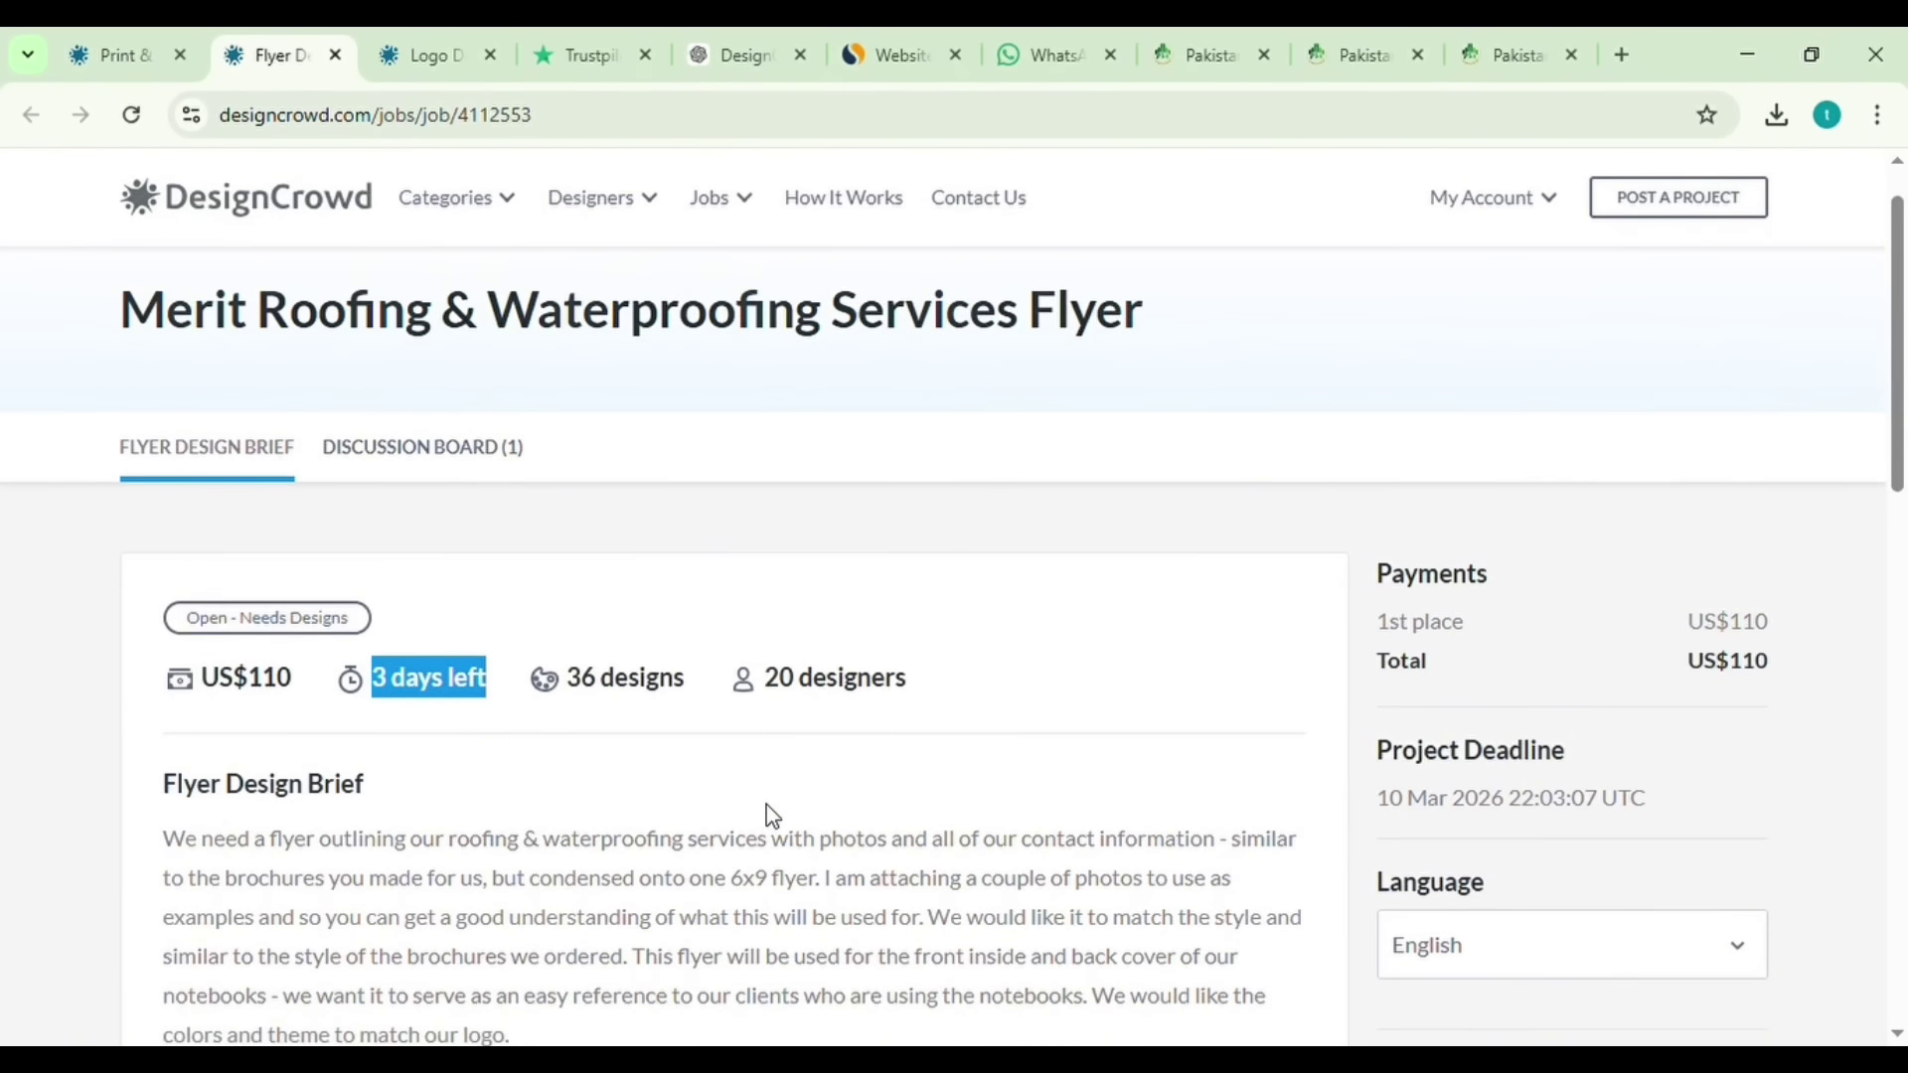
pyautogui.scroll(-2, 770, 814)
pyautogui.click(767, 813)
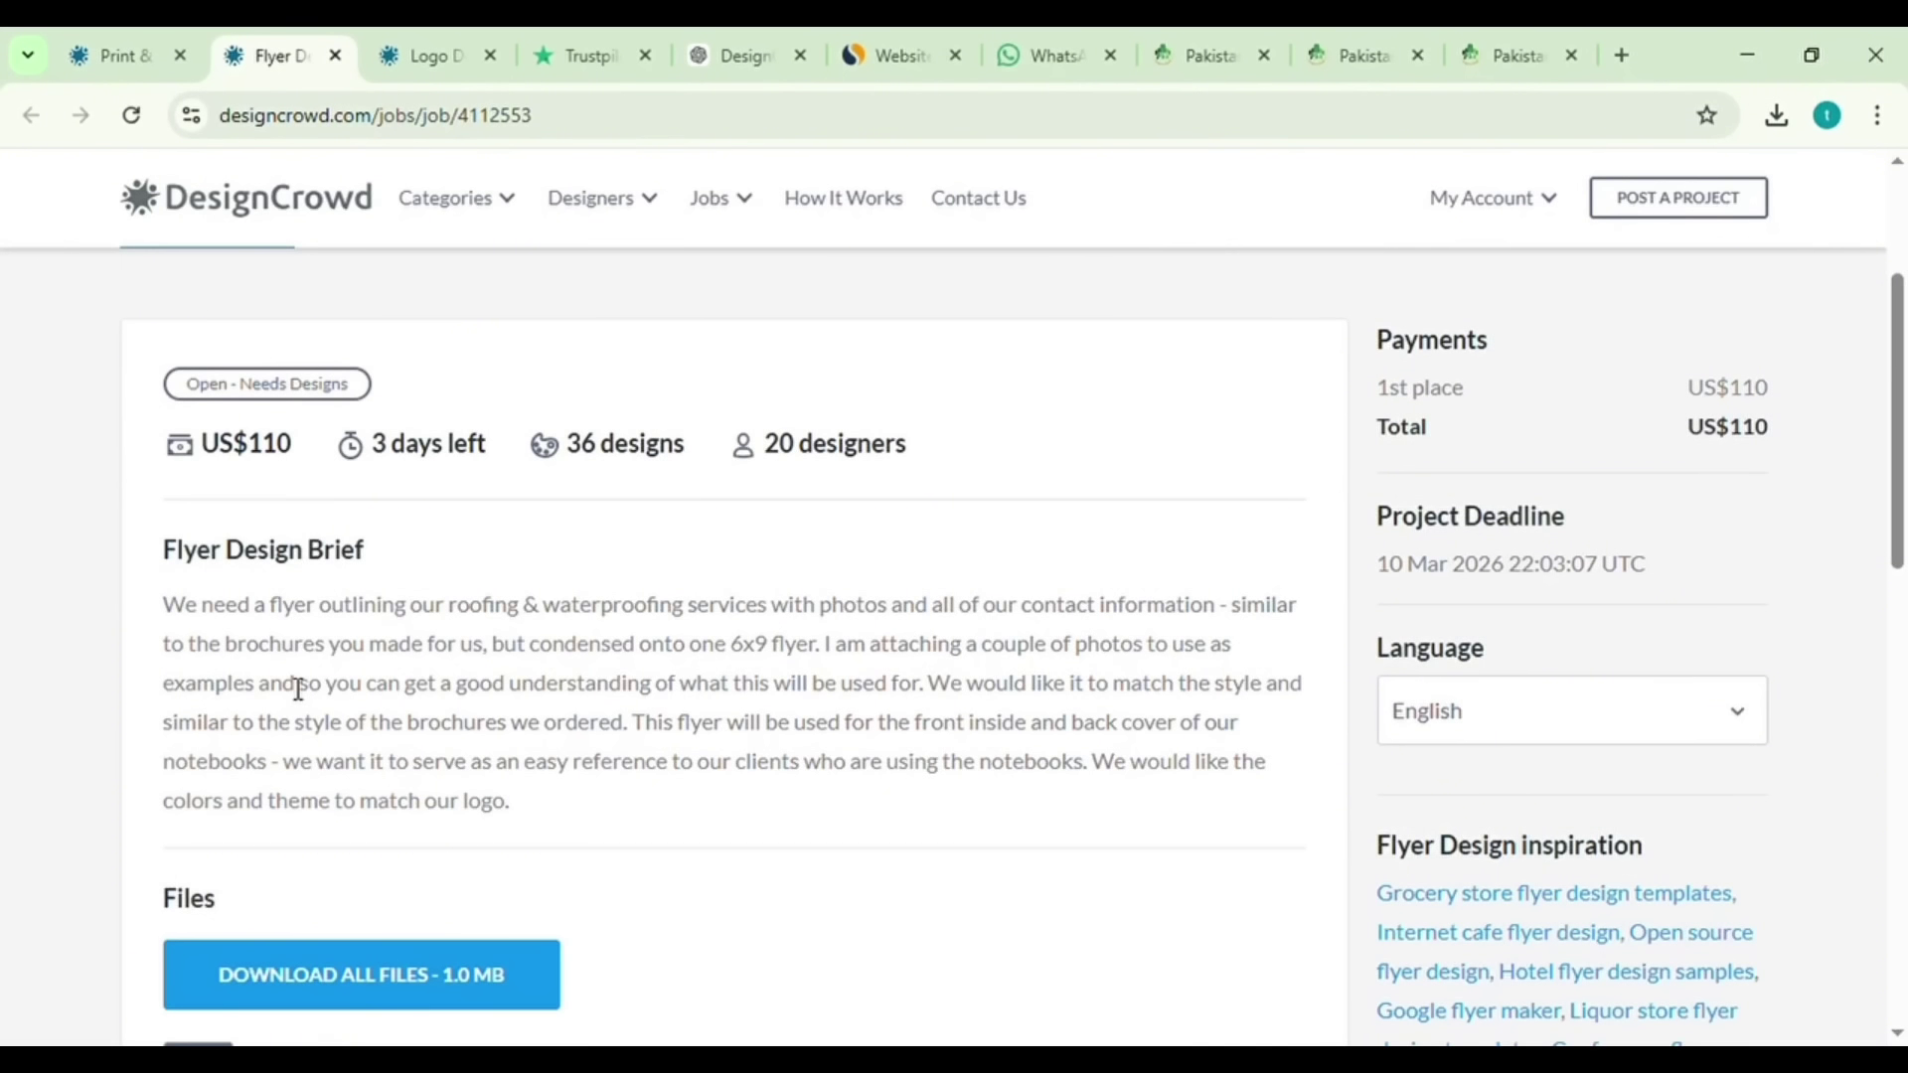
# - Copy the flyer design brief into a ChatGPT prompt ending "please mujhy ye urdu me btao or smjhao ye kaise krna hy" and submit it
pyautogui.moveTo(163, 600); pyautogui.dragTo(576, 807)
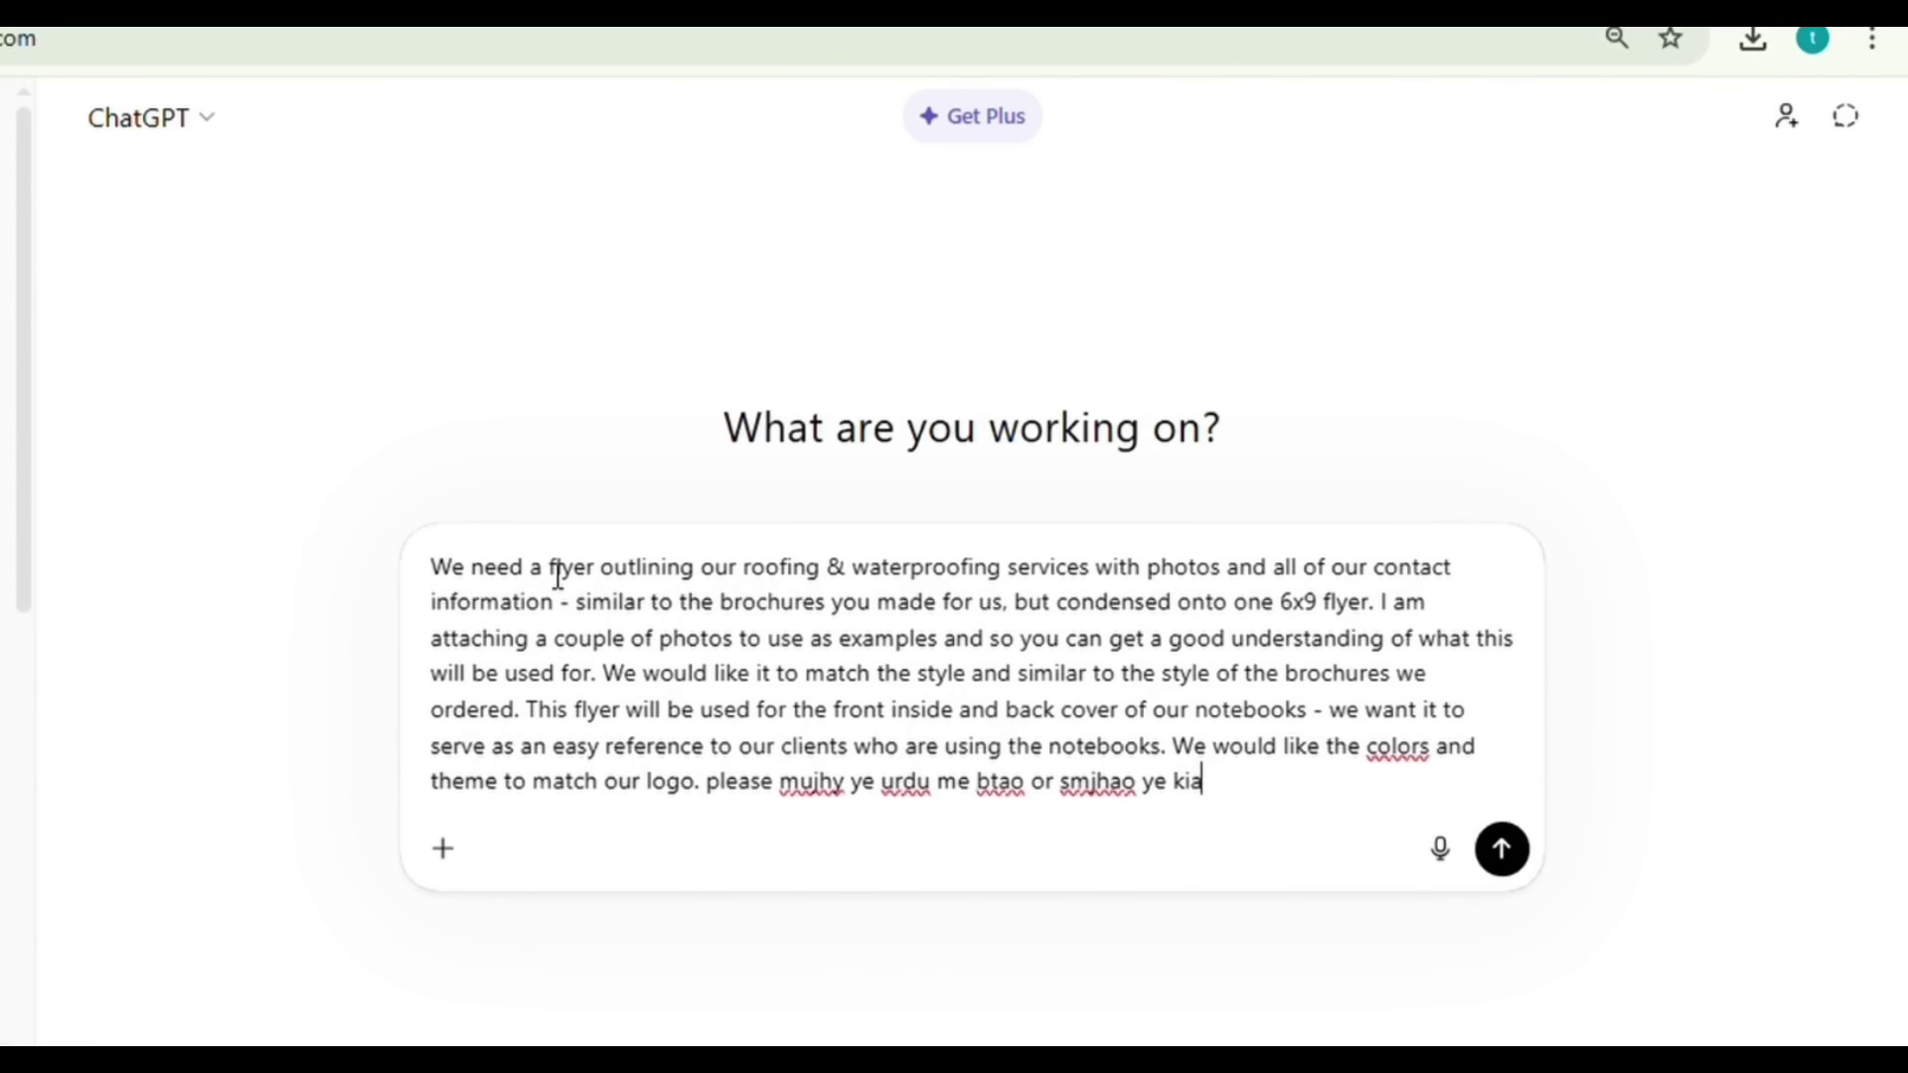
pyautogui.write('se')
pyautogui.press('BackSpace')
pyautogui.press('BackSpace')
pyautogui.press('BackSpace')
pyautogui.write('aise ')
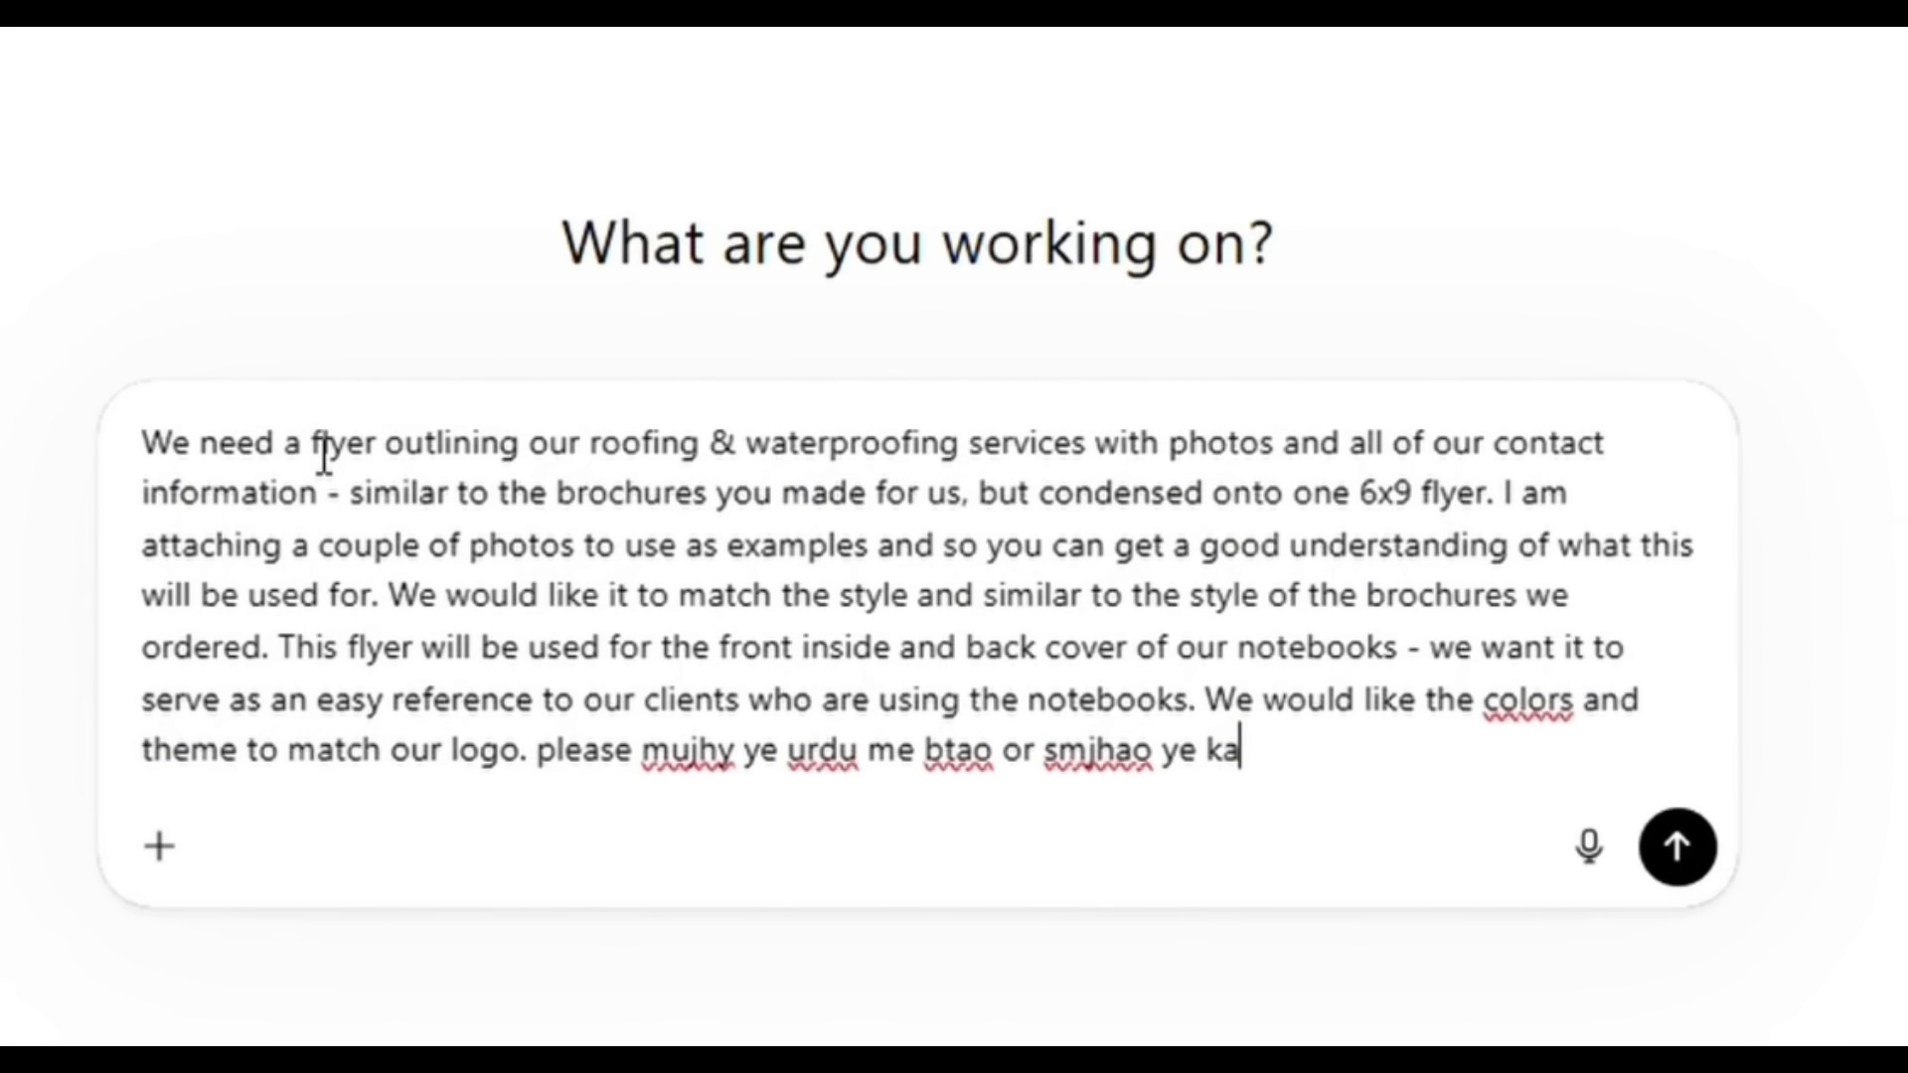
pyautogui.write('krna hy')
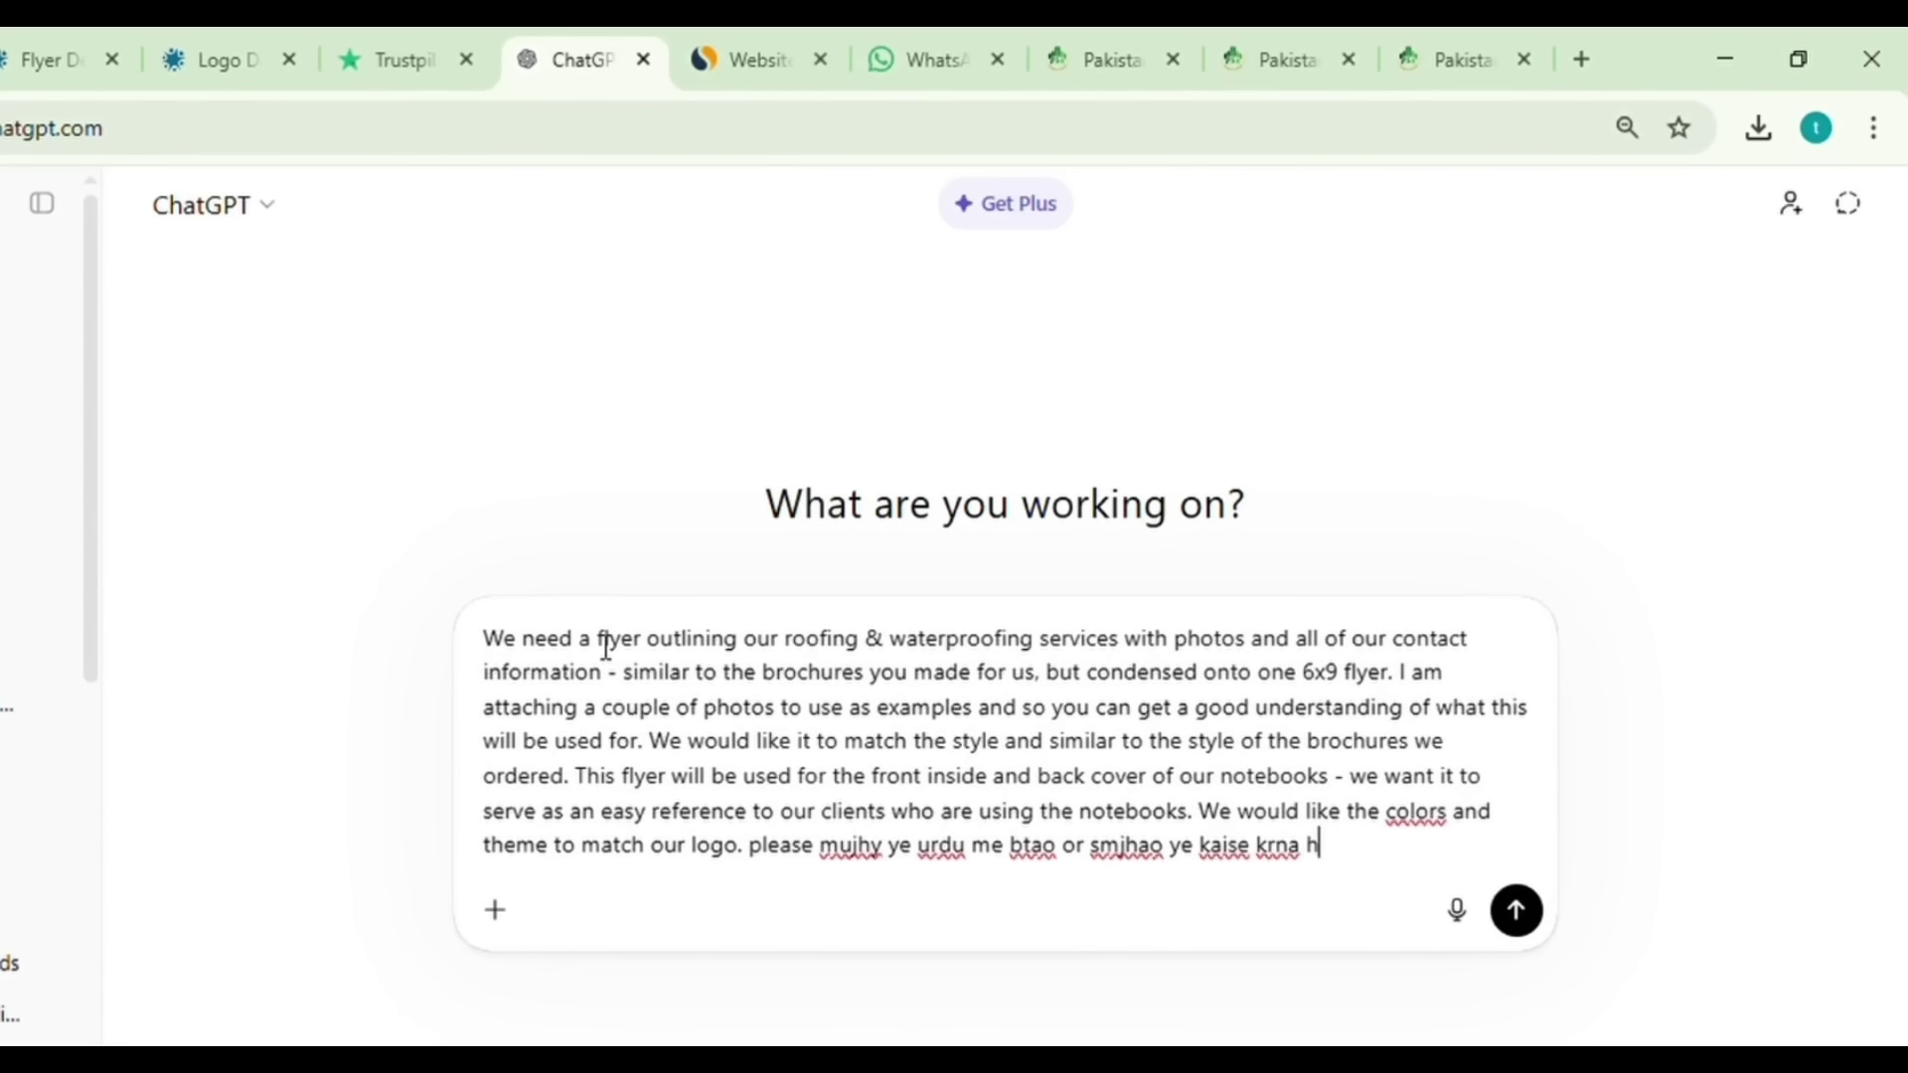
pyautogui.press('Return')
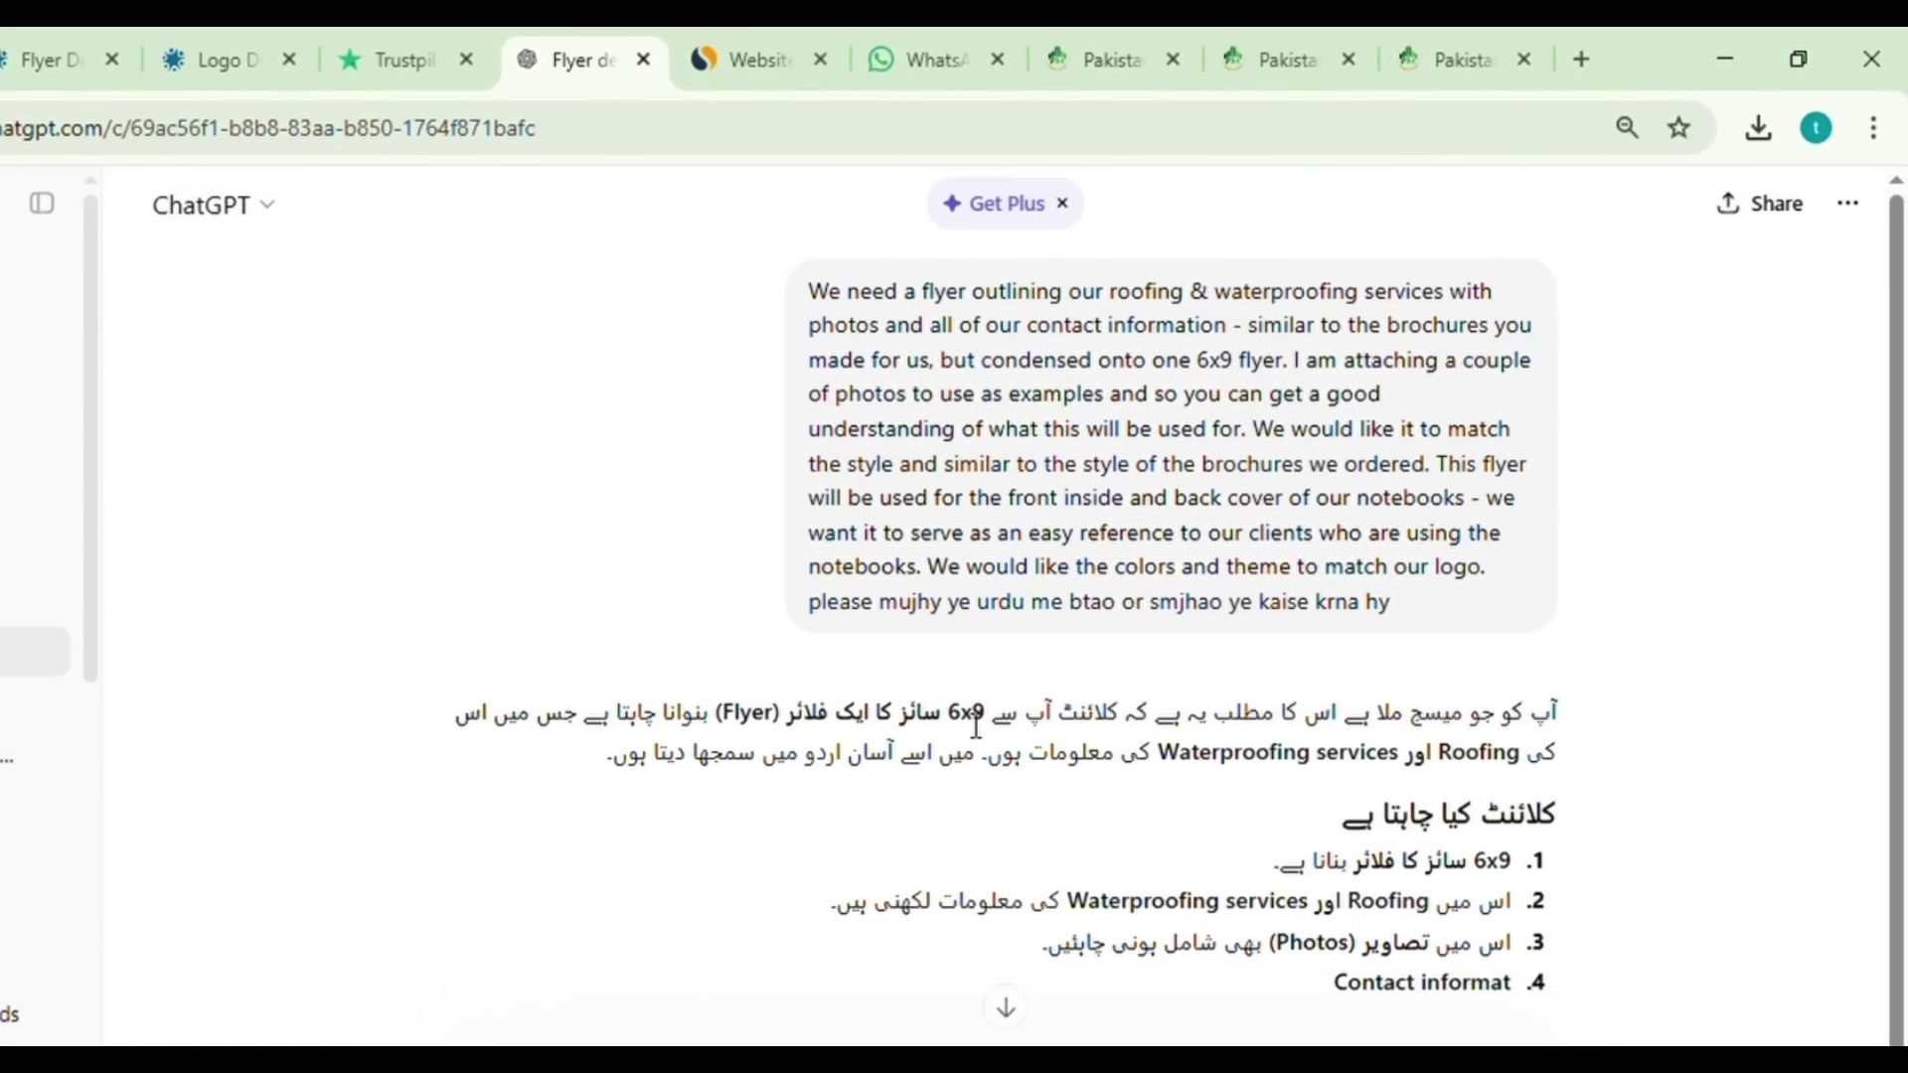
# - Read ChatGPT's Urdu explanation of the brief, highlighting the 6x9 flyer size and the roofing and waterproofing content requirement
pyautogui.moveTo(987, 715); pyautogui.dragTo(757, 718)
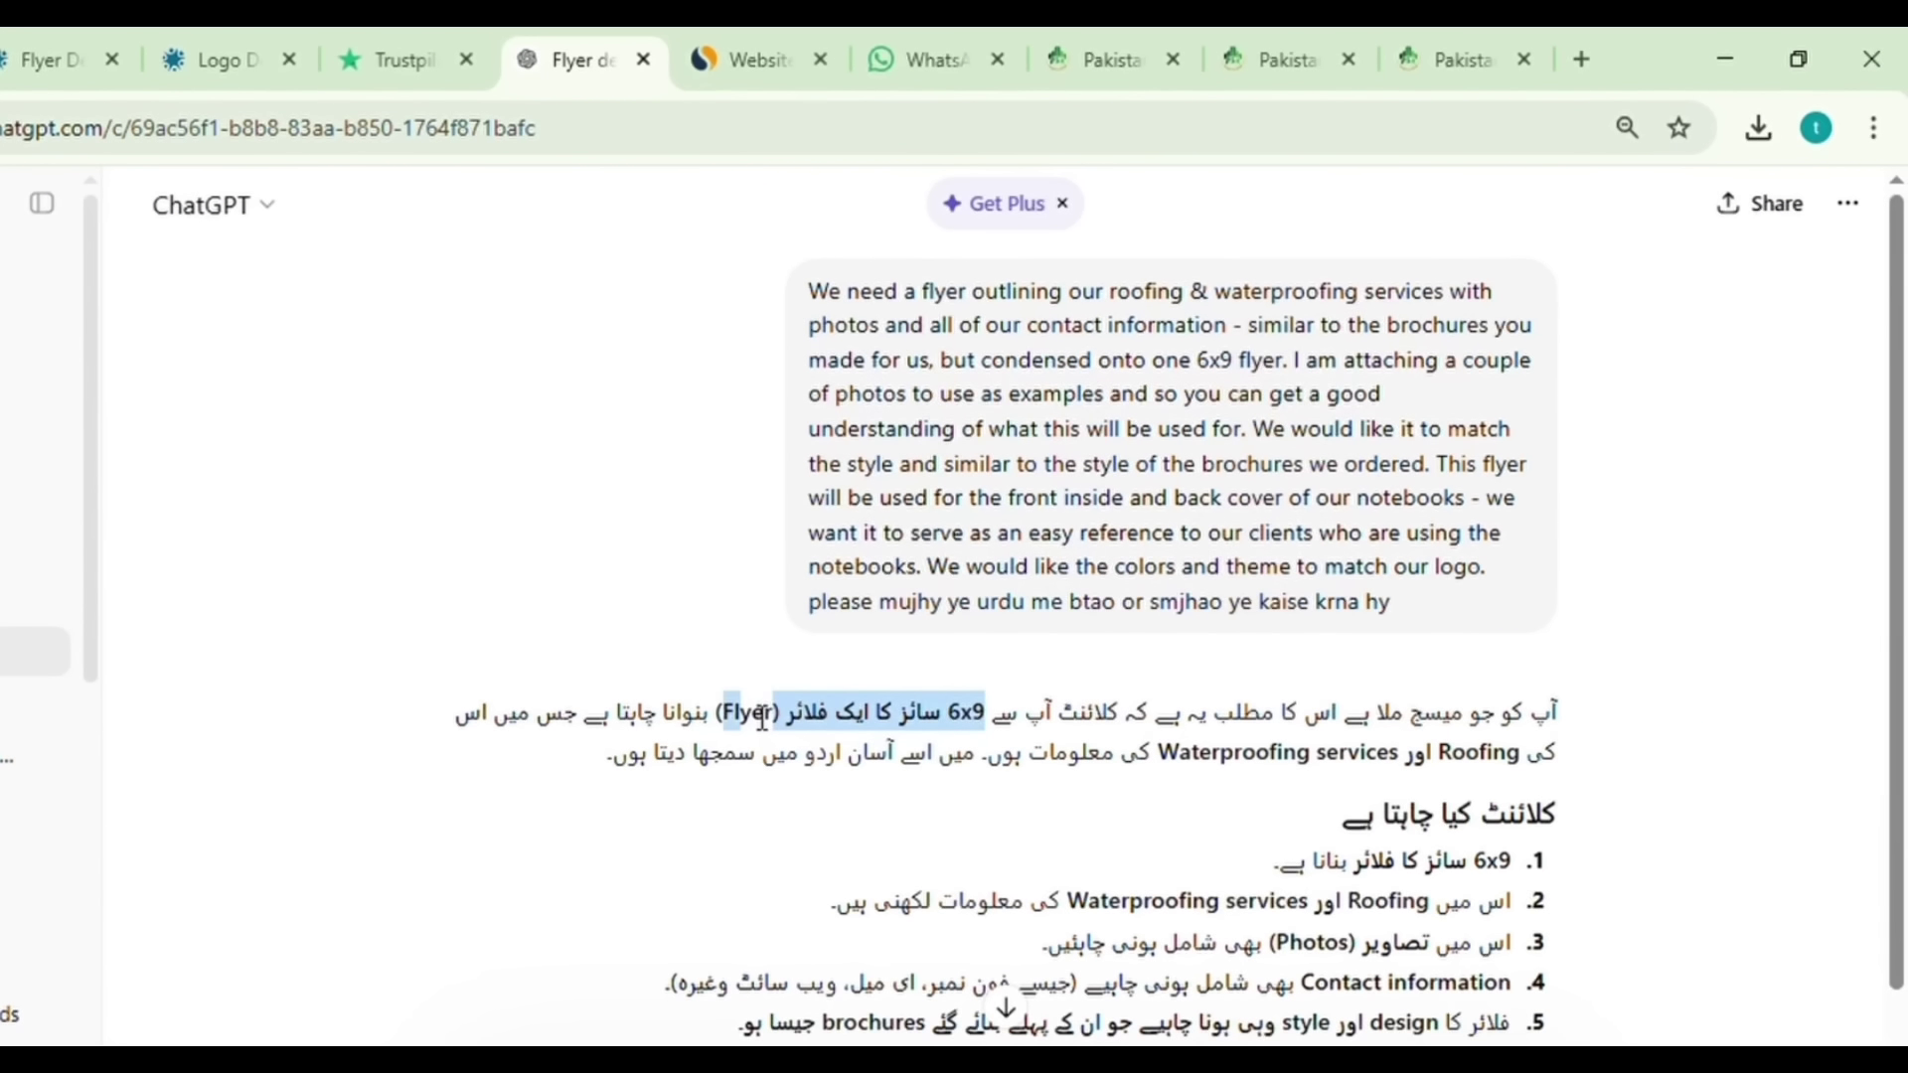
pyautogui.click(757, 718)
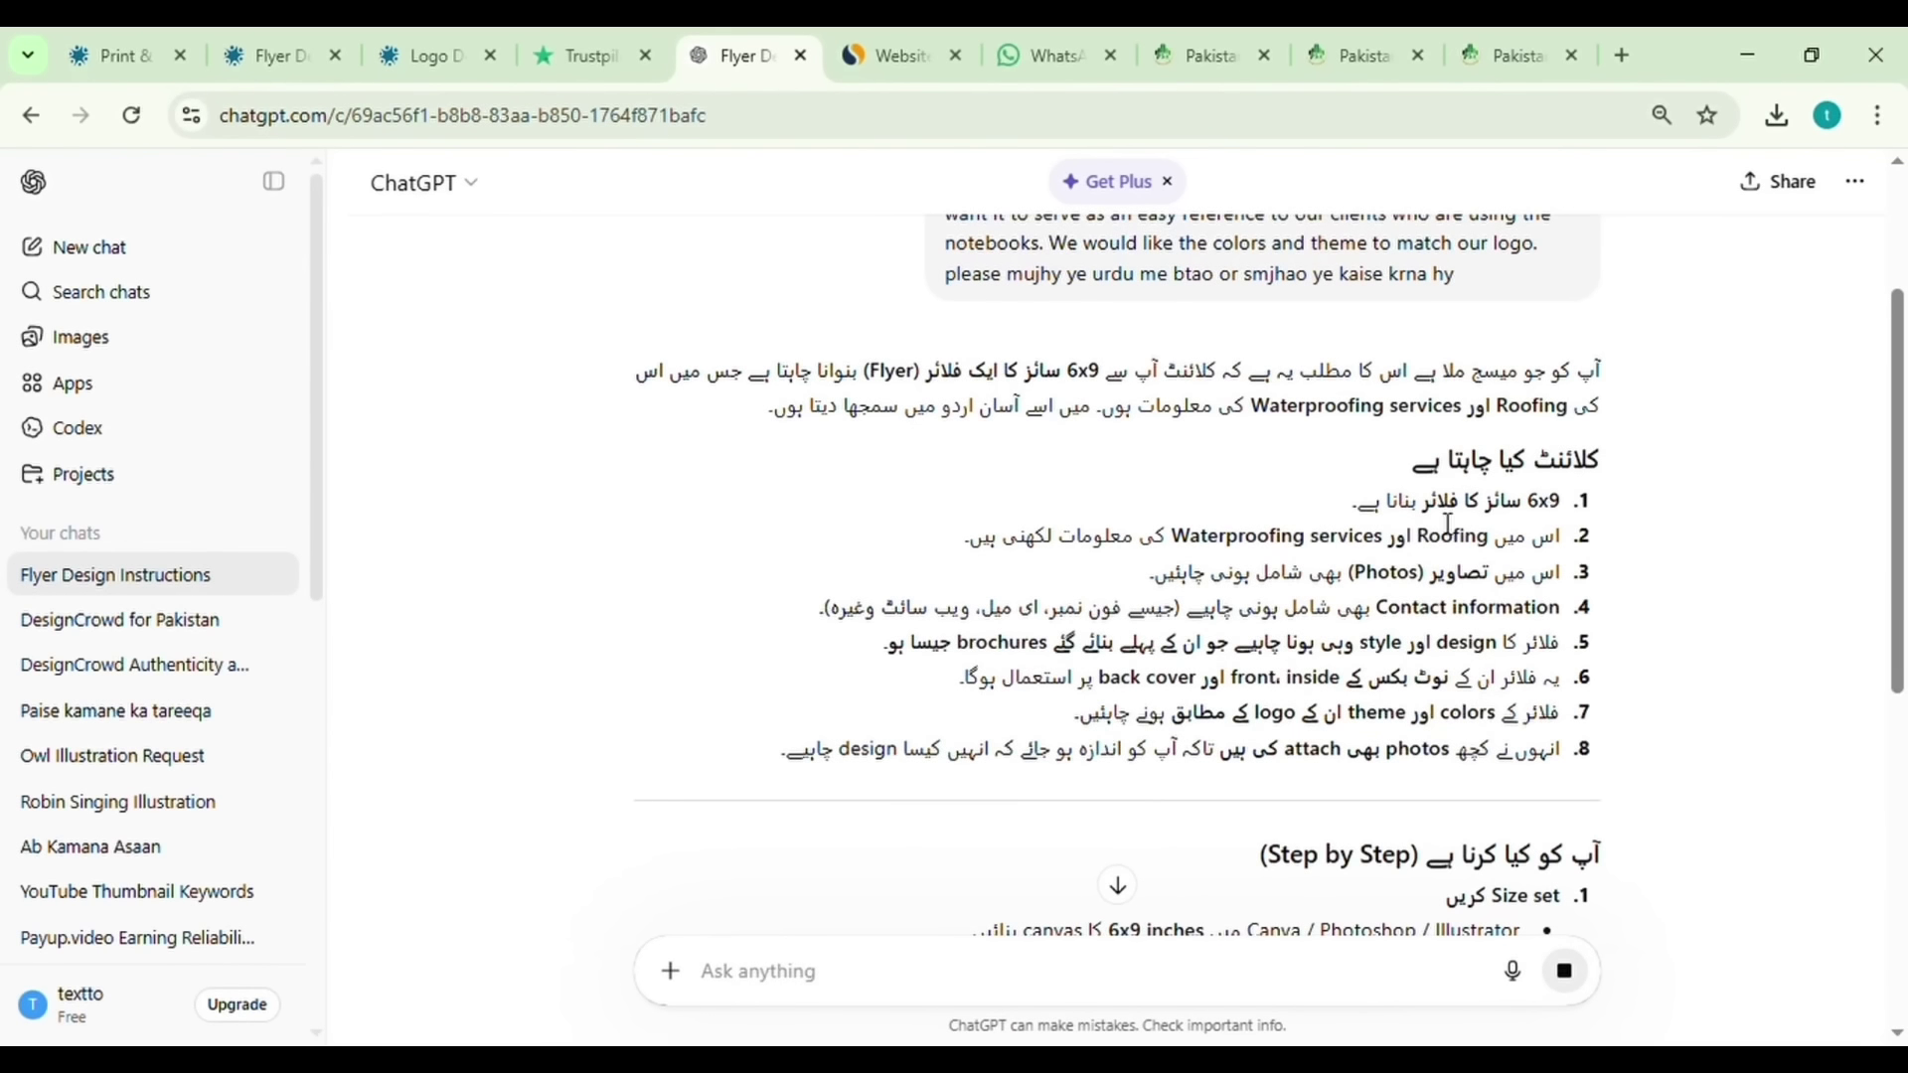
pyautogui.moveTo(1354, 507); pyautogui.dragTo(1606, 504)
pyautogui.click(1606, 505)
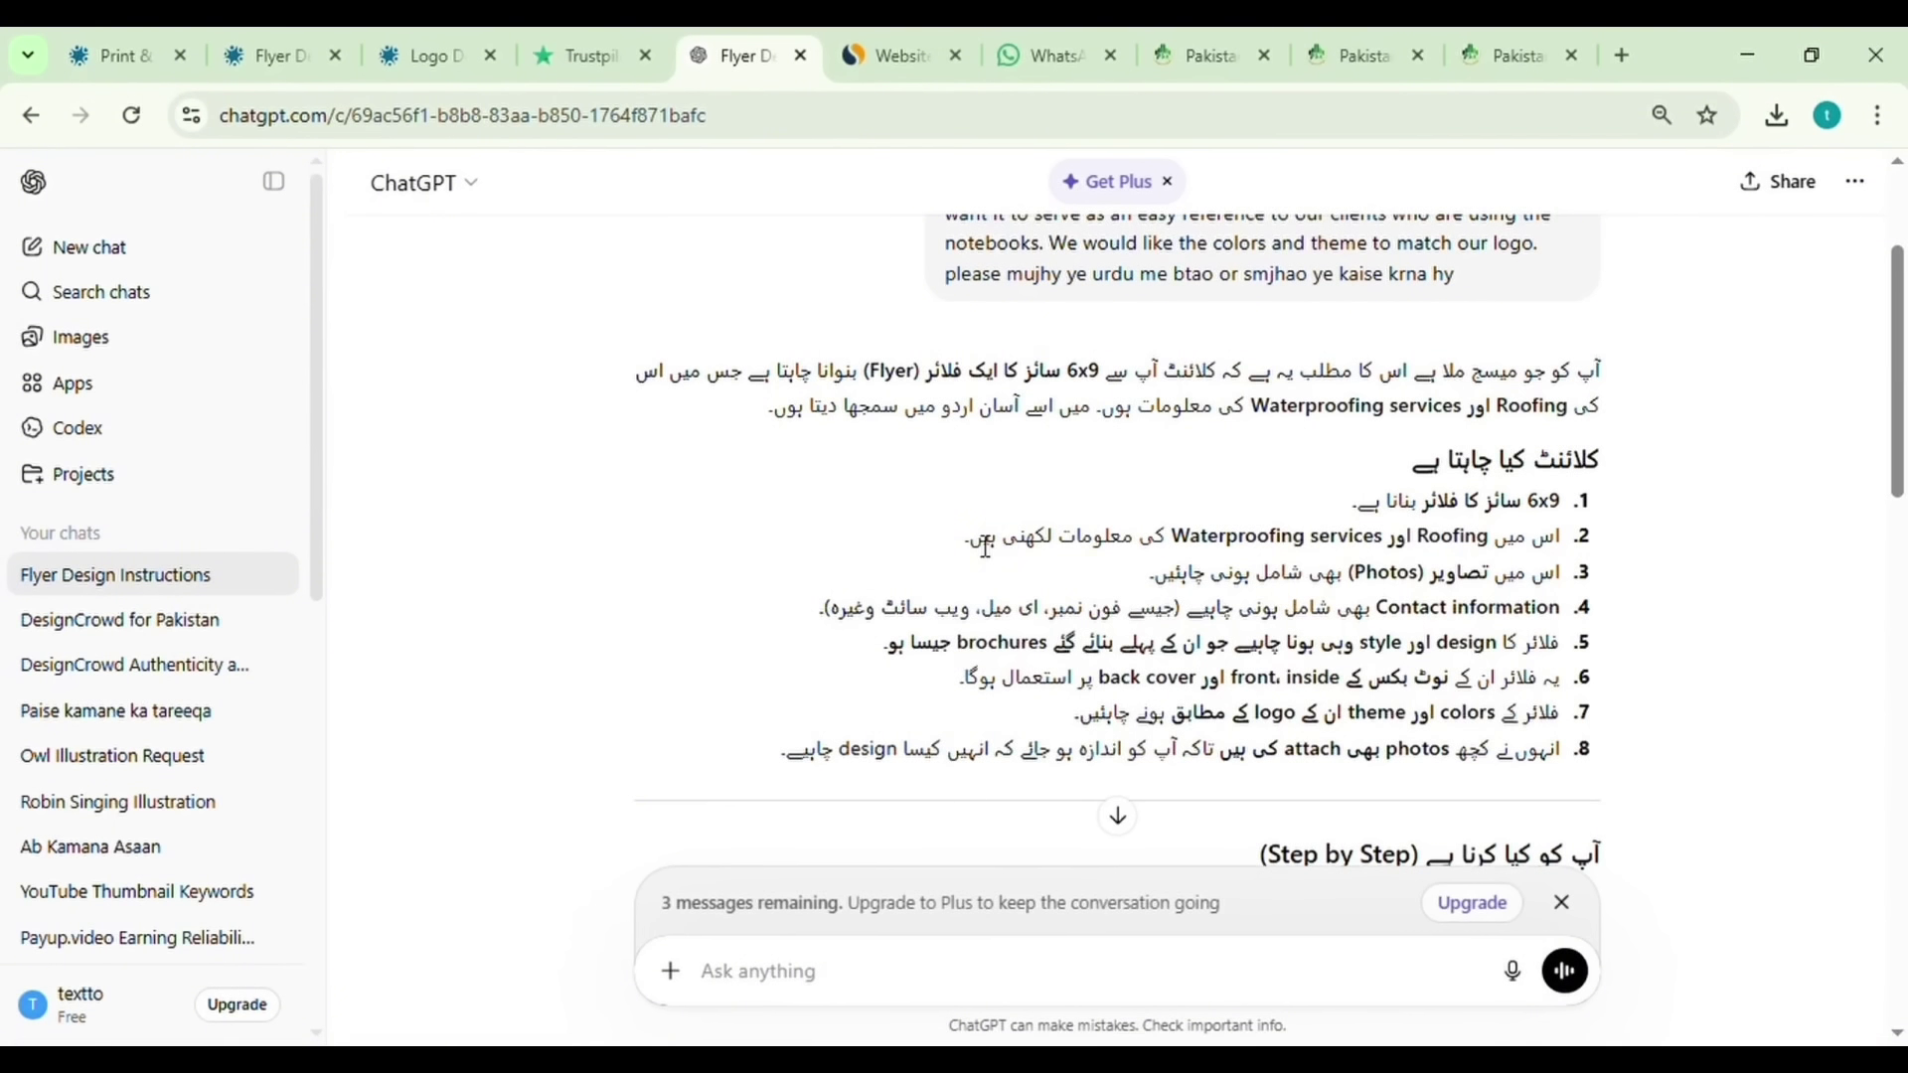
pyautogui.moveTo(974, 542); pyautogui.dragTo(1738, 558)
pyautogui.click(1751, 559)
# - Search Google for "canva" in a new tab, open the Canva site, and recheck the flyer requirements in ChatGPT before returning to Canva
pyautogui.hotkey('ctrl', 't')
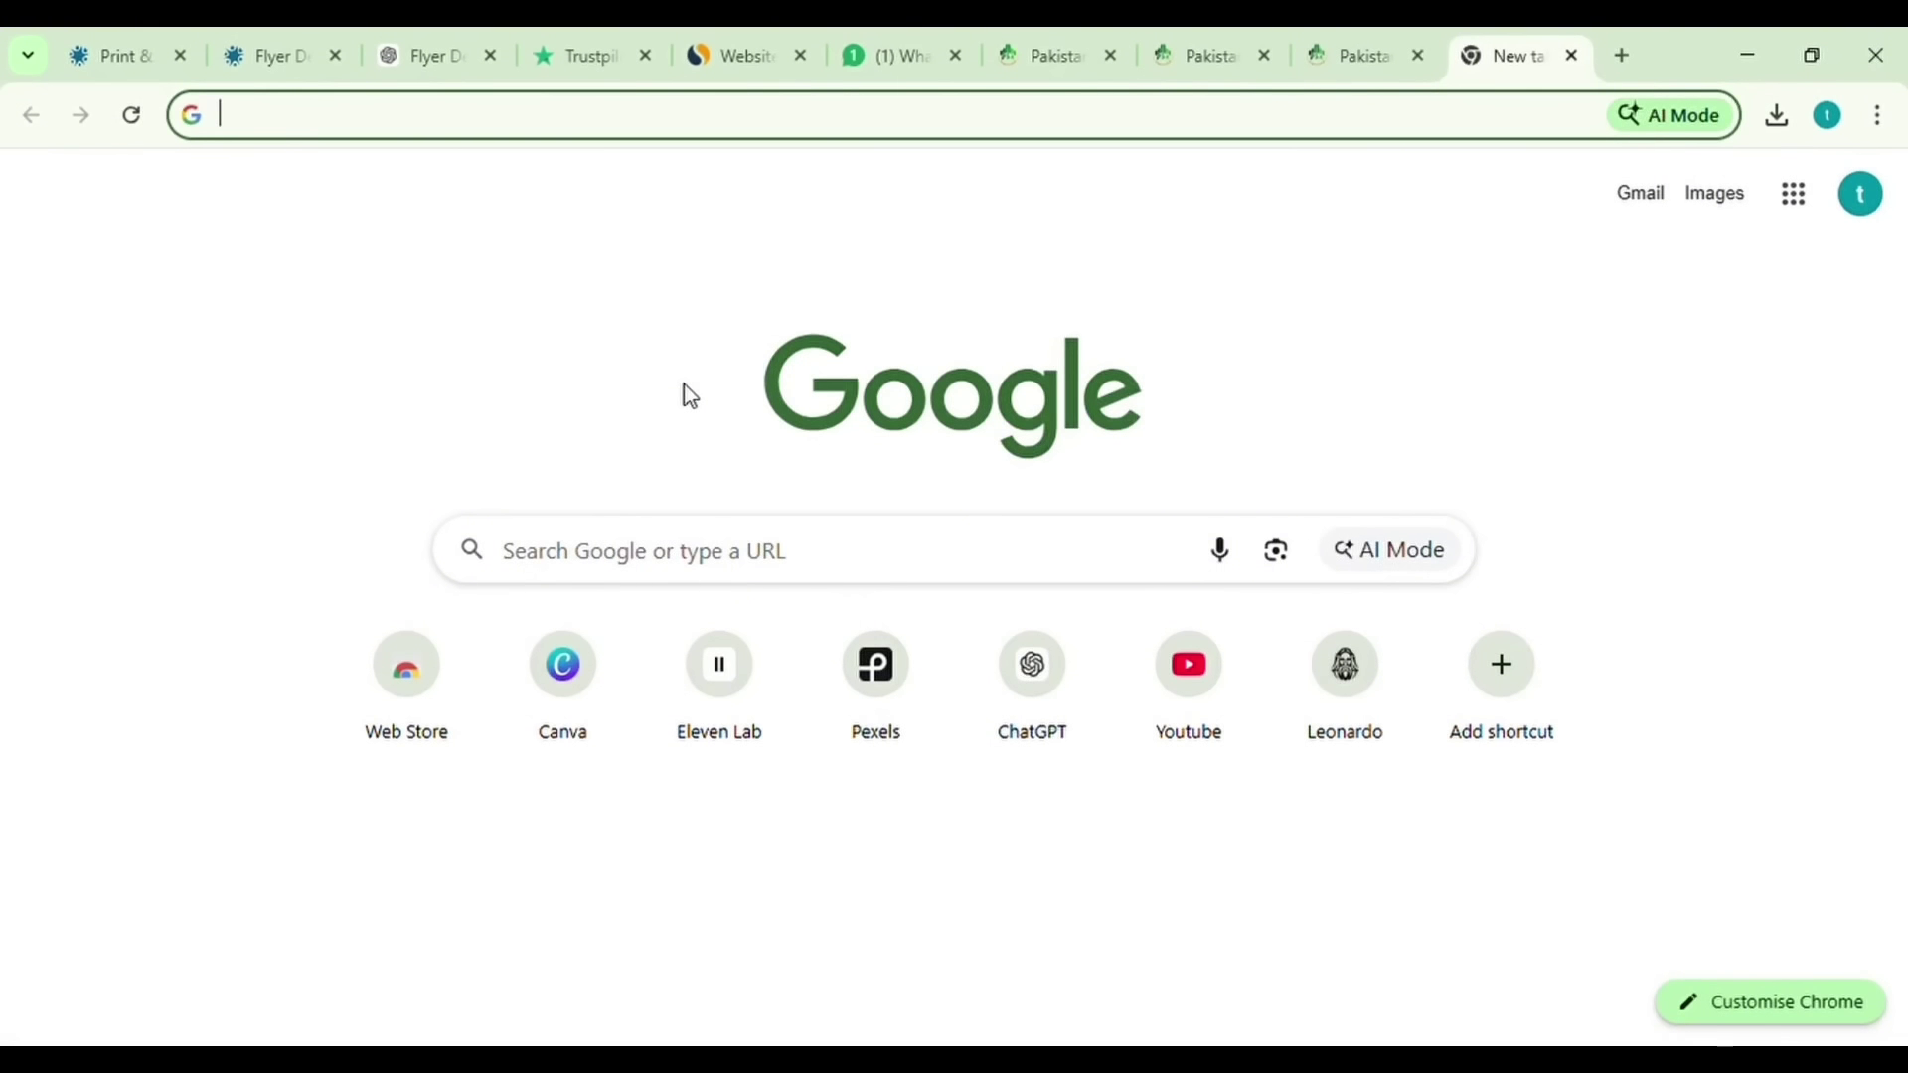
pyautogui.click(791, 563)
pyautogui.write('canva')
pyautogui.press('Return')
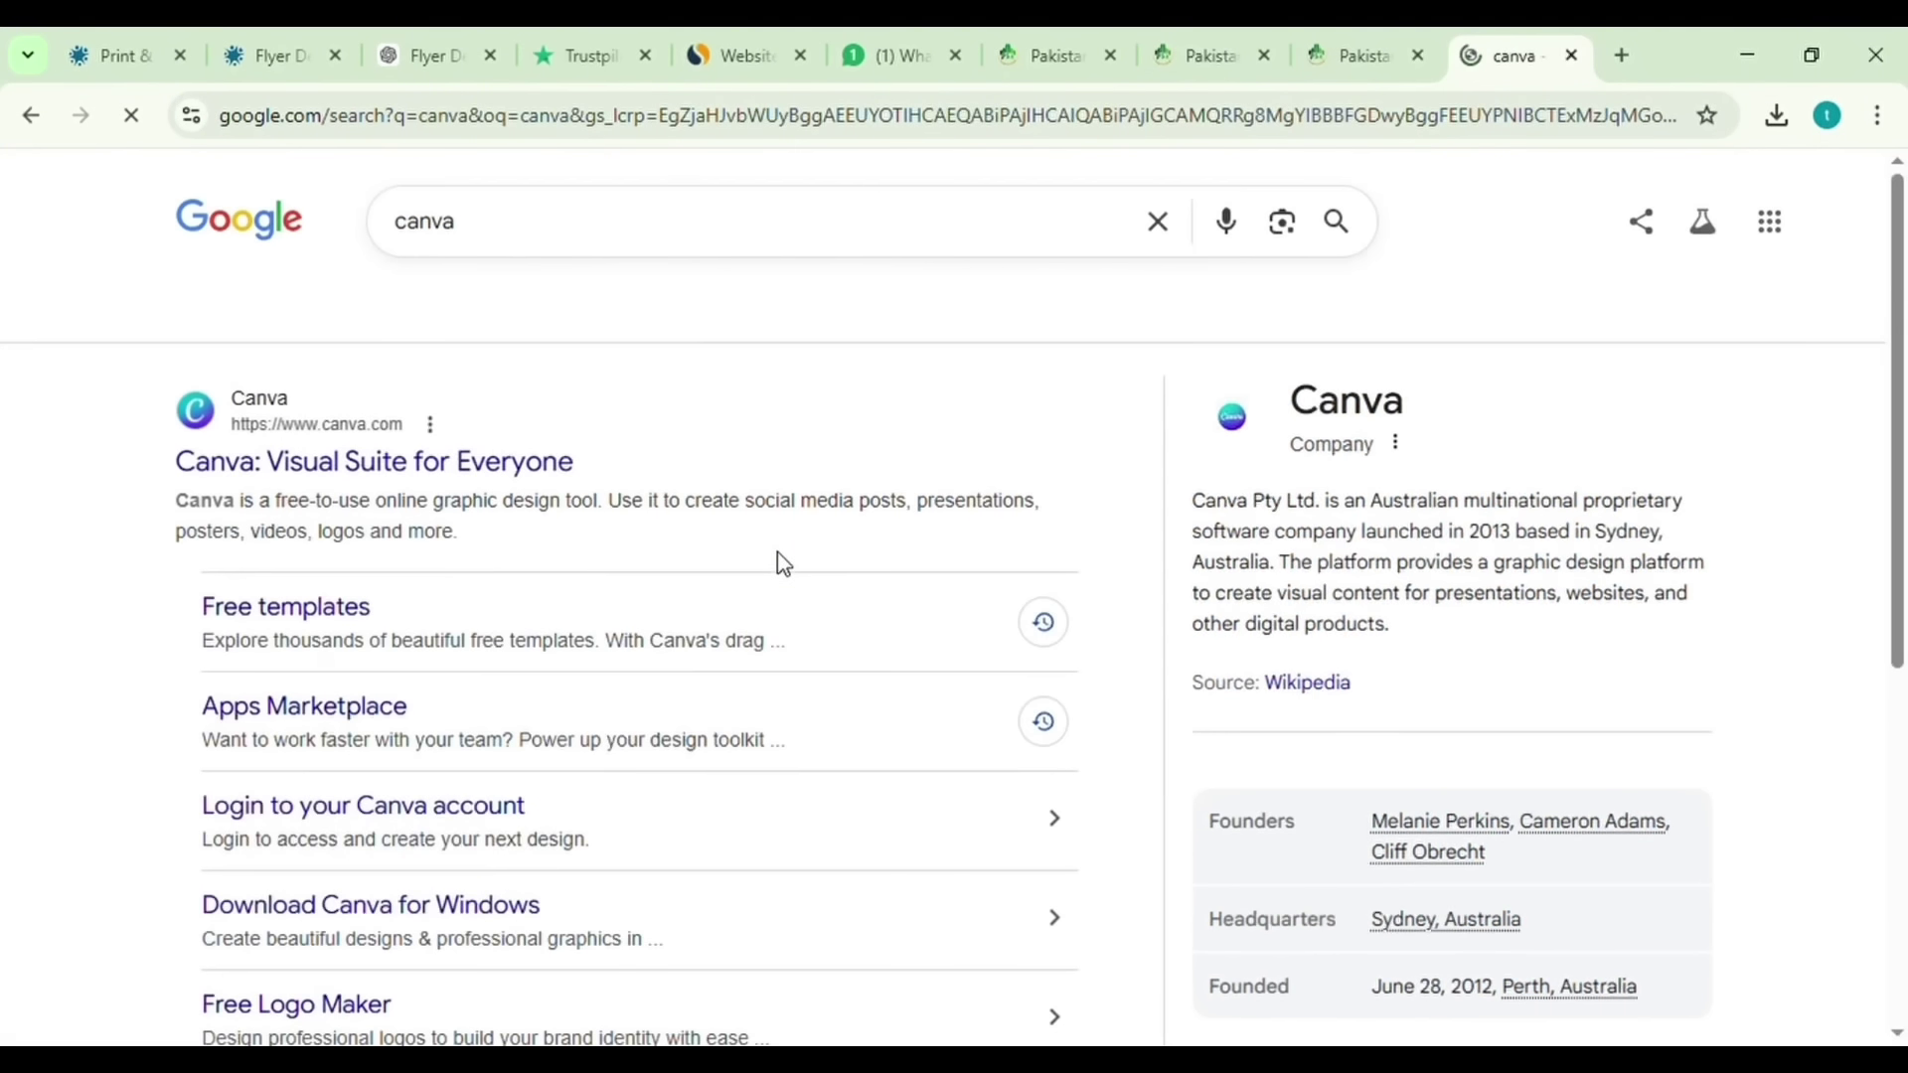
pyautogui.click(347, 469)
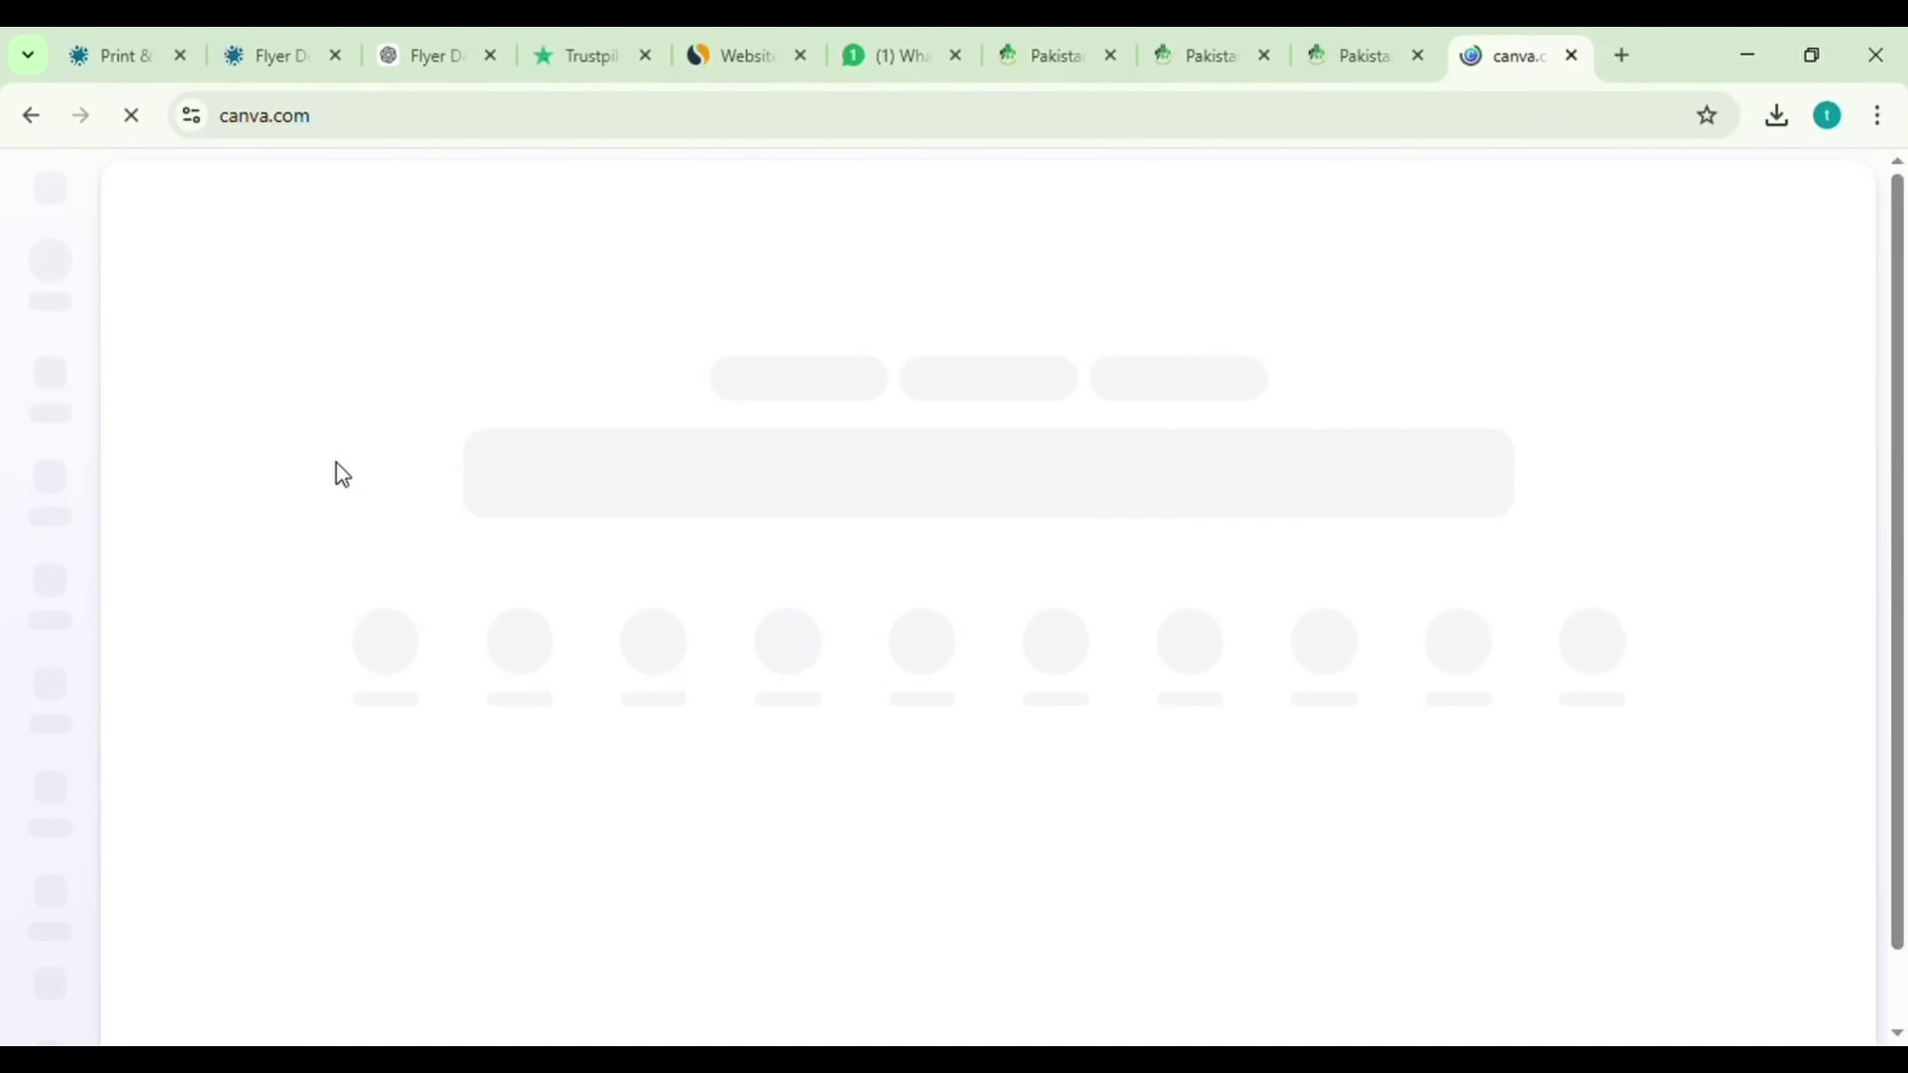
pyautogui.click(438, 55)
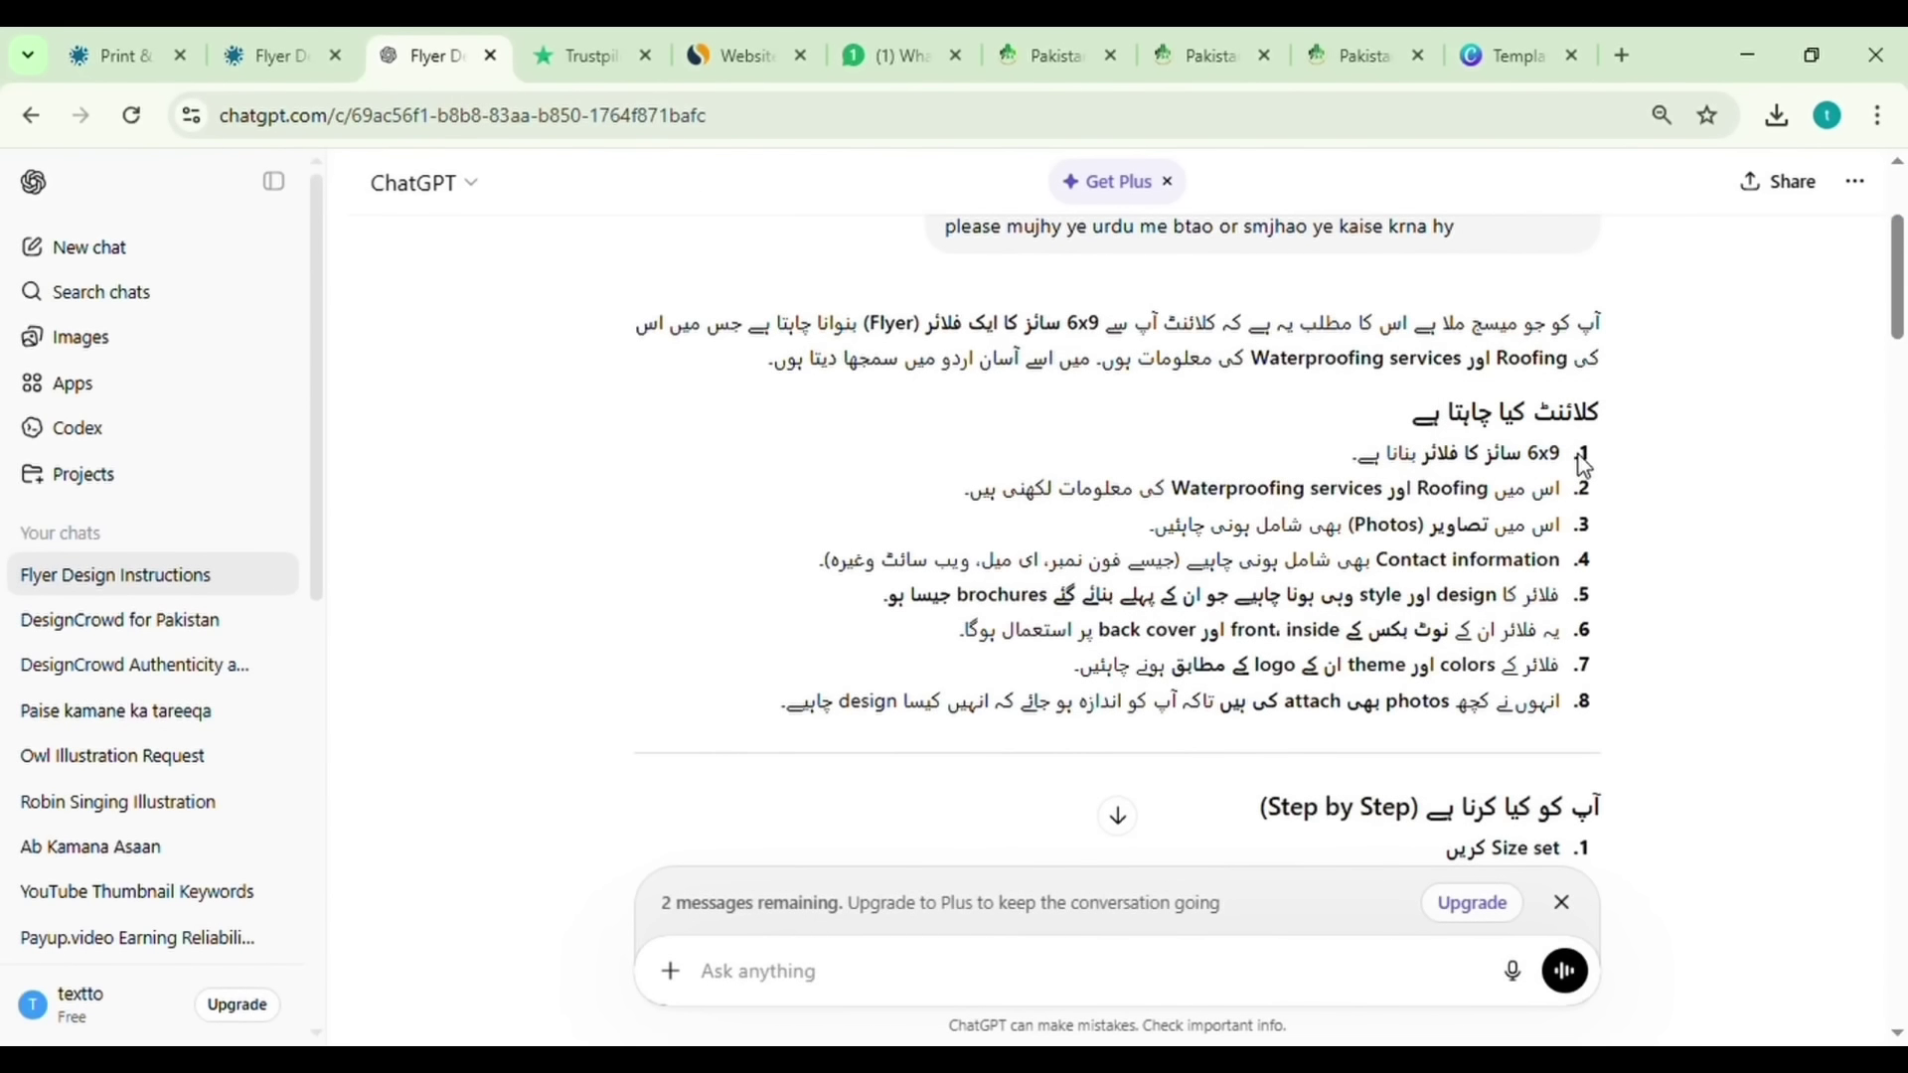
pyautogui.click(1548, 45)
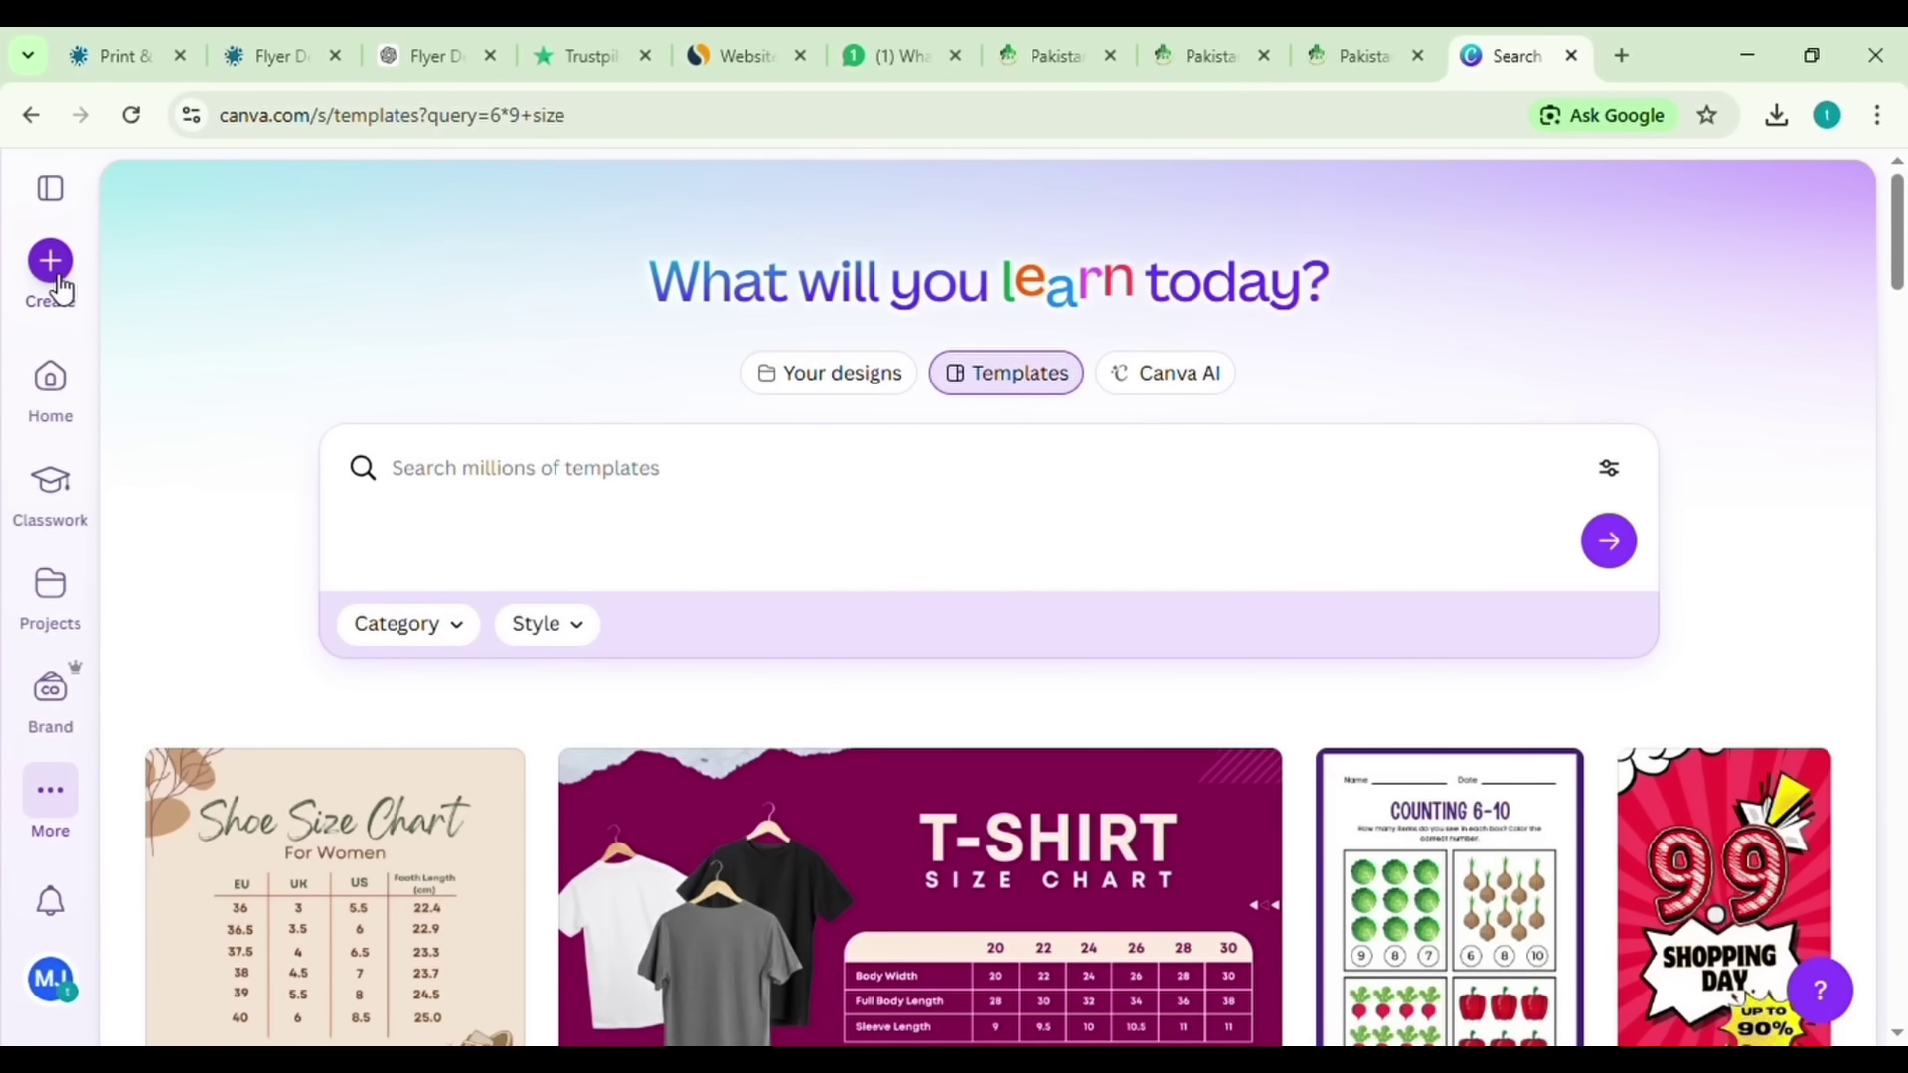
# - Create a new custom-size Canva design 6 in wide and 9 in high
pyautogui.click(50, 276)
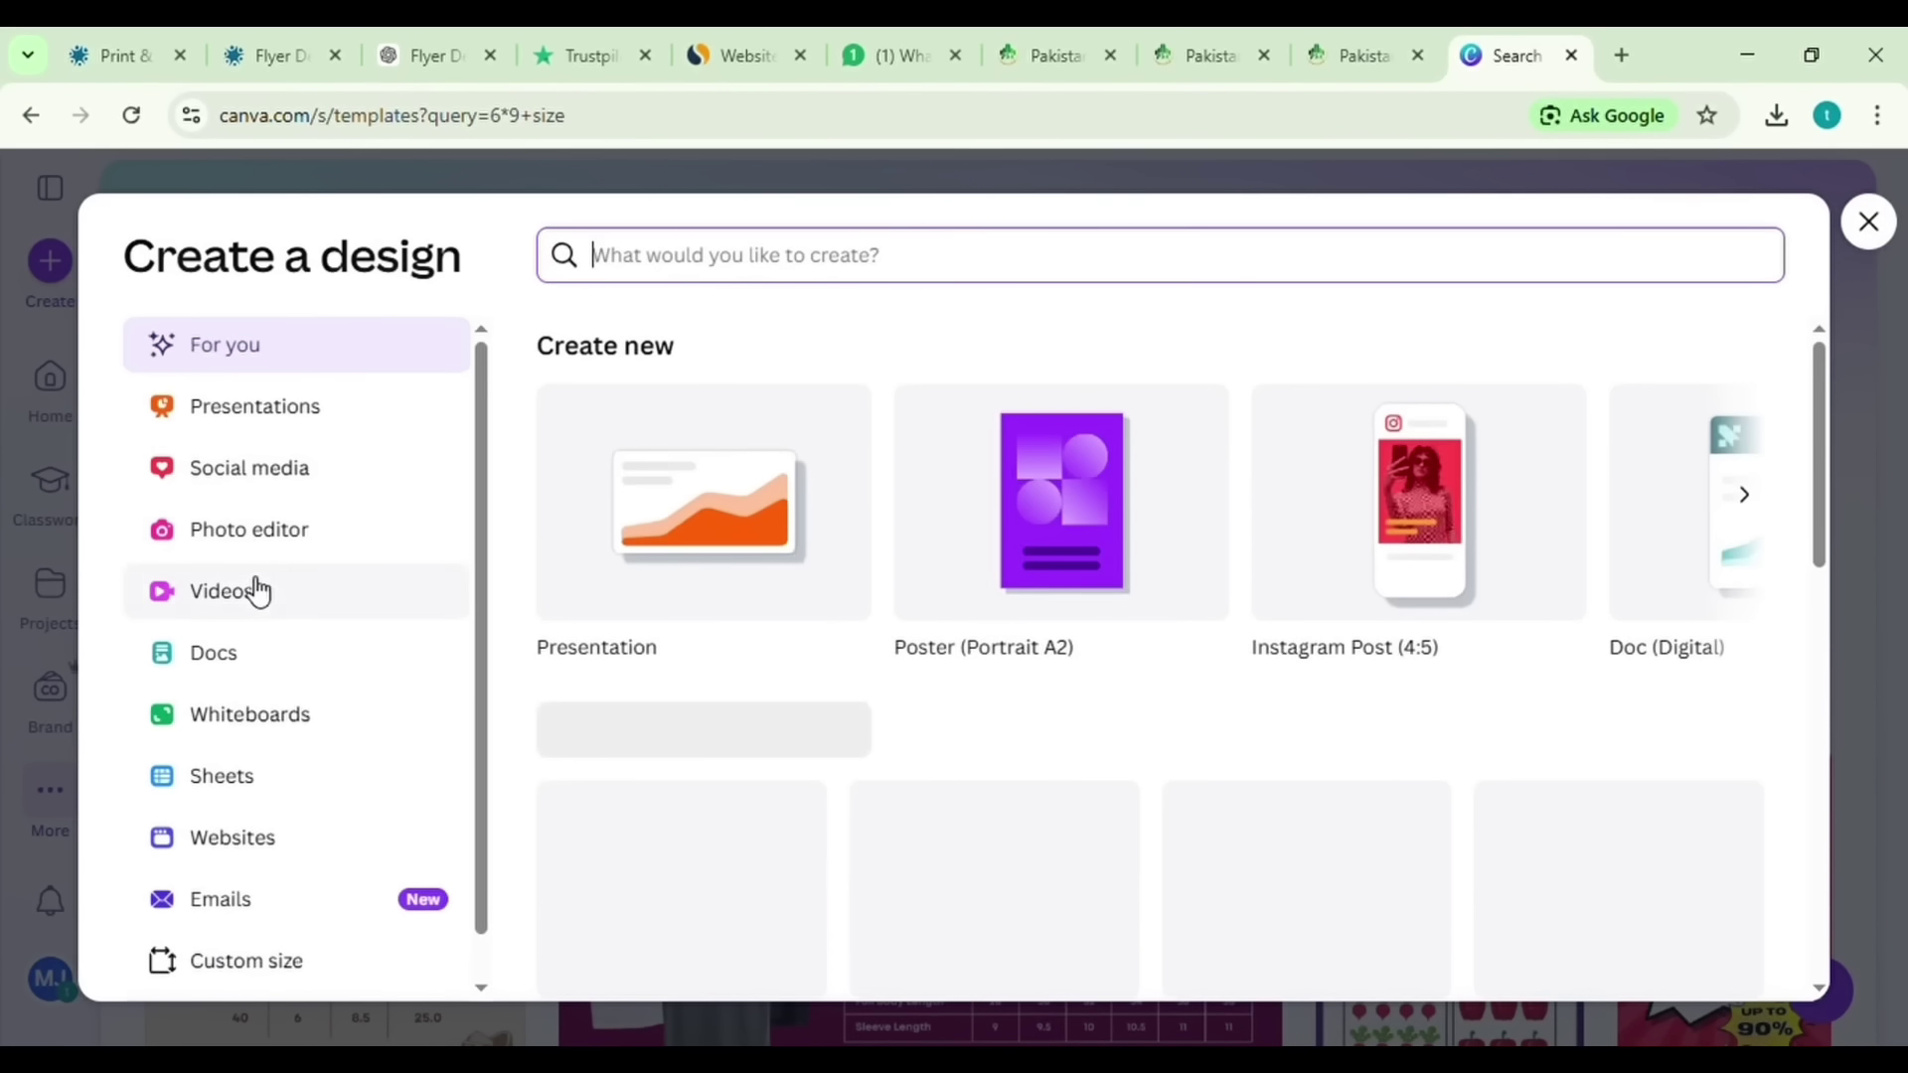
pyautogui.scroll(-1, 258, 593)
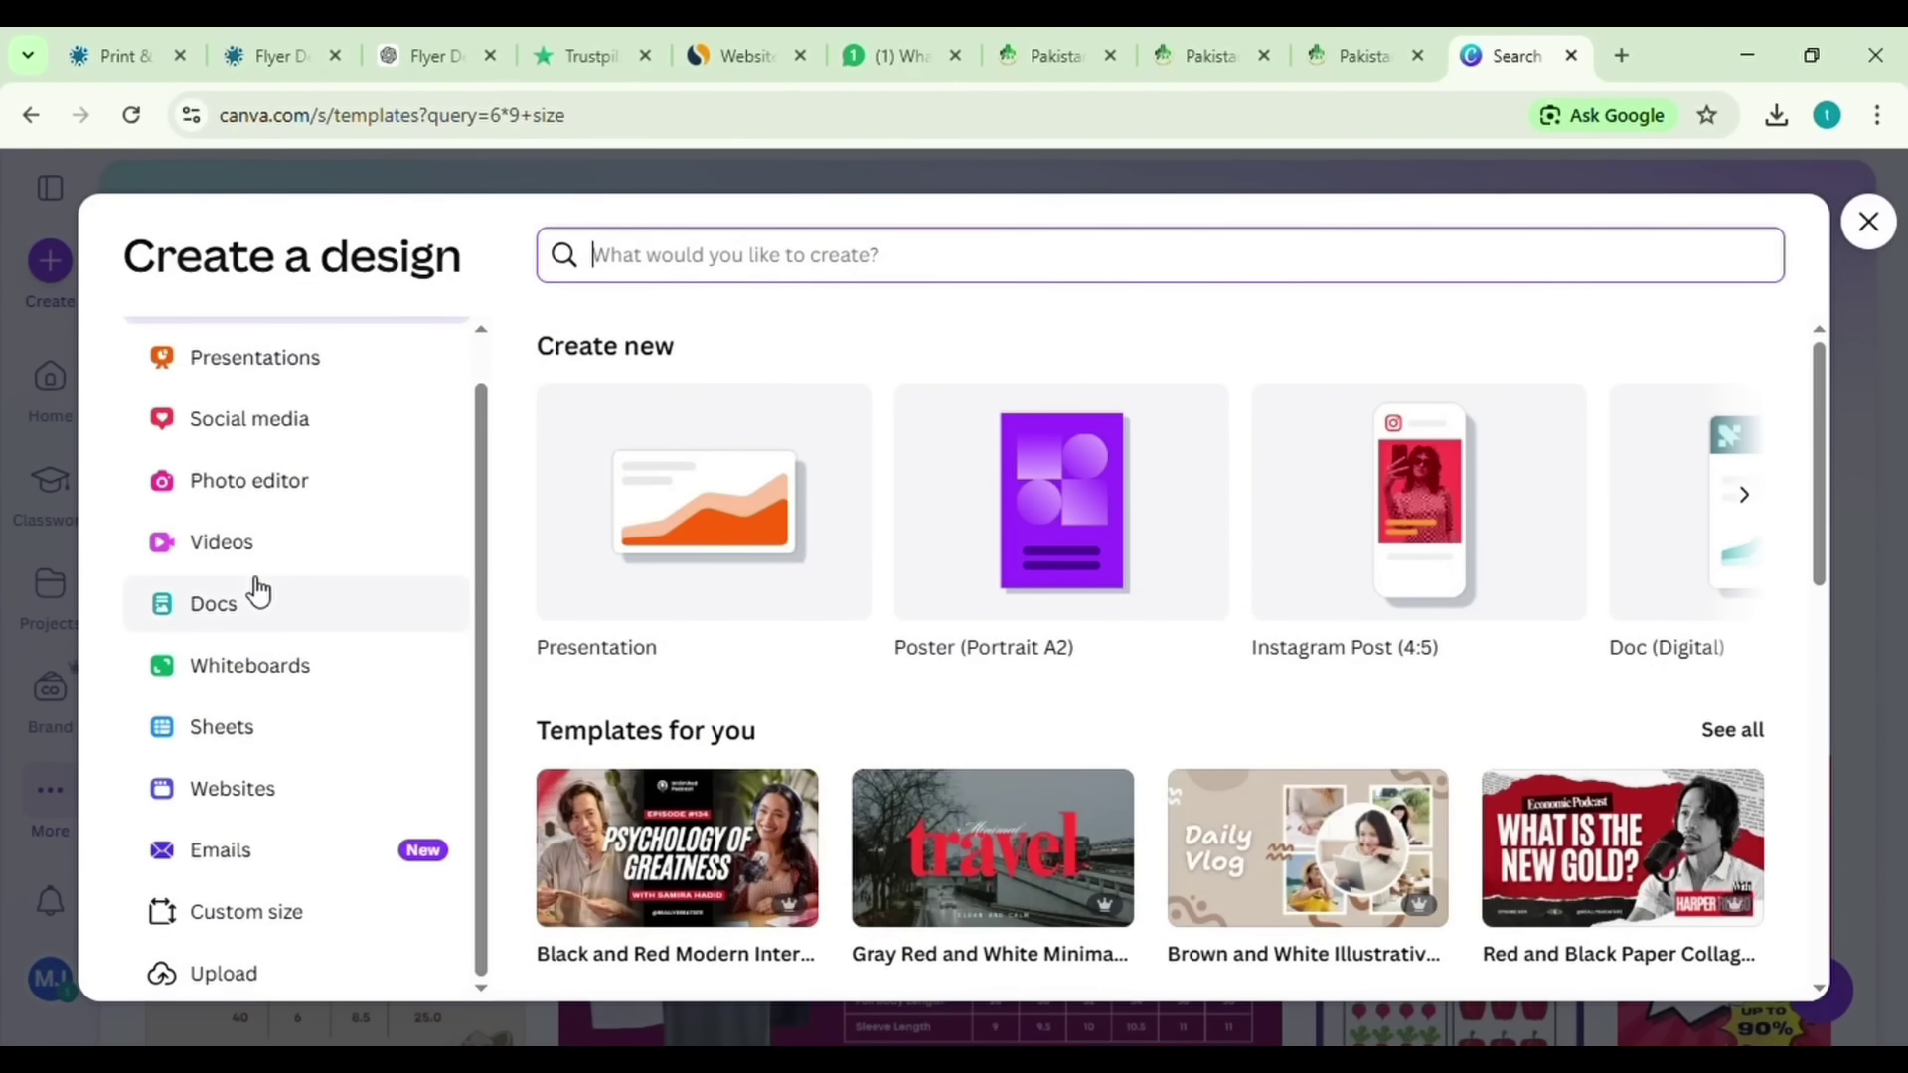
pyautogui.click(258, 924)
pyautogui.write('6')
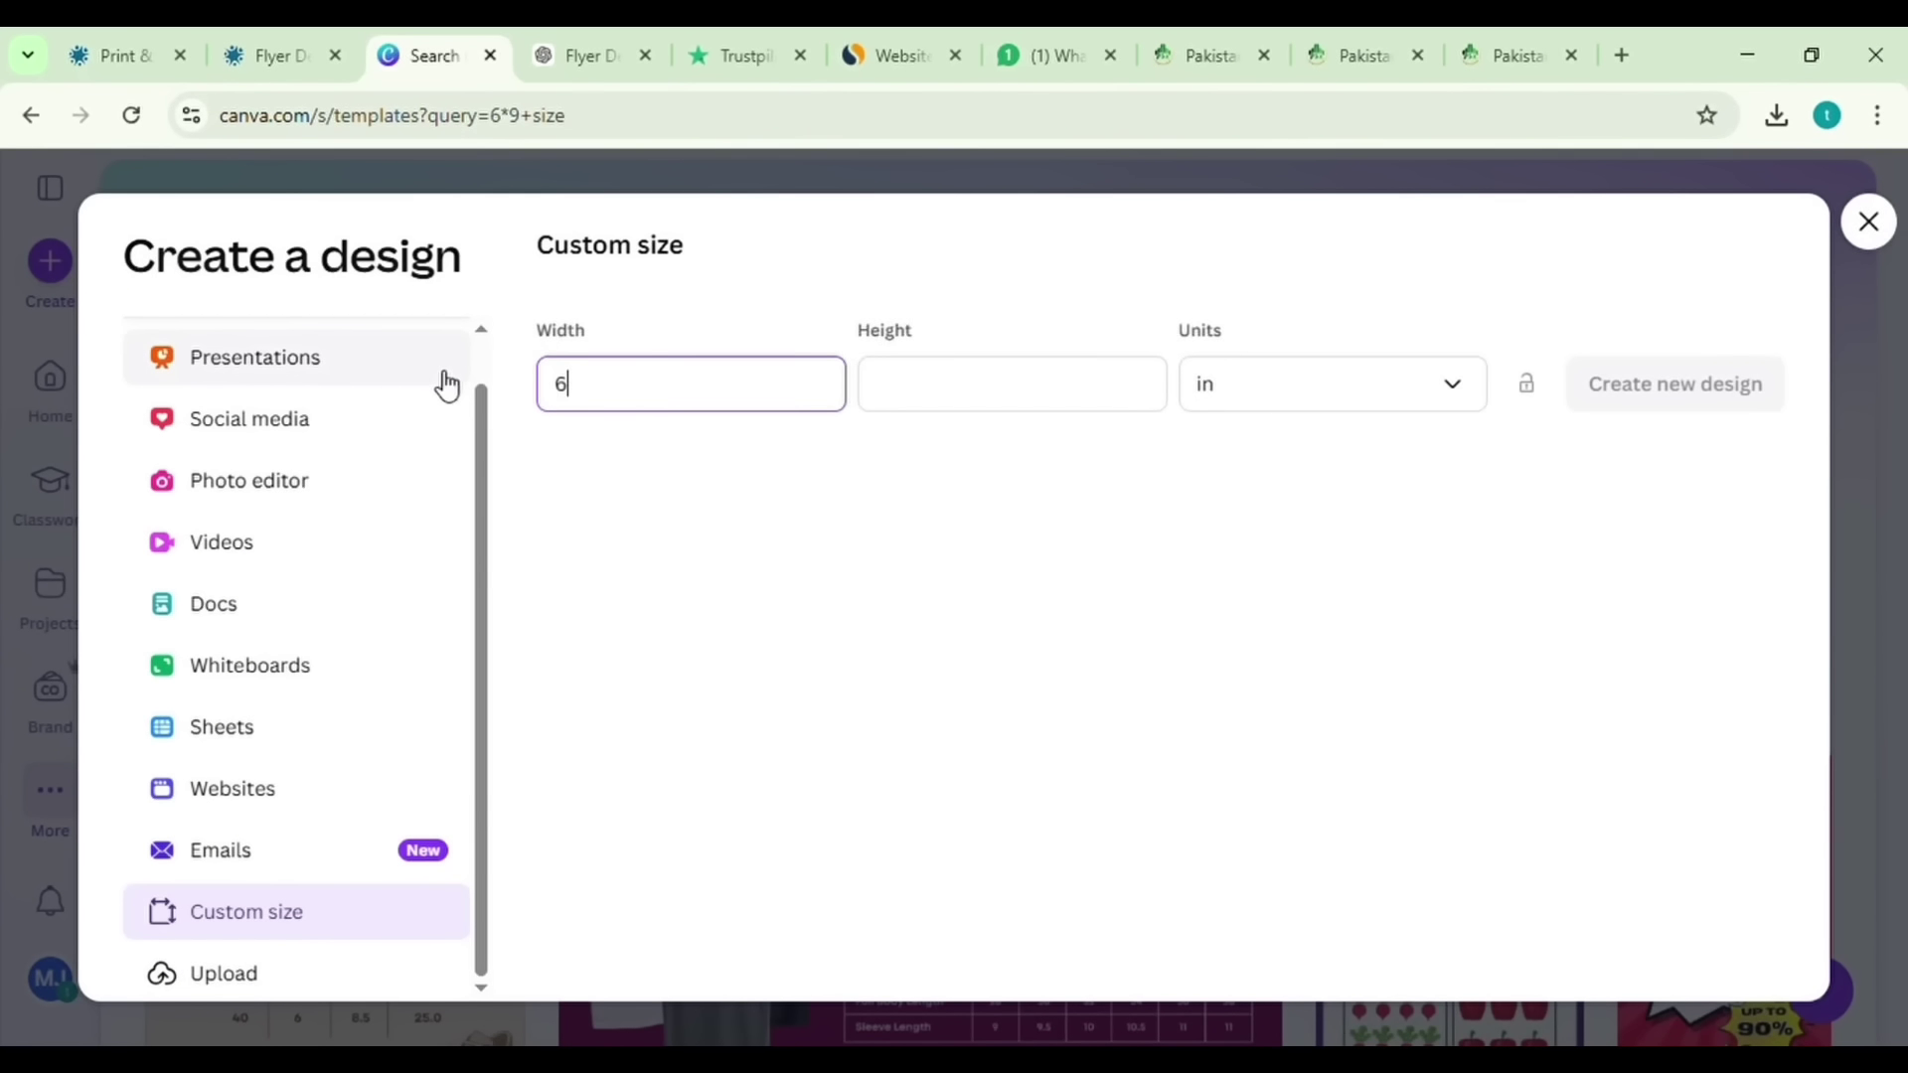
pyautogui.click(922, 407)
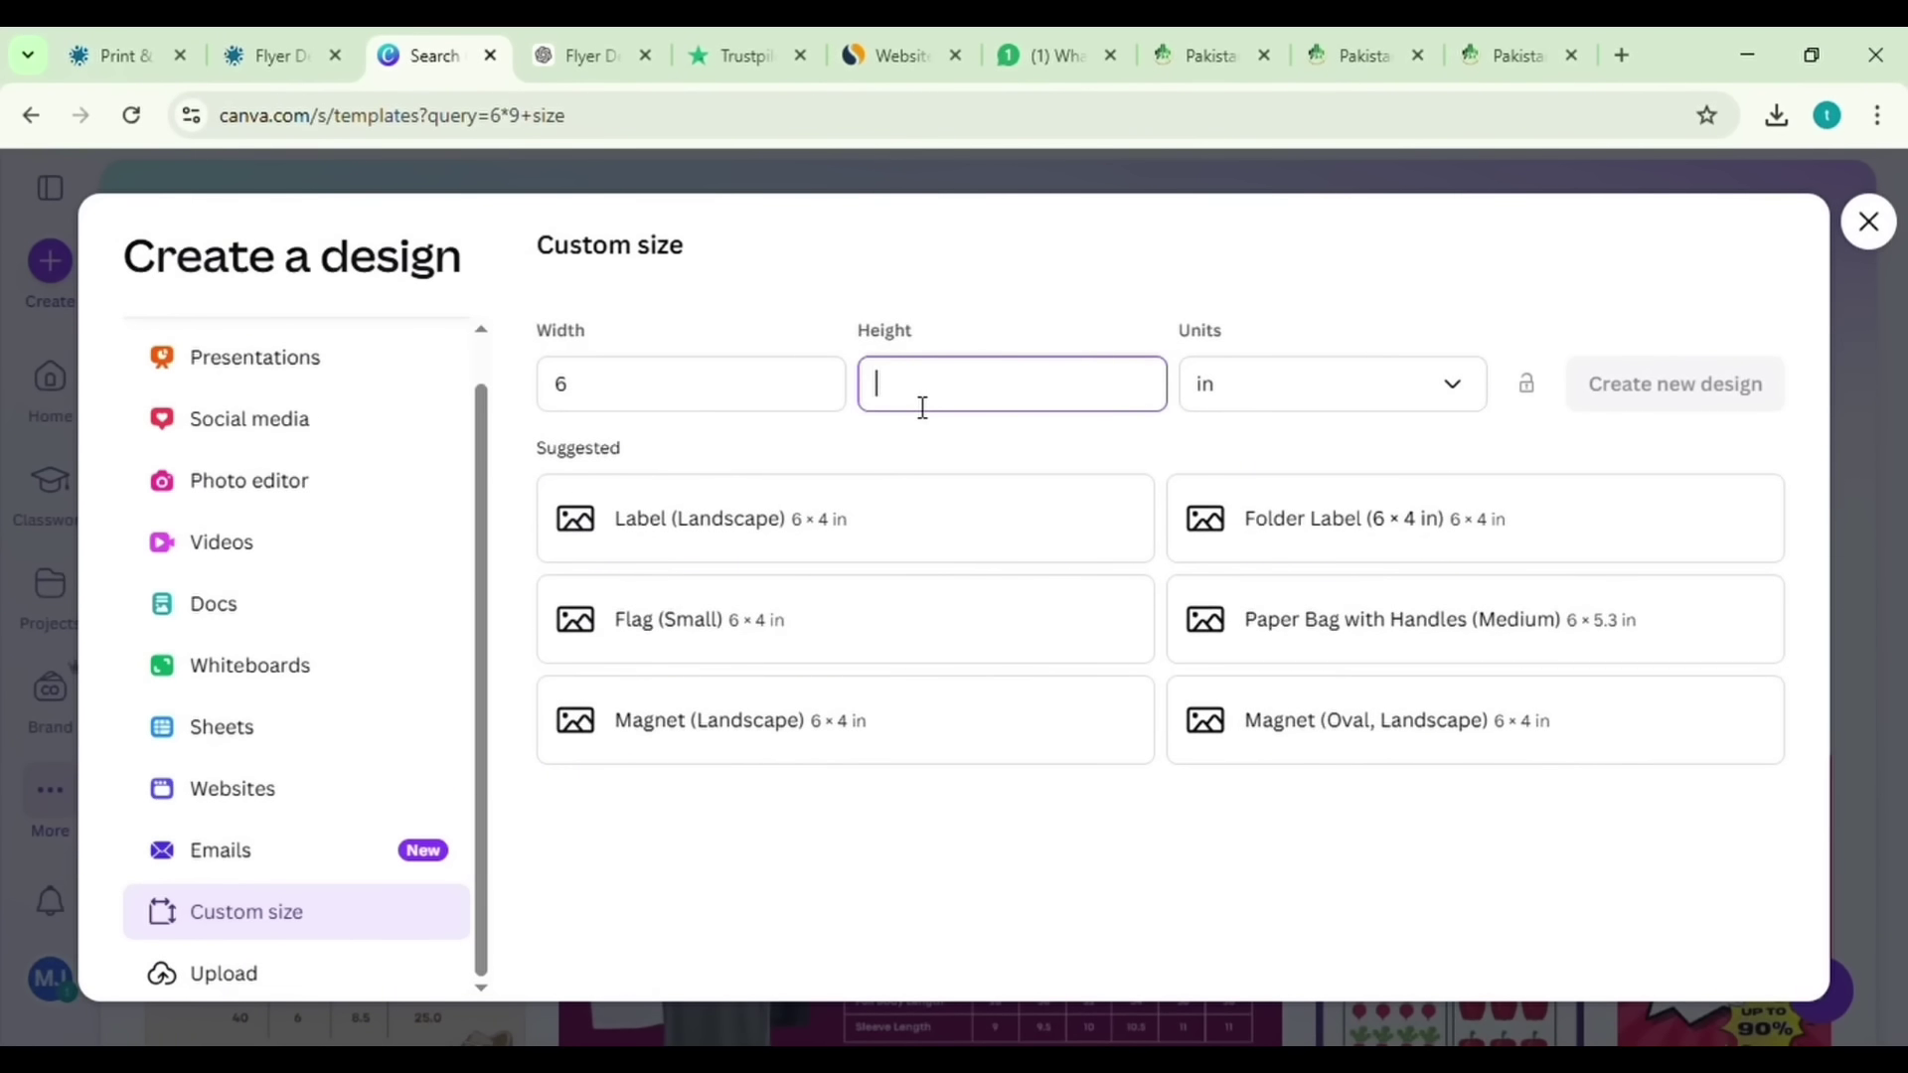
pyautogui.write('9')
pyautogui.click(1345, 397)
pyautogui.click(1344, 396)
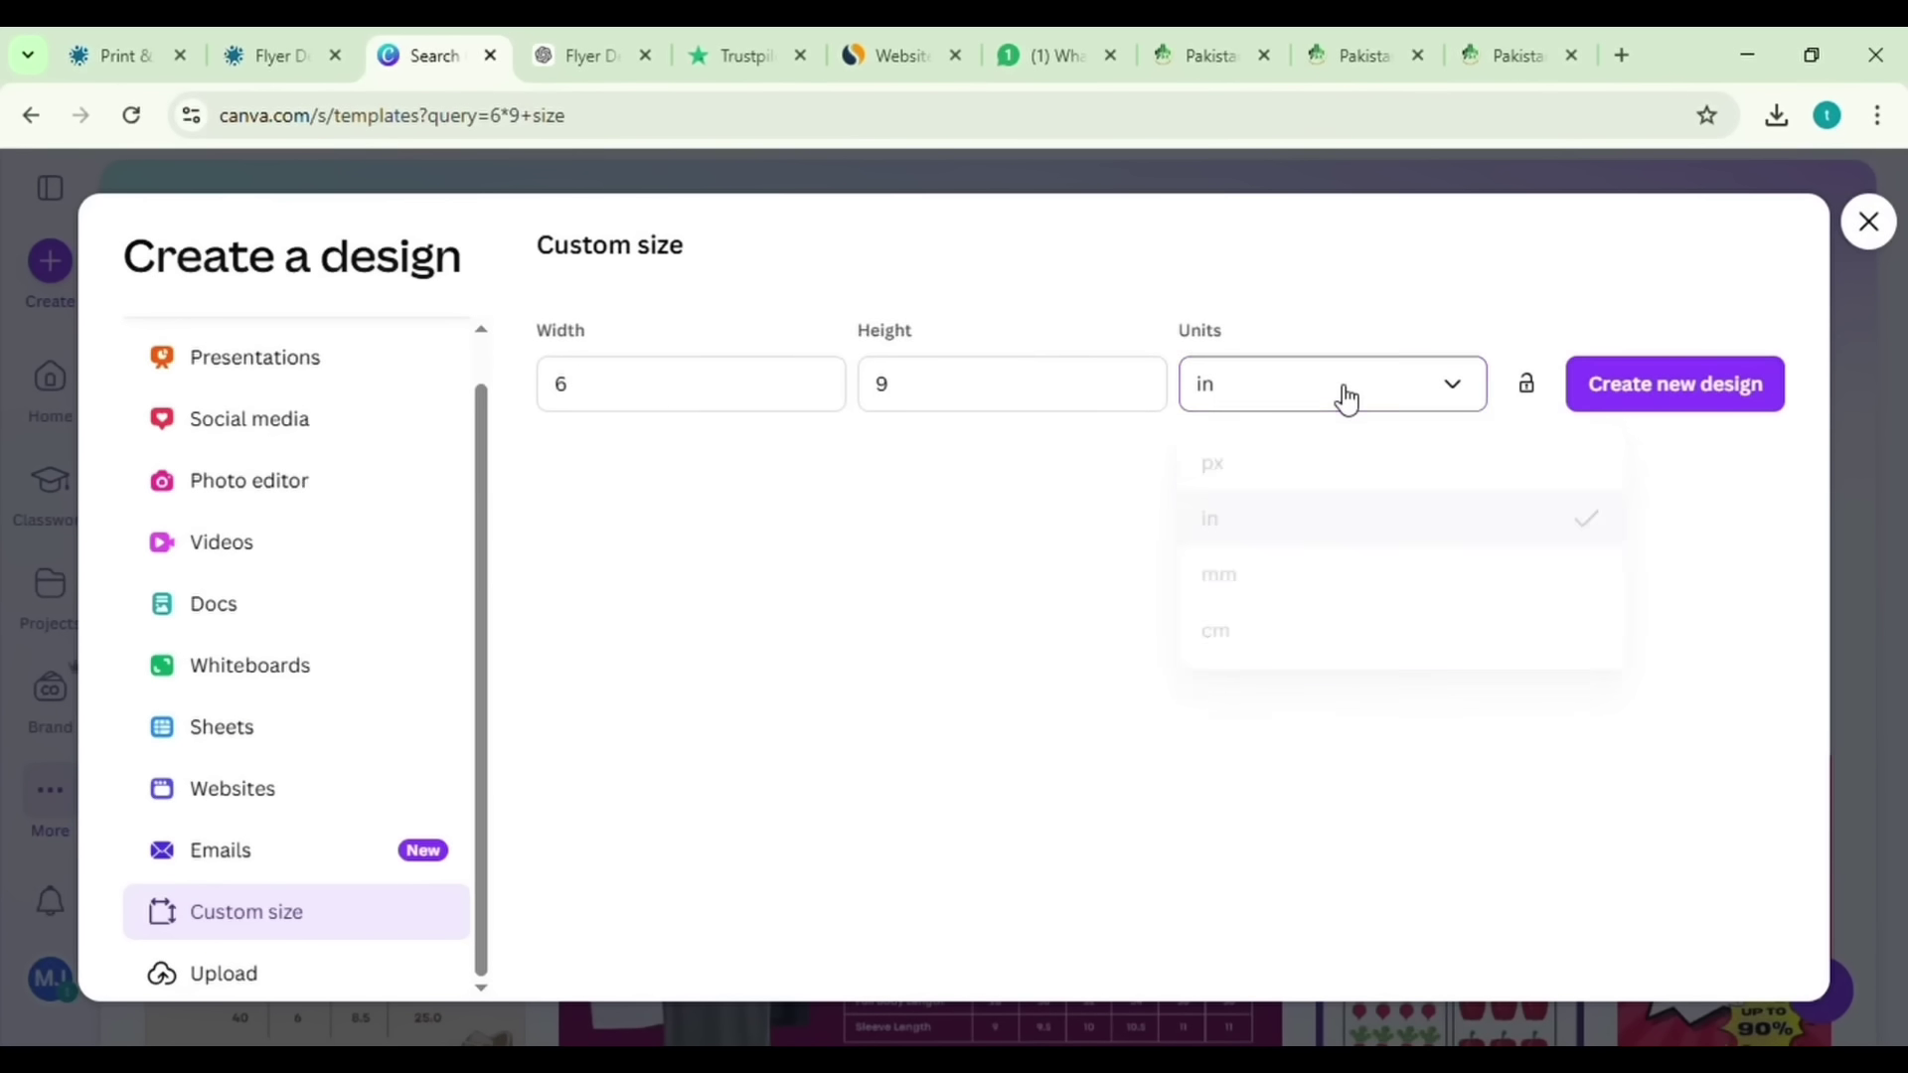
pyautogui.click(1610, 403)
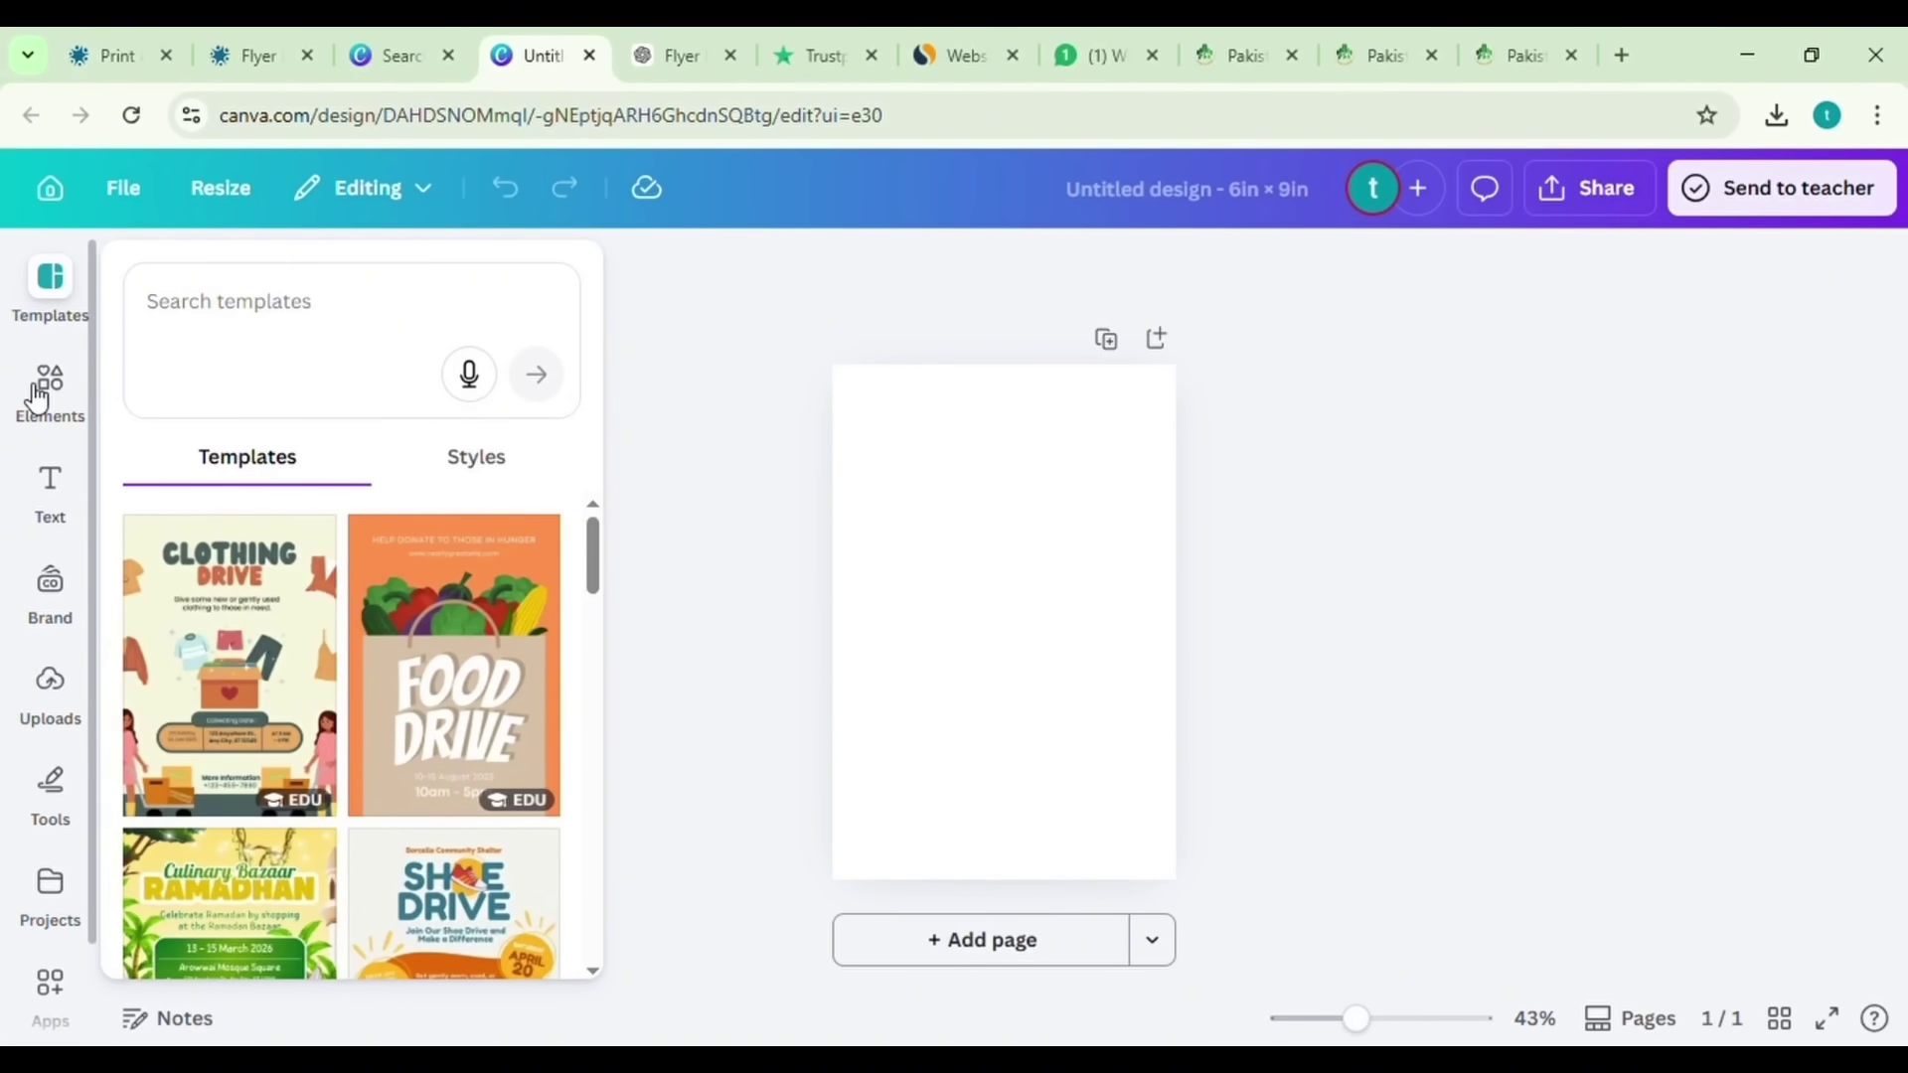
# - Search the templates for "roofing services", apply the Black and Blue Modern Roofing Service design with the ROOFING SPECIALIST heading, and redo the last change
pyautogui.click(348, 297)
pyautogui.write('roofing services')
pyautogui.press('Return')
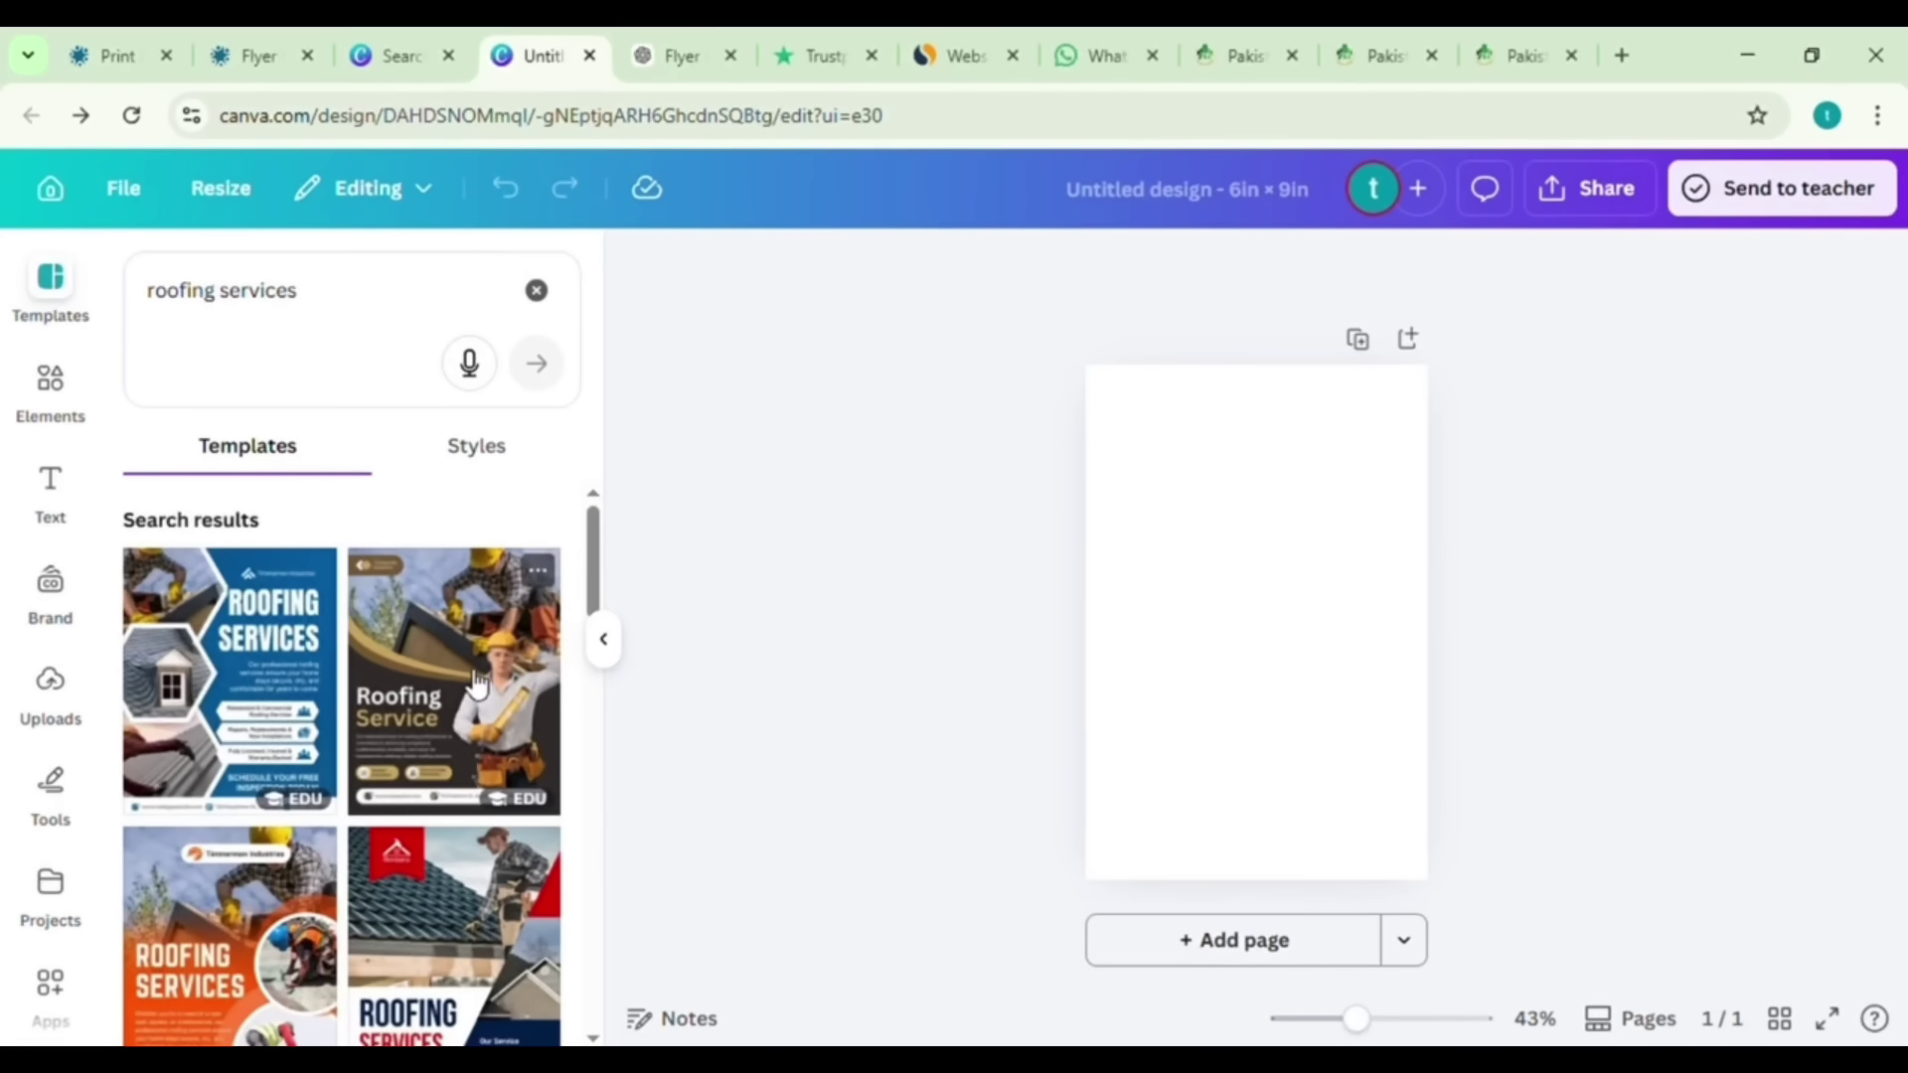
pyautogui.scroll(-3, 447, 700)
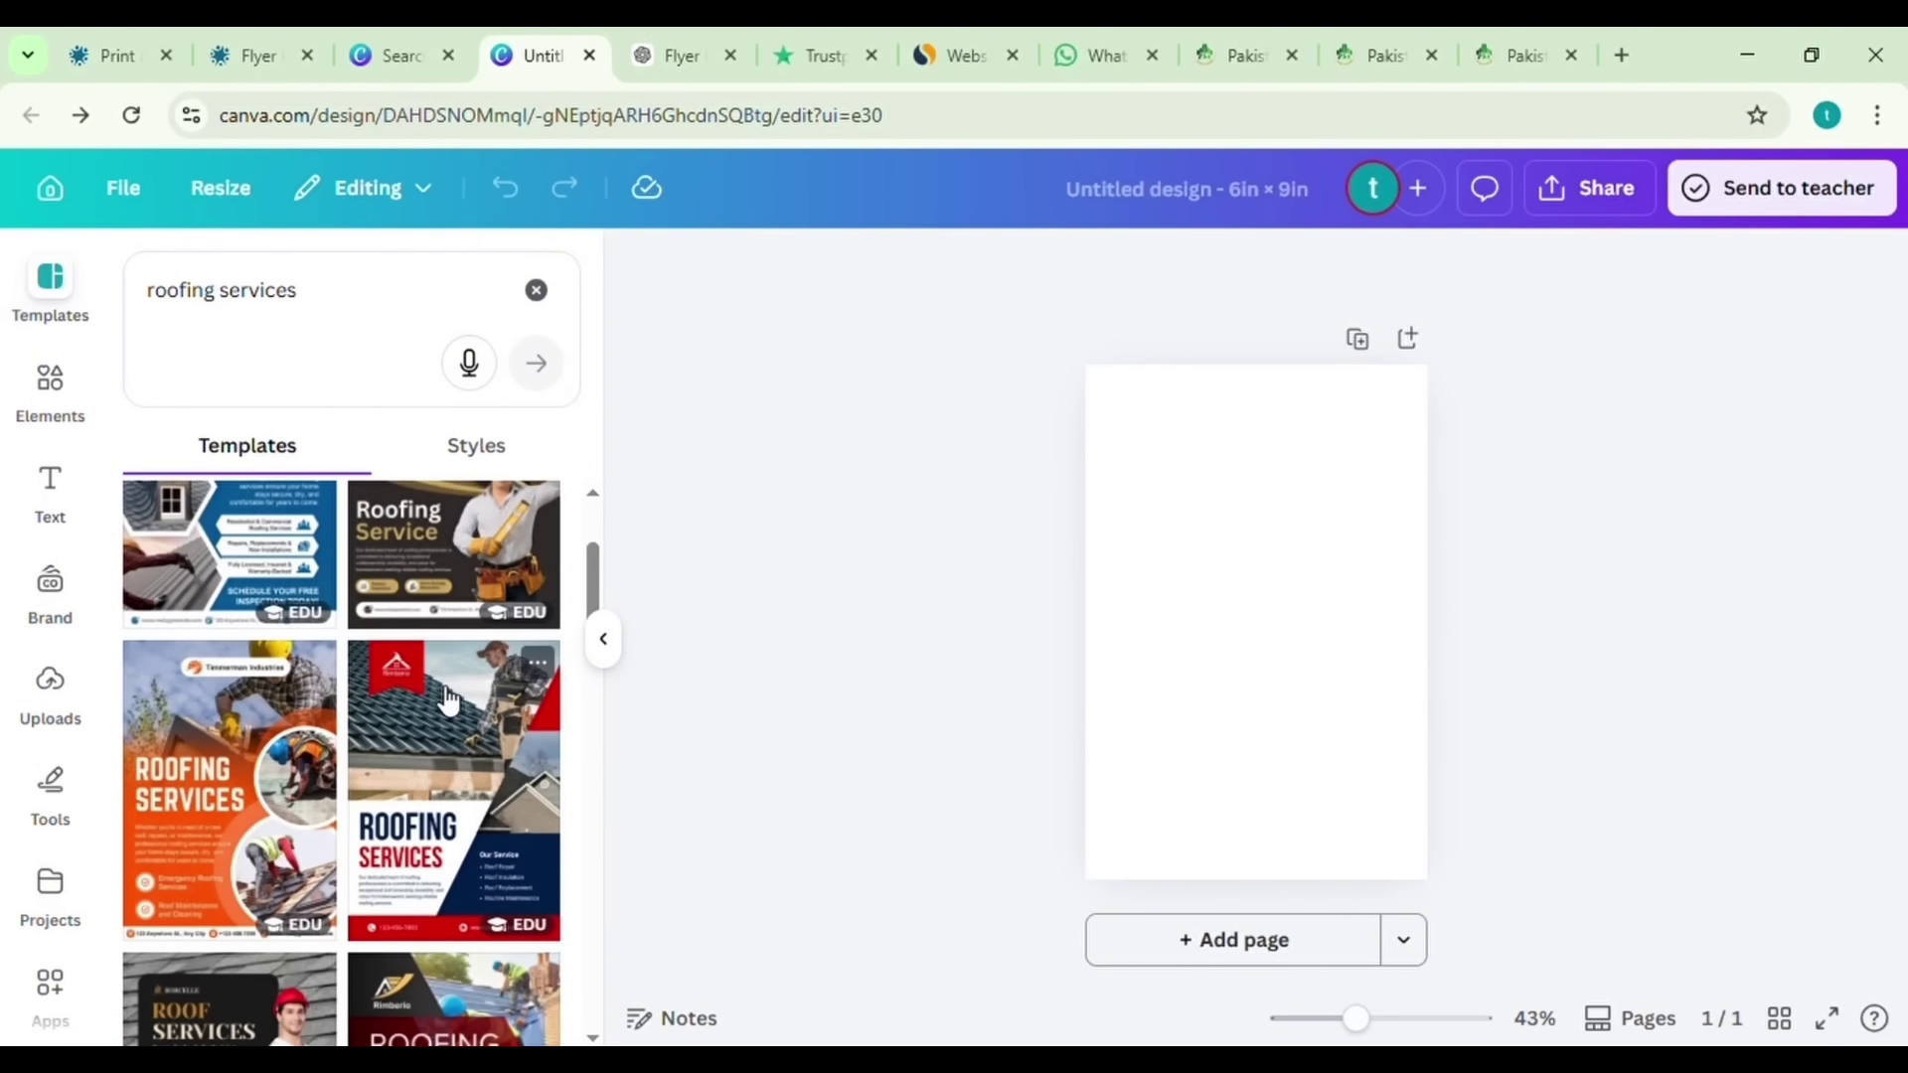
pyautogui.scroll(-5, 447, 700)
pyautogui.click(229, 795)
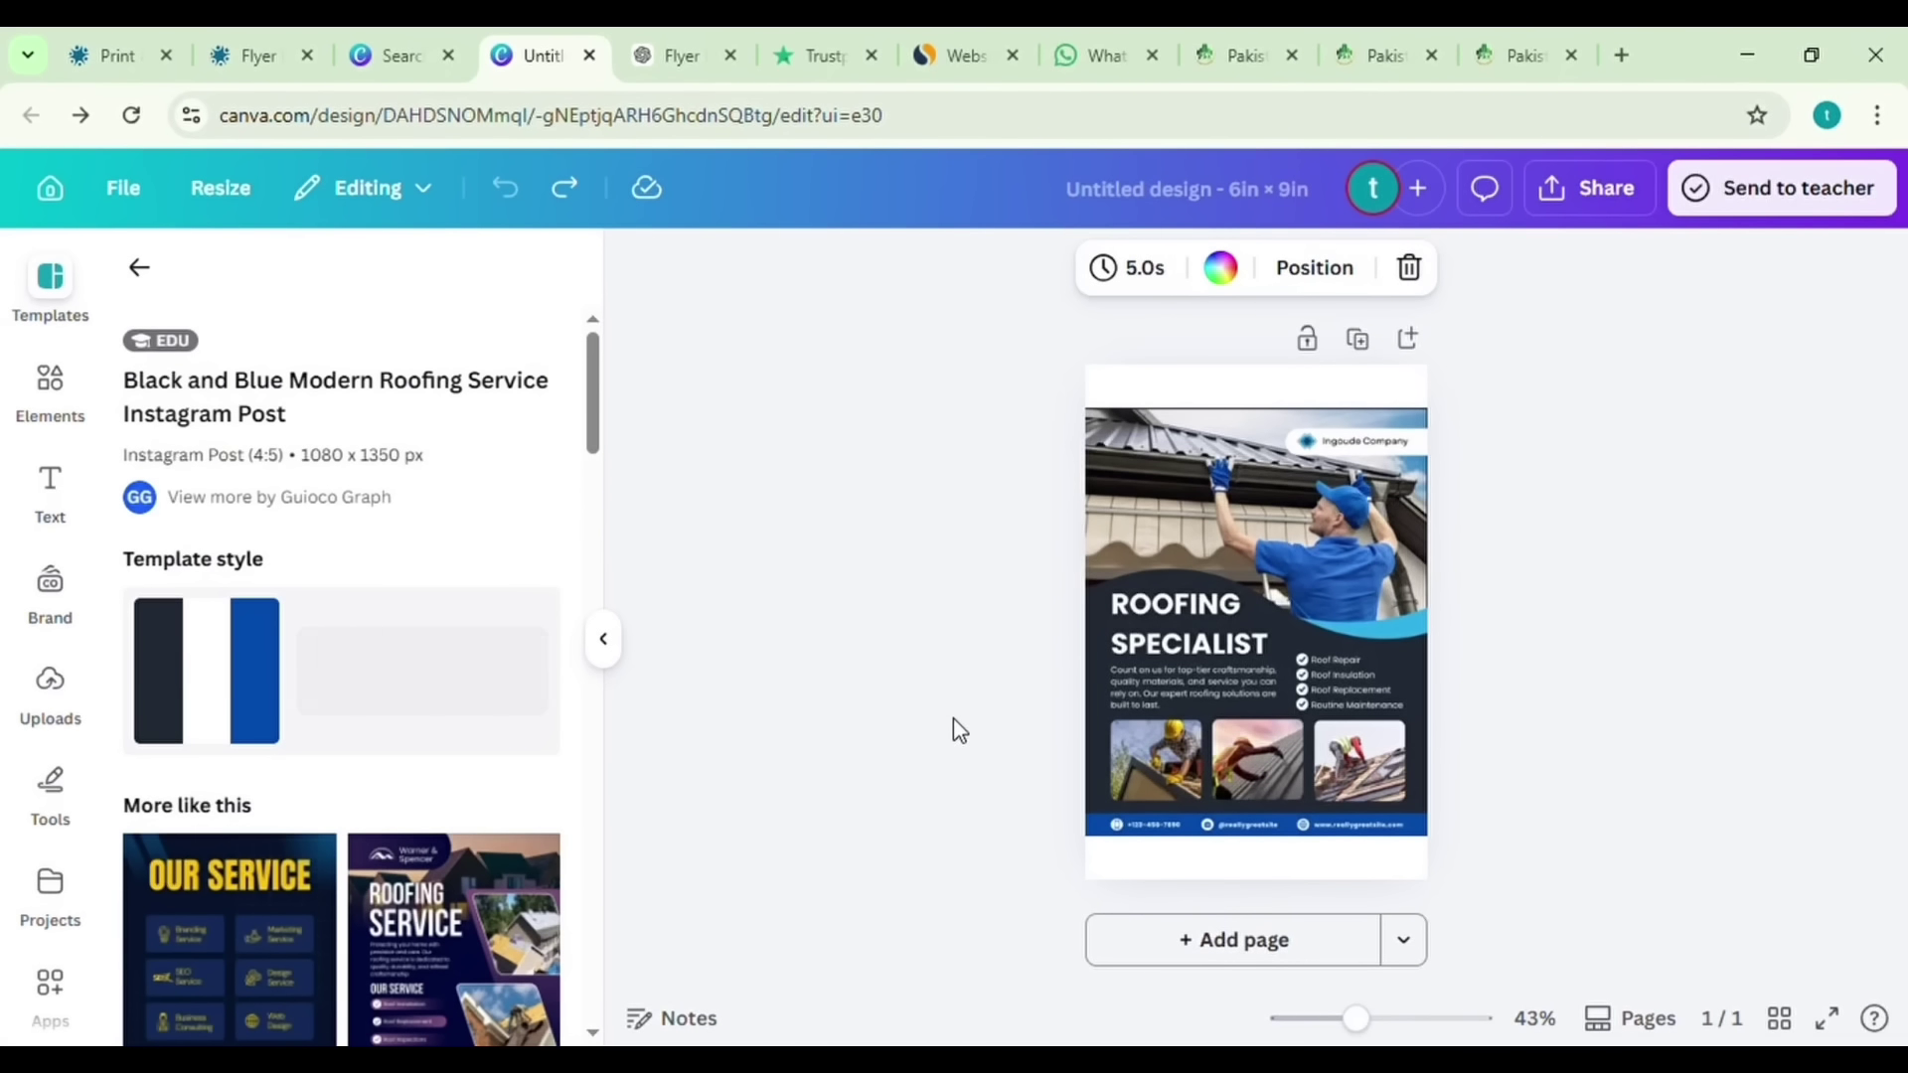
pyautogui.hotkey('ctrl', 'y')
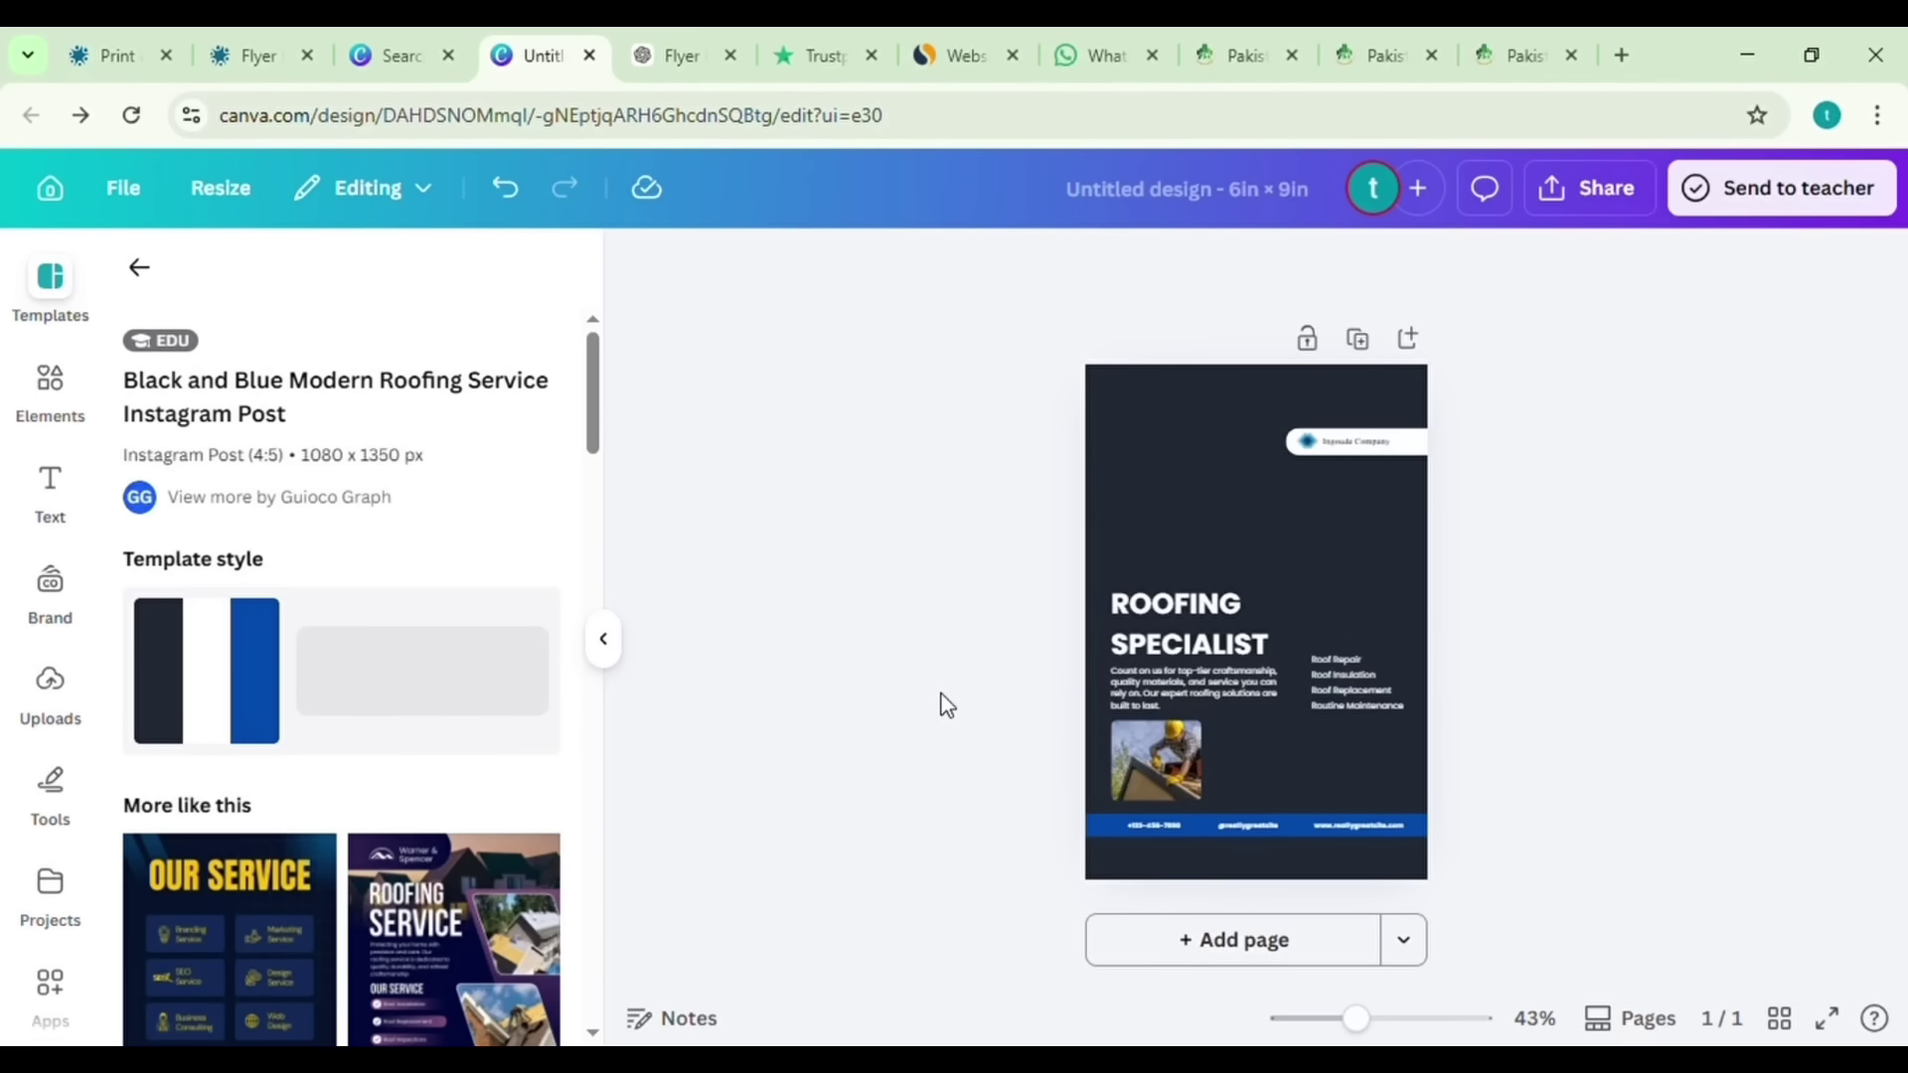
# - Align the roofer photo with the page's top edge and raise the dark wave shape to overlap the photo's lower edge
pyautogui.click(1278, 460)
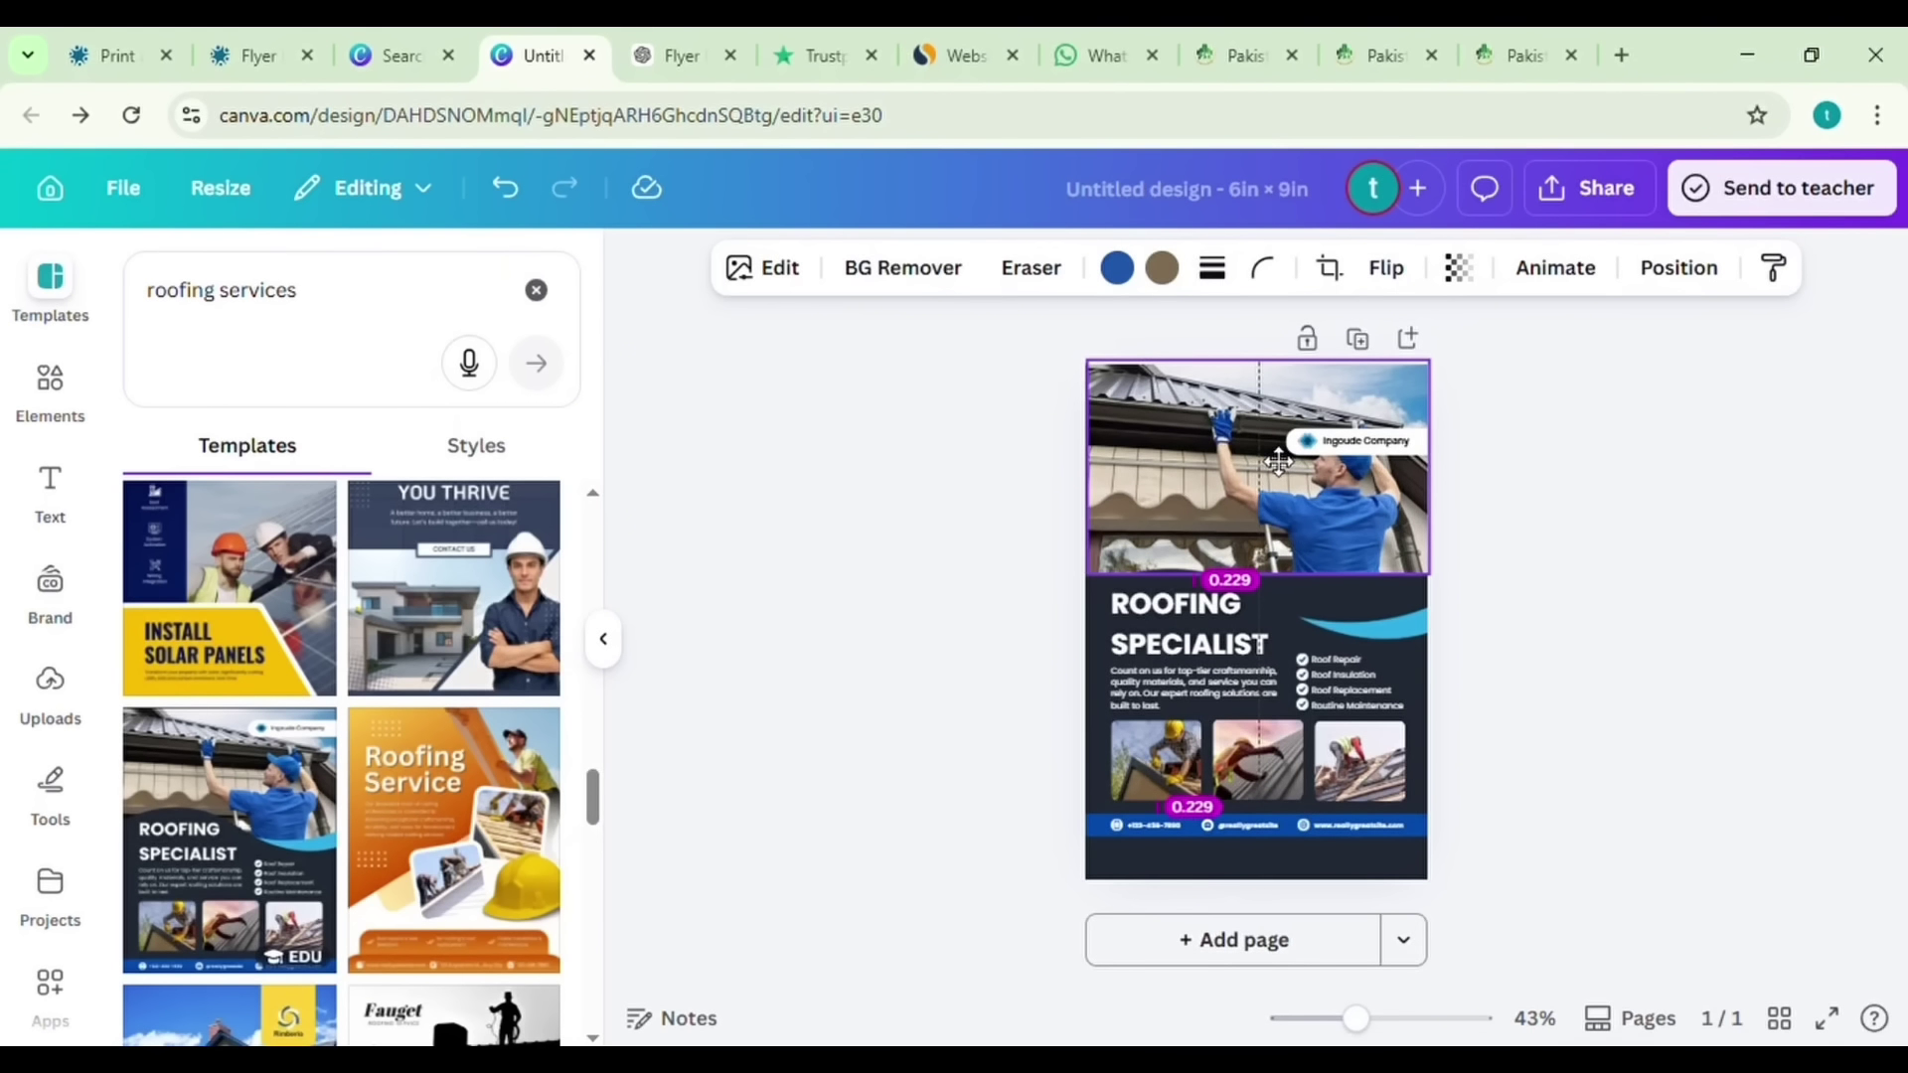
pyautogui.click(934, 473)
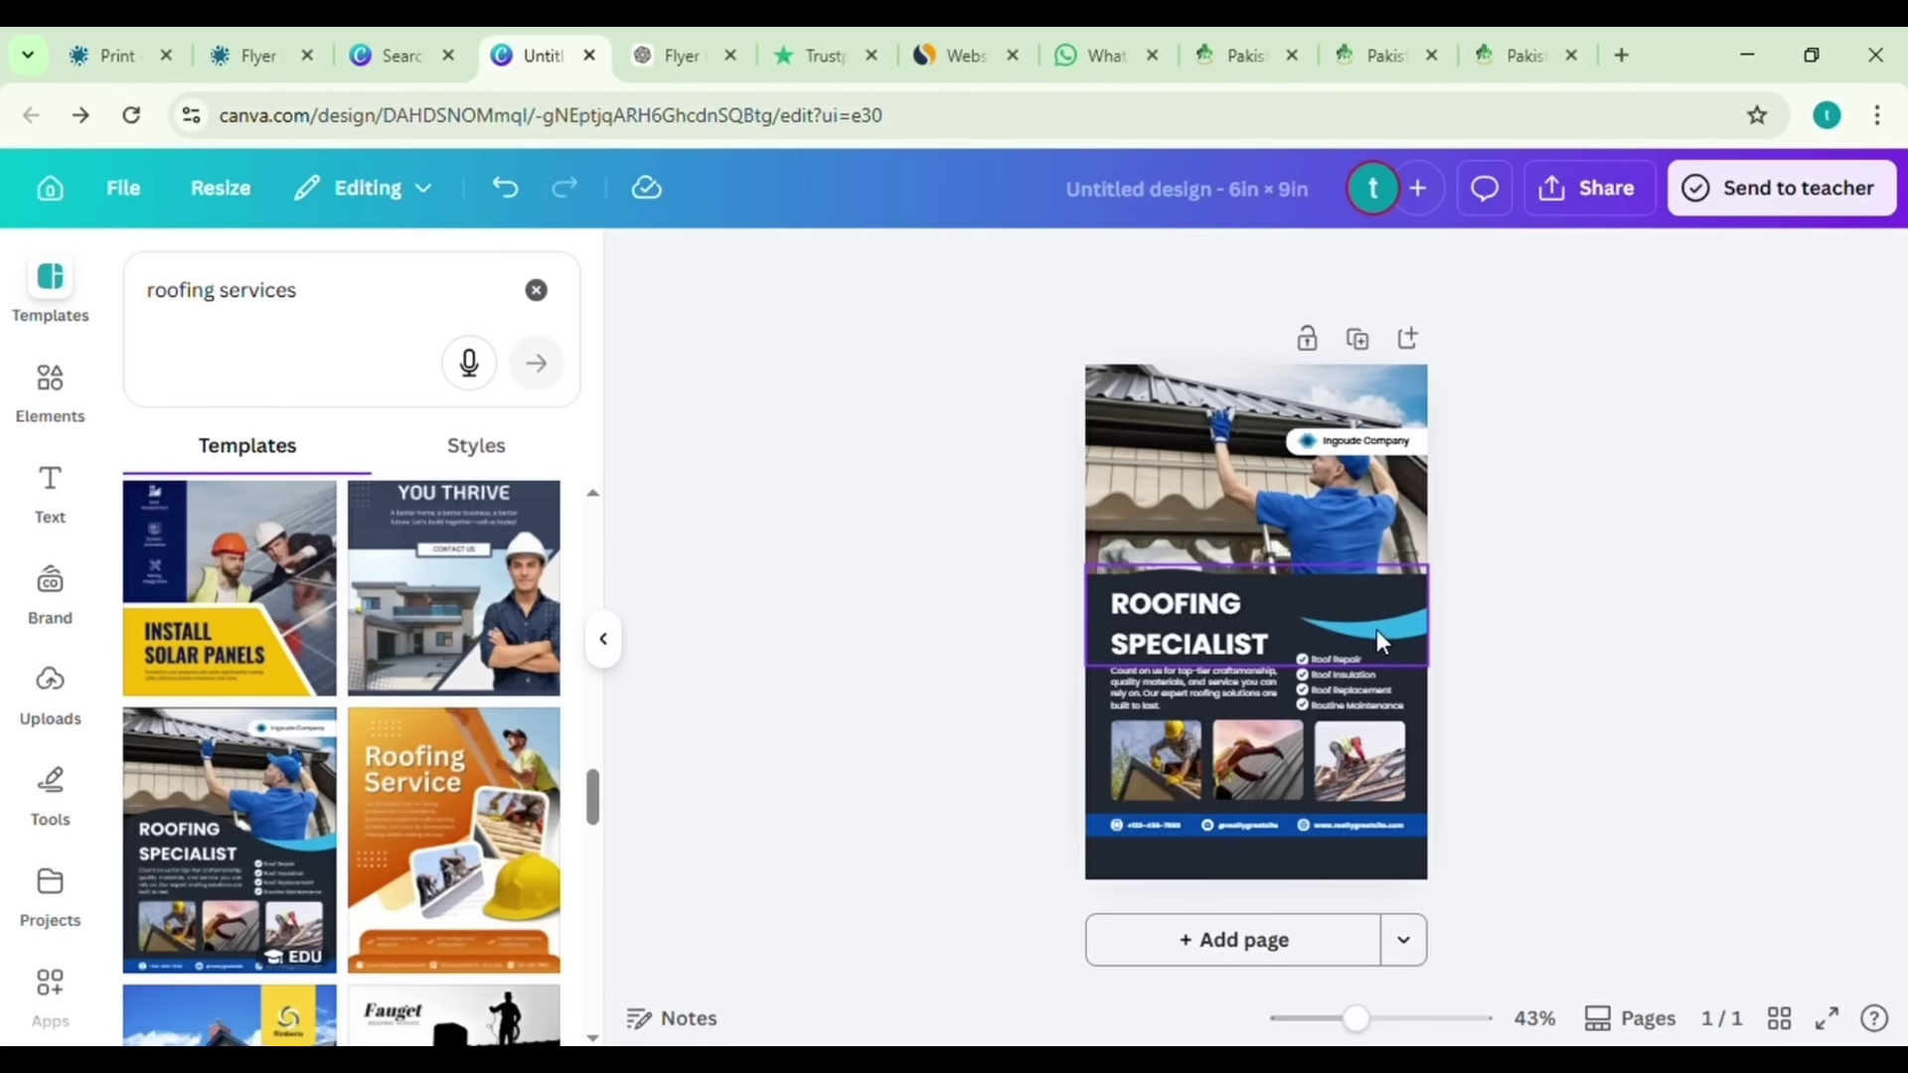
pyautogui.moveTo(1377, 631); pyautogui.dragTo(1379, 622)
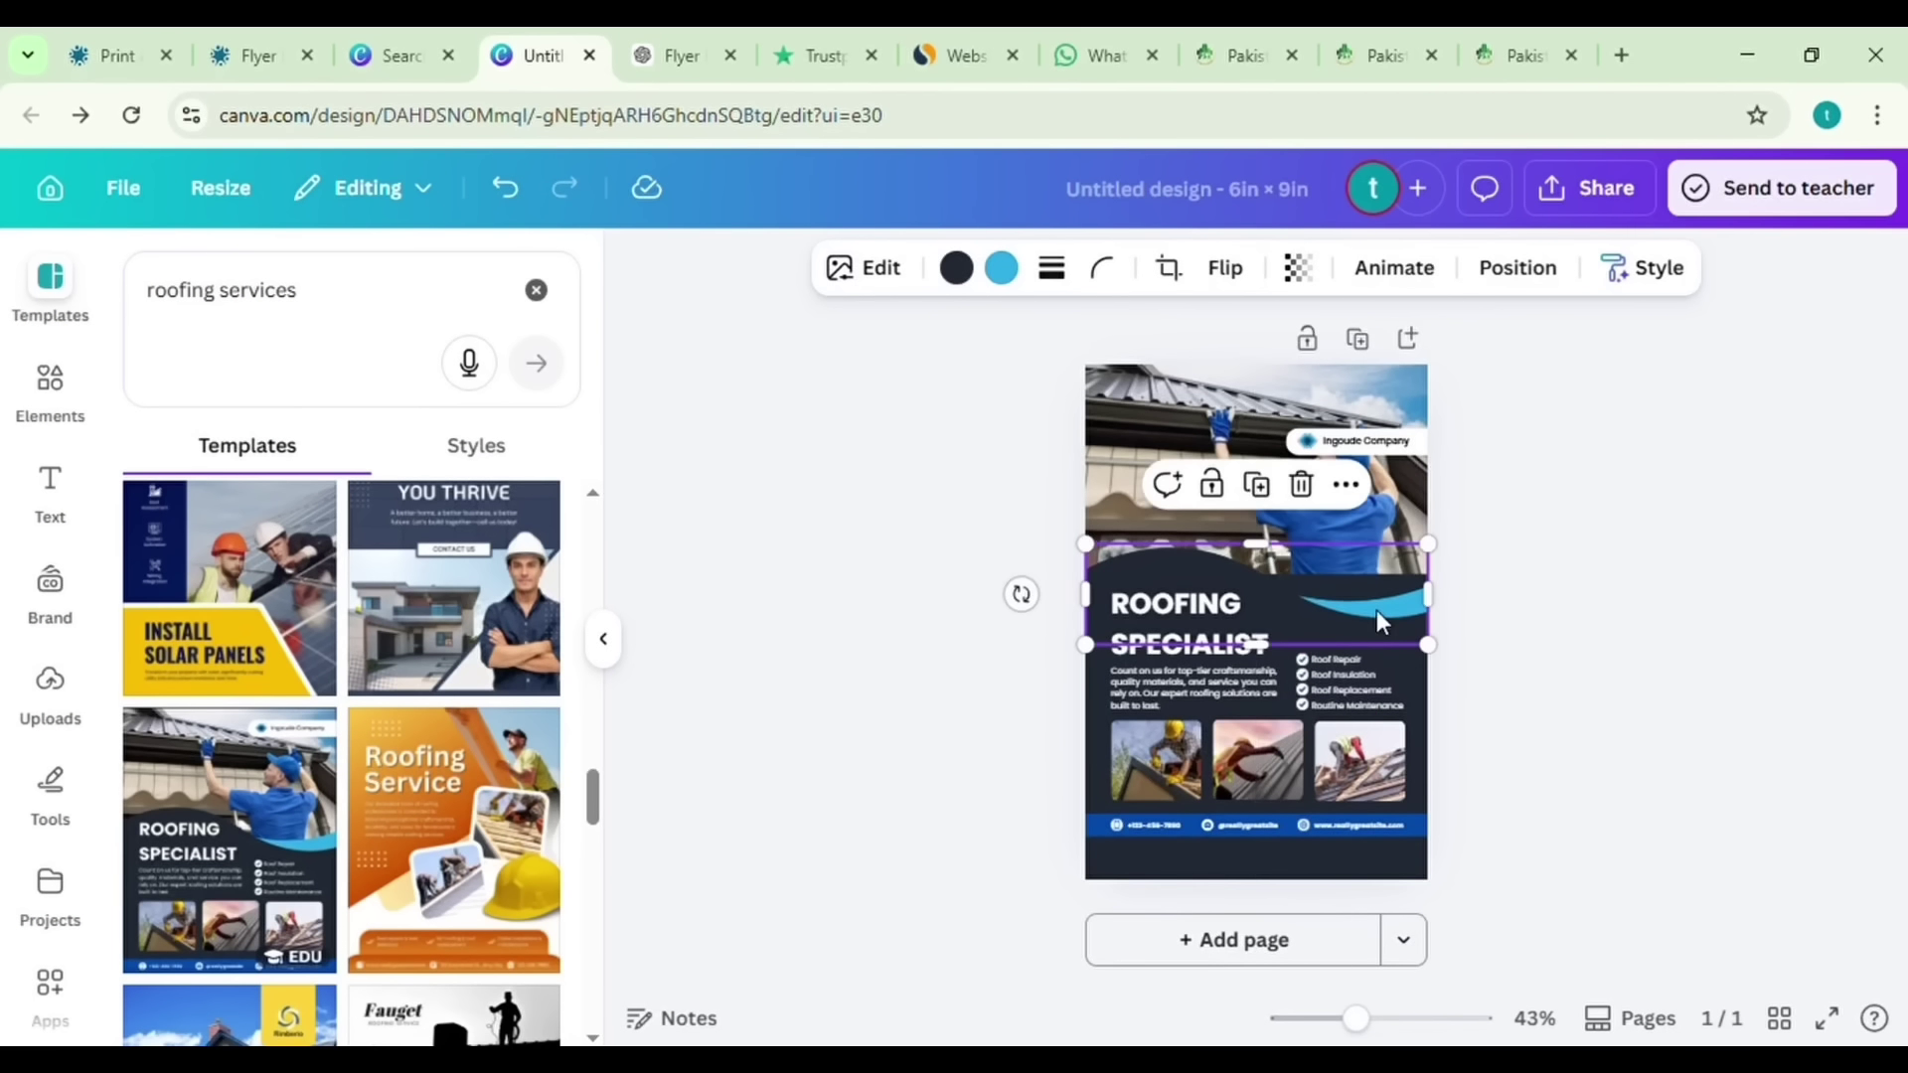
pyautogui.click(1000, 645)
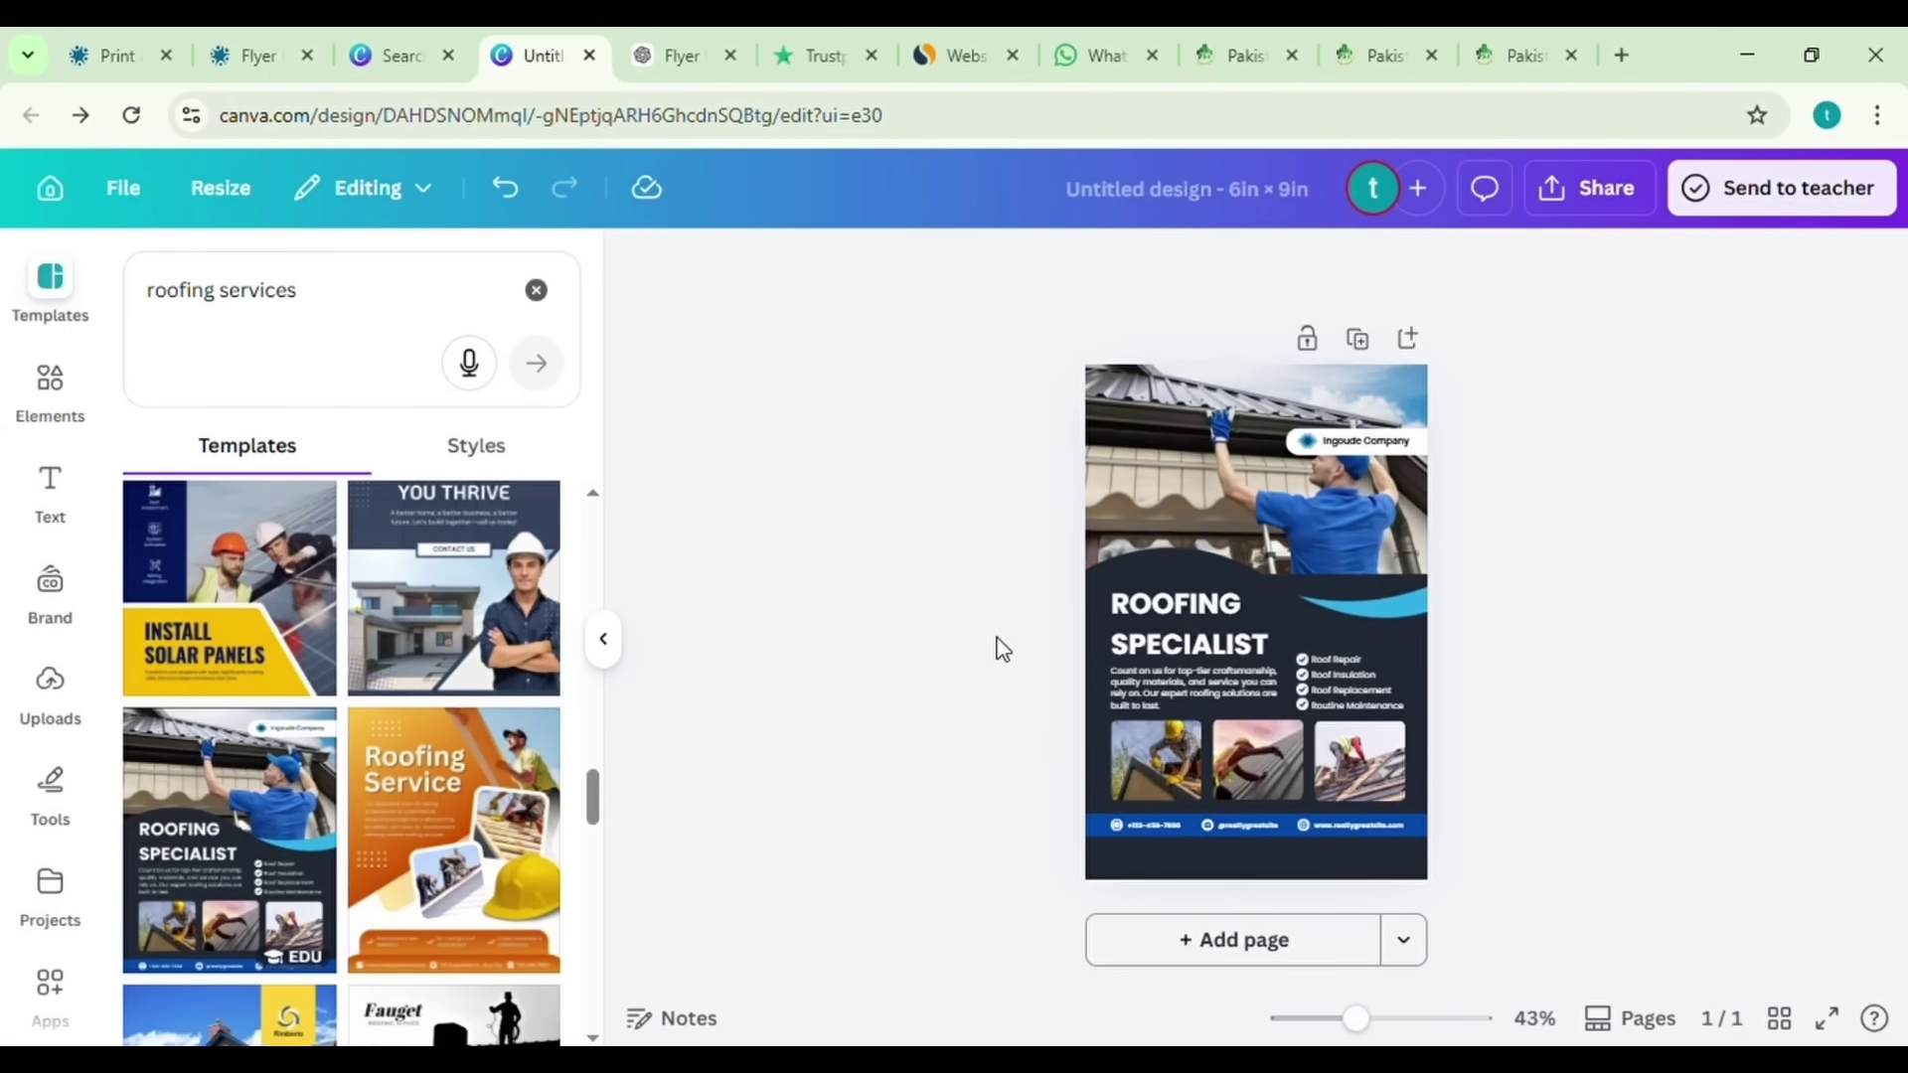
# - Adjust the placement of the ROOFING SPECIALIST heading and the description paragraph, and check the flyer's services list down to Roof Replacement
pyautogui.moveTo(1176, 642); pyautogui.dragTo(1182, 639)
pyautogui.click(975, 657)
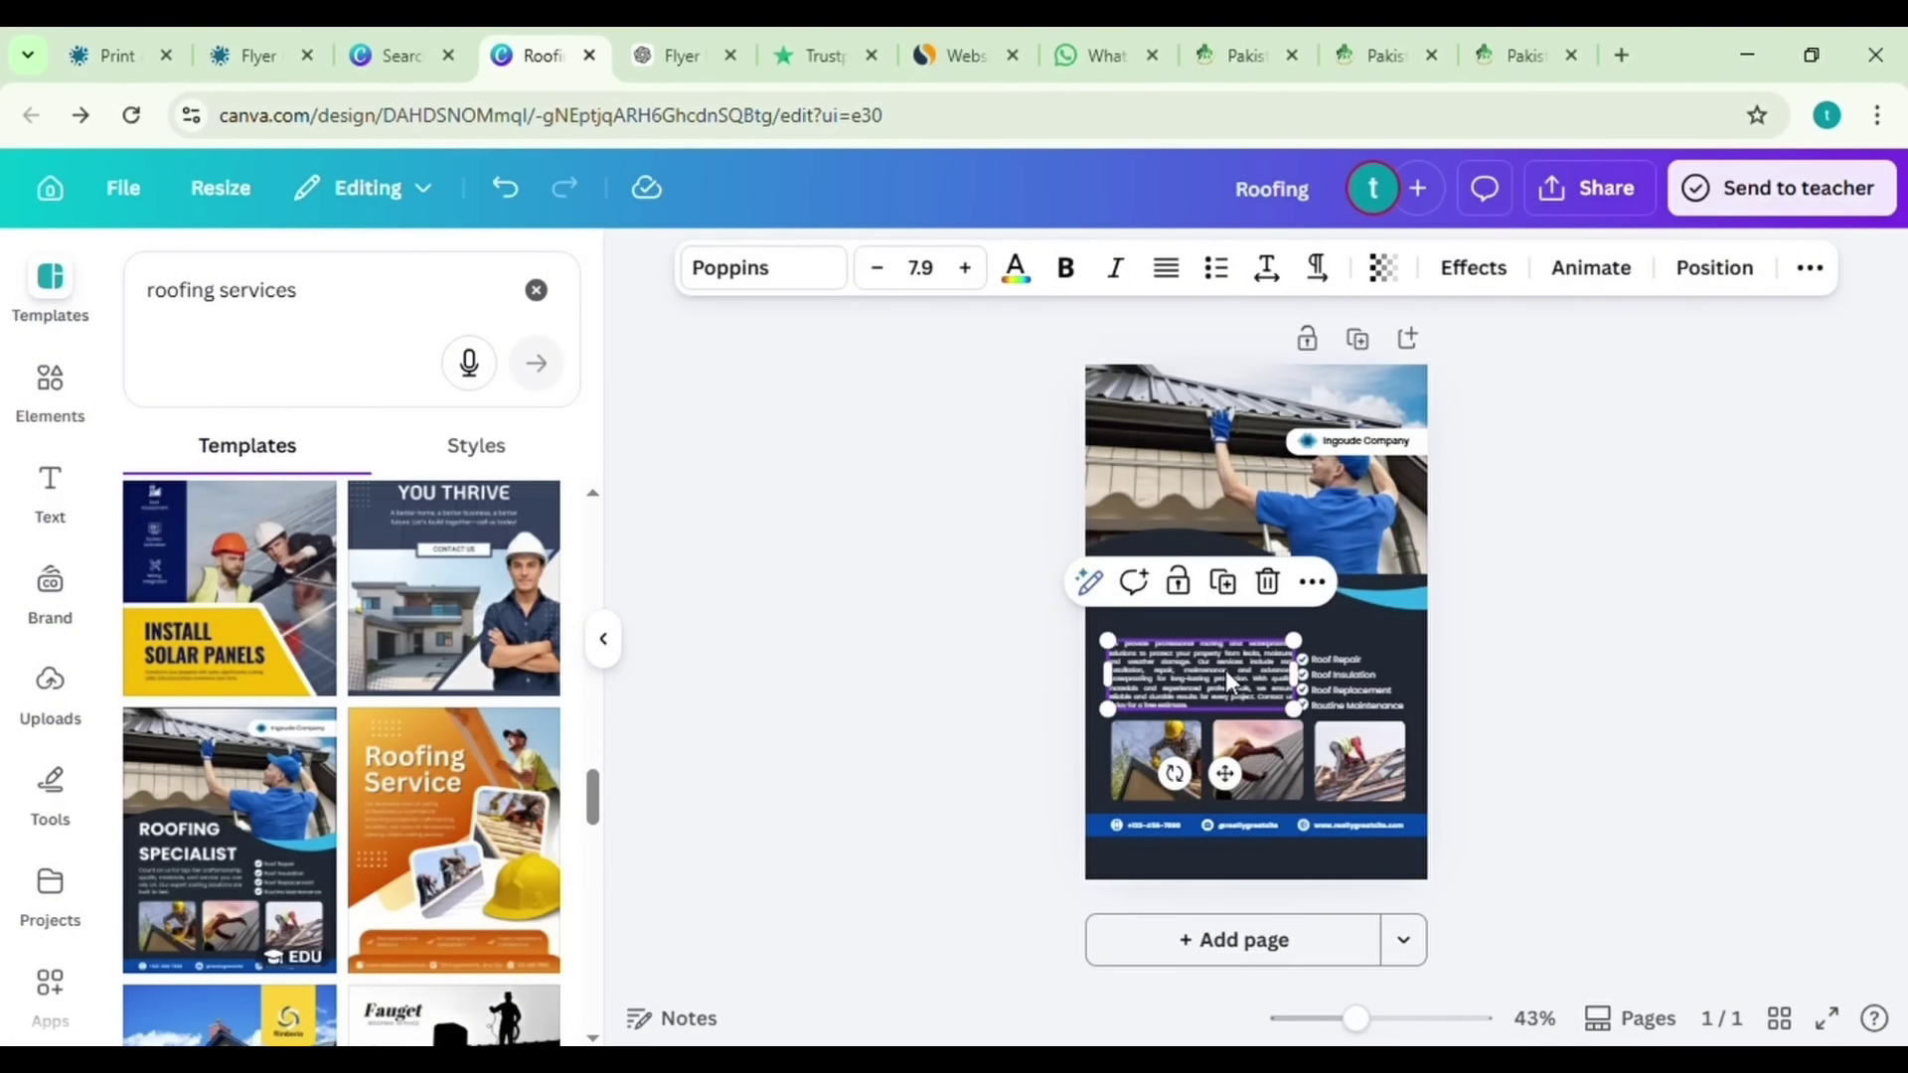
pyautogui.moveTo(1226, 670)
pyautogui.mouseDown()
pyautogui.moveTo(1242, 655)
pyautogui.moveTo(1242, 674)
pyautogui.mouseUp()
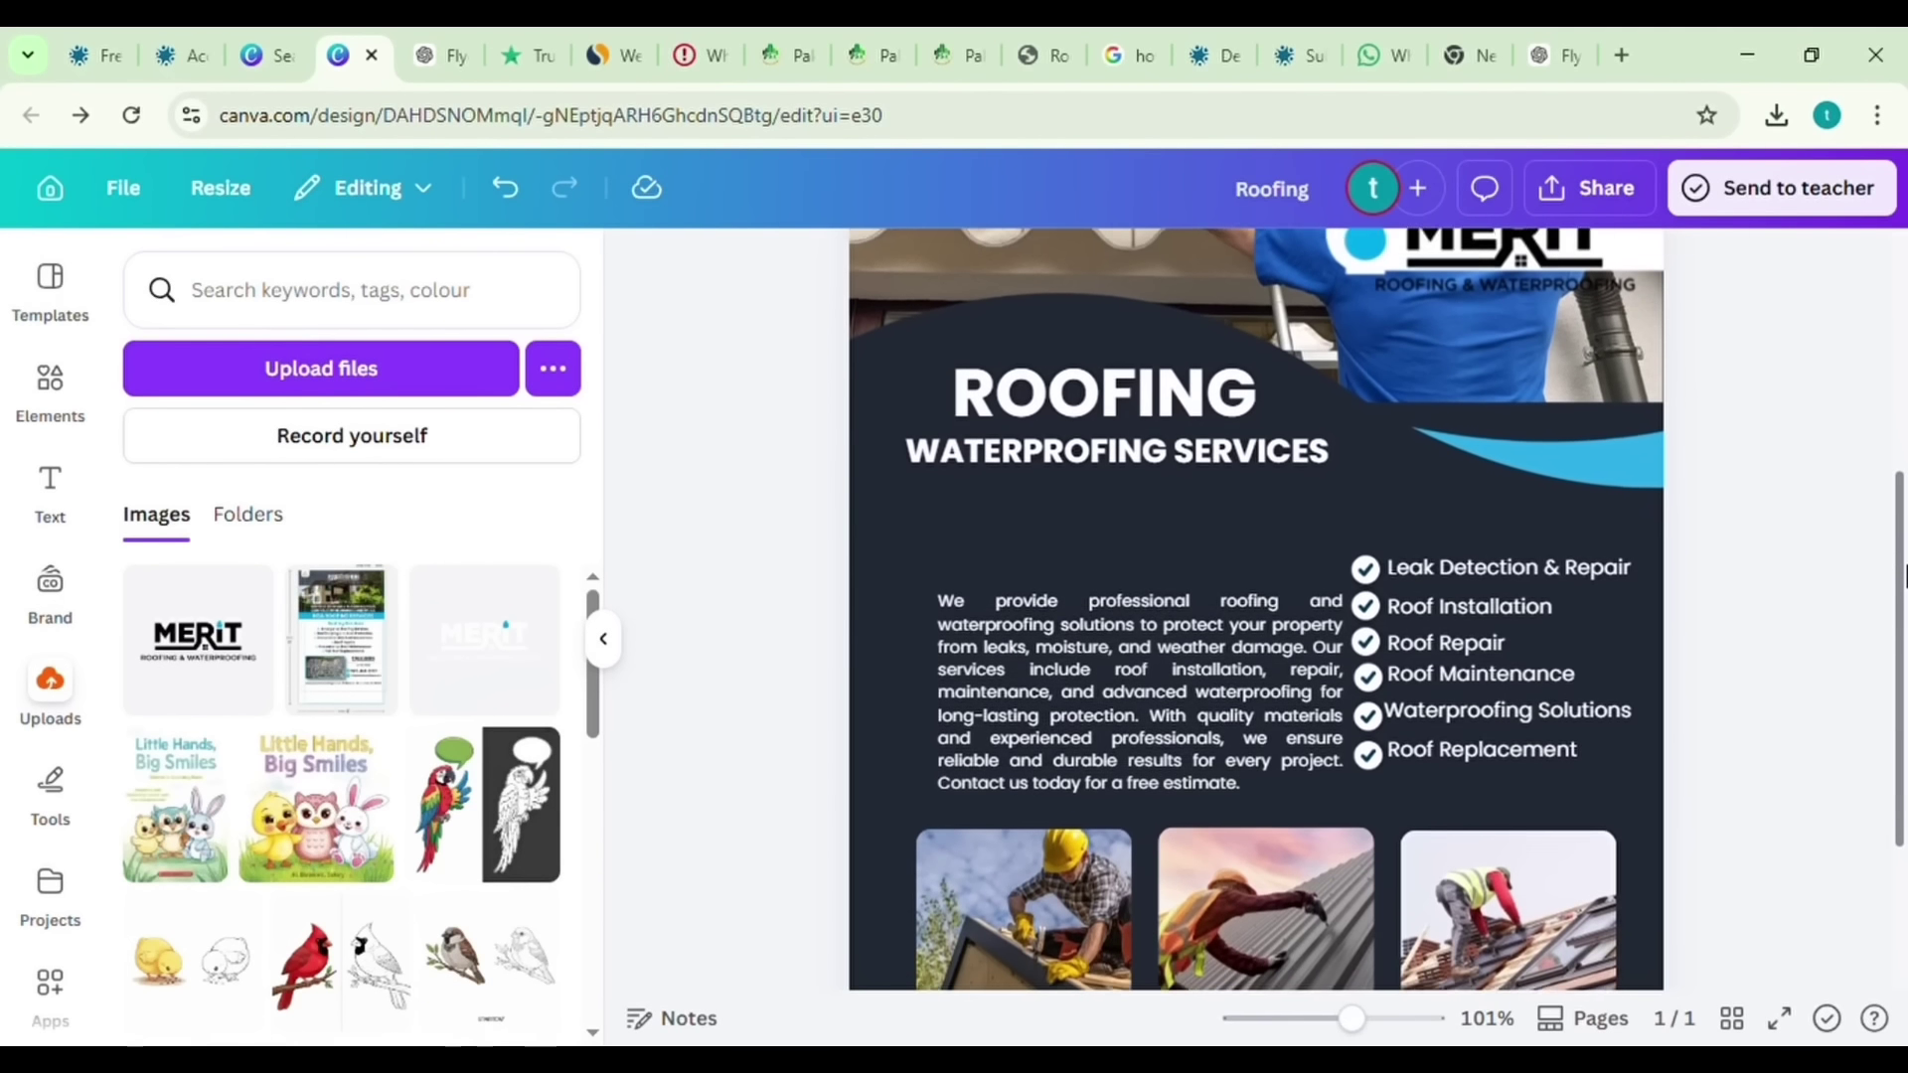
pyautogui.scroll(-1, 1903, 574)
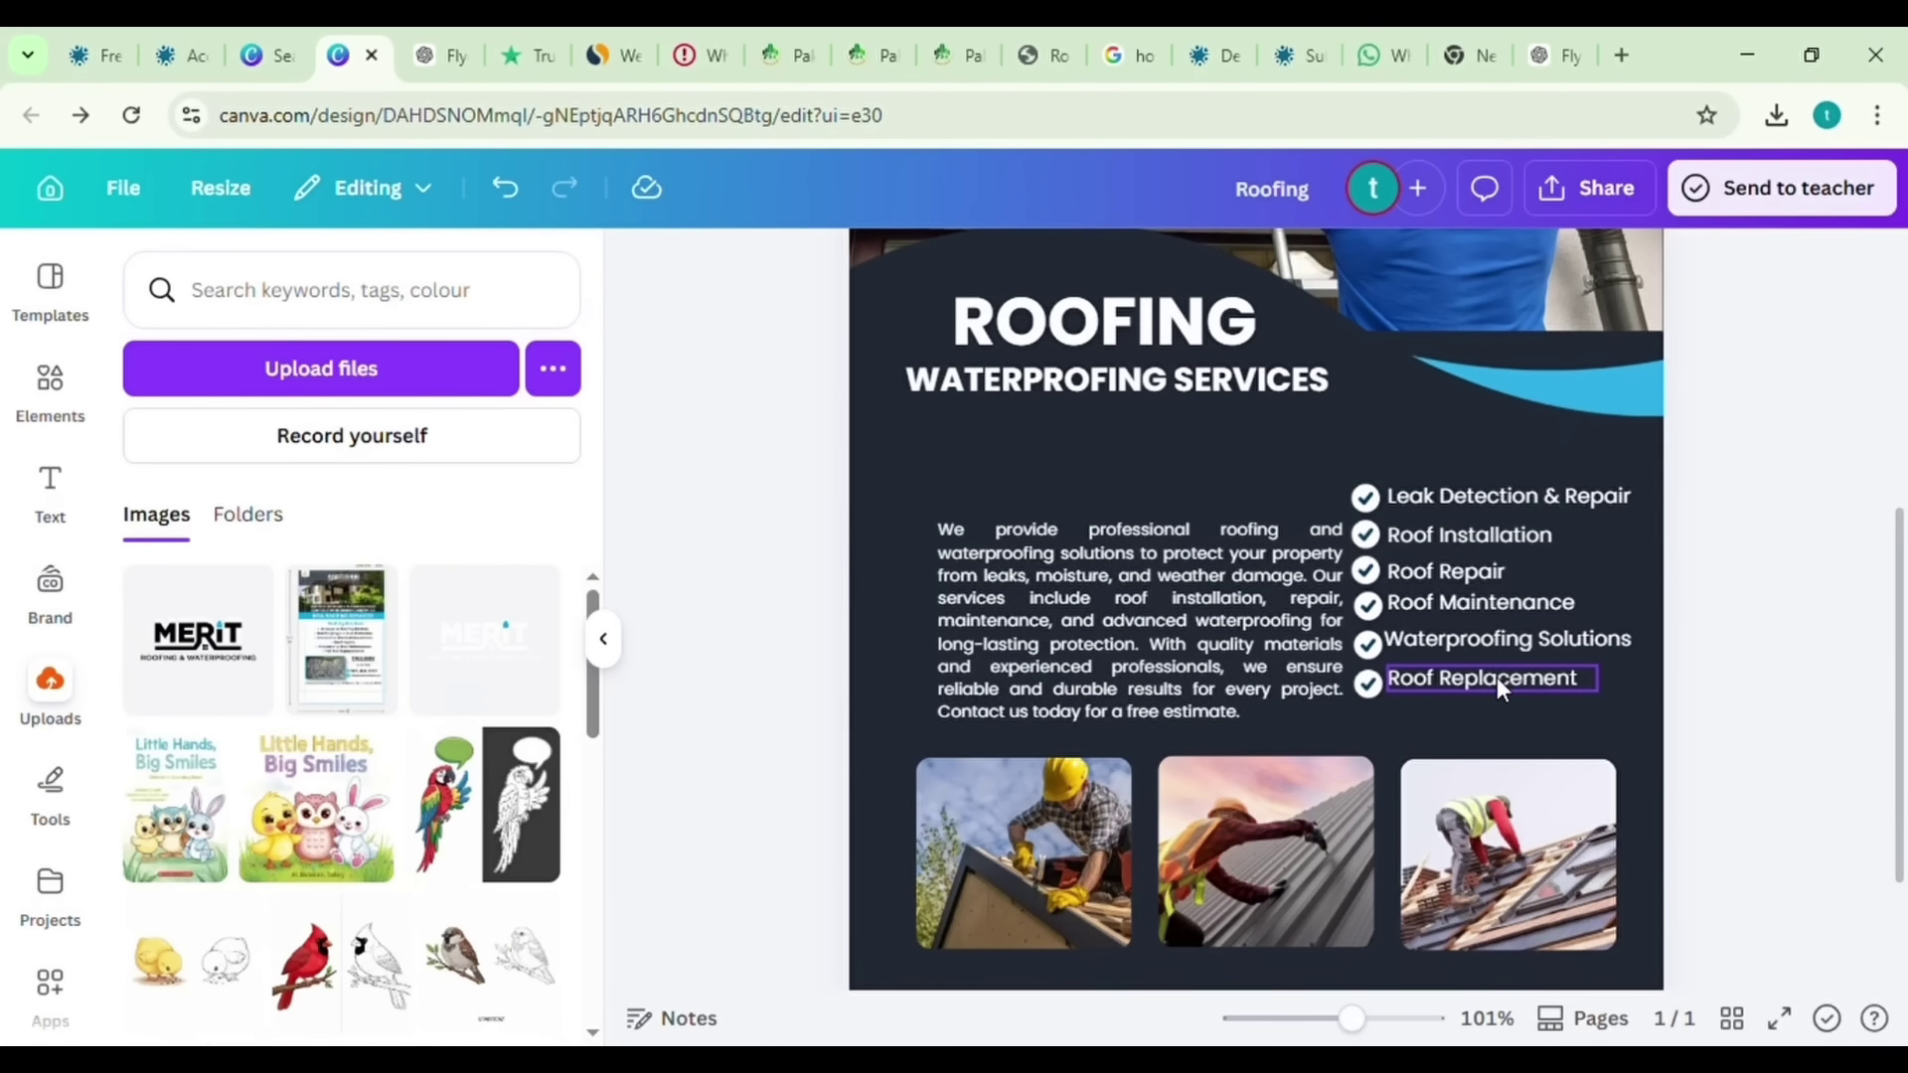
pyautogui.click(1498, 686)
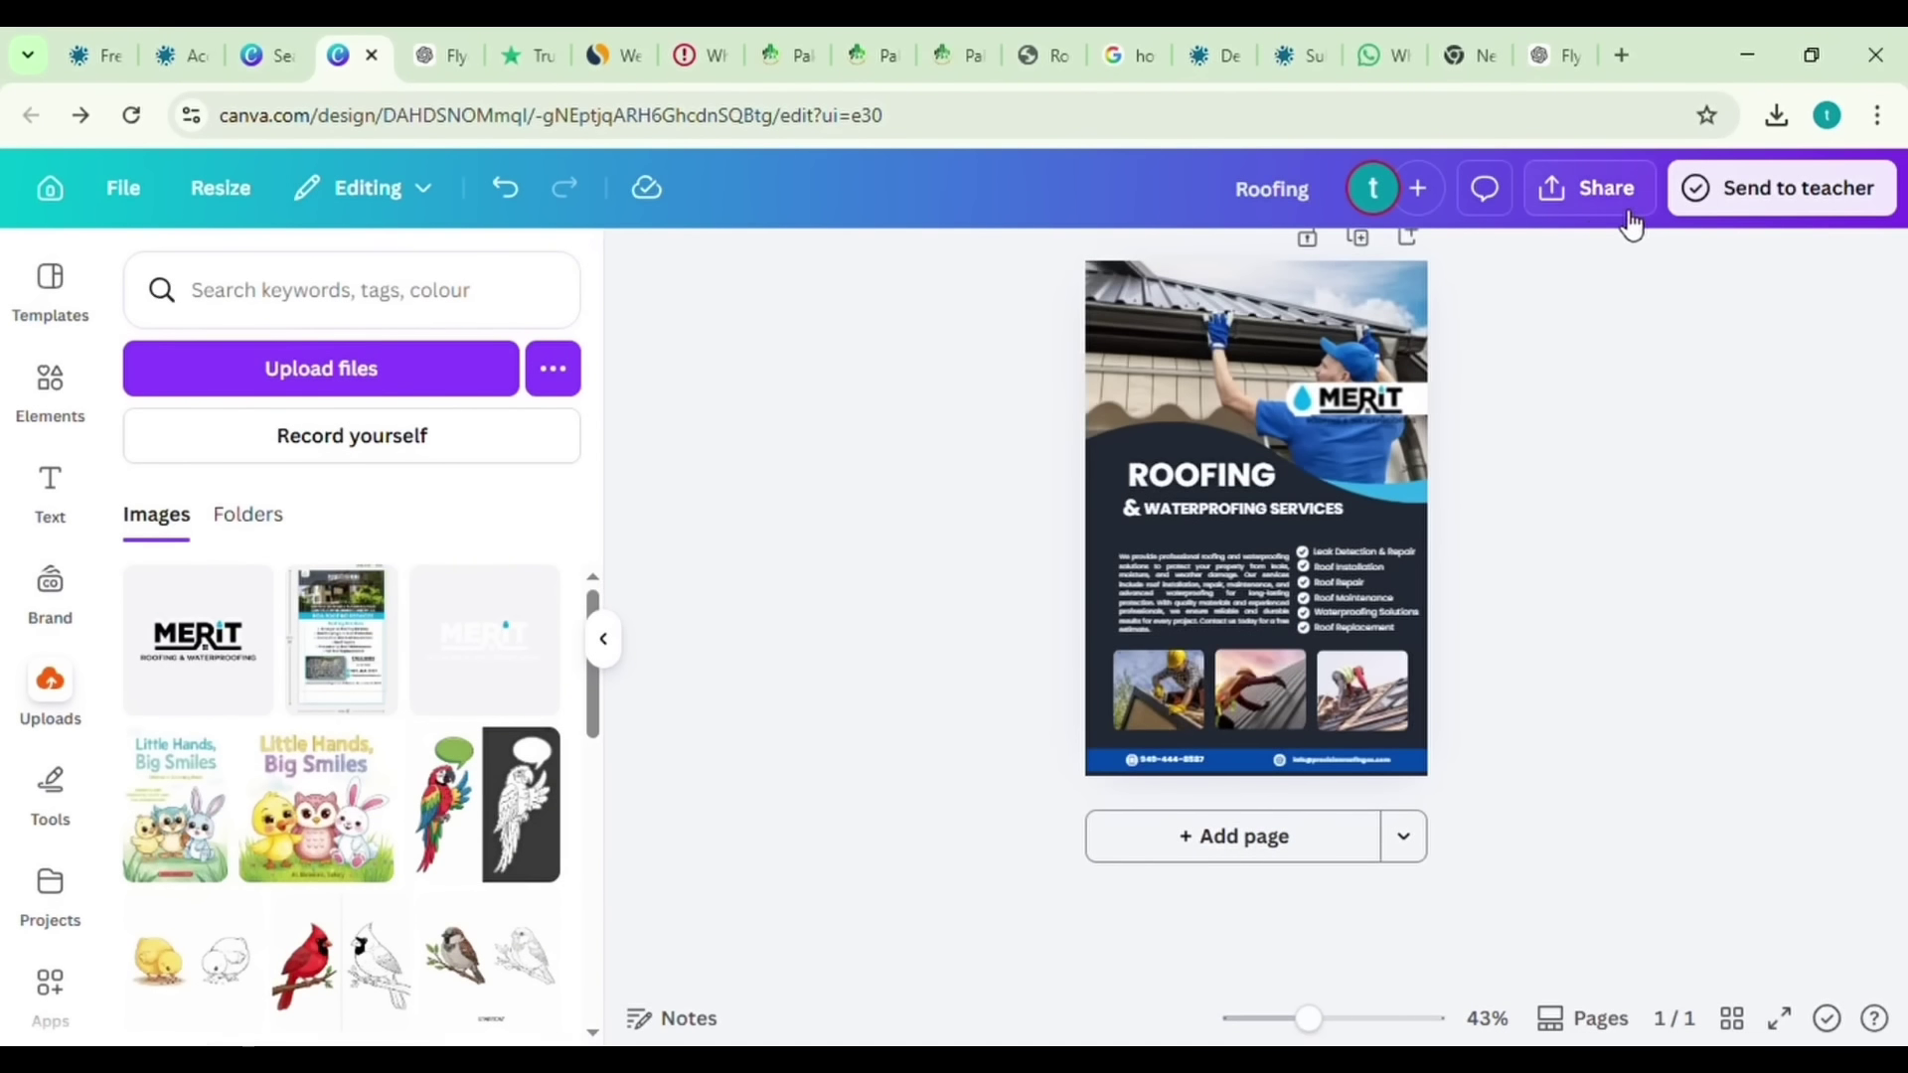
# - Download the finished roofing flyer as a PNG, keeping the size multiplier at 1
pyautogui.click(1621, 208)
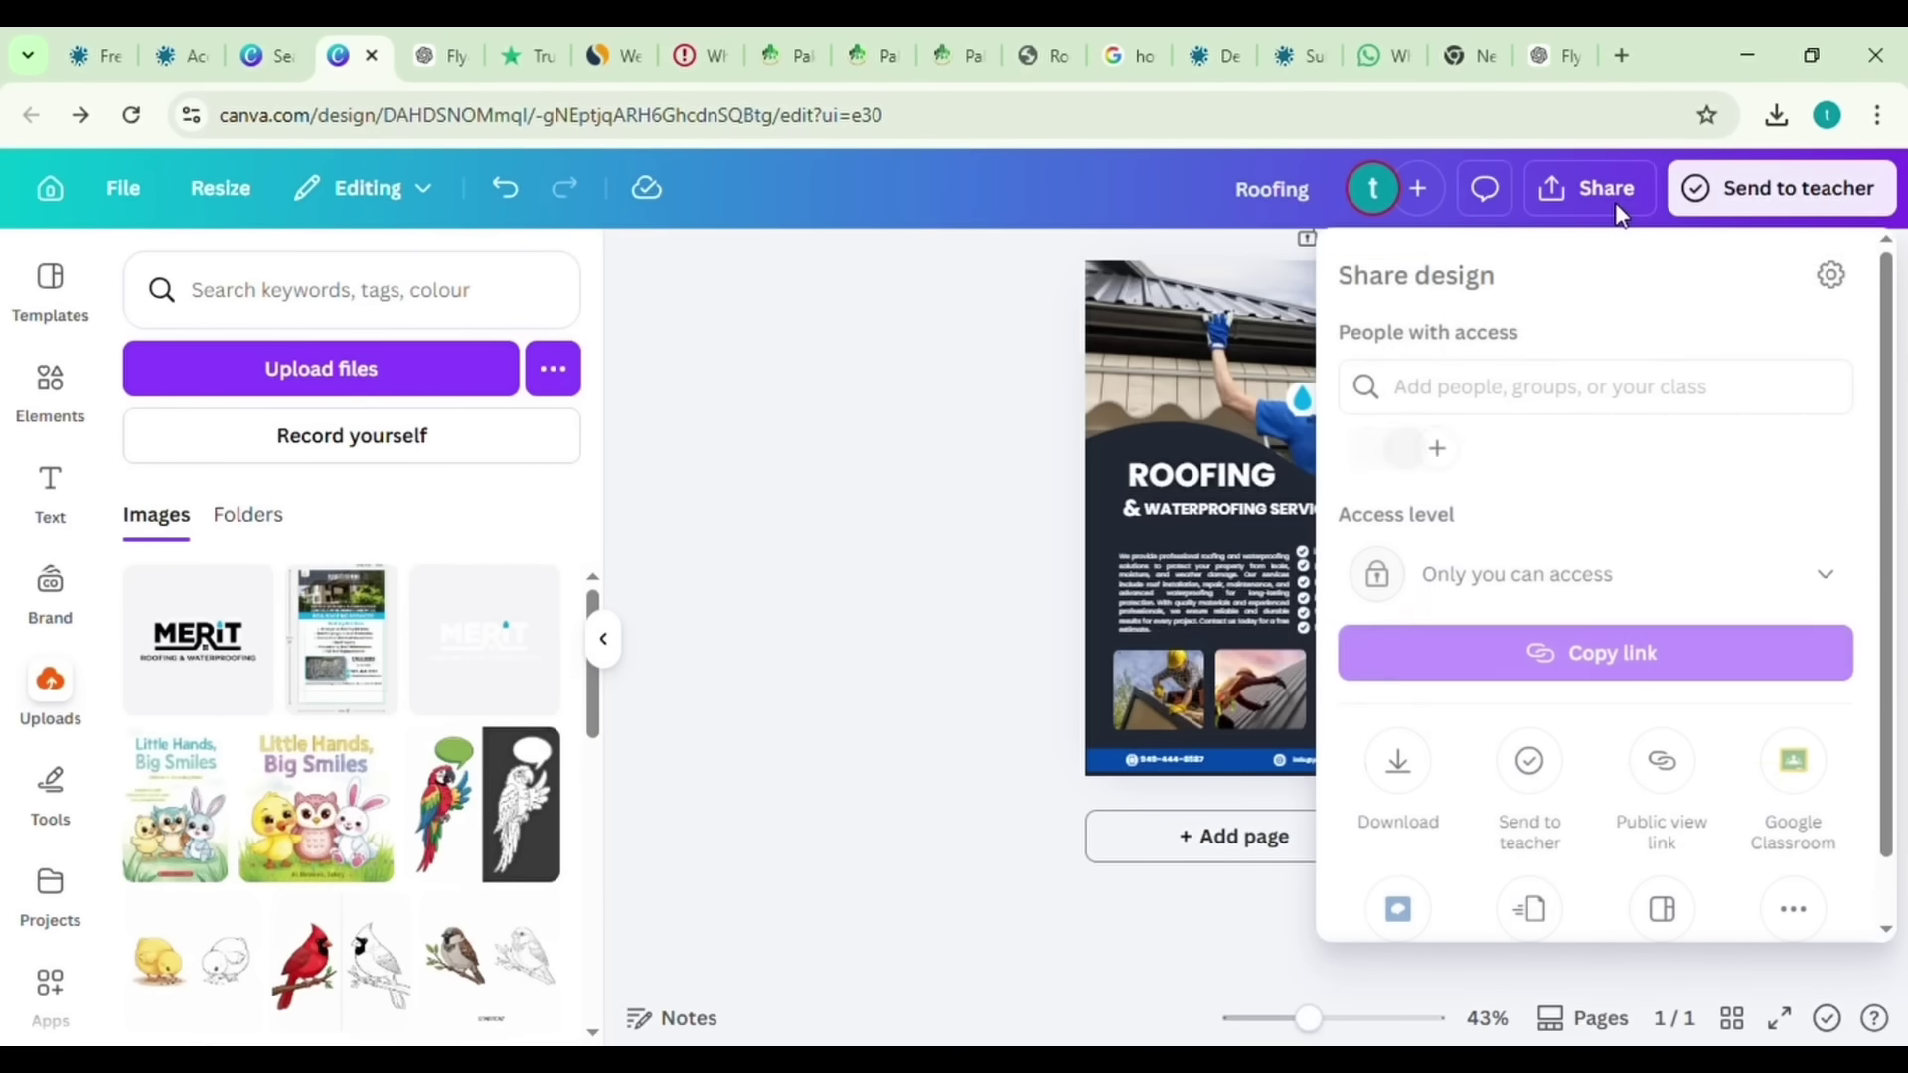
pyautogui.click(1421, 767)
pyautogui.click(1657, 397)
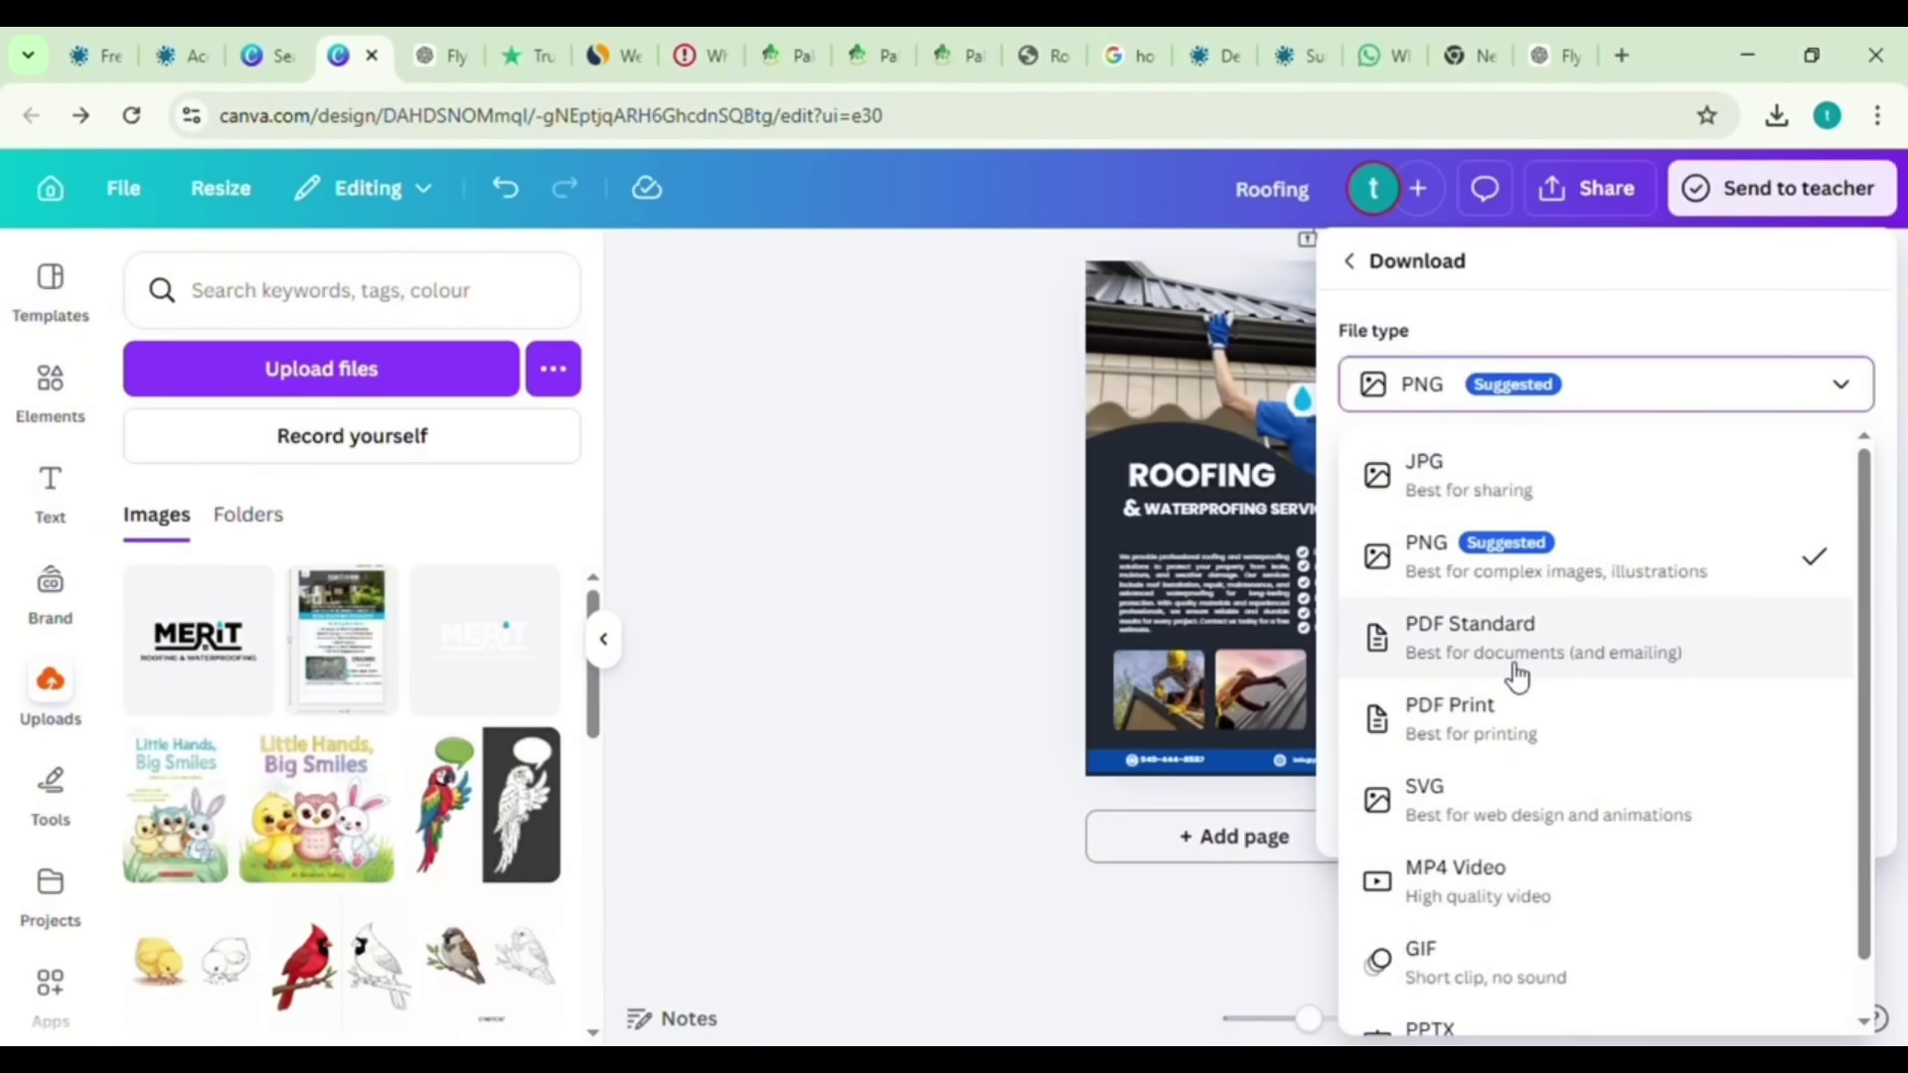
pyautogui.click(1600, 388)
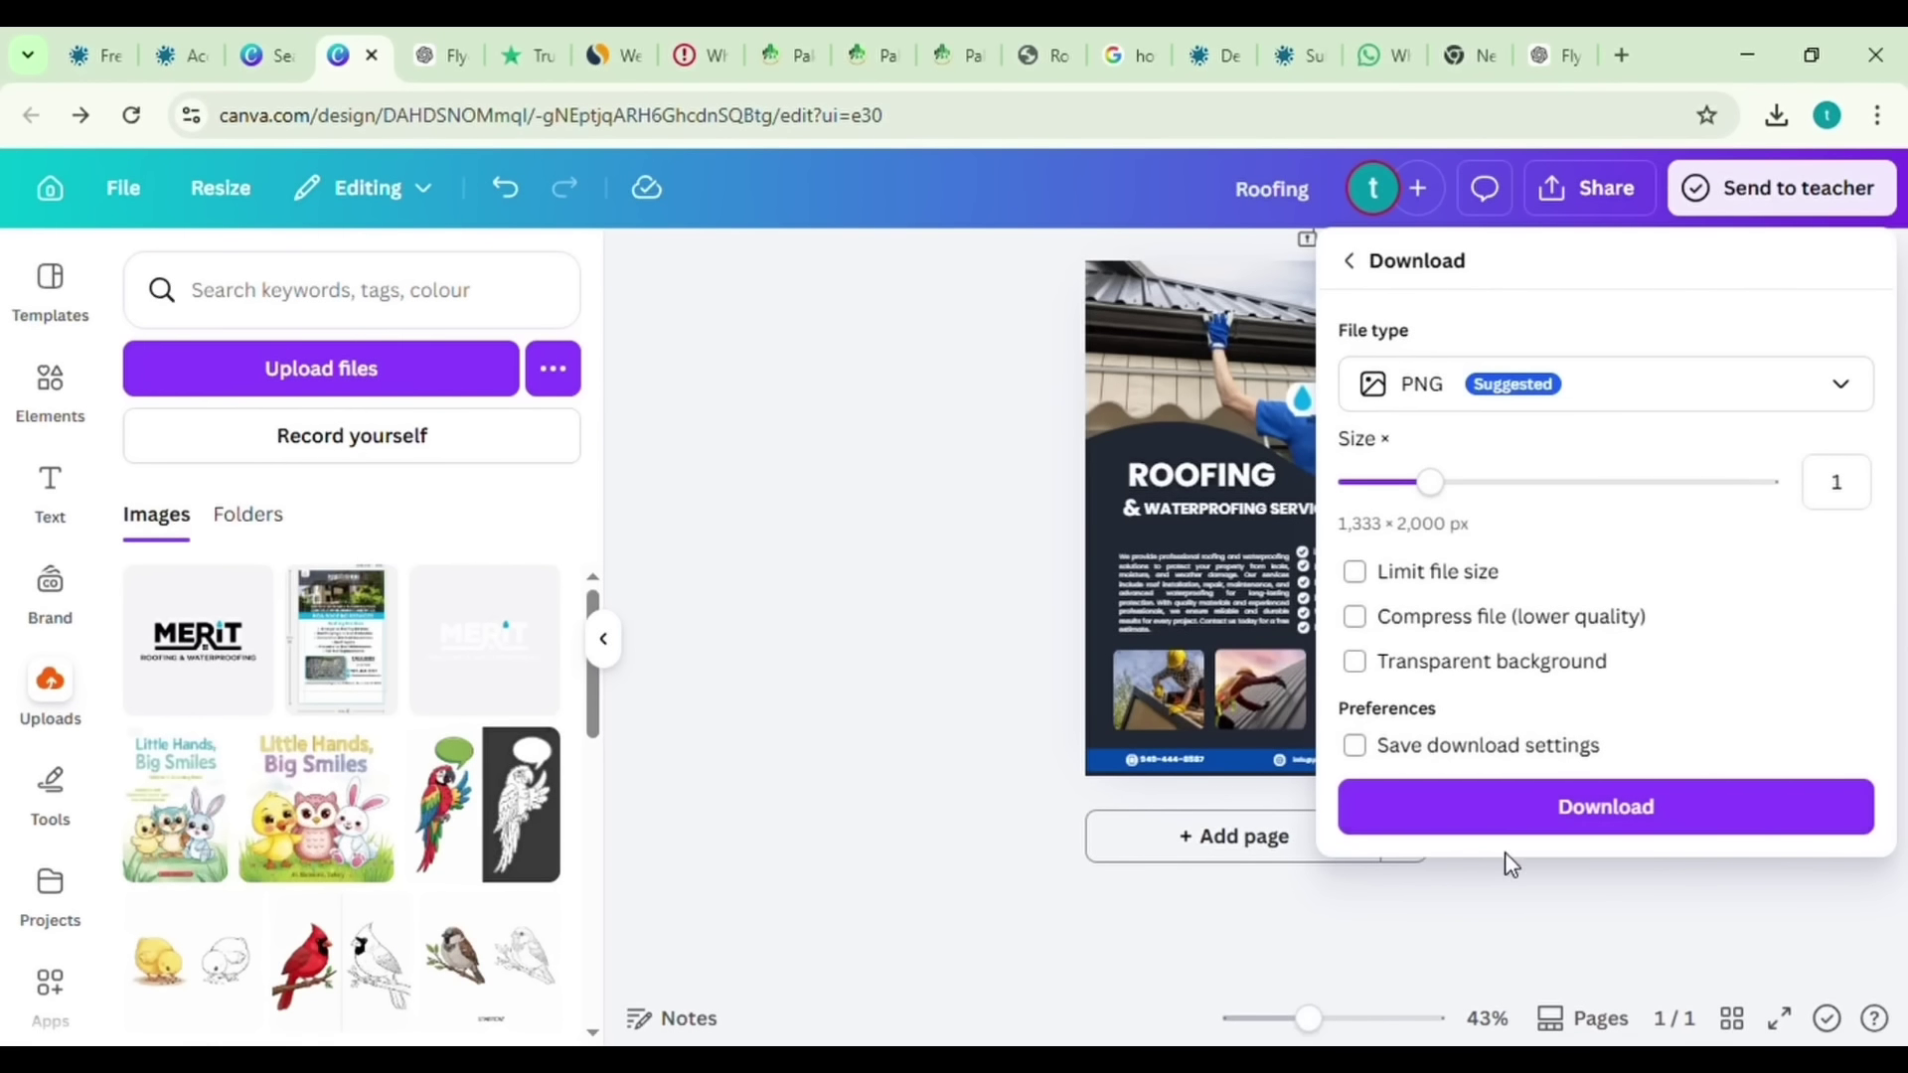
pyautogui.click(1542, 804)
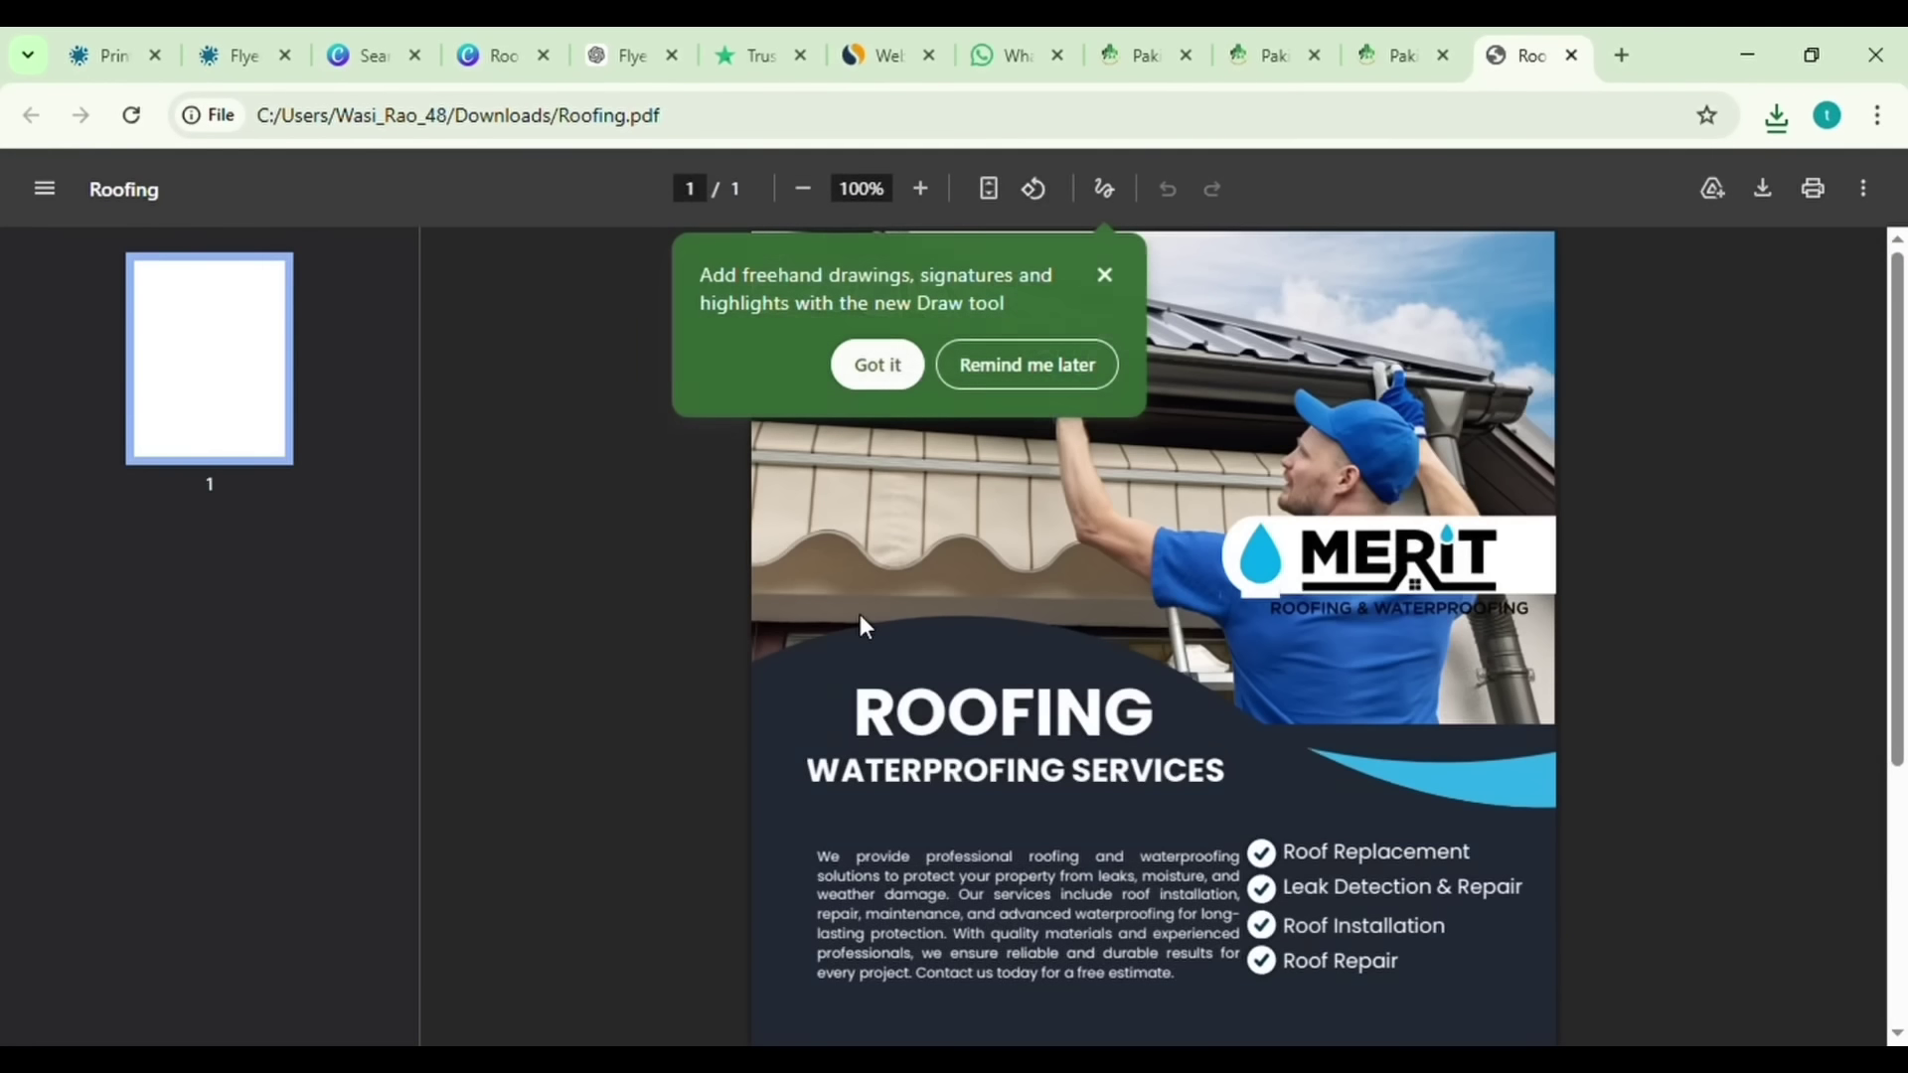
# - Dismiss the Draw tool notice in Roofing.pdf and inspect the flyer's layout and text quality up close
pyautogui.click(1104, 275)
pyautogui.scroll(-1, 1337, 629)
pyautogui.scroll(-1, 1333, 624)
pyautogui.scroll(3, 1332, 618)
pyautogui.scroll(3, 1333, 618)
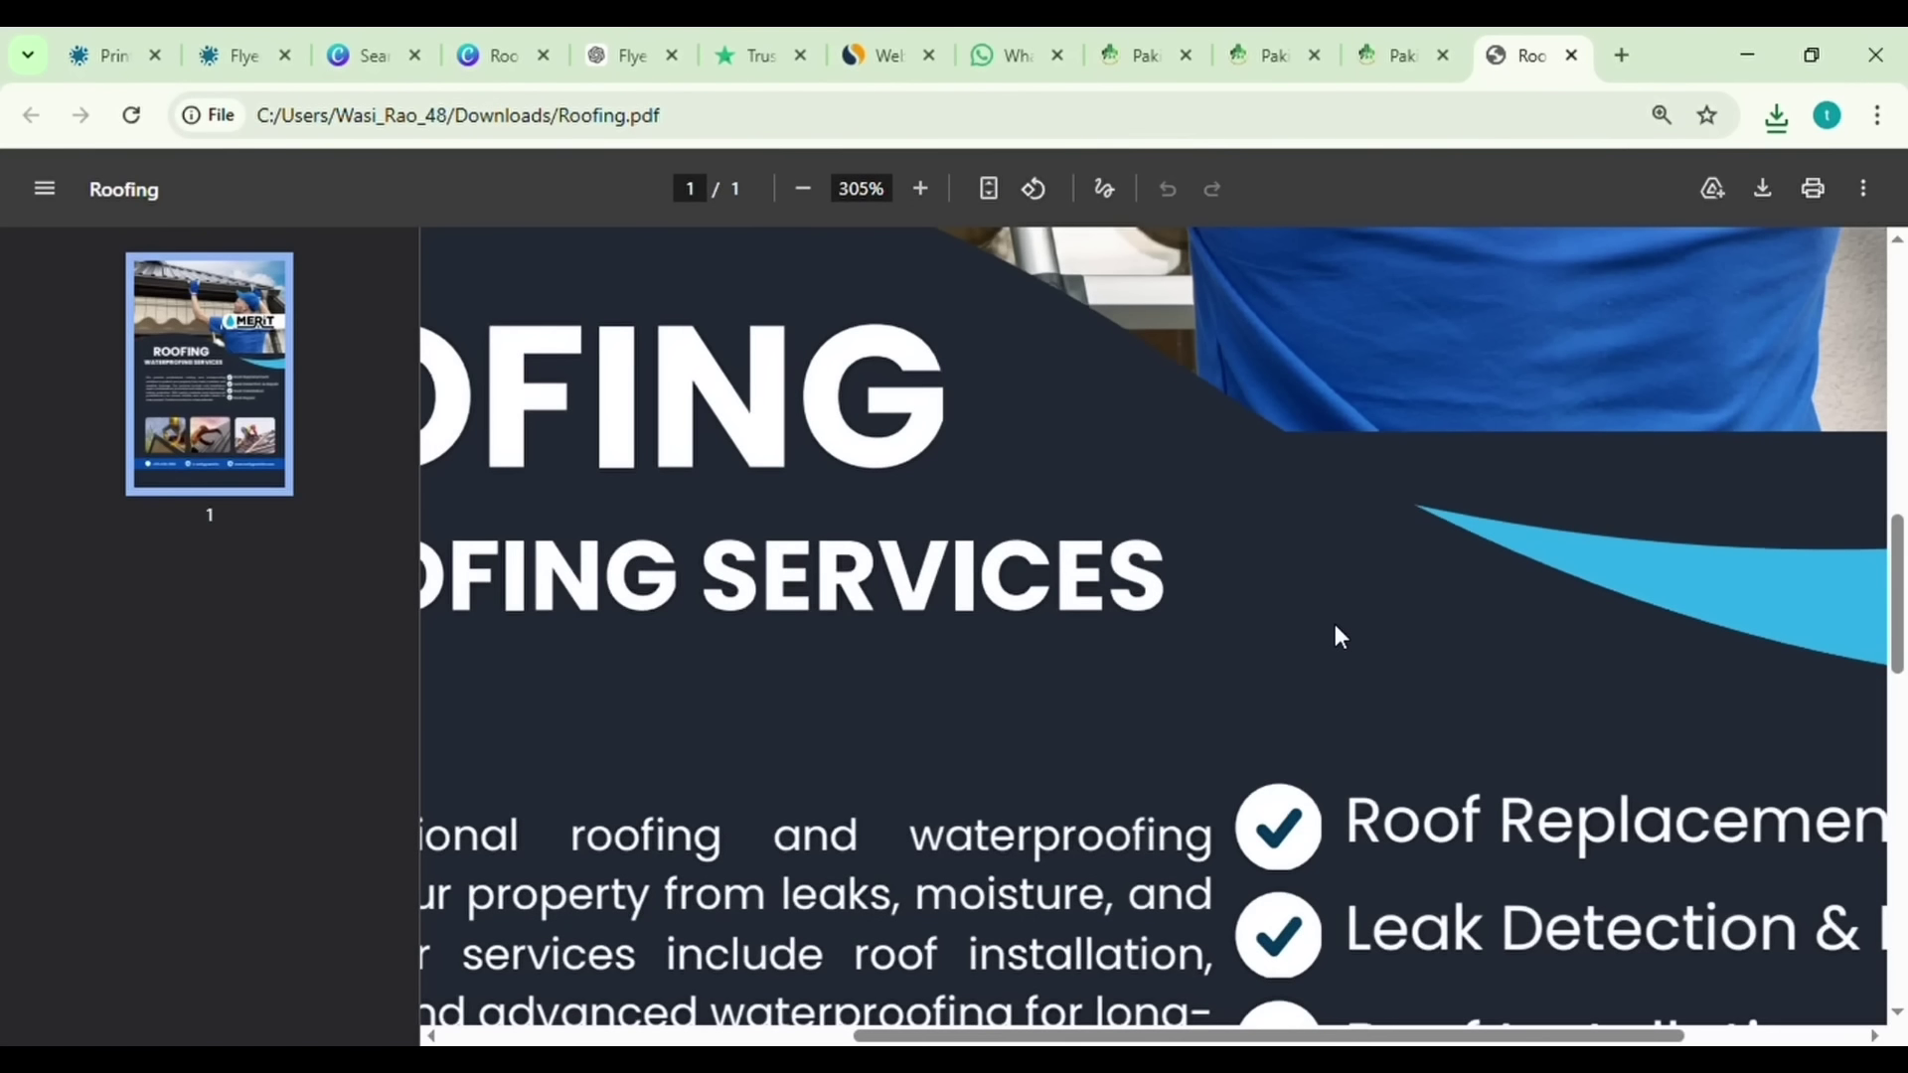
# - Magnify Roofing.pdf further and examine the sharpness of the heading text and the roofer photo
pyautogui.scroll(2, 1138, 639)
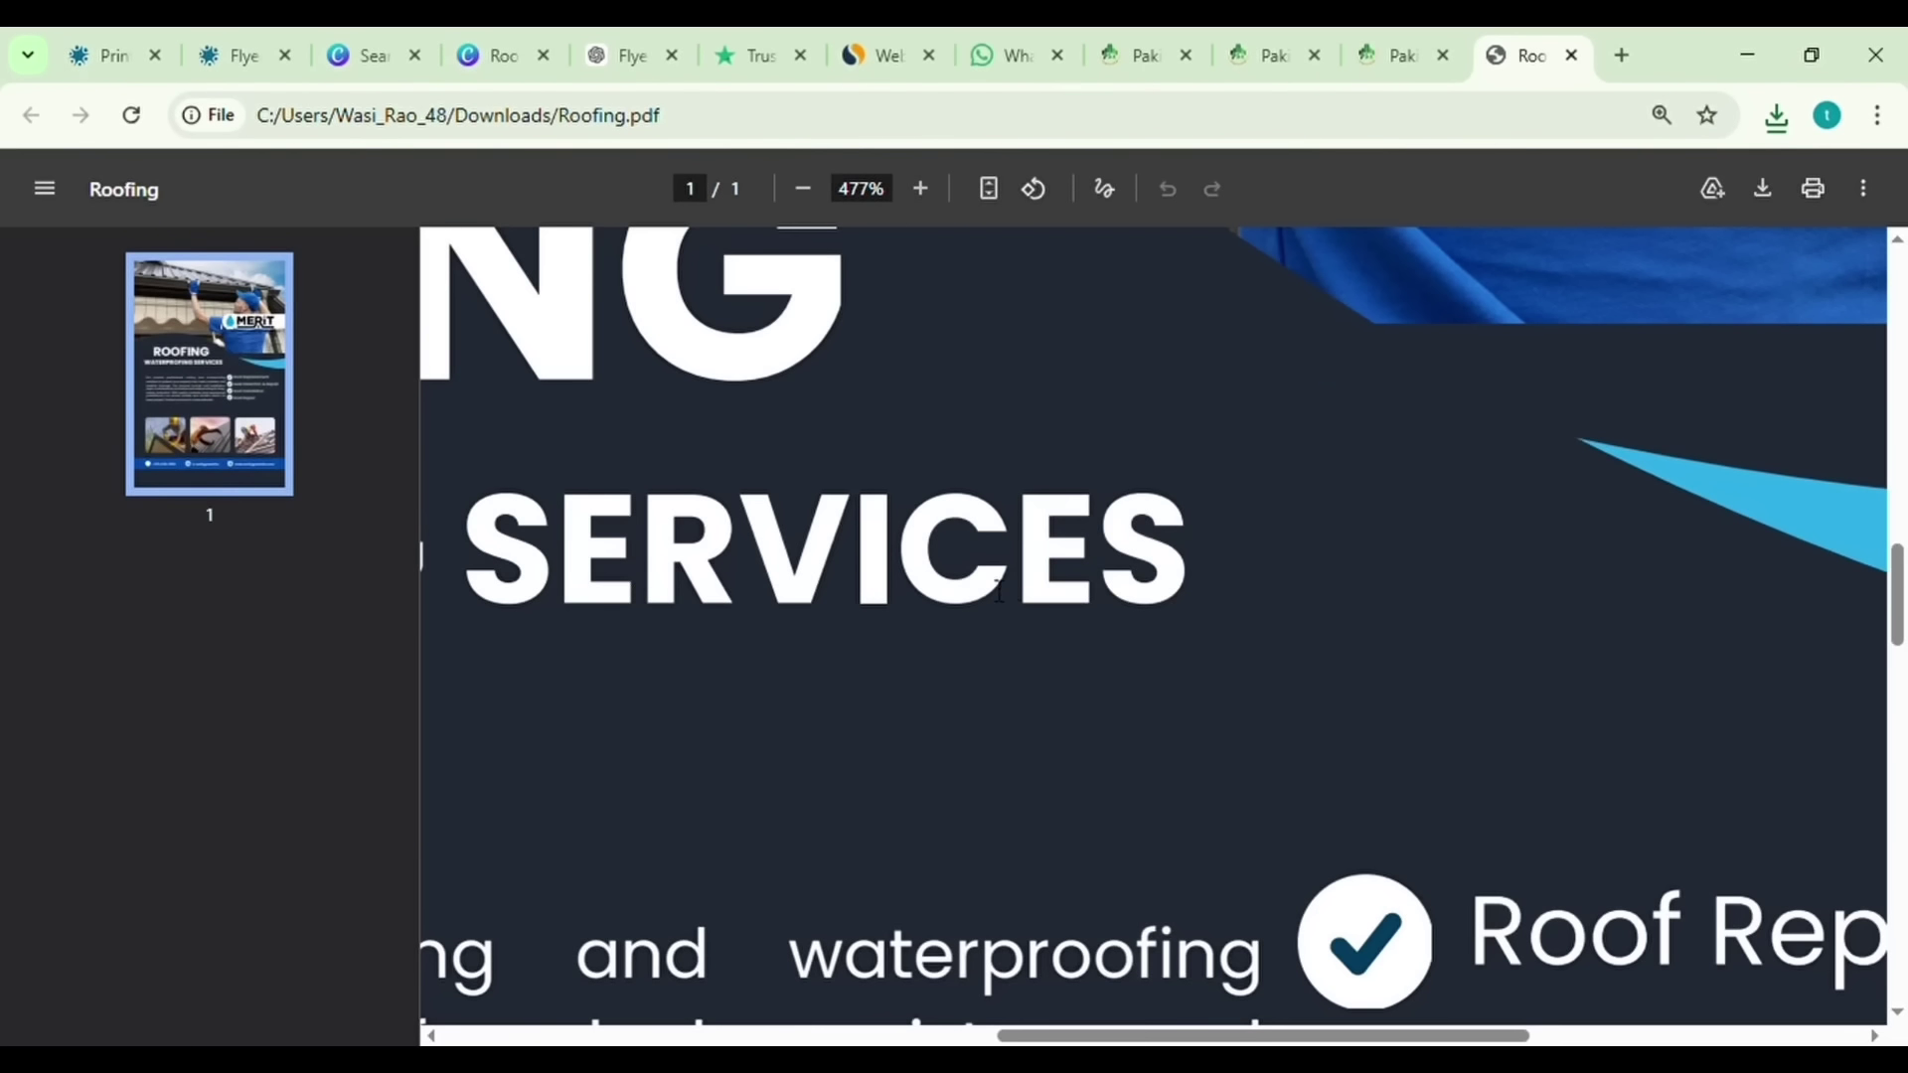
pyautogui.scroll(10, 999, 591)
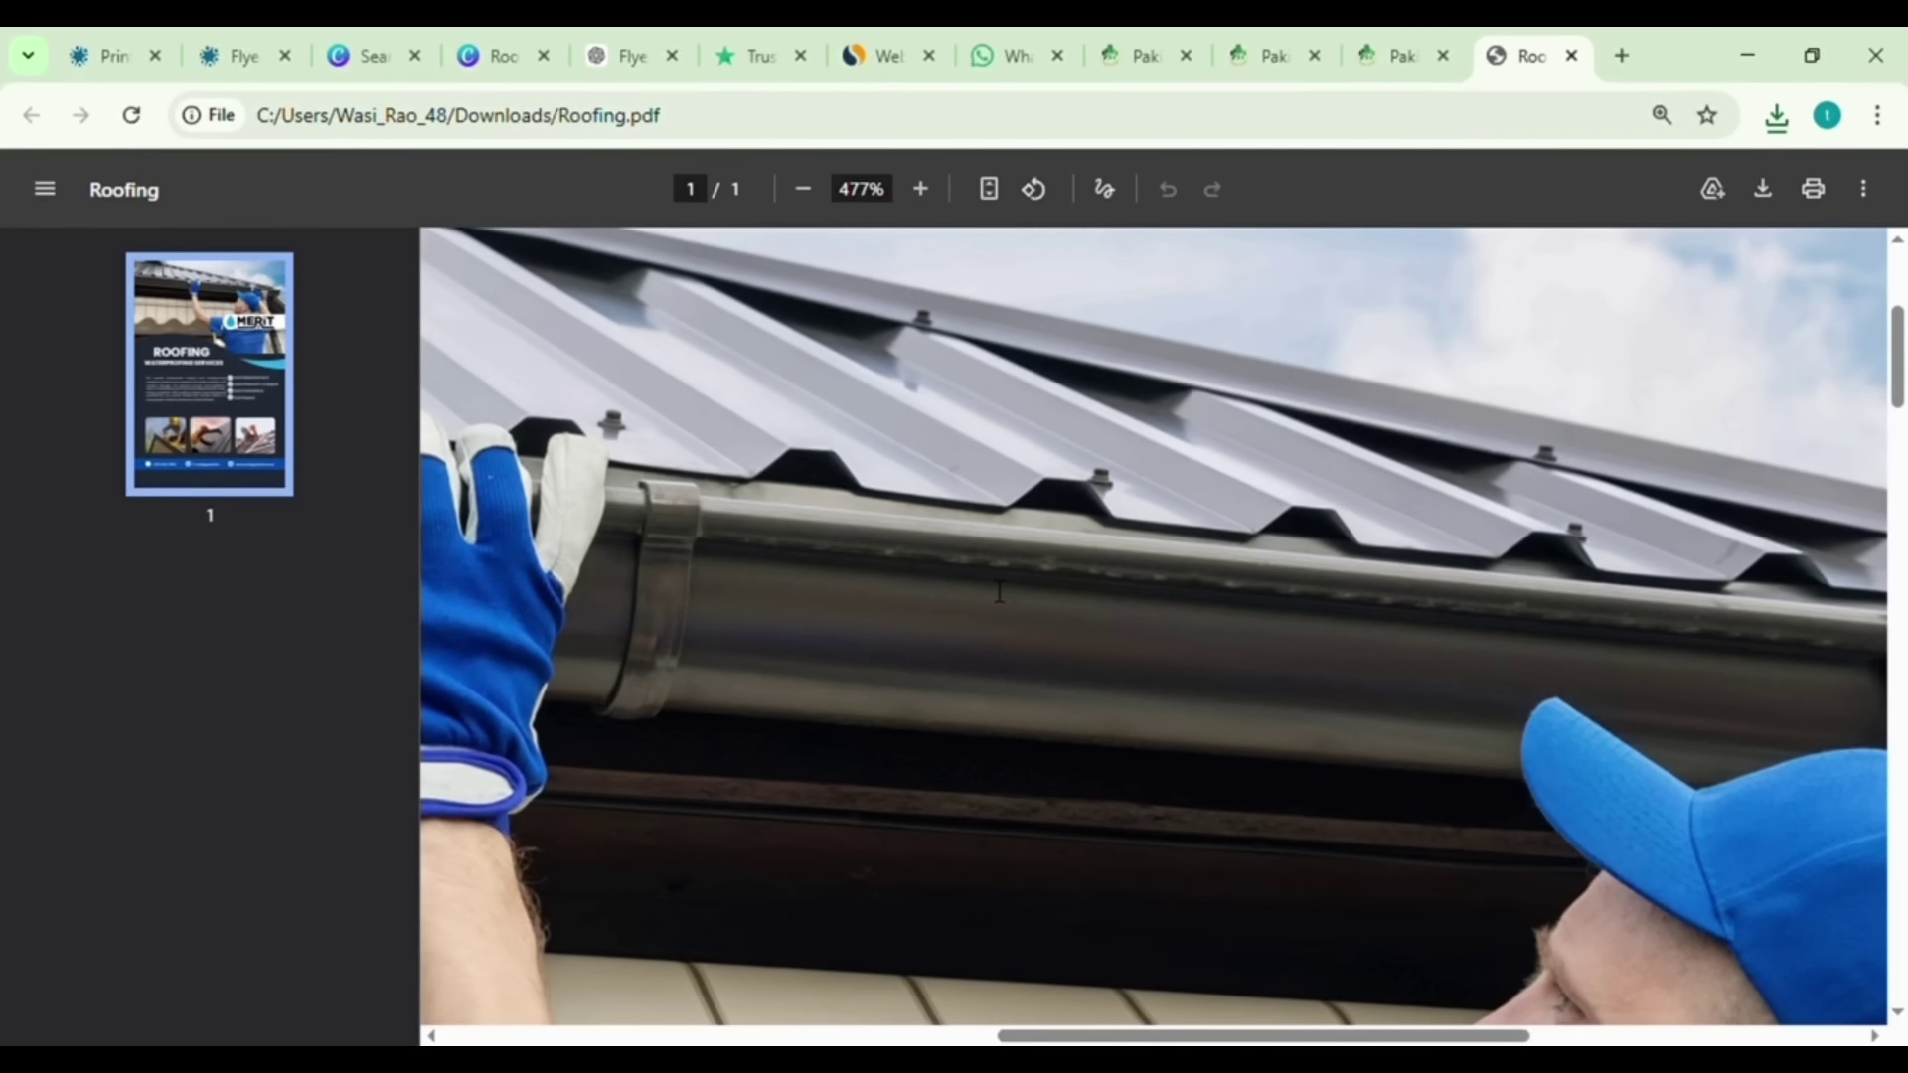
pyautogui.scroll(-5, 999, 591)
pyautogui.scroll(1, 998, 591)
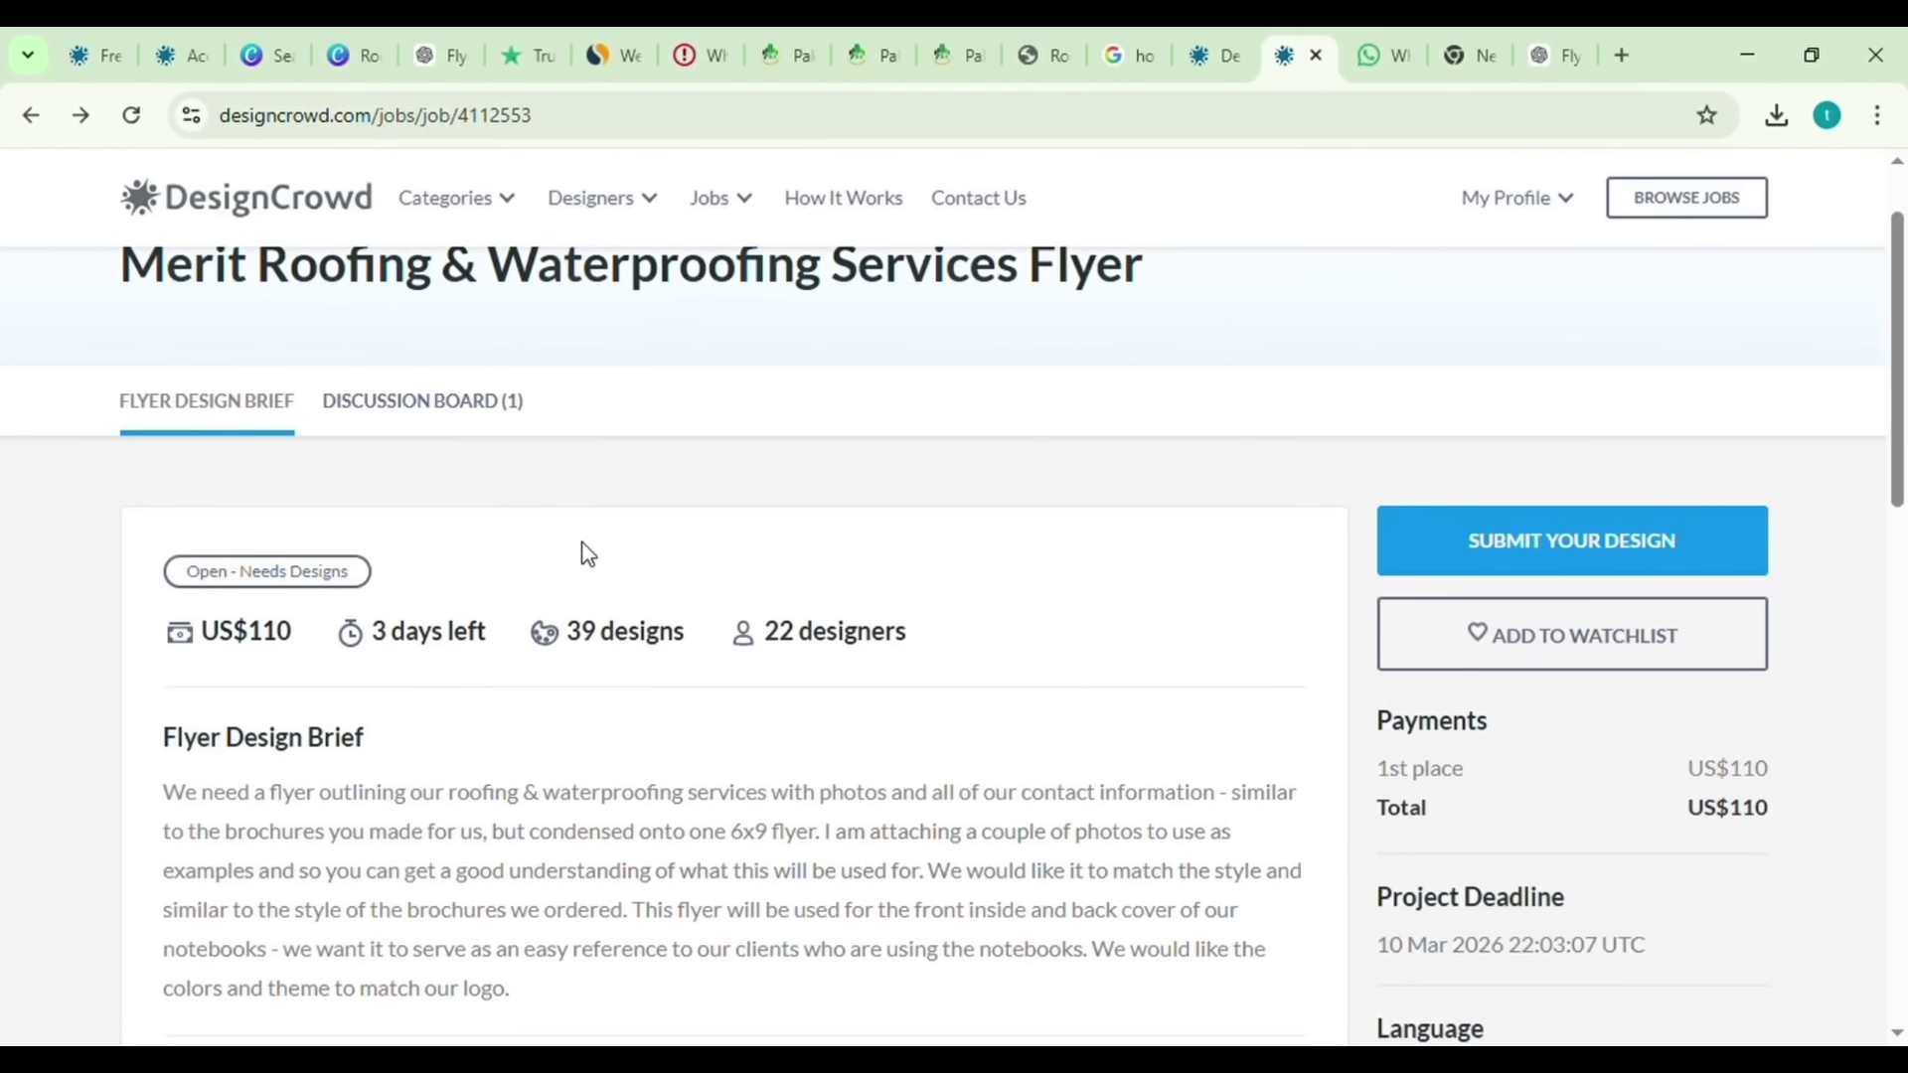
# - Add the Merit Roofing & Waterproofing Services Flyer job to the watchlist and look through its brief and payment details
pyautogui.click(1490, 646)
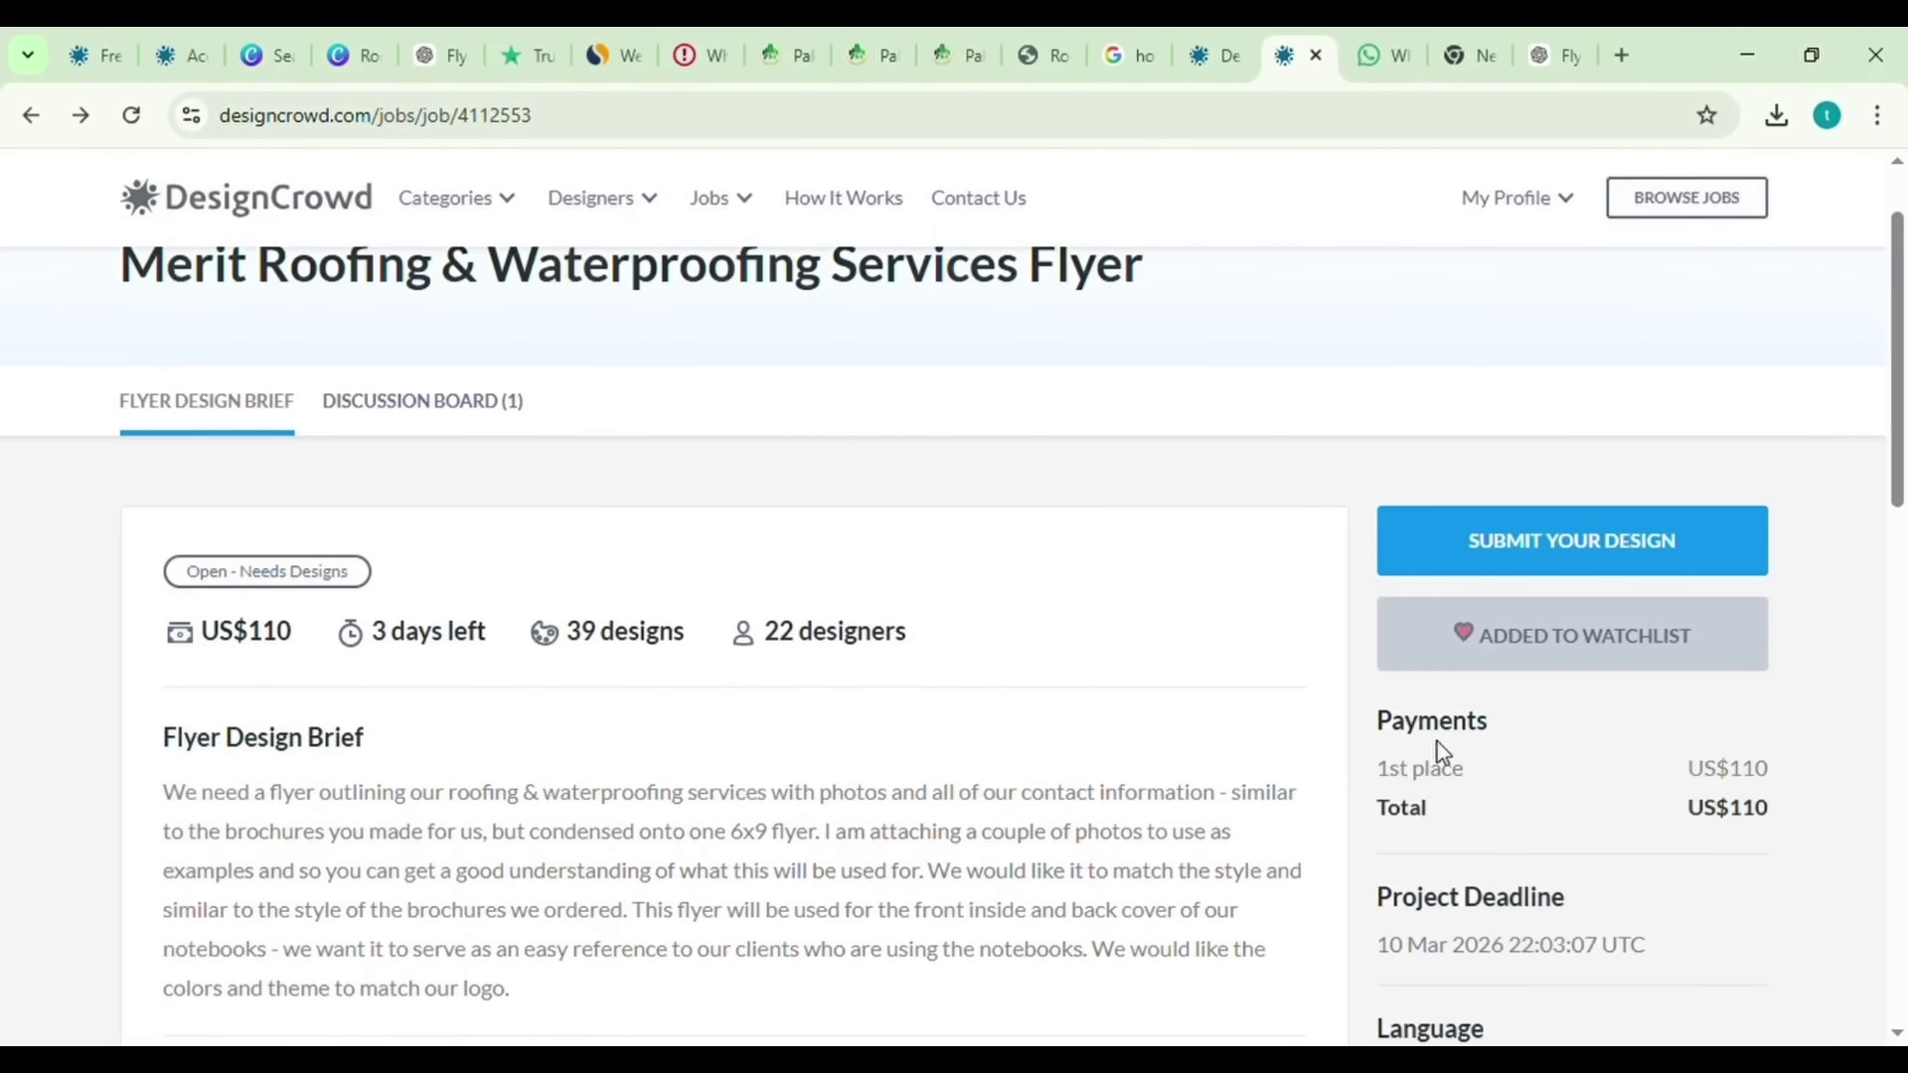
pyautogui.scroll(-3, 1440, 752)
pyautogui.scroll(-6, 1440, 752)
pyautogui.scroll(10, 1440, 752)
# - Open the flyer job's design submission form, start the design file upload and go through the form's remaining fields
pyautogui.click(1512, 671)
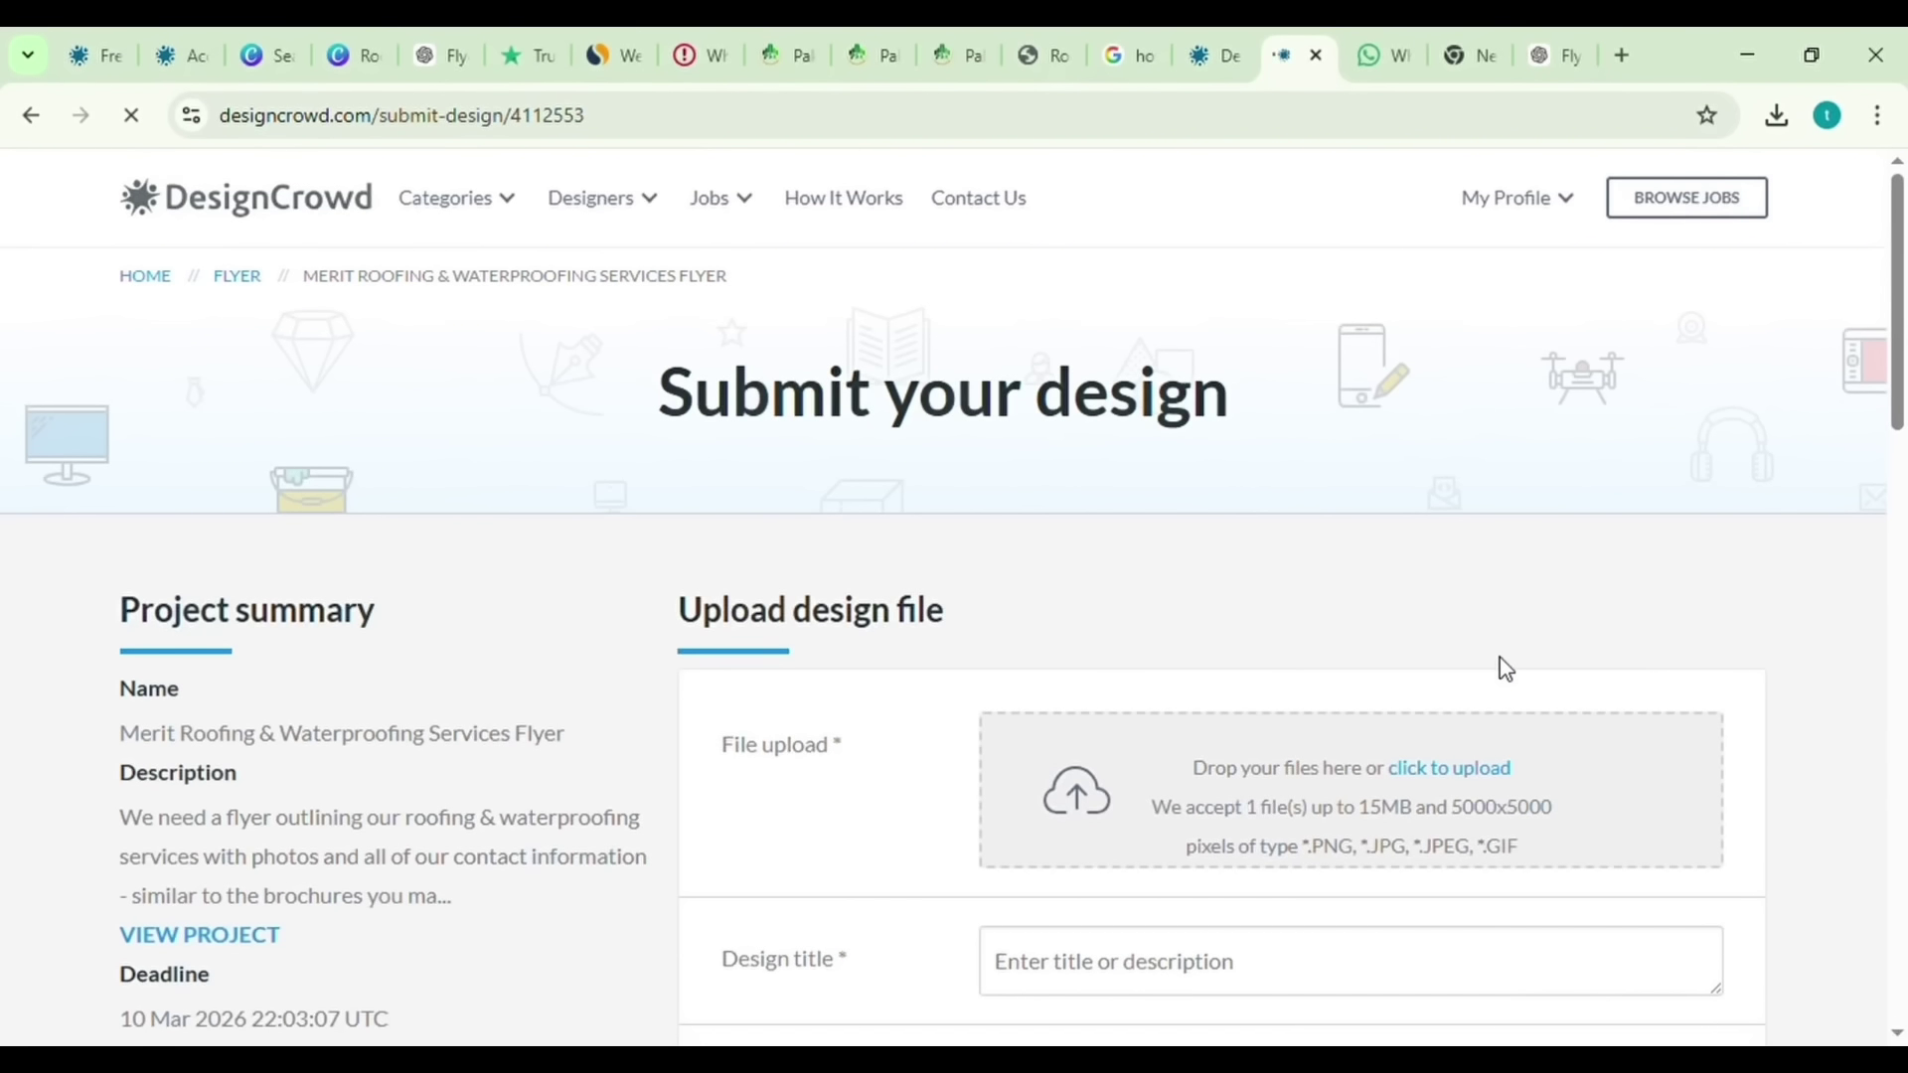
pyautogui.click(1460, 790)
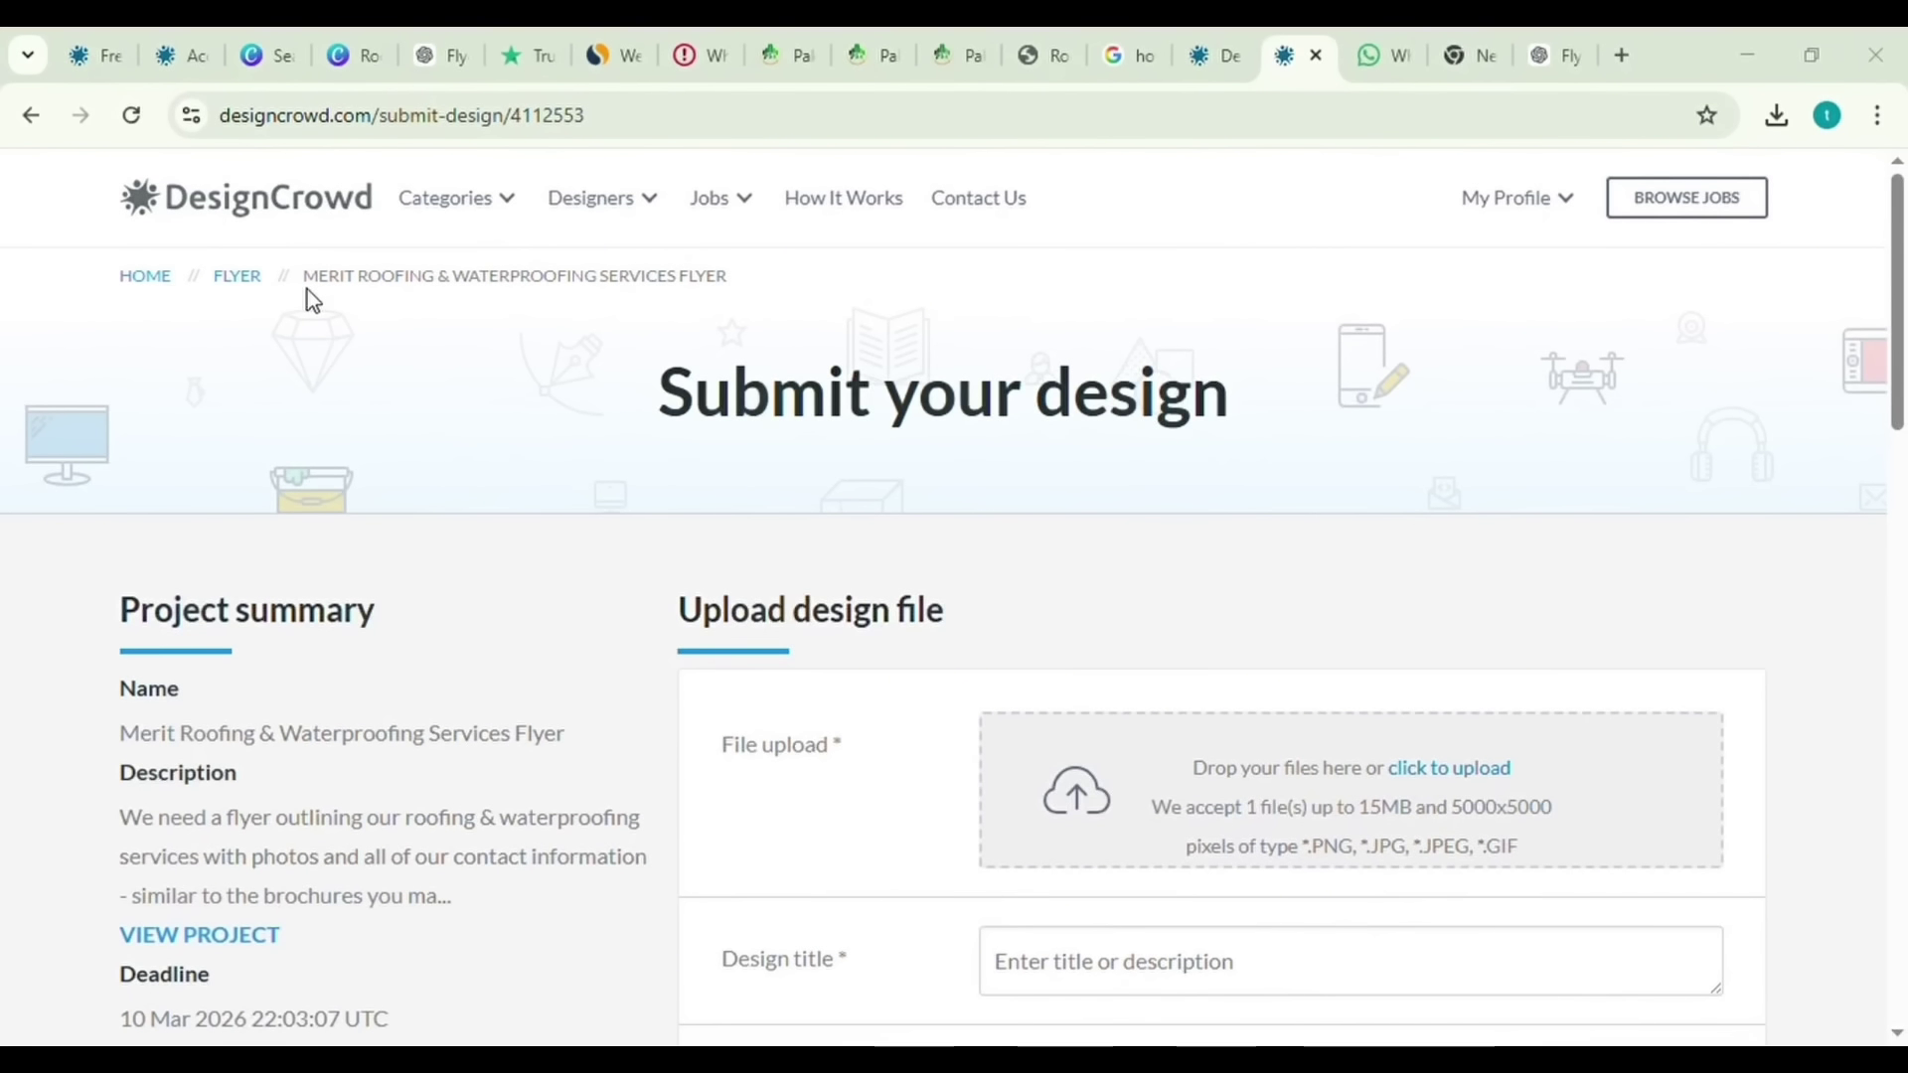
pyautogui.click(1093, 703)
pyautogui.scroll(-4, 1322, 873)
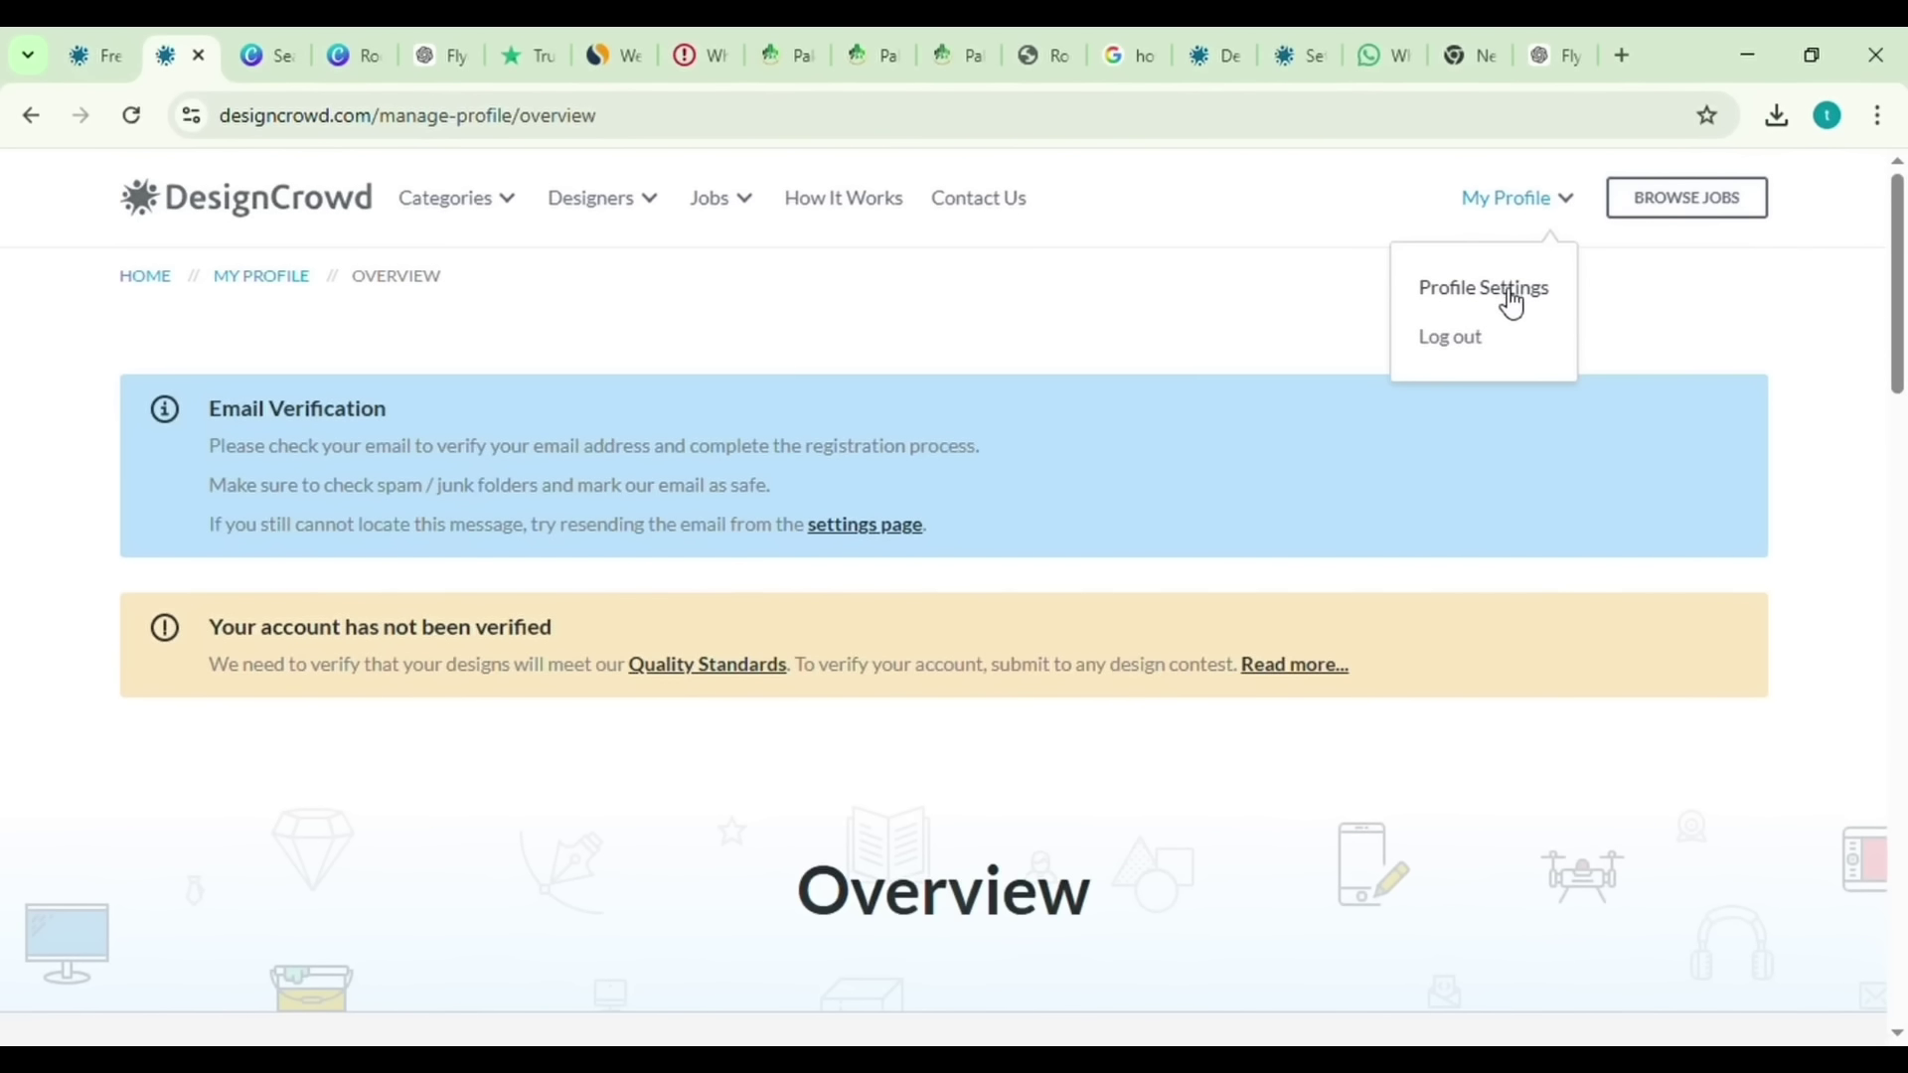
# - Open the DesignCrowd profile settings and check the account's payout logs
pyautogui.click(1506, 300)
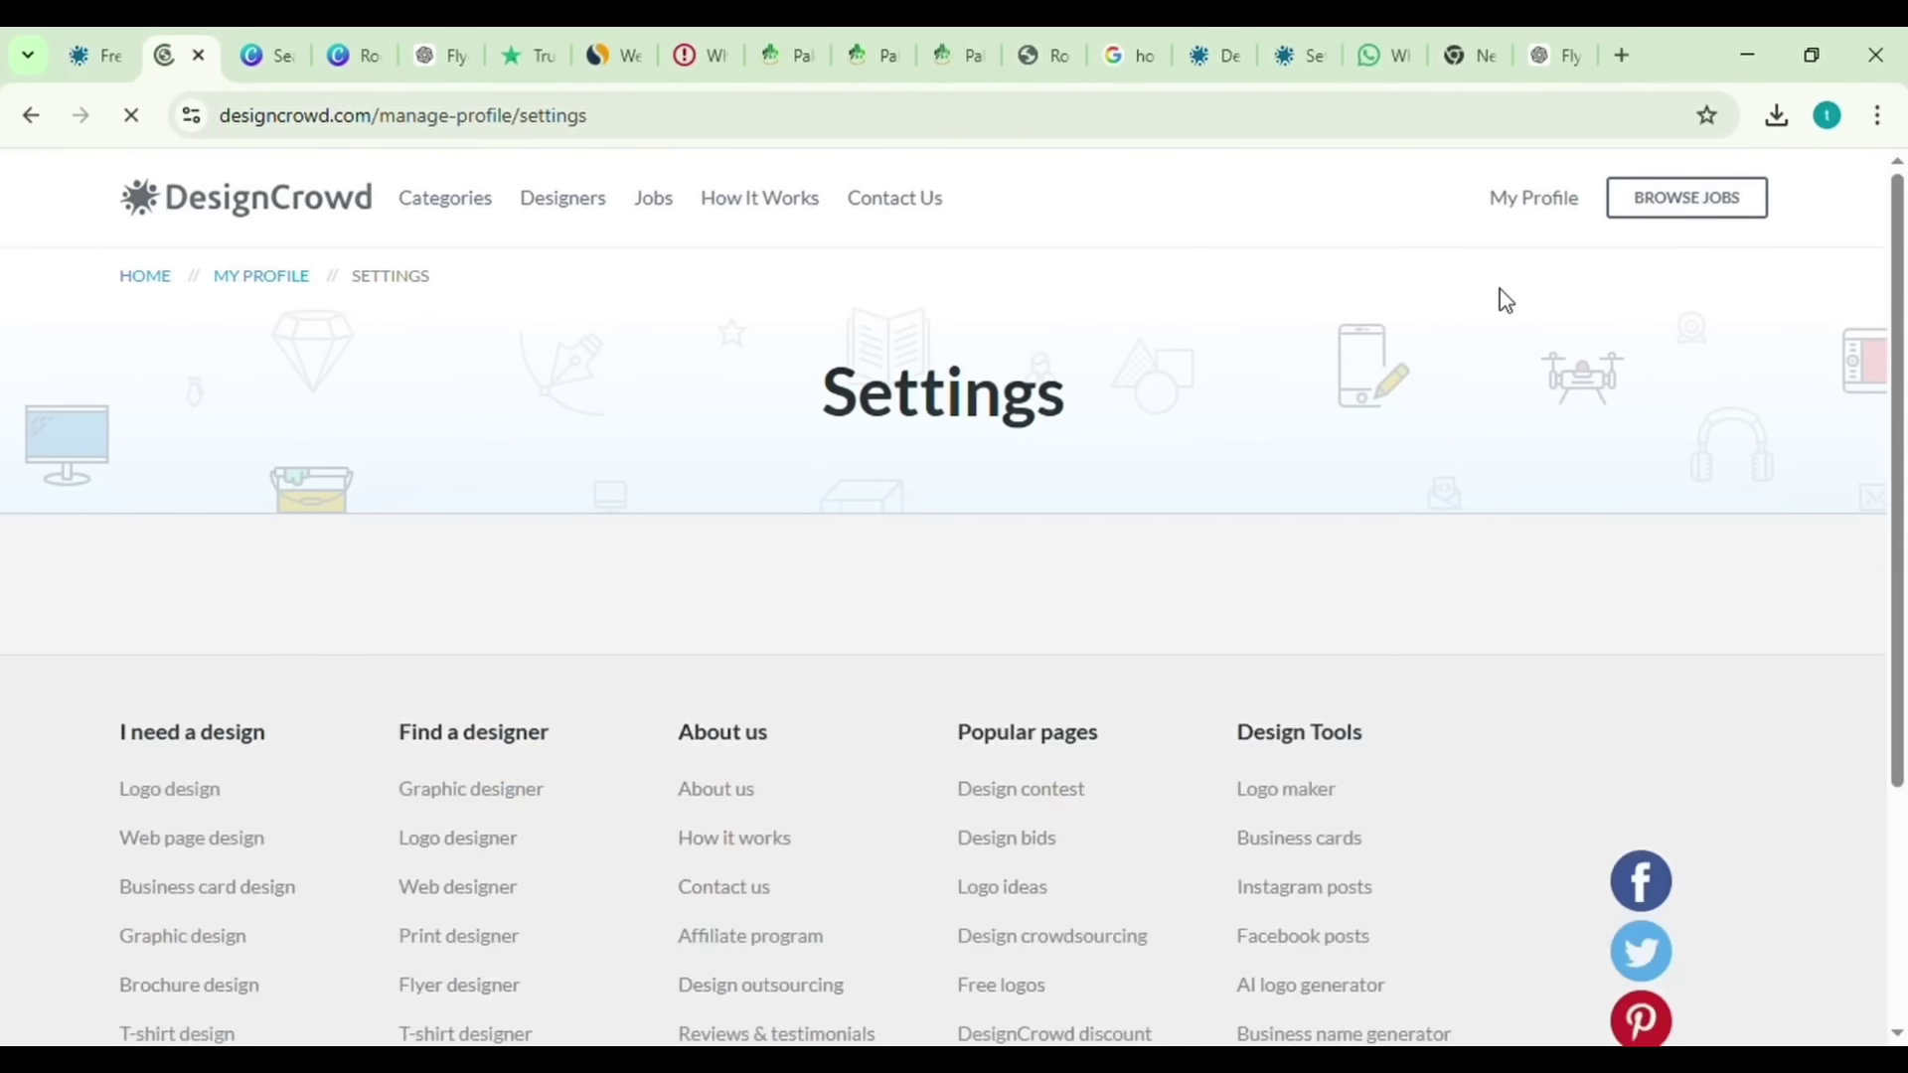
pyautogui.scroll(-4, 235, 784)
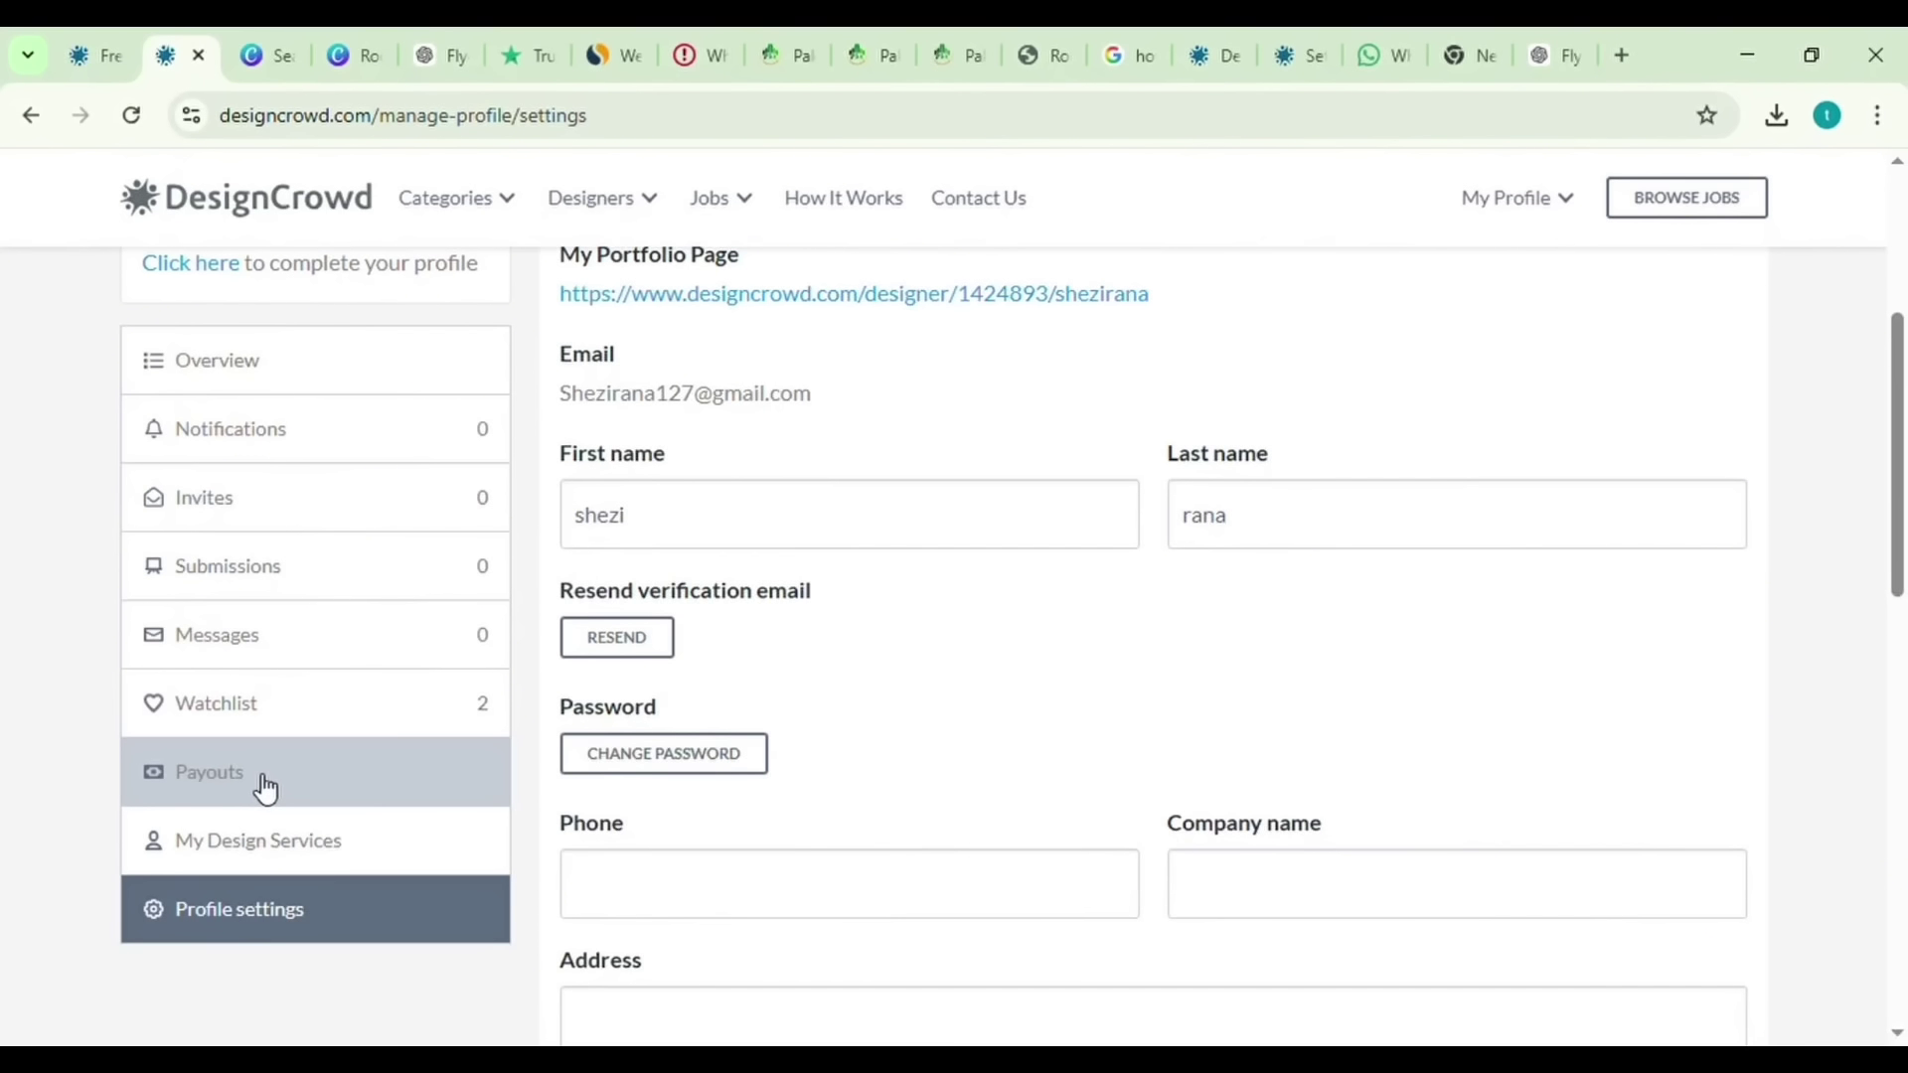
pyautogui.click(264, 788)
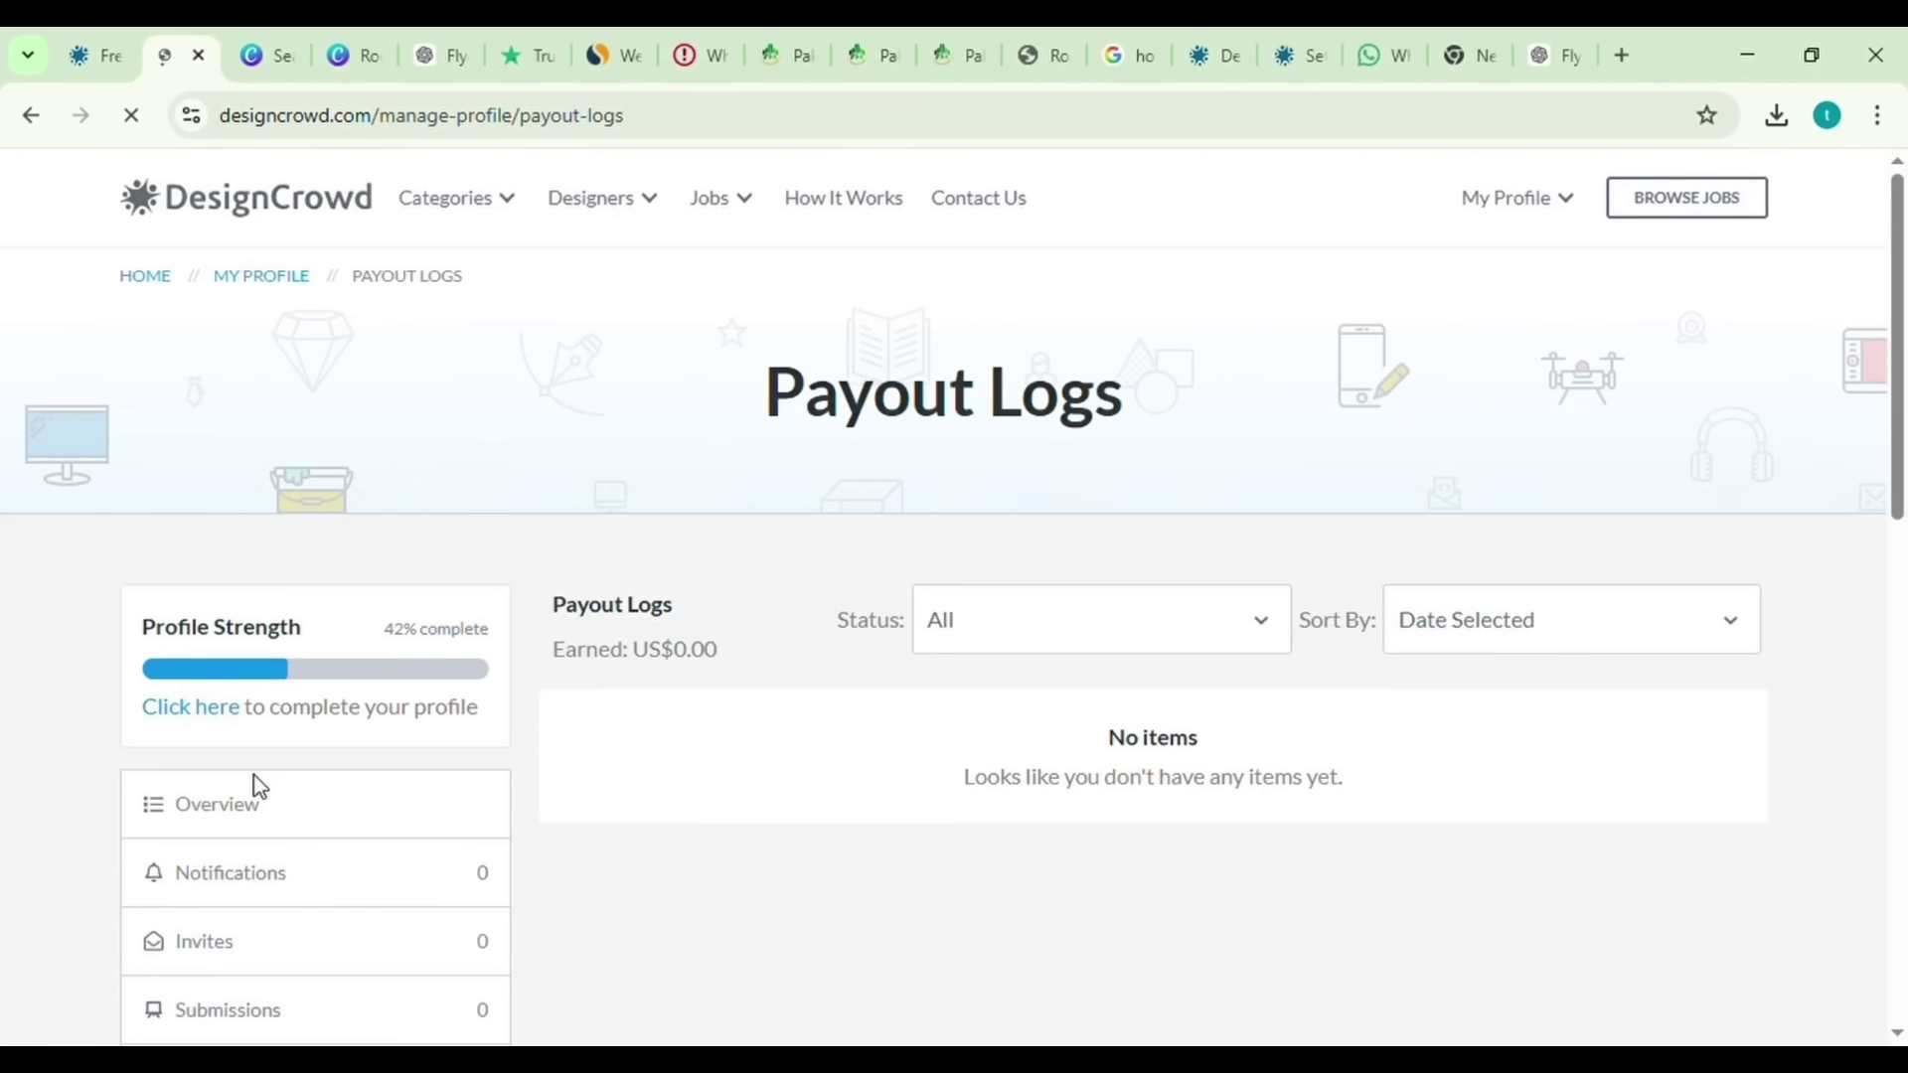
pyautogui.scroll(-1, 258, 785)
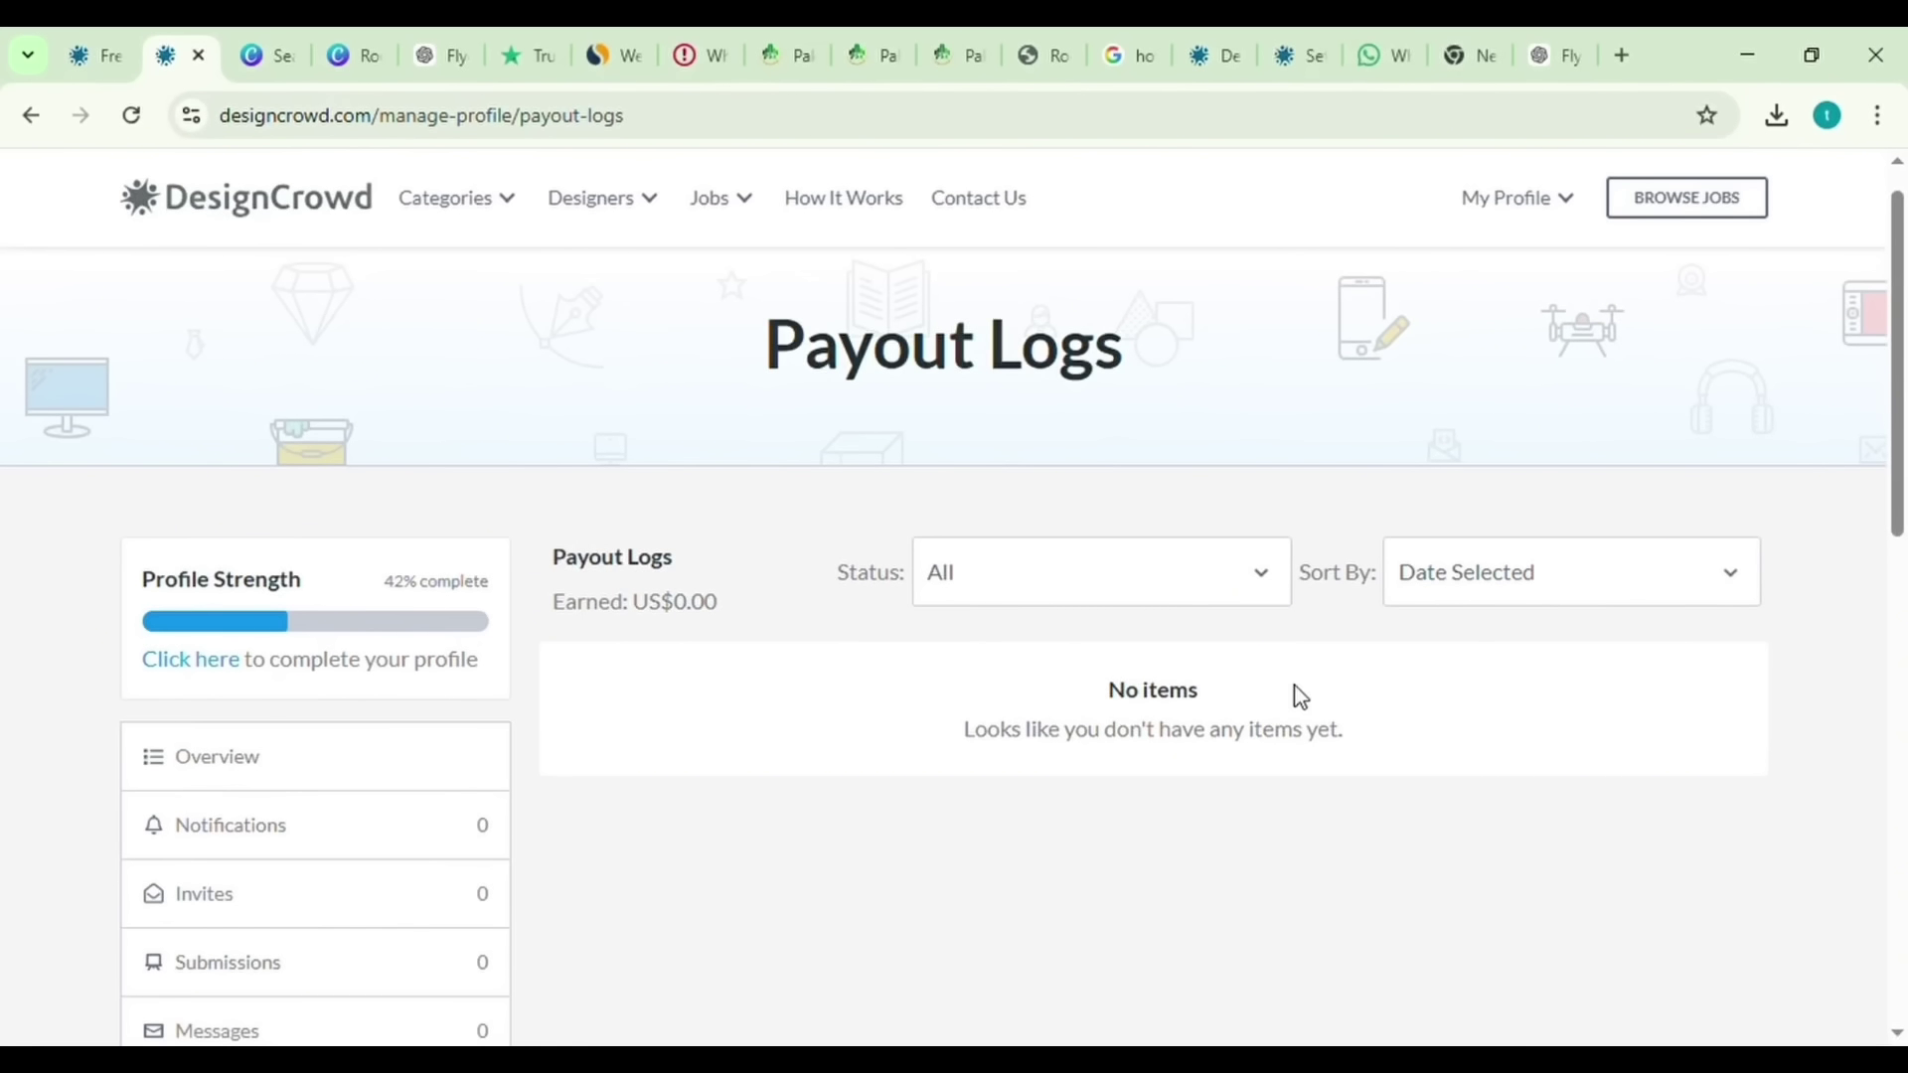
pyautogui.scroll(-5, 633, 843)
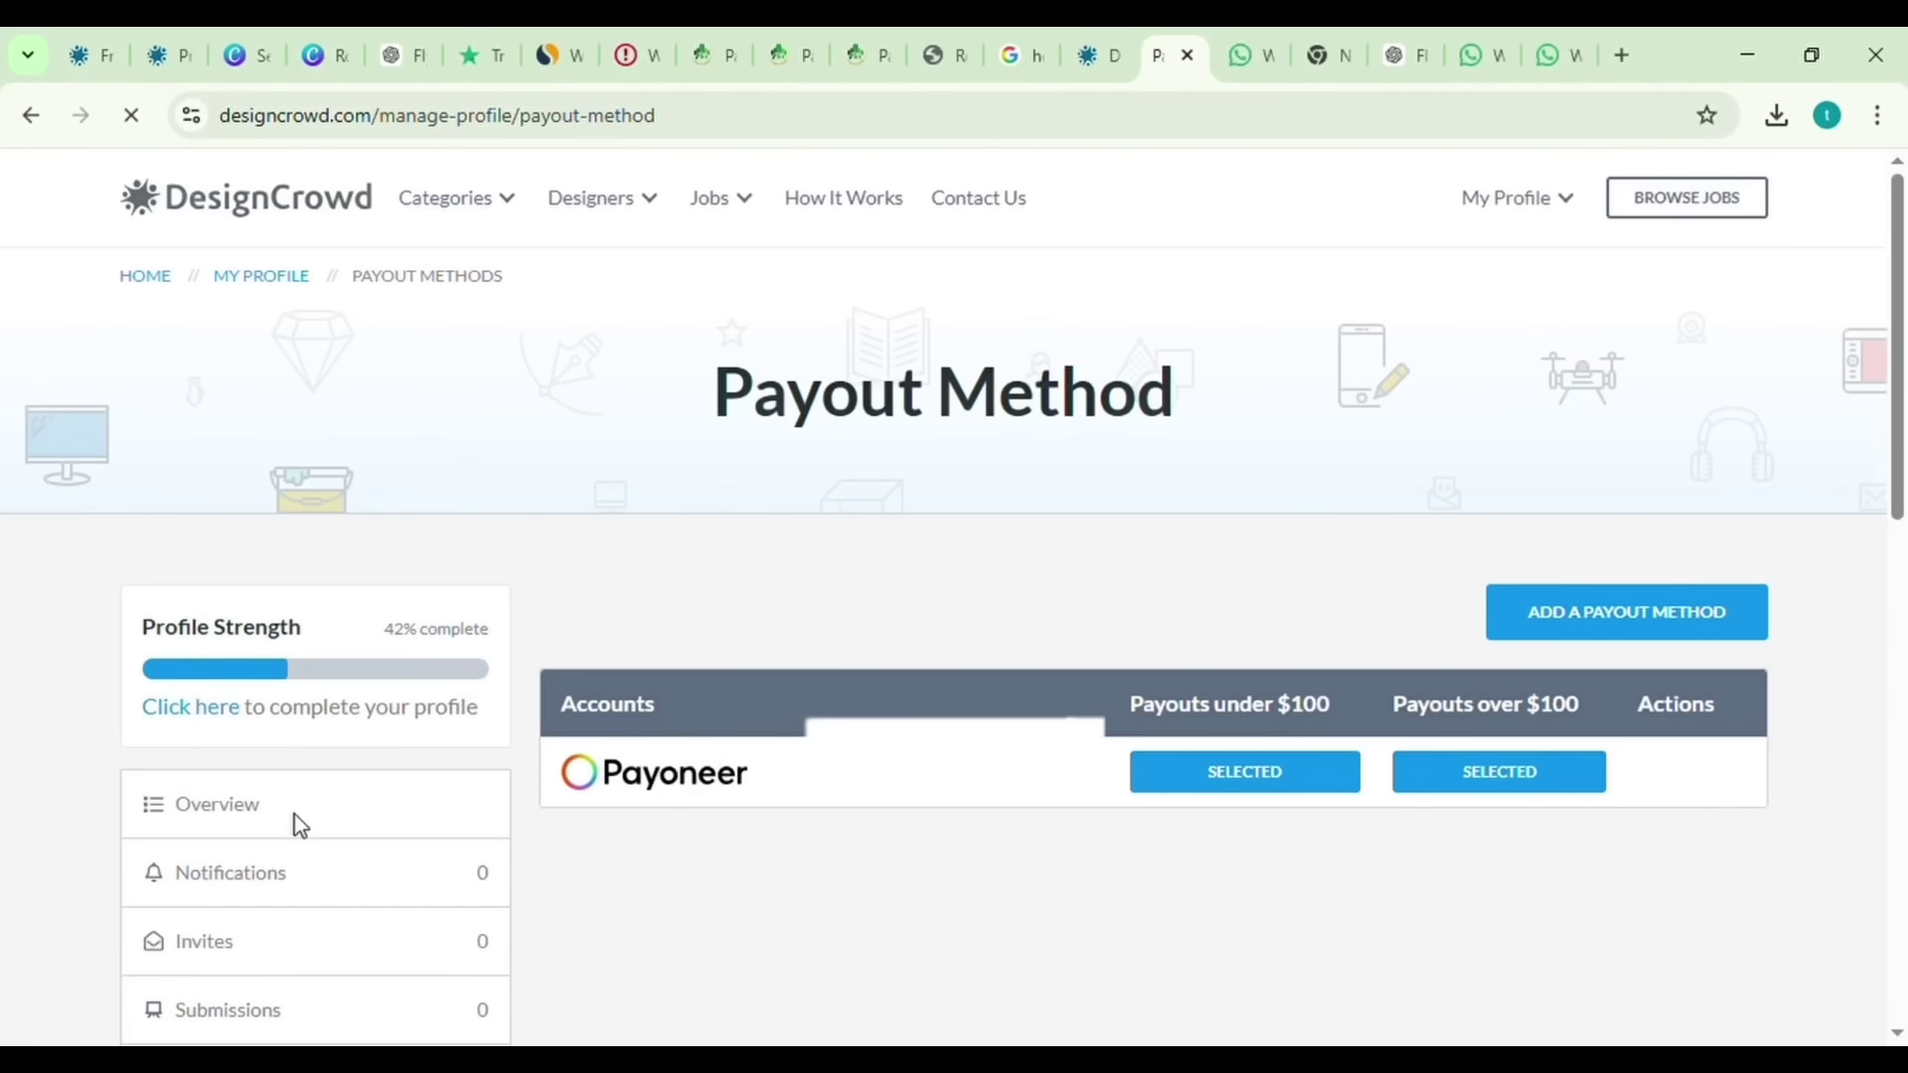
# - Review the Payoneer payout selections for amounts under and over $100, and show the options for adding another payout method
pyautogui.moveTo(562, 779); pyautogui.dragTo(801, 787)
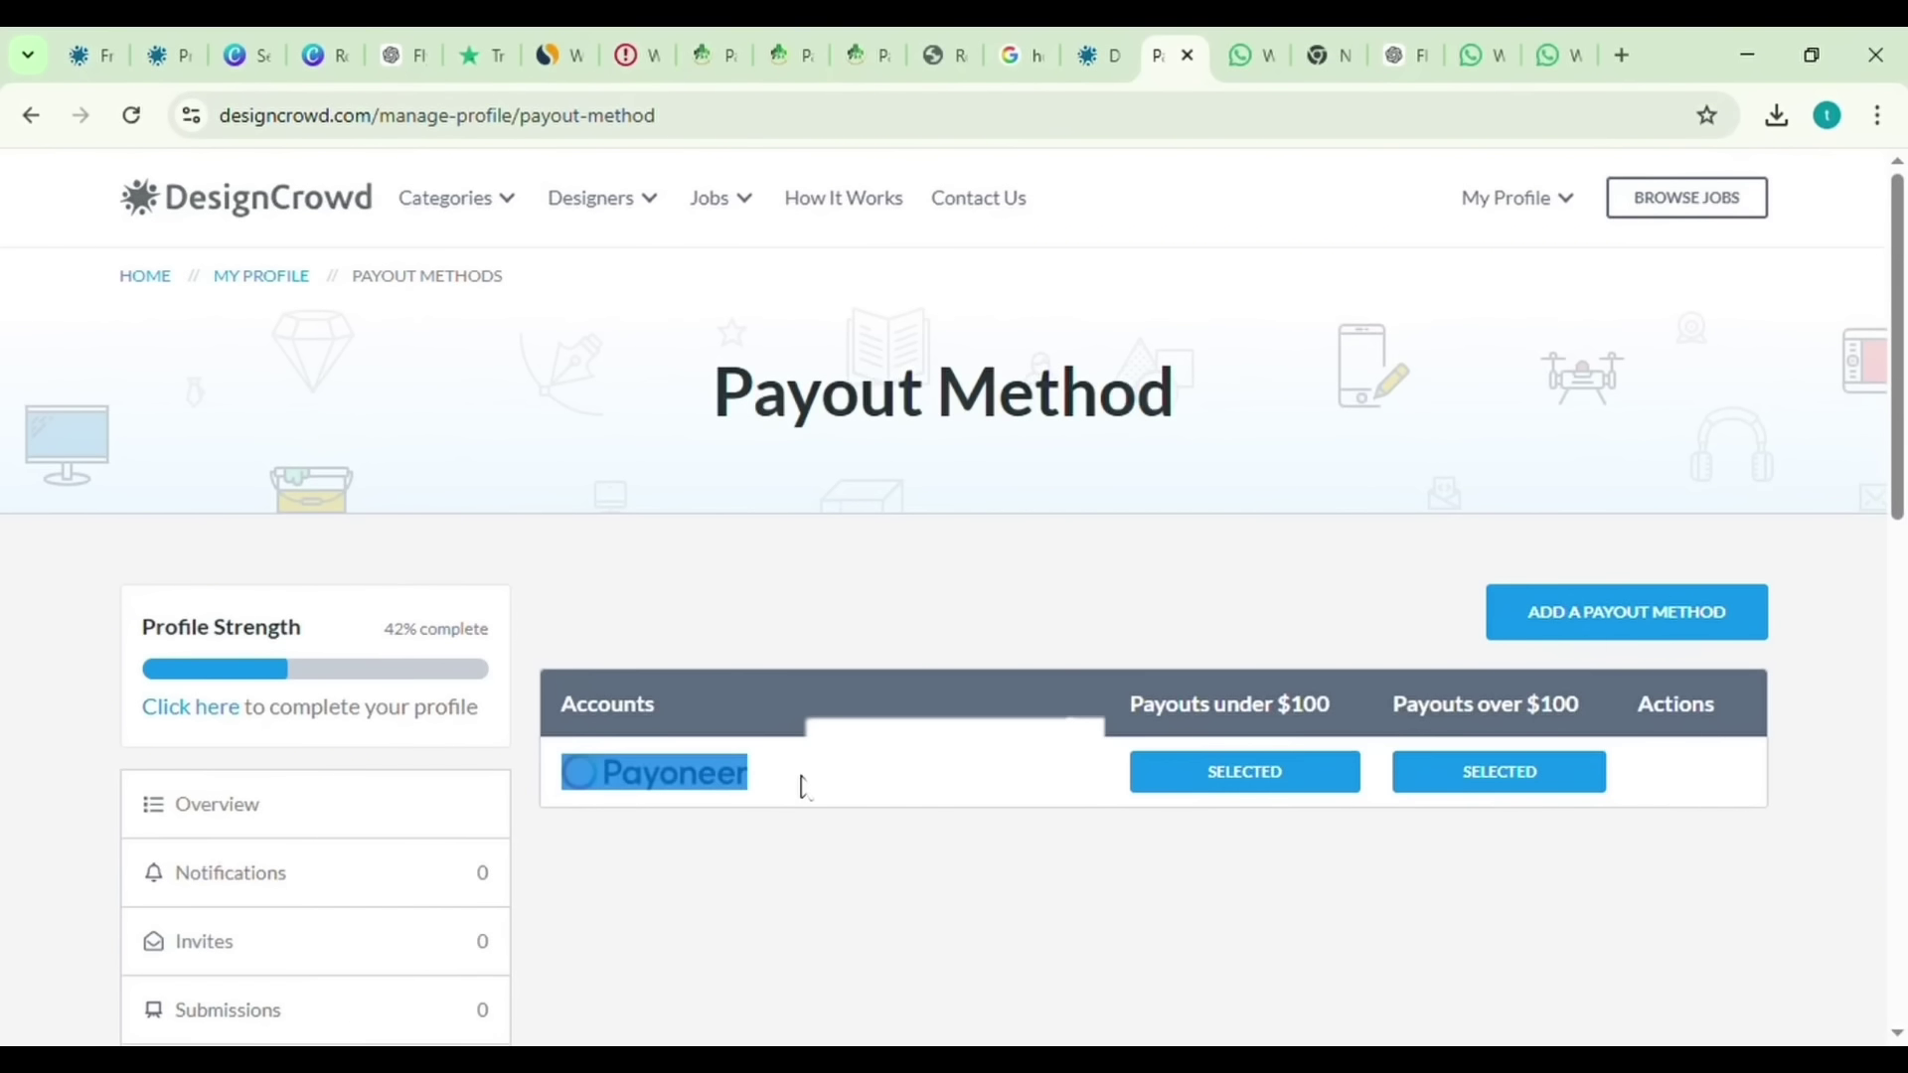
pyautogui.moveTo(1526, 705); pyautogui.dragTo(1585, 714)
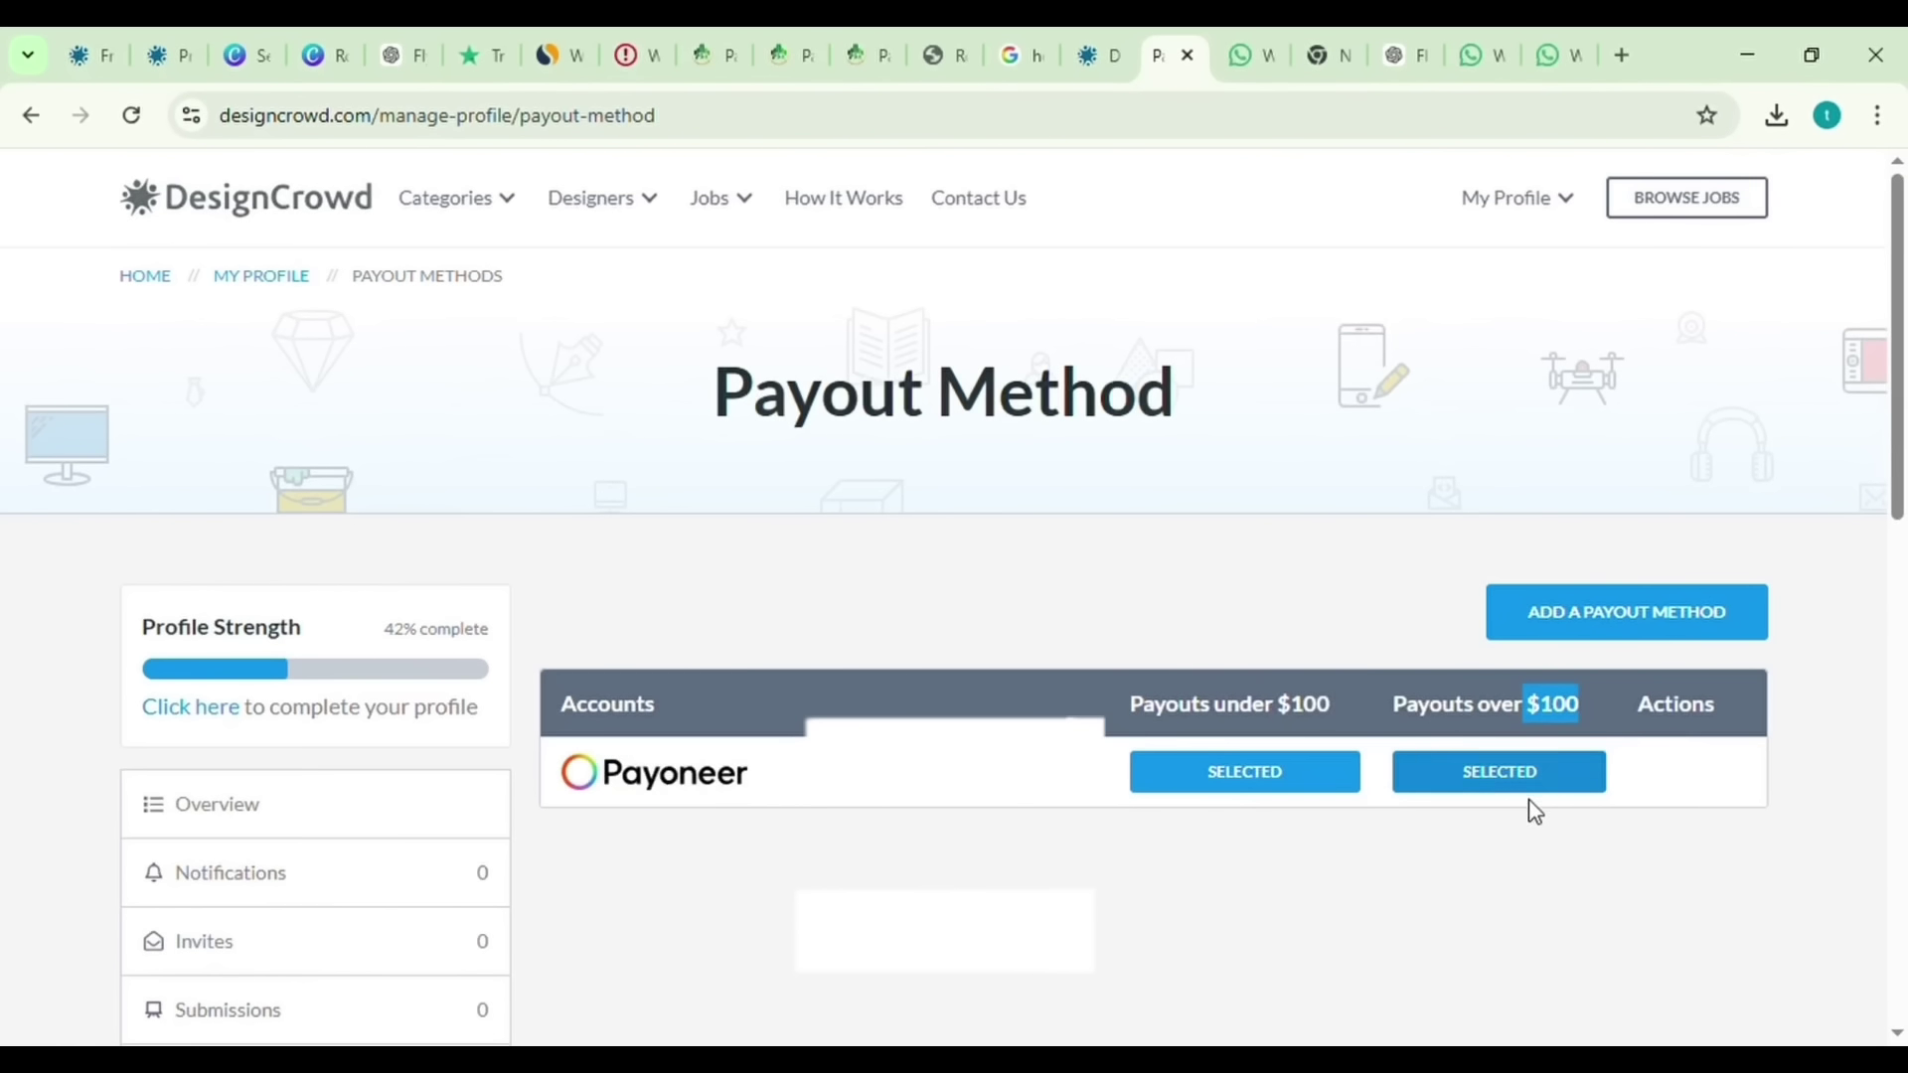
pyautogui.click(1518, 826)
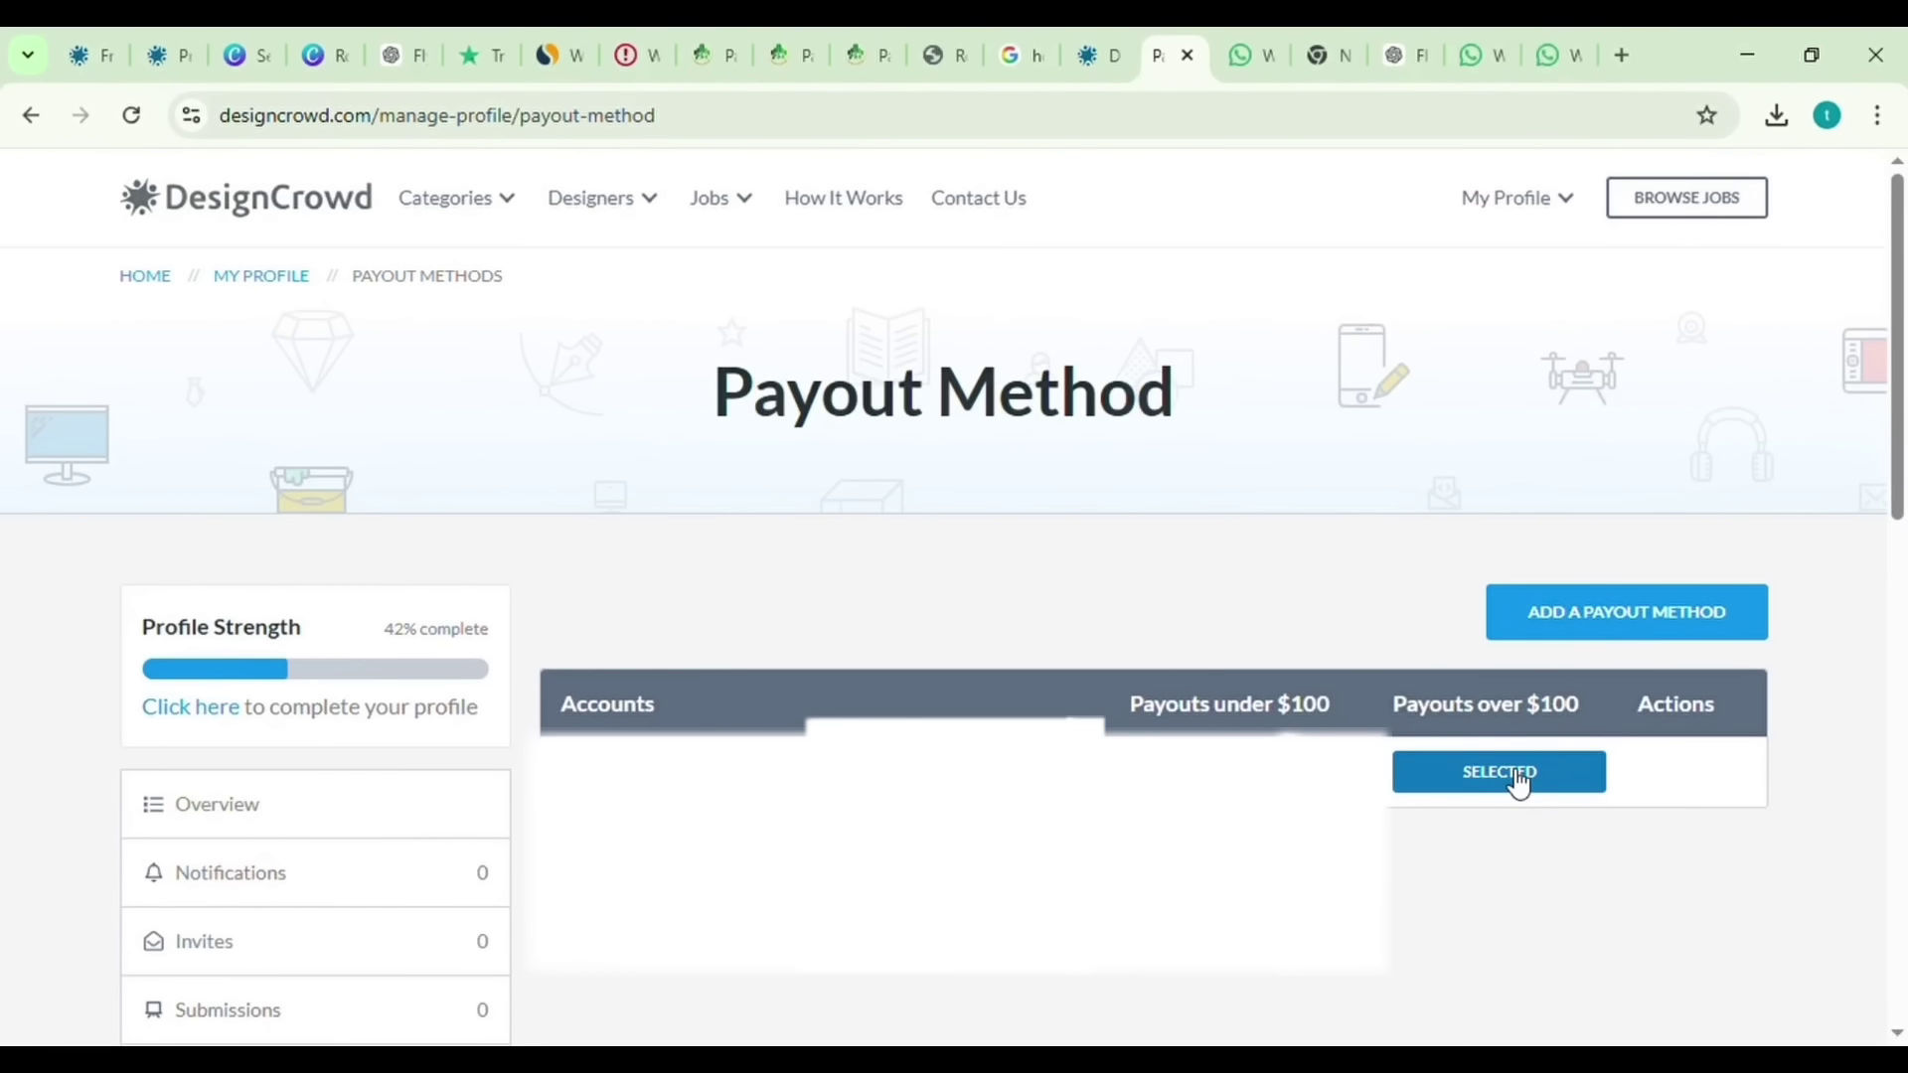
pyautogui.click(1664, 620)
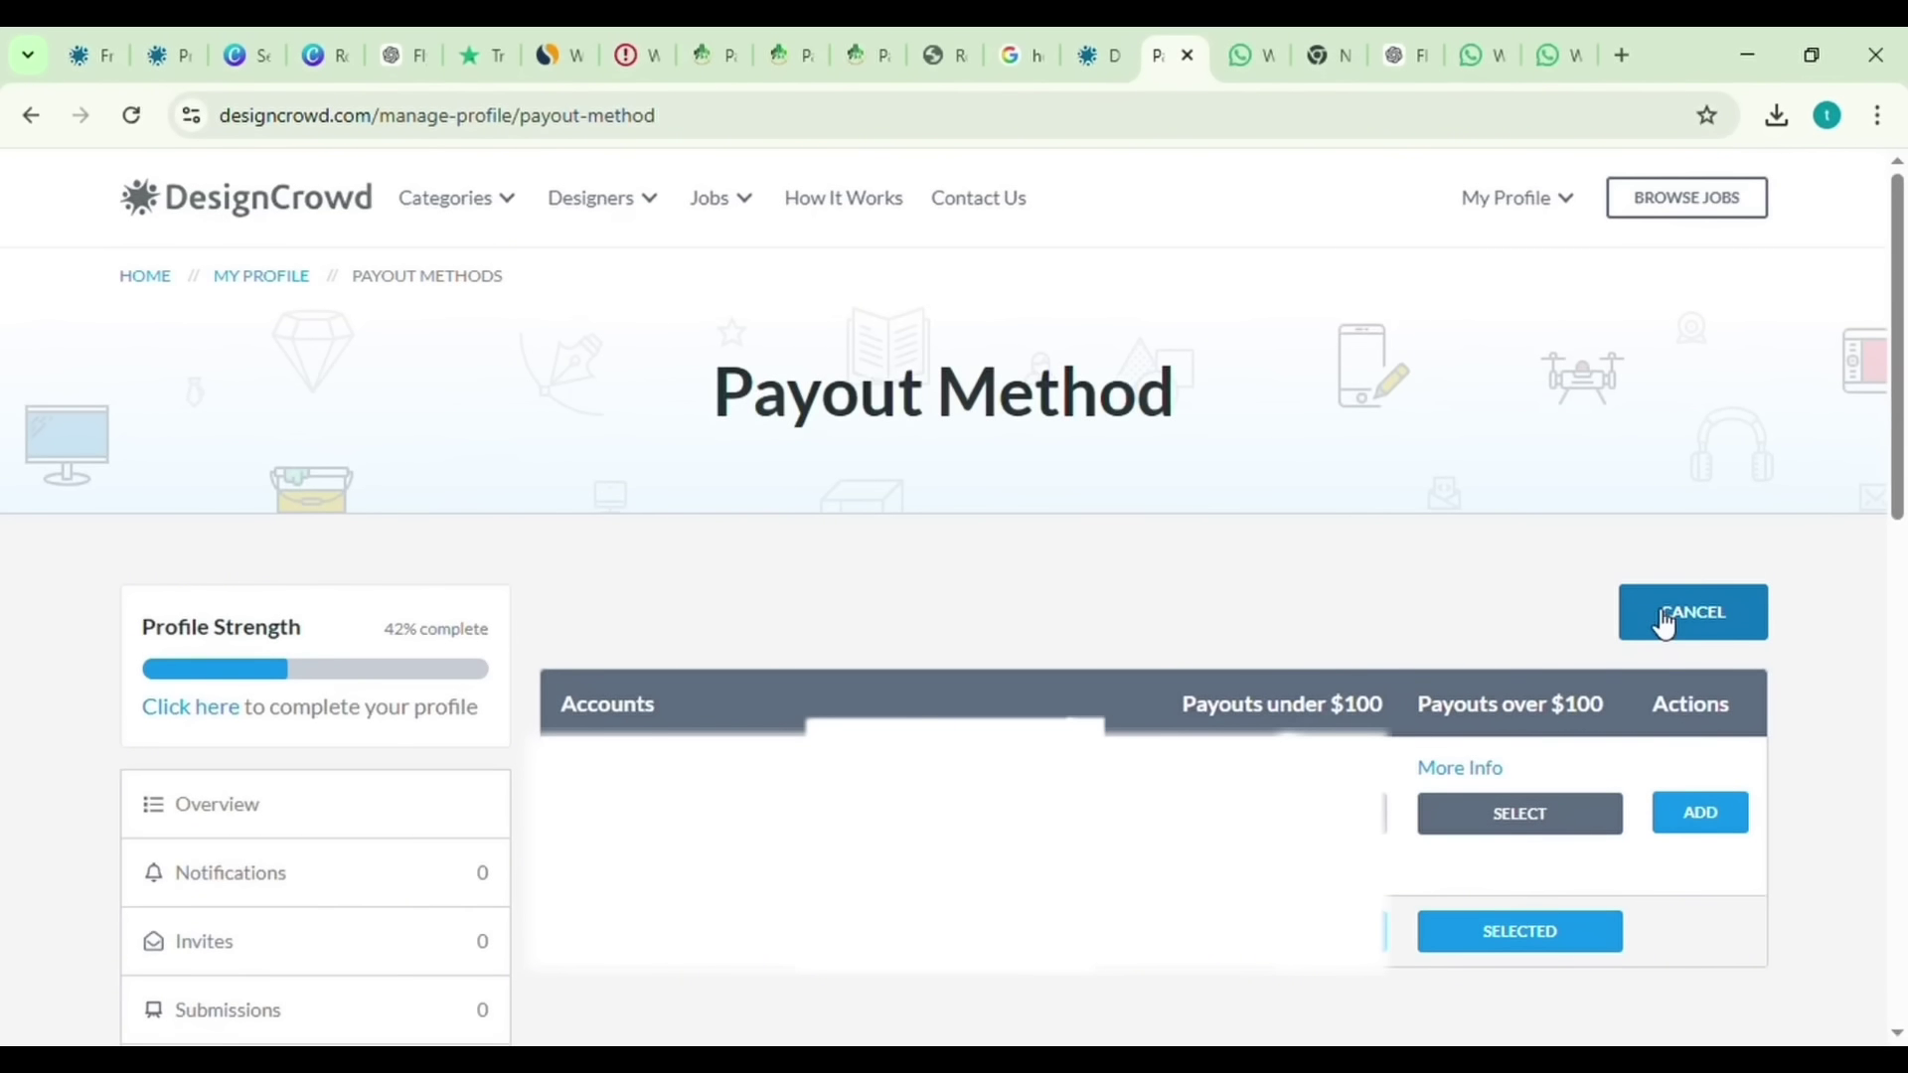
pyautogui.moveTo(1425, 836)
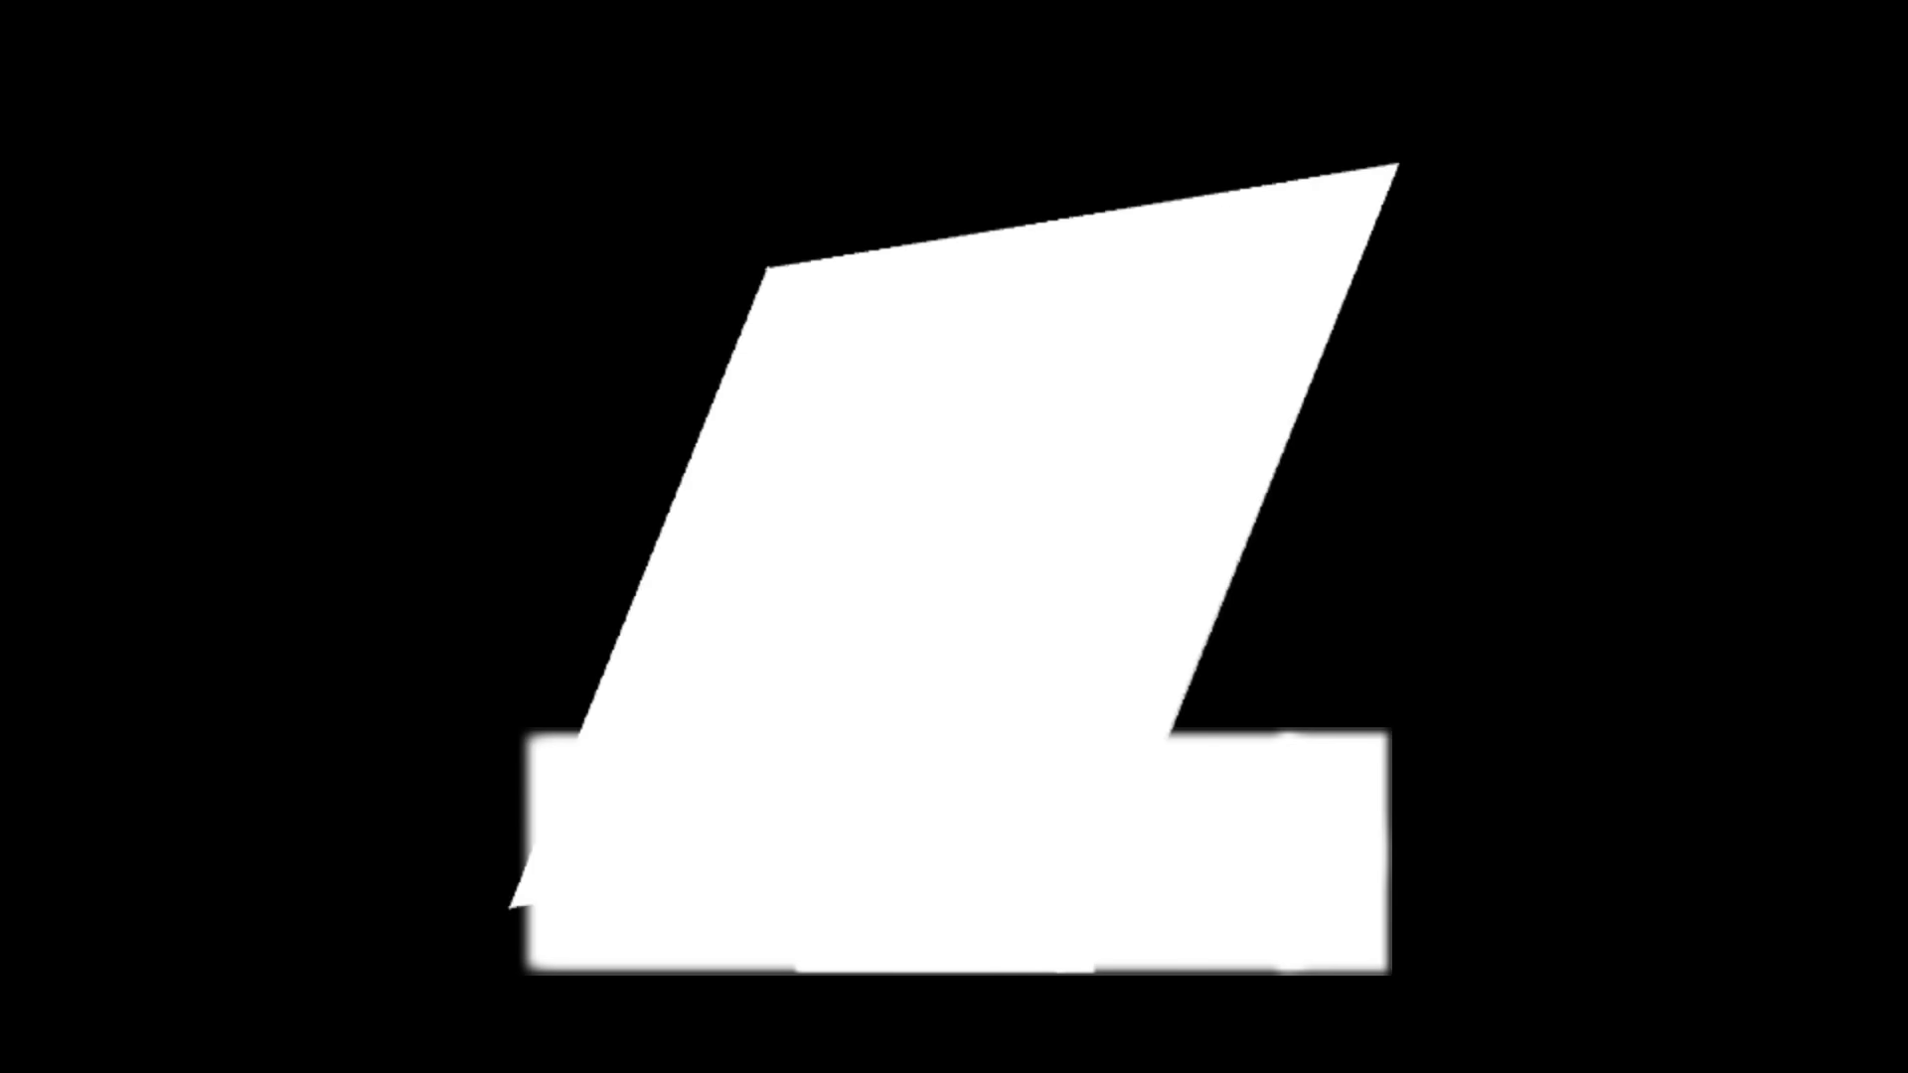